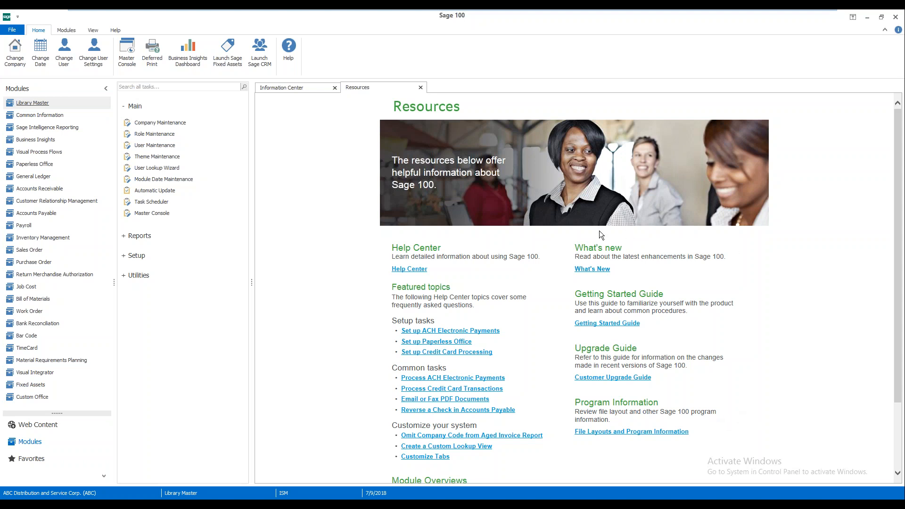
Open the File Layouts and Program Information help from the Resources tab and position its window
{"action": "left_click", "coordinate": [672, 432]}
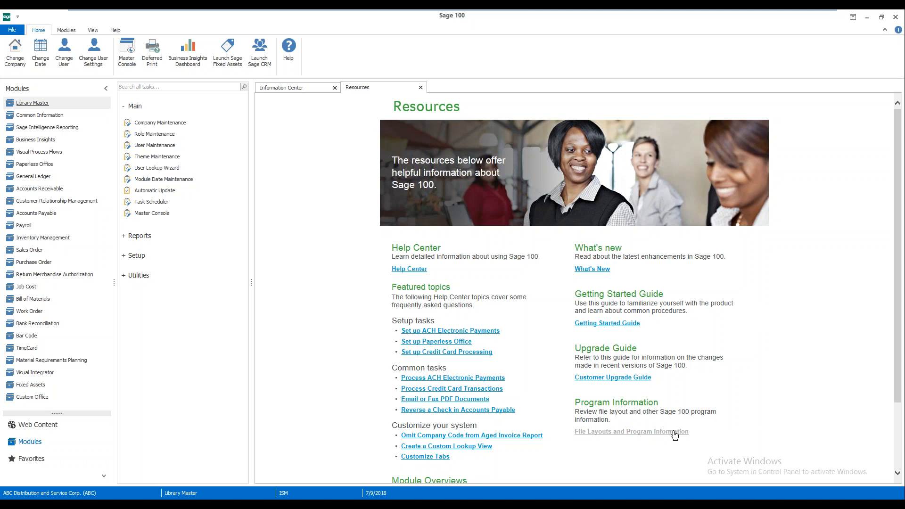
{"action": "left_click_drag", "start_coordinate": [245, 57], "coordinate": [429, 64]}
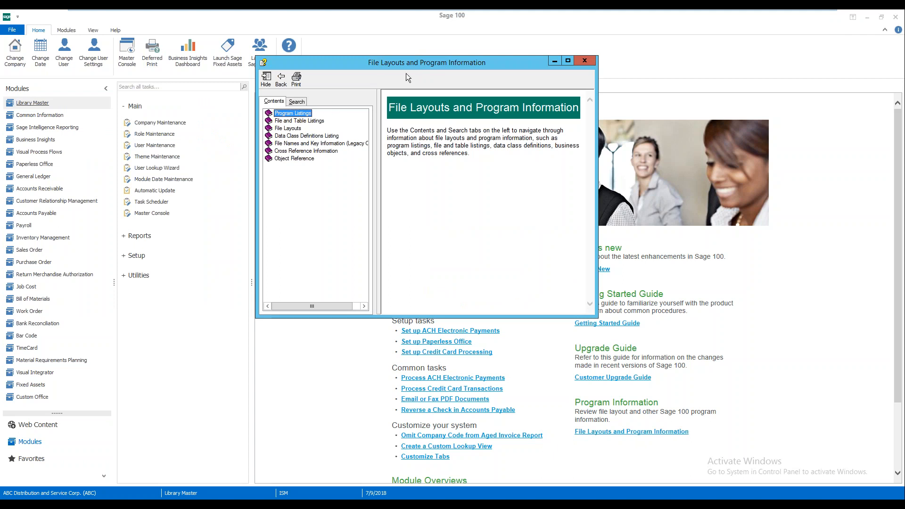
{"action": "left_click_drag", "start_coordinate": [413, 66], "coordinate": [433, 90]}
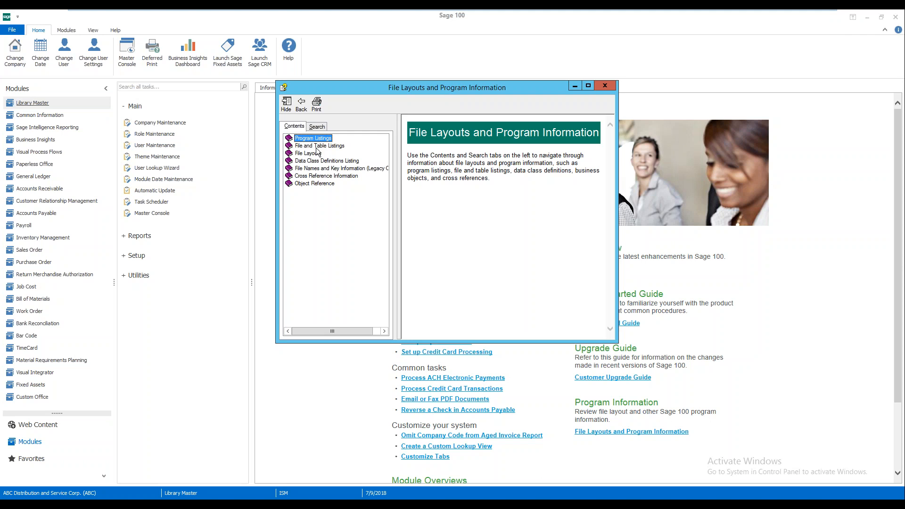
Expand File Layouts > Accounts Payable, display the AP_Vendor layout, and maximize the help window
{"action": "left_click", "coordinate": [311, 153]}
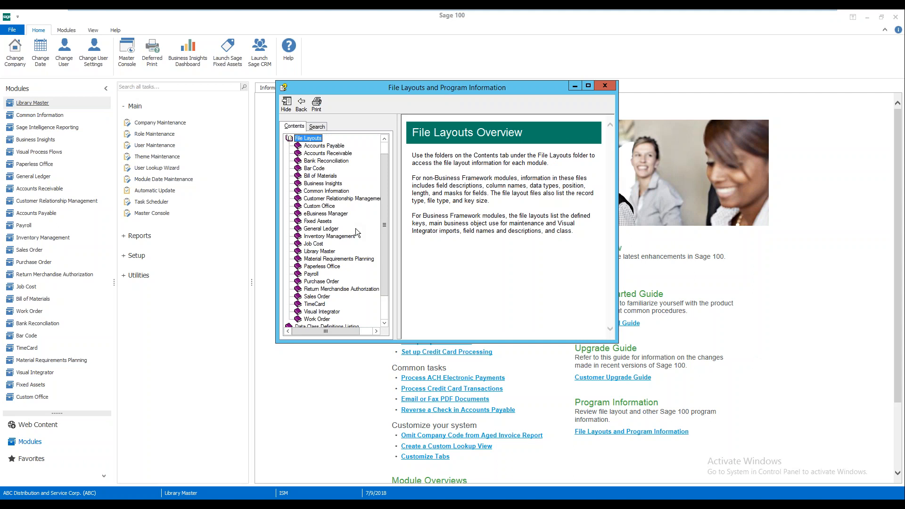
{"action": "left_click", "coordinate": [332, 146]}
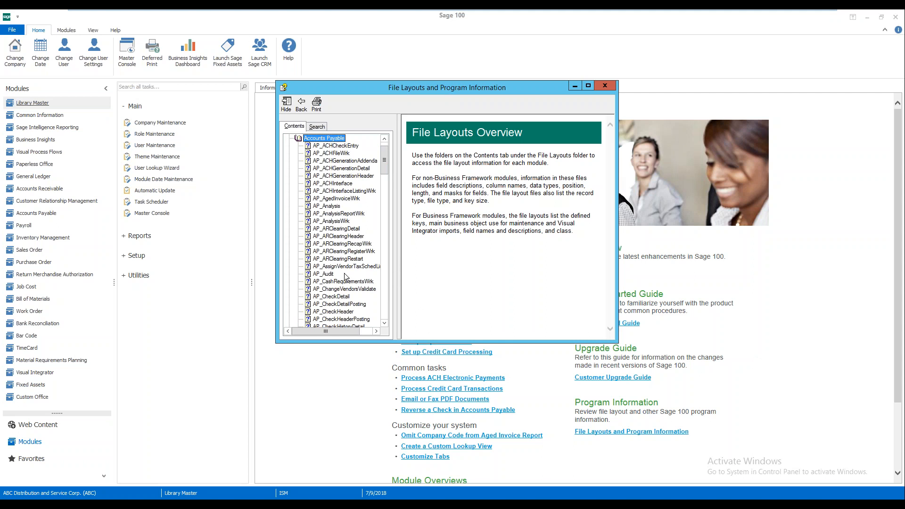
{"action": "scroll", "coordinate": [344, 273], "scroll_direction": "down", "scroll_amount": 4}
{"action": "scroll", "coordinate": [342, 274], "scroll_direction": "down", "scroll_amount": 6}
{"action": "scroll", "coordinate": [342, 275], "scroll_direction": "down", "scroll_amount": 12}
{"action": "scroll", "coordinate": [342, 276], "scroll_direction": "down", "scroll_amount": 7}
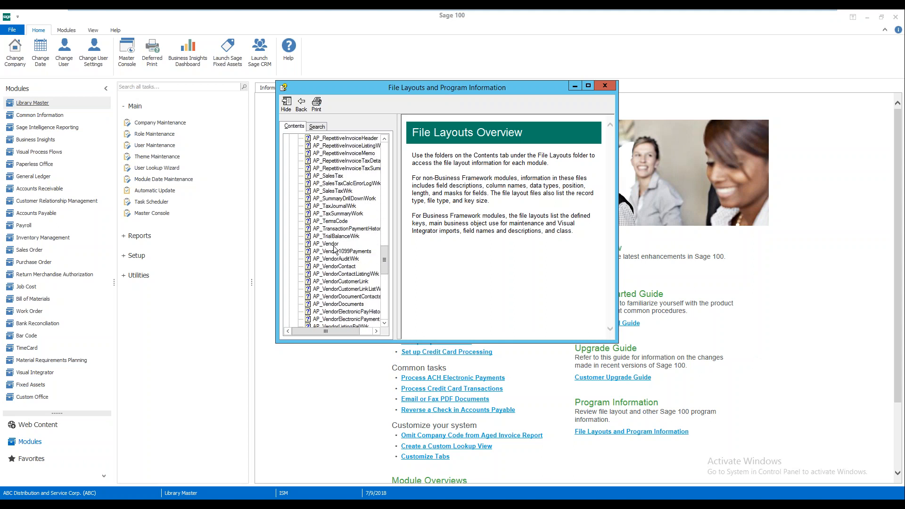
{"action": "left_click", "coordinate": [330, 244]}
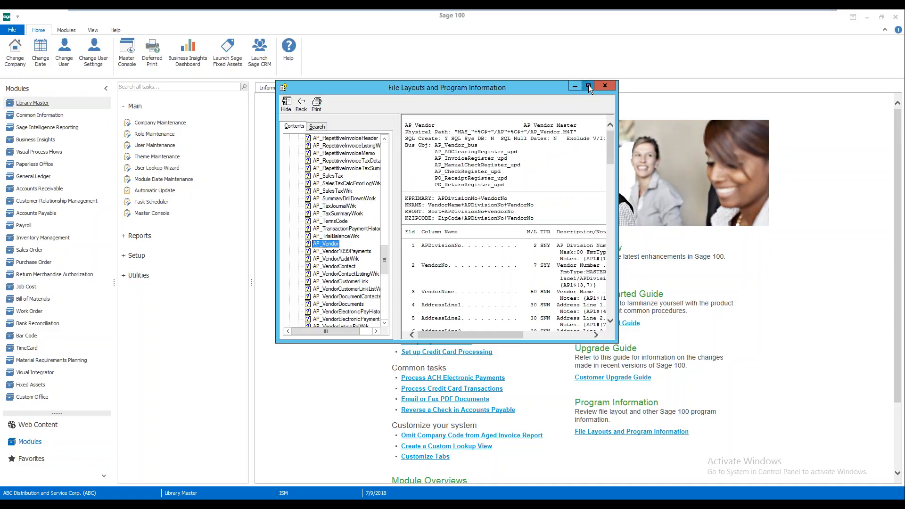
{"action": "left_click", "coordinate": [588, 87]}
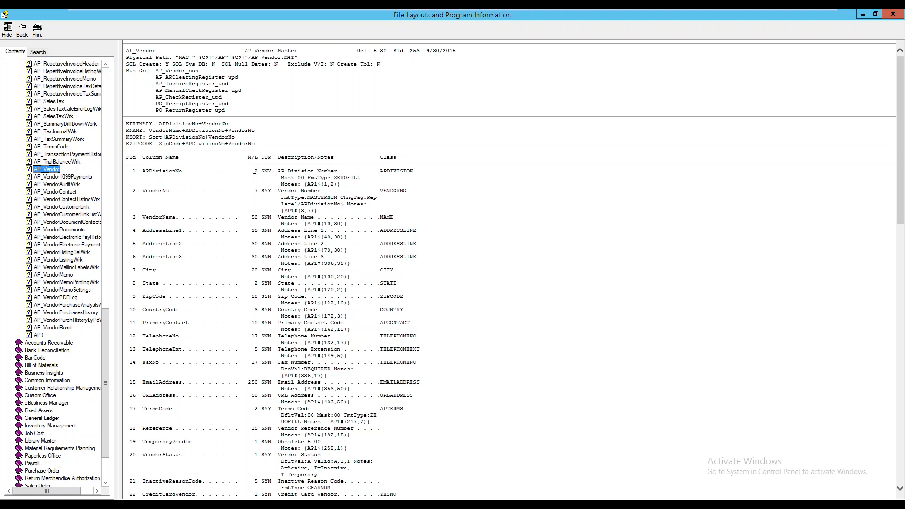
Read the Division Number and Vendor Status notes (Active, Inactive, Temporary), then close the help
{"action": "double_click", "coordinate": [257, 171]}
{"action": "left_click_drag", "start_coordinate": [288, 171], "coordinate": [340, 184]}
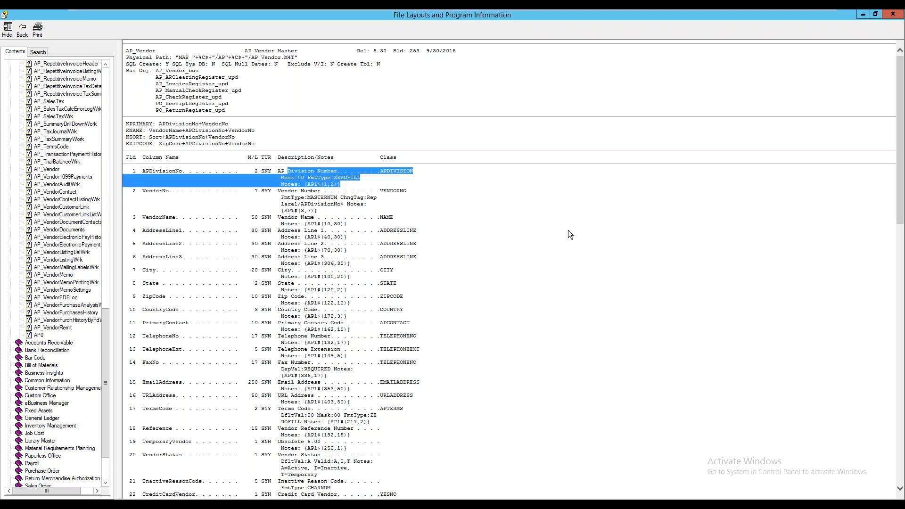
{"action": "scroll", "coordinate": [568, 231], "scroll_direction": "down", "scroll_amount": 7}
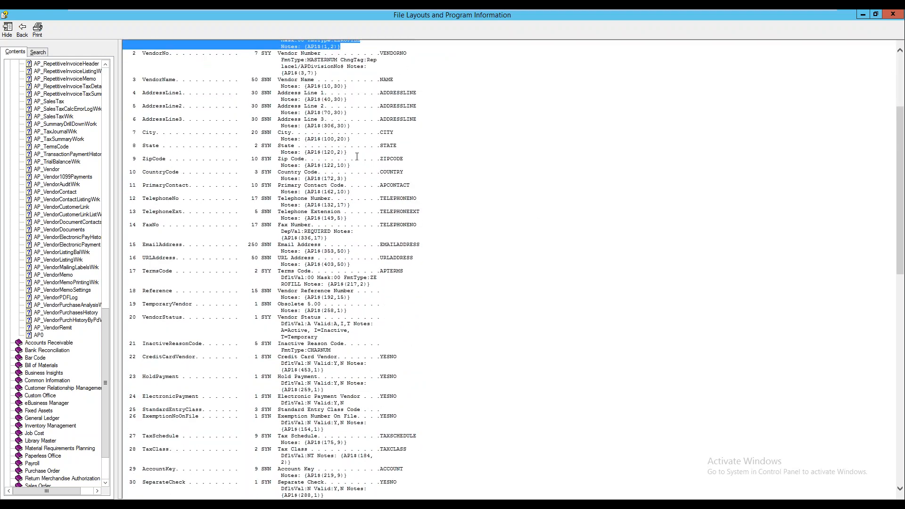
{"action": "left_click_drag", "start_coordinate": [278, 317], "coordinate": [329, 325]}
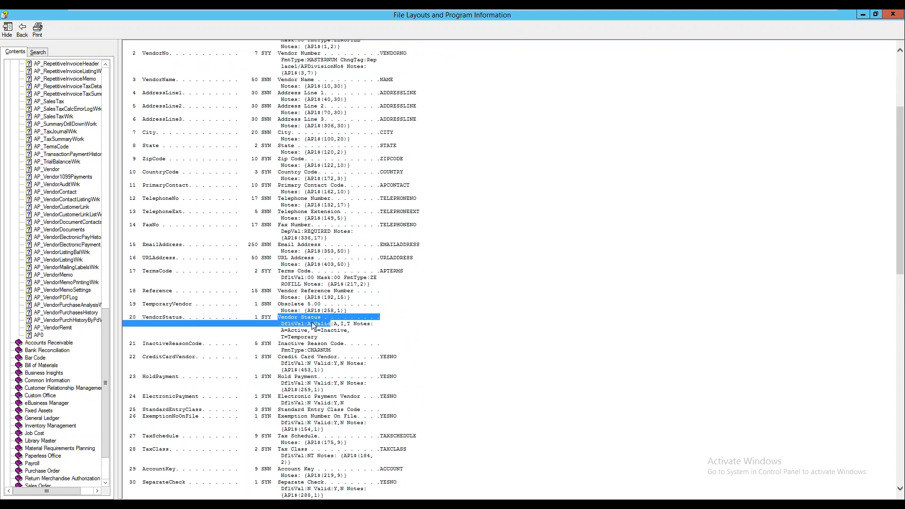
{"action": "mouse_move", "coordinate": [283, 330]}
{"action": "left_mouse_down"}
{"action": "mouse_move", "coordinate": [349, 330]}
{"action": "mouse_move", "coordinate": [271, 337]}
{"action": "left_mouse_up"}
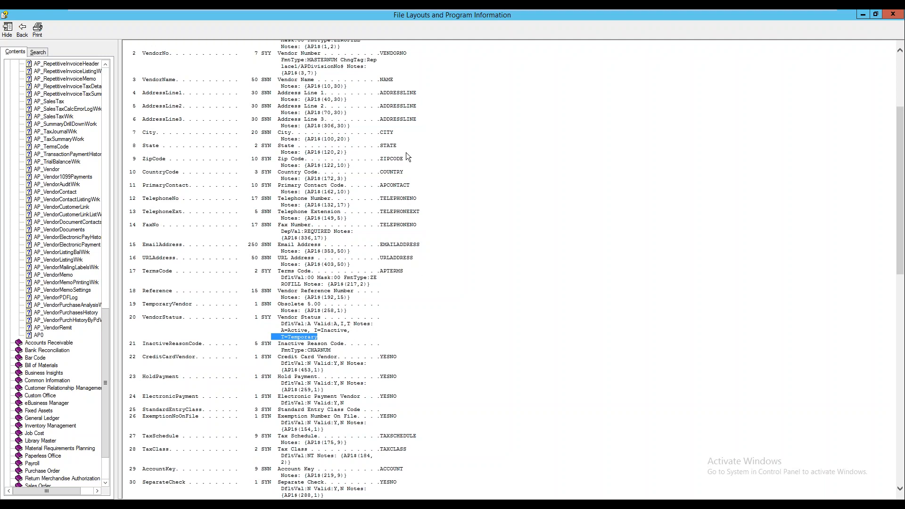
{"action": "scroll", "coordinate": [358, 112], "scroll_direction": "down", "scroll_amount": 10}
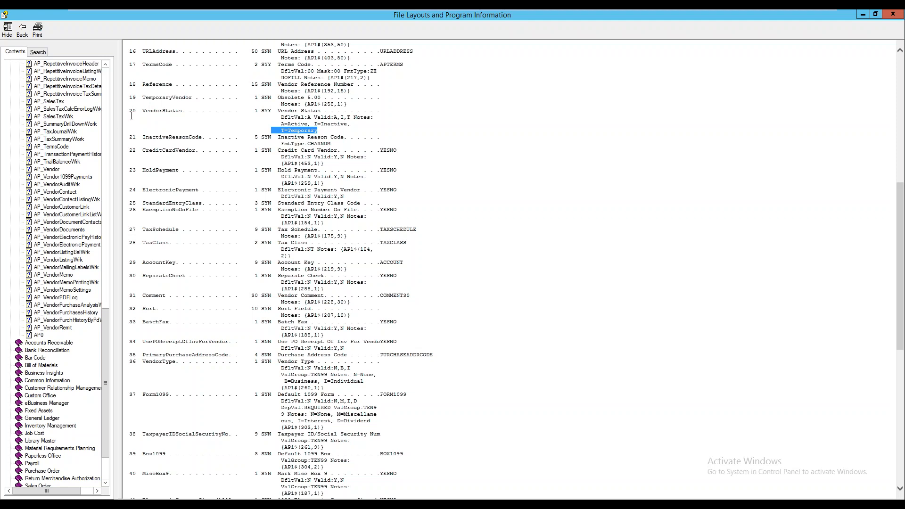
{"action": "scroll", "coordinate": [107, 72], "scroll_direction": "up", "scroll_amount": 15}
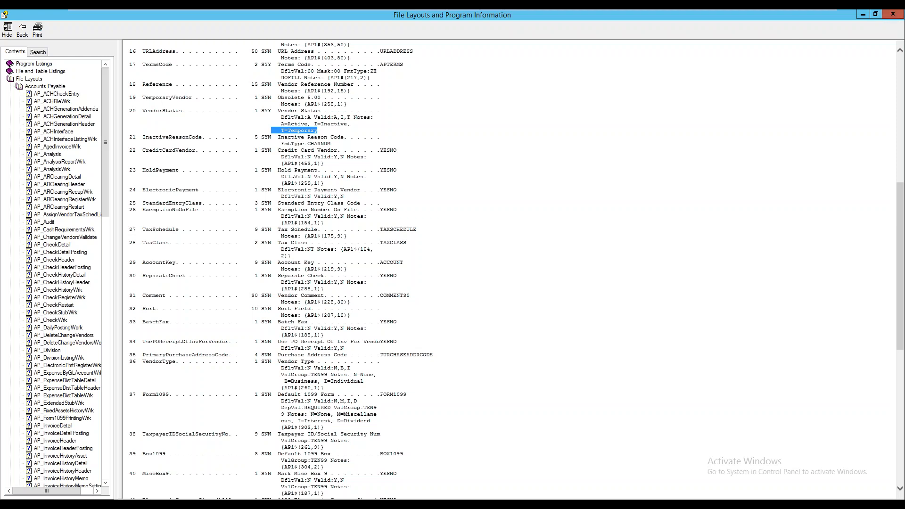
{"action": "left_click", "coordinate": [892, 15]}
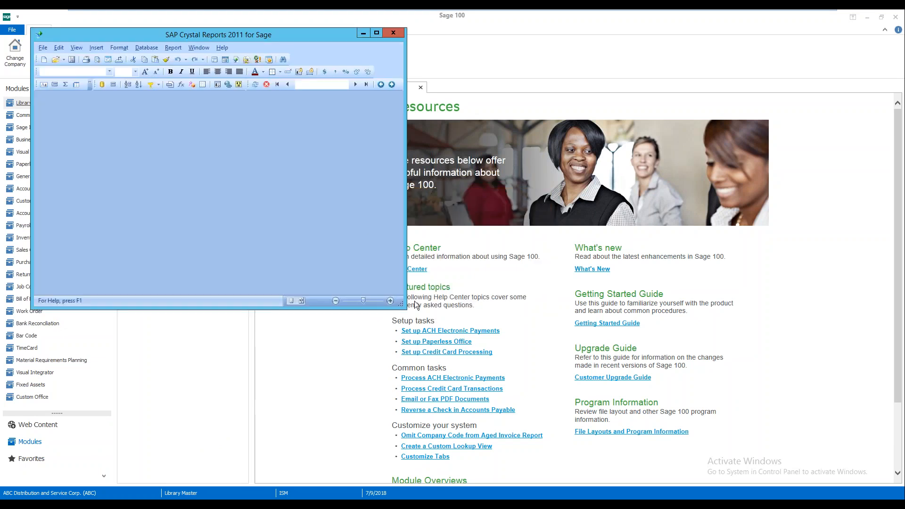
Maximize the Crystal Reports window and start a Blank report, Report1
{"action": "left_click_drag", "start_coordinate": [273, 34], "coordinate": [460, 66]}
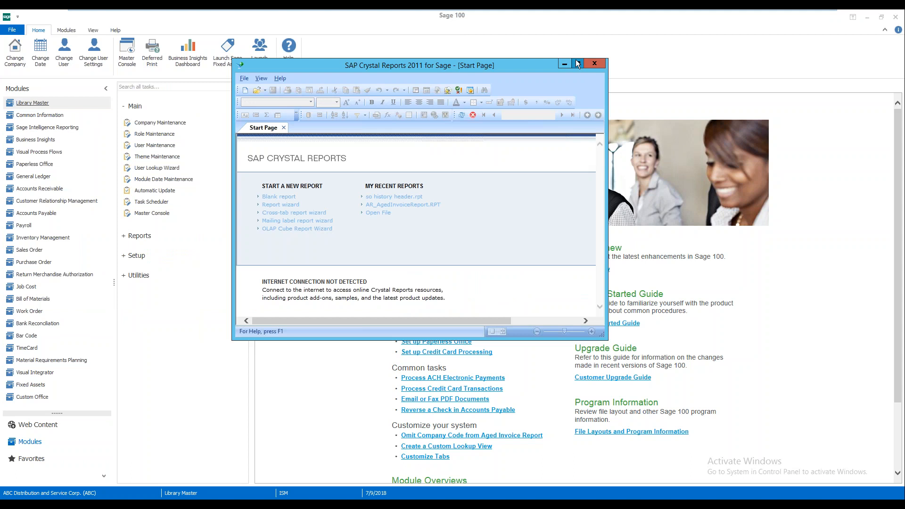
{"action": "left_click", "coordinate": [576, 63]}
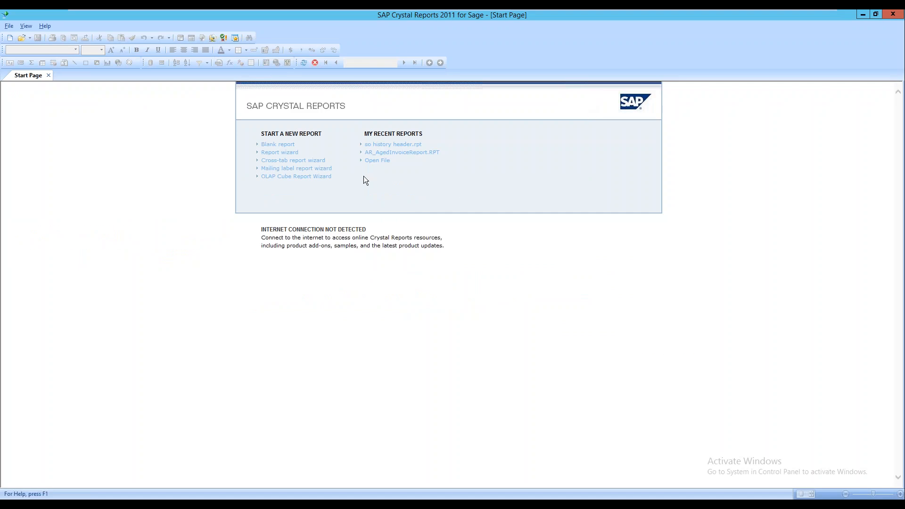
{"action": "left_click", "coordinate": [283, 145]}
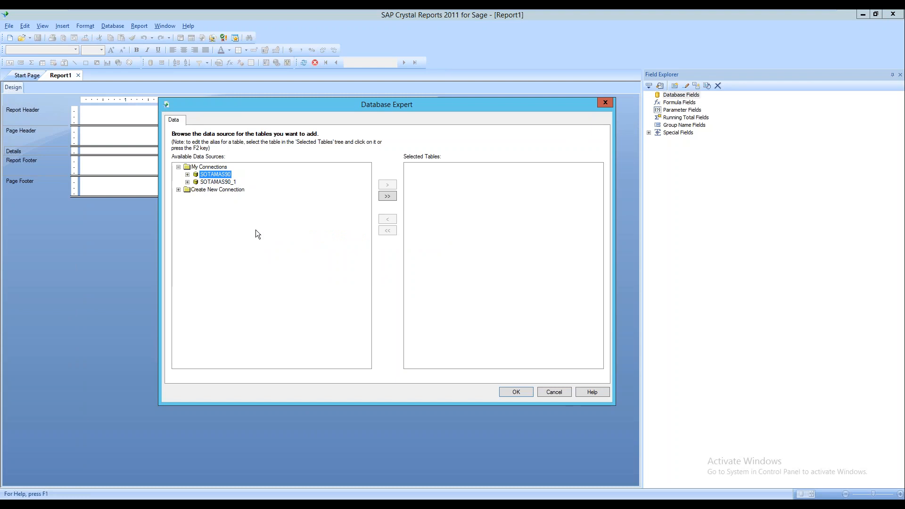
Under Create New Connection, open the Sage 100 Database Signon for the SOTAMAS90 connection
{"action": "left_click", "coordinate": [213, 191]}
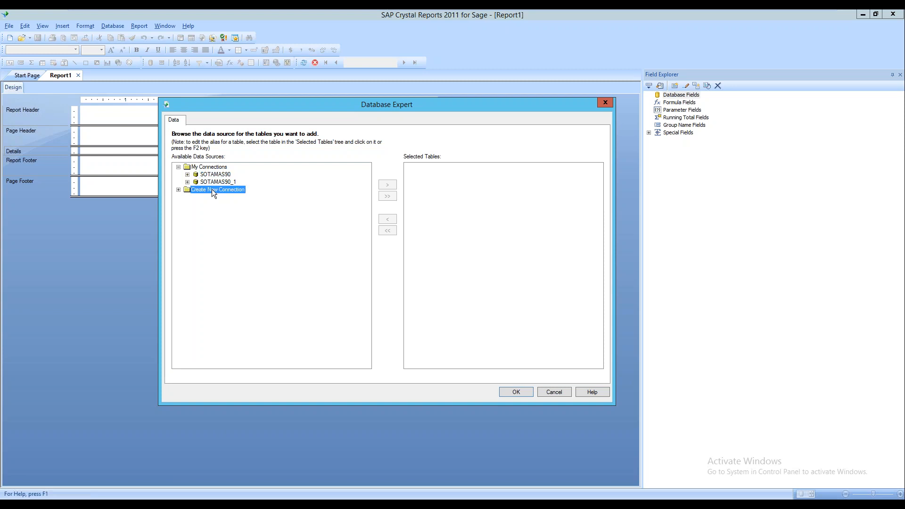
{"action": "left_click", "coordinate": [179, 190]}
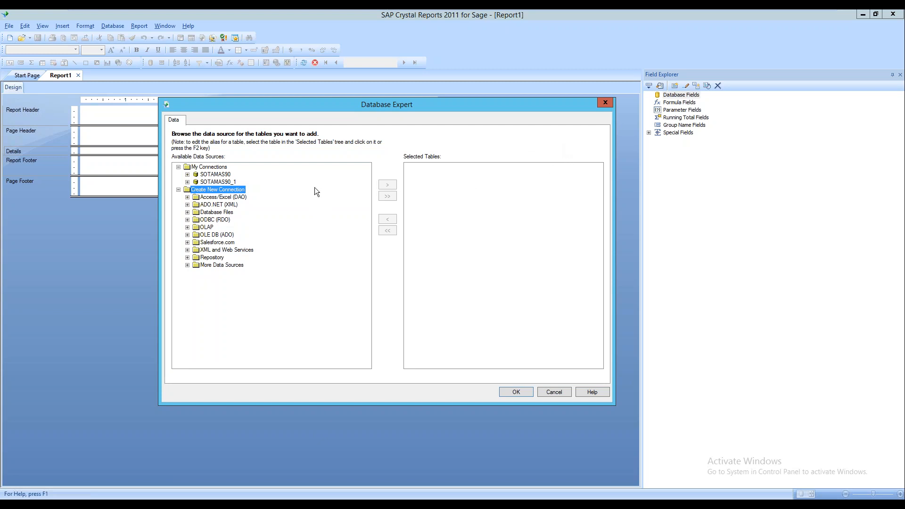
{"action": "double_click", "coordinate": [230, 175]}
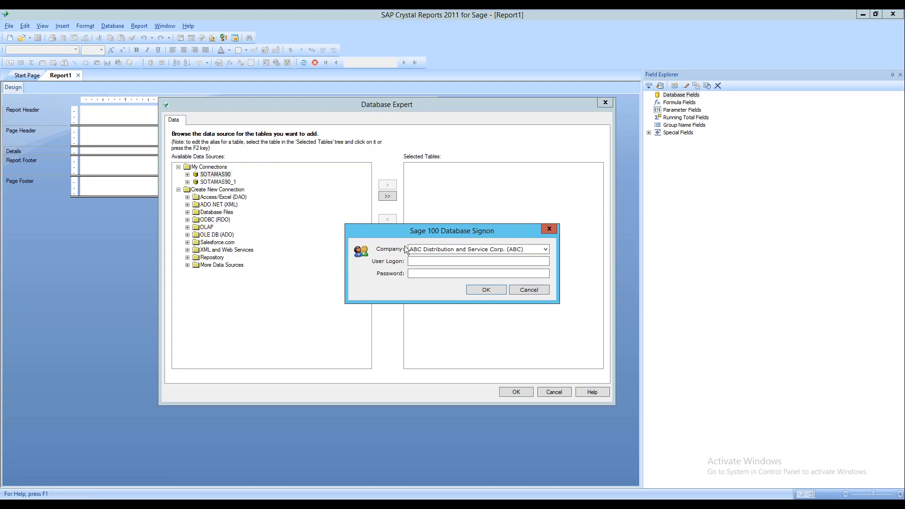
Sign on to SOTAMAS90 with company ABC, entering the user logon and password
{"action": "left_click", "coordinate": [439, 262]}
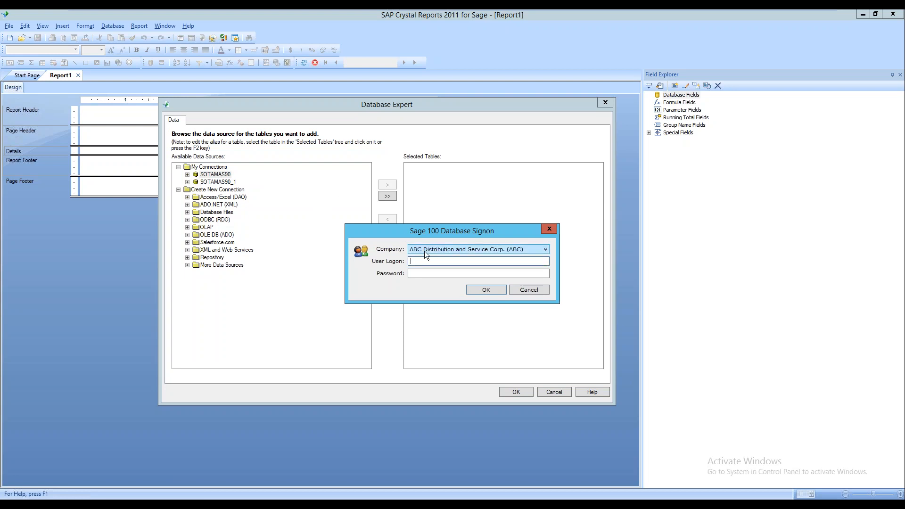
{"action": "type", "text": "ism"}
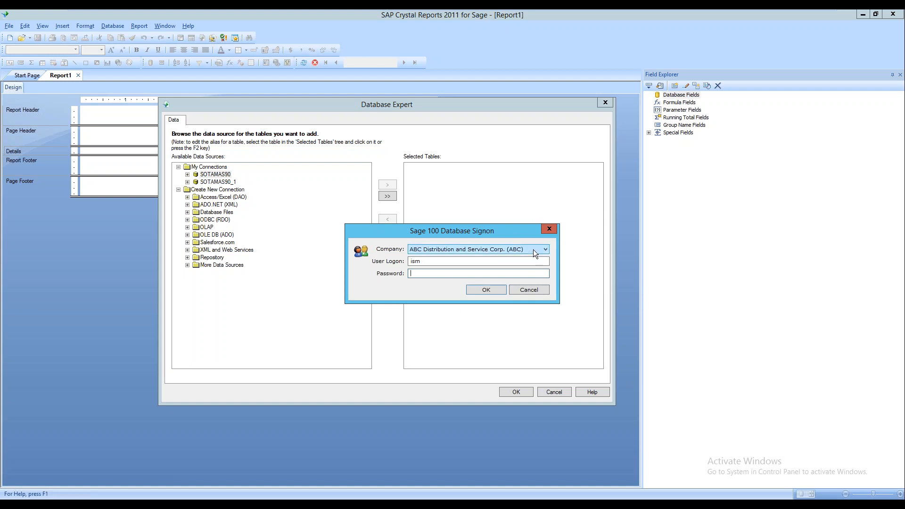
{"action": "left_click", "coordinate": [533, 250]}
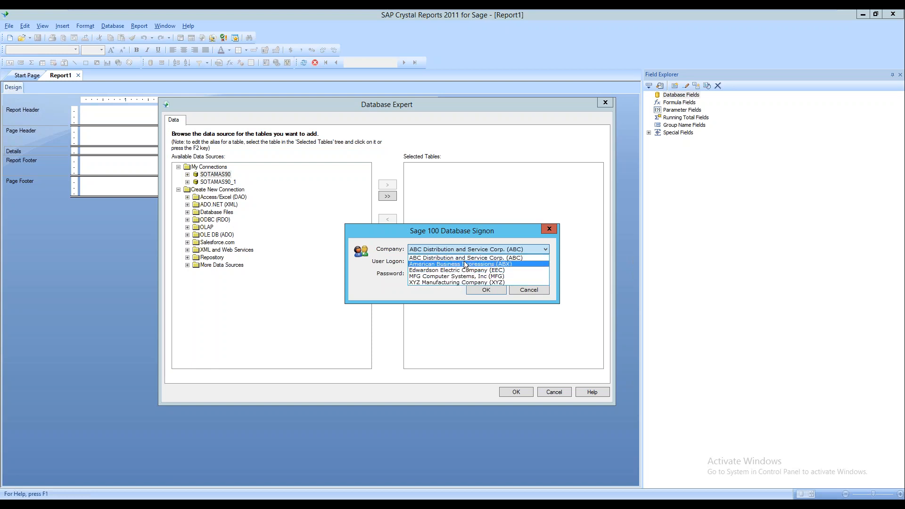
{"action": "left_click", "coordinate": [465, 258]}
{"action": "left_click", "coordinate": [443, 260]}
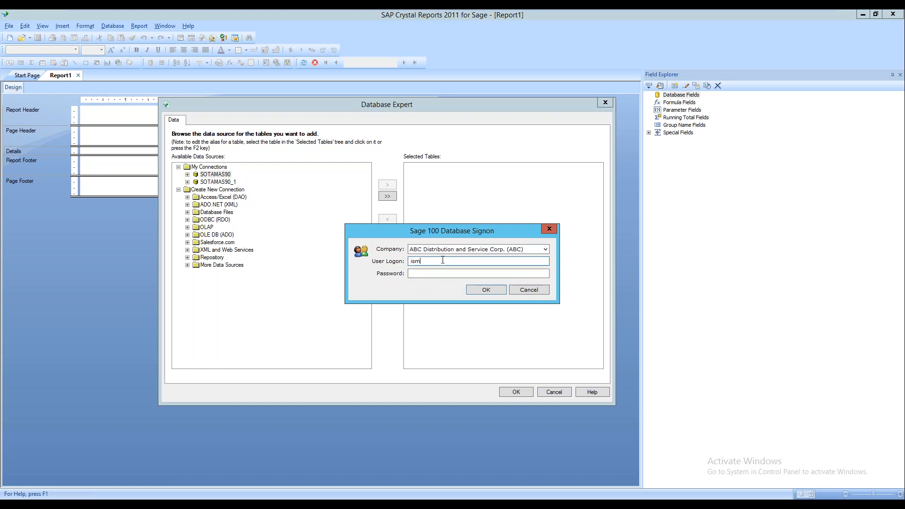
{"action": "left_click", "coordinate": [439, 271]}
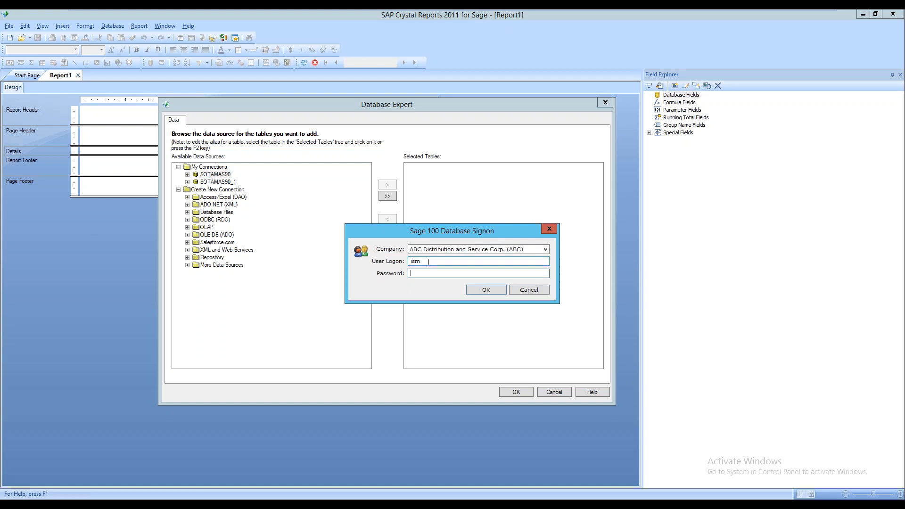
{"action": "type", "text": "•••••••"}
{"action": "key", "text": "Return"}
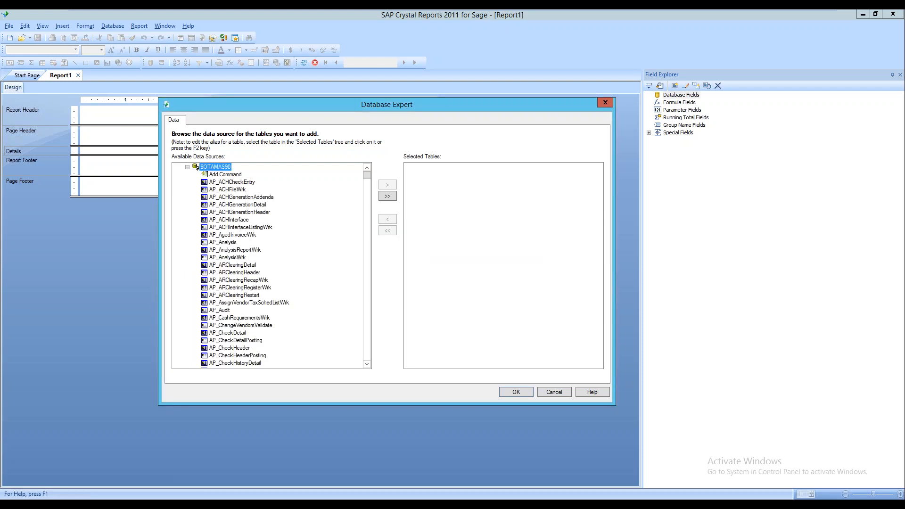
Locate the AP_Vendor table in the SOTAMAS90 Available Data Sources list
{"action": "left_click_drag", "start_coordinate": [452, 112], "coordinate": [573, 117]}
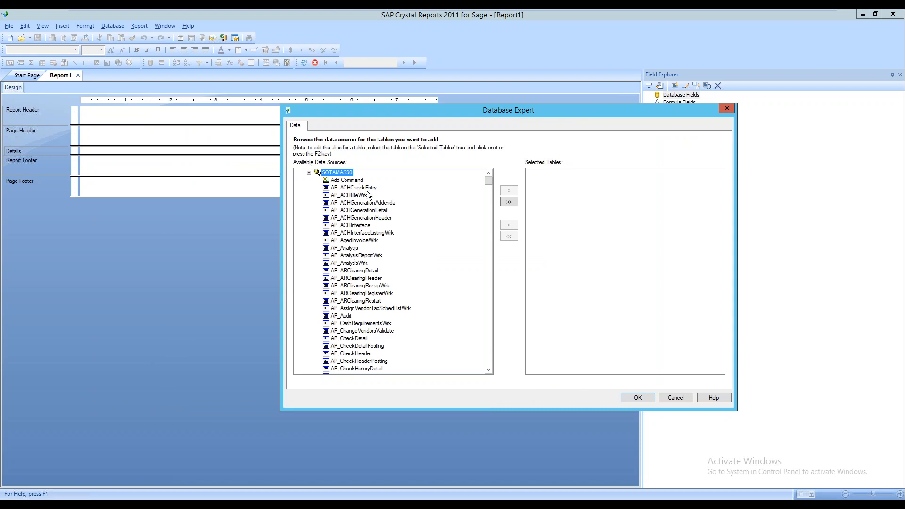
{"action": "left_click", "coordinate": [358, 189]}
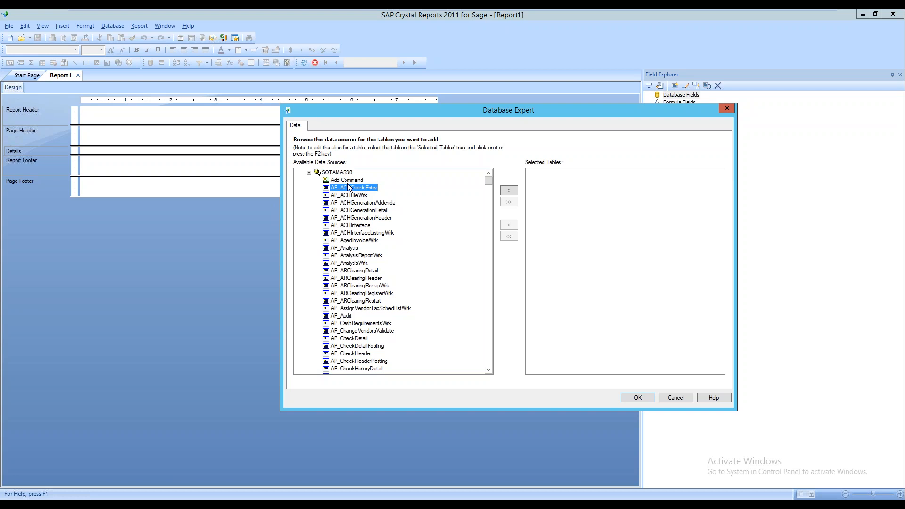
{"action": "key", "text": "b"}
{"action": "scroll", "coordinate": [430, 289], "scroll_direction": "down", "scroll_amount": 7}
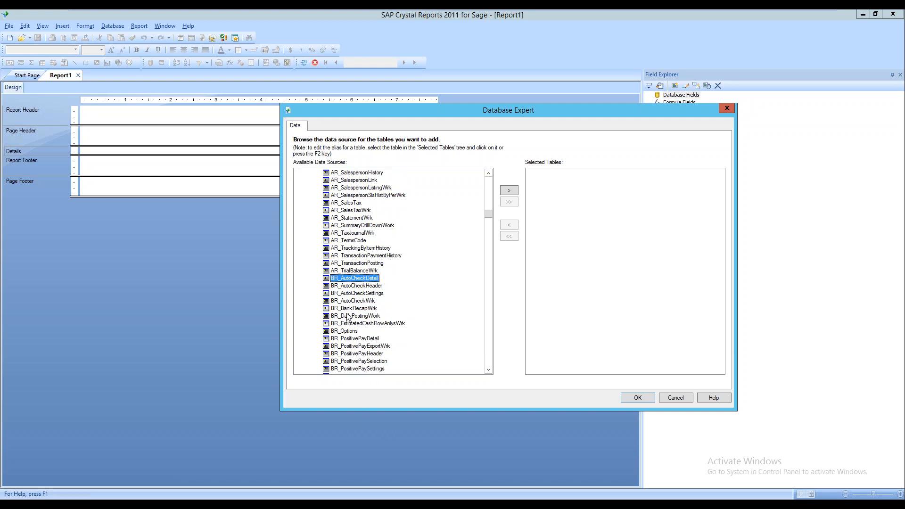
{"action": "left_click", "coordinate": [350, 264]}
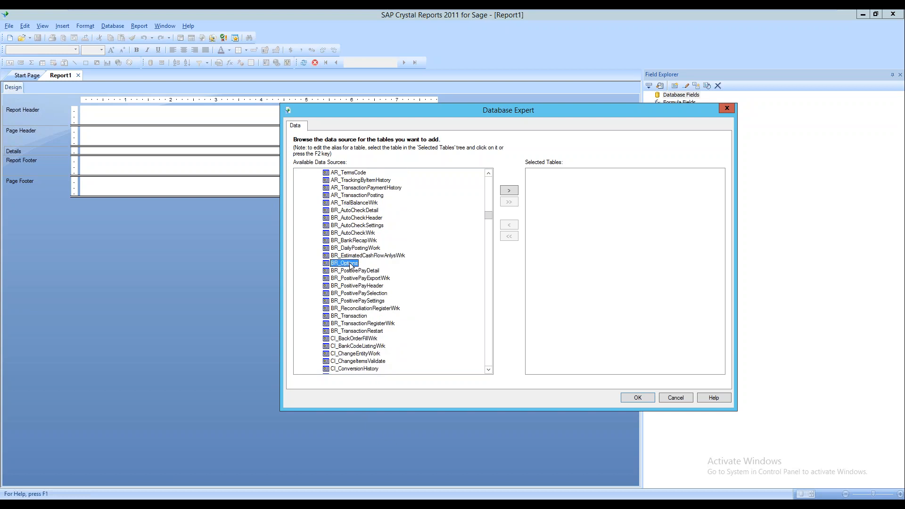
{"action": "key", "text": "i"}
{"action": "scroll", "coordinate": [354, 269], "scroll_direction": "down", "scroll_amount": 7}
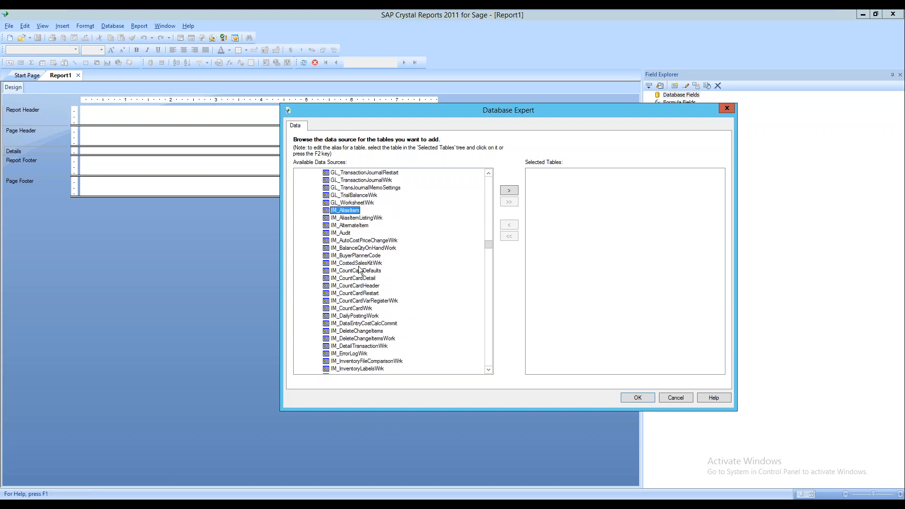
{"action": "scroll", "coordinate": [358, 259], "scroll_direction": "up", "scroll_amount": 9}
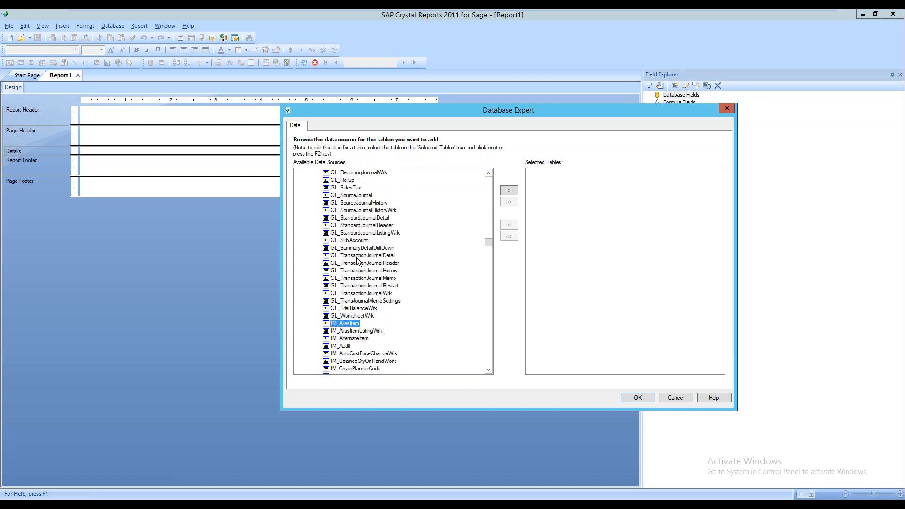
{"action": "scroll", "coordinate": [363, 254], "scroll_direction": "up", "scroll_amount": 20}
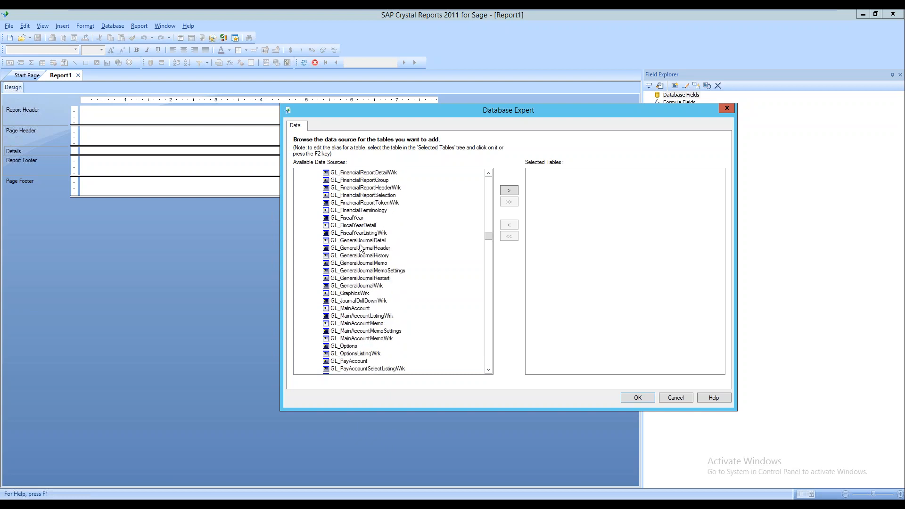
{"action": "scroll", "coordinate": [363, 243], "scroll_direction": "up", "scroll_amount": 20}
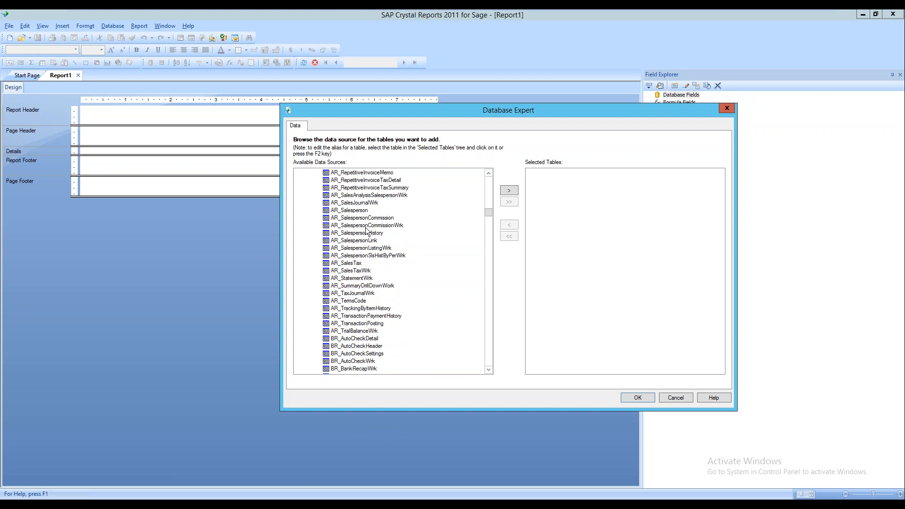
{"action": "scroll", "coordinate": [367, 231], "scroll_direction": "up", "scroll_amount": 20}
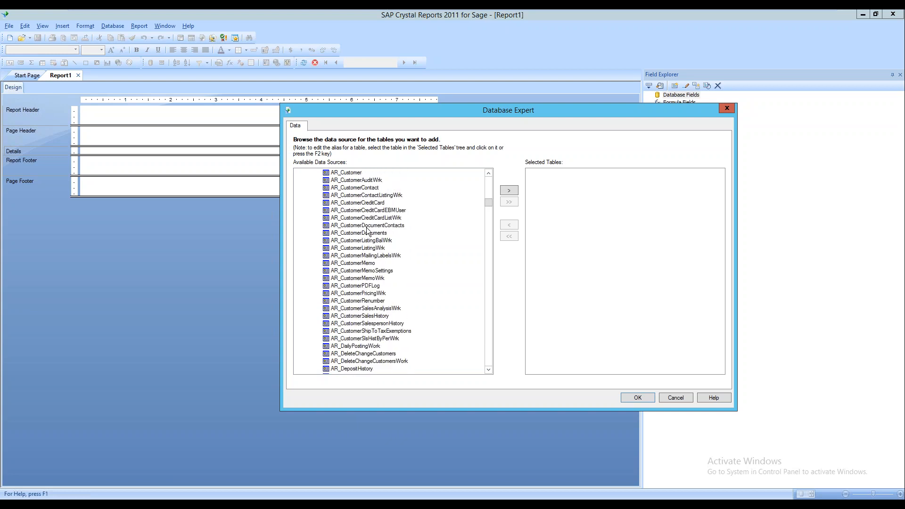
{"action": "scroll", "coordinate": [397, 269], "scroll_direction": "down", "scroll_amount": 4}
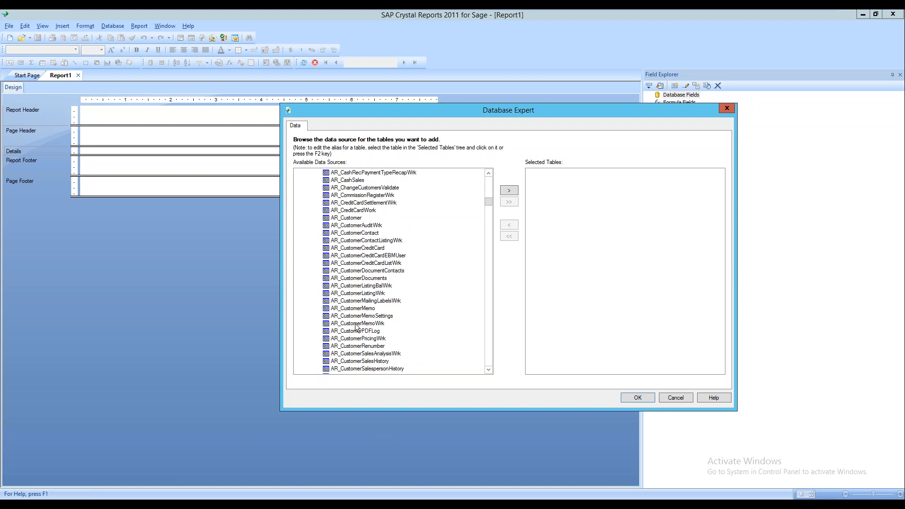
{"action": "scroll", "coordinate": [357, 323], "scroll_direction": "down", "scroll_amount": 7}
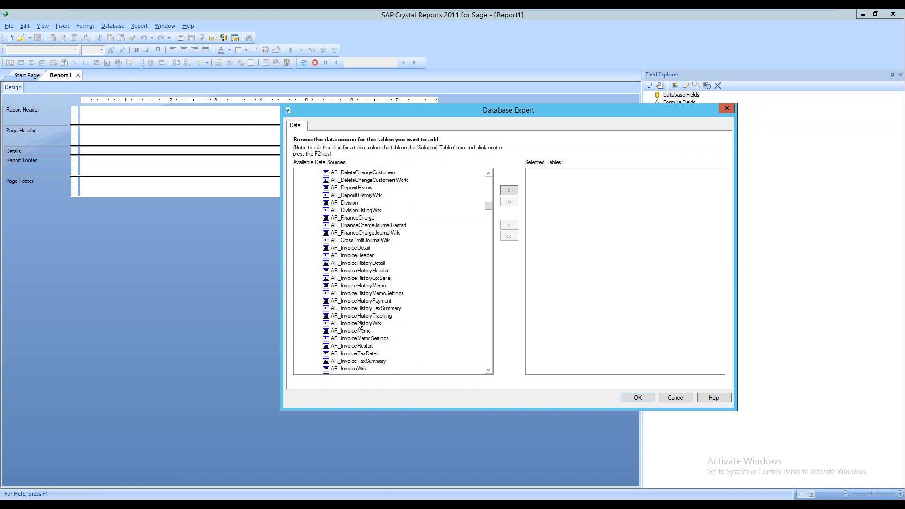
{"action": "scroll", "coordinate": [360, 325], "scroll_direction": "up", "scroll_amount": 15}
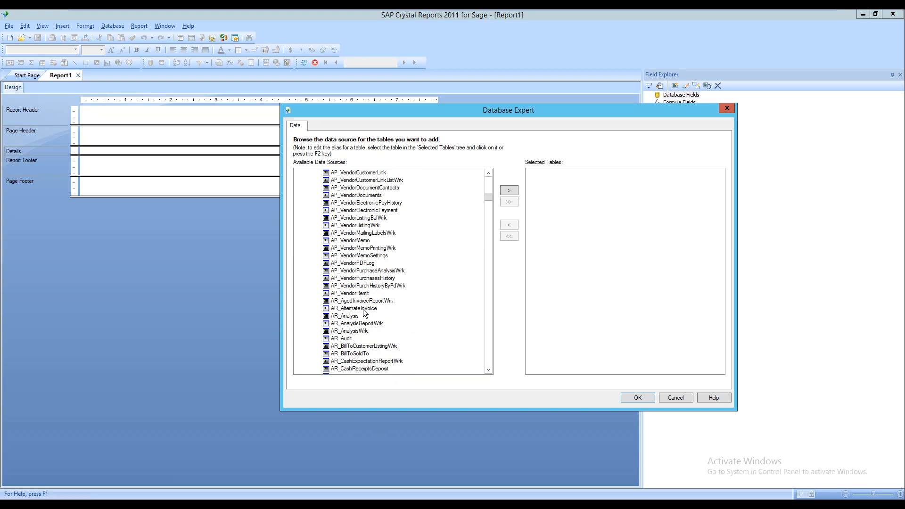
{"action": "scroll", "coordinate": [366, 285], "scroll_direction": "up", "scroll_amount": 3}
Add AP_Vendor to Selected Tables, confirm with OK, and widen the field list panel
{"action": "left_click", "coordinate": [356, 203]}
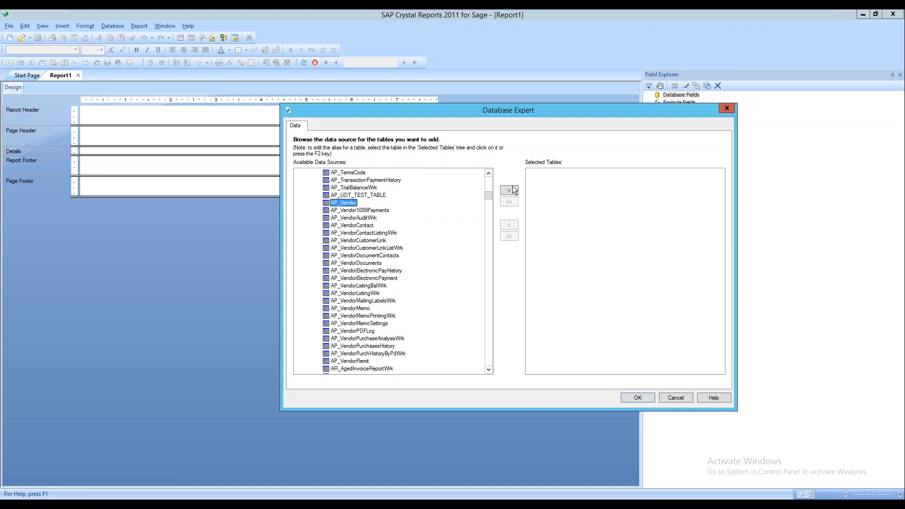
{"action": "left_click", "coordinate": [509, 190]}
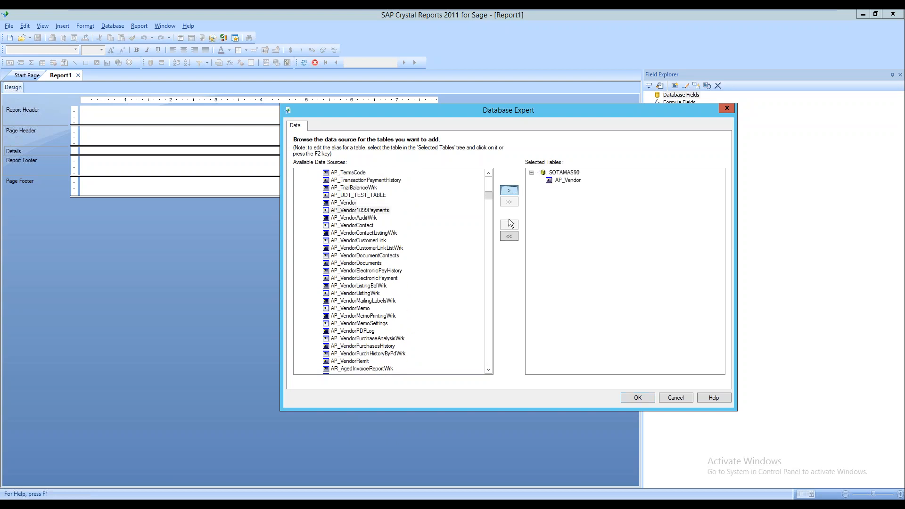
{"action": "left_click", "coordinate": [644, 397]}
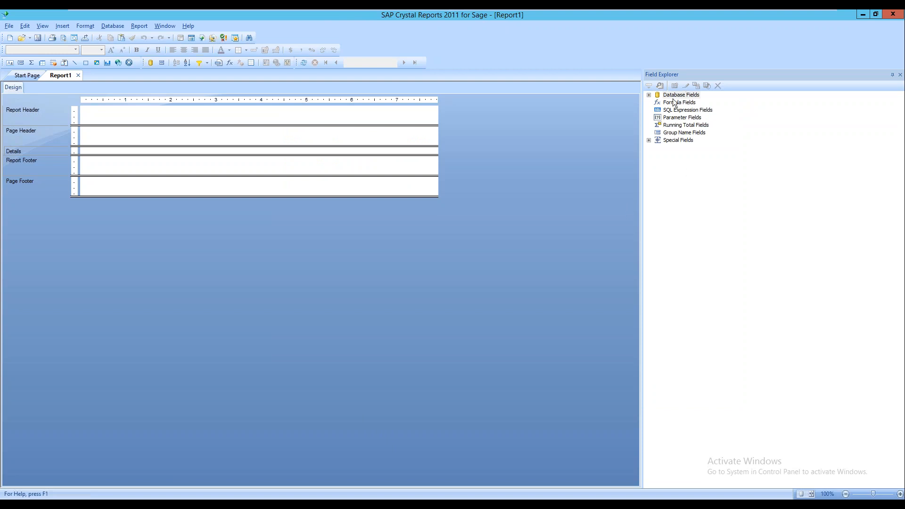
{"action": "left_click_drag", "start_coordinate": [642, 125], "coordinate": [607, 126]}
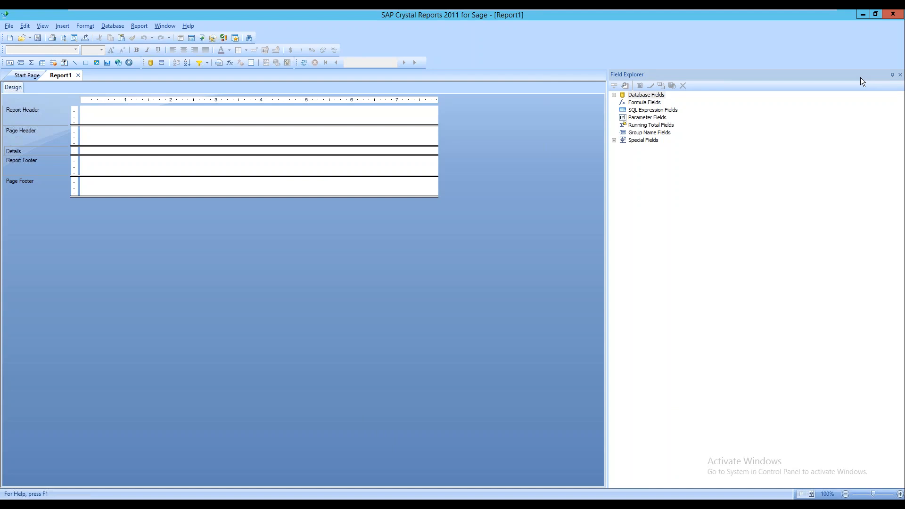
Reopen Field Explorer from the View menu and expand Database Fields > AP_Vendor
{"action": "left_click", "coordinate": [900, 75]}
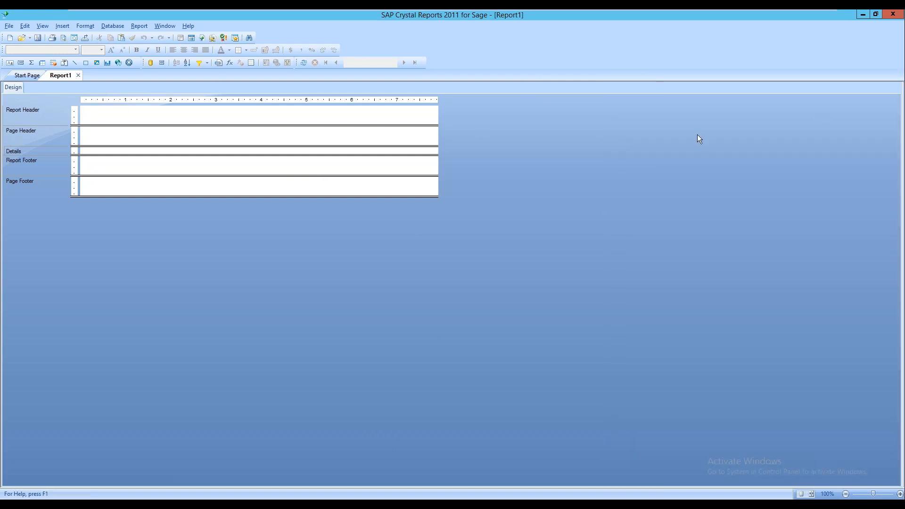
{"action": "left_click", "coordinate": [164, 26]}
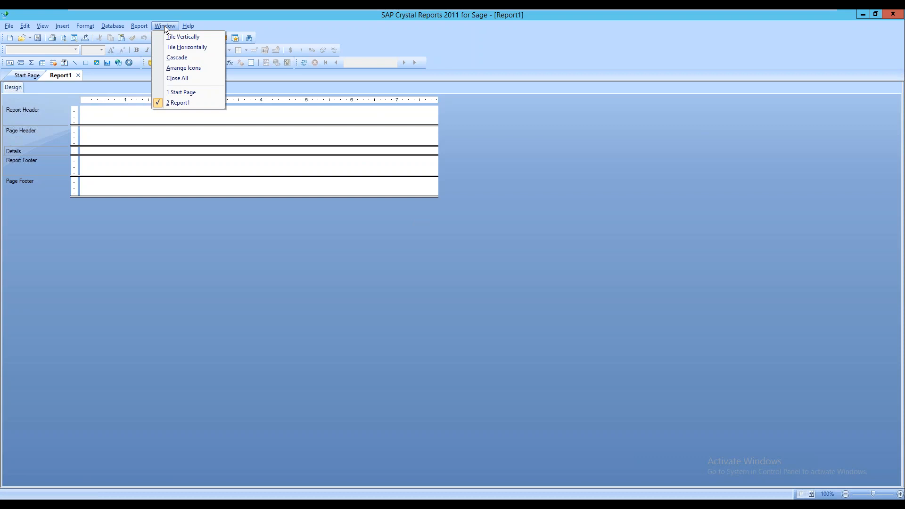
{"action": "left_click", "coordinate": [113, 26]}
{"action": "left_click", "coordinate": [42, 26]}
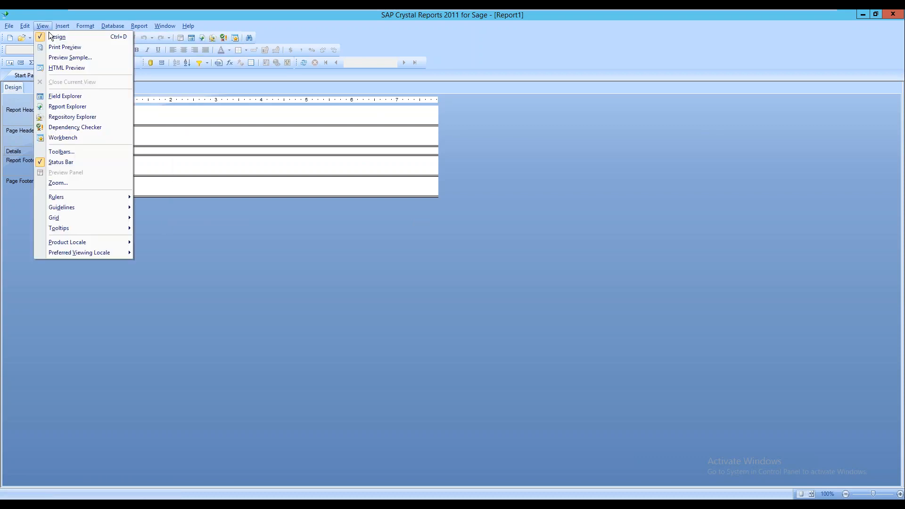
{"action": "left_click", "coordinate": [62, 96]}
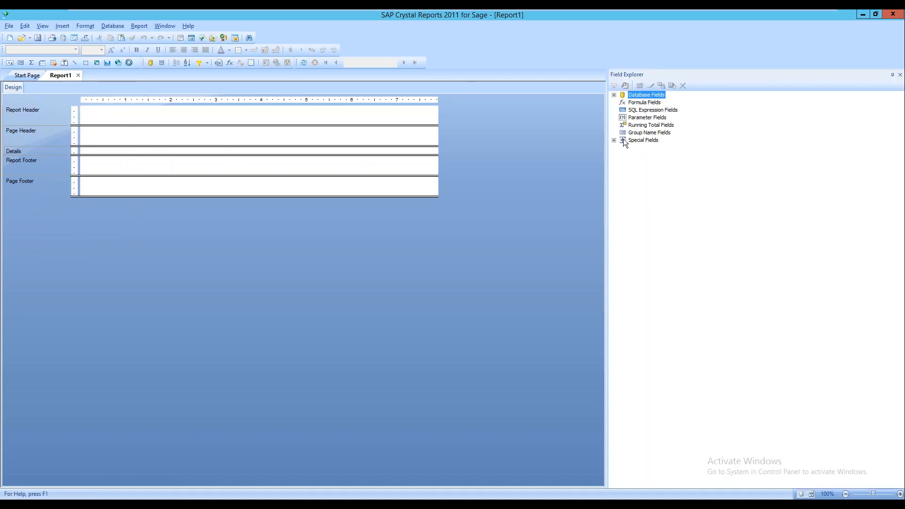
{"action": "left_click", "coordinate": [614, 95]}
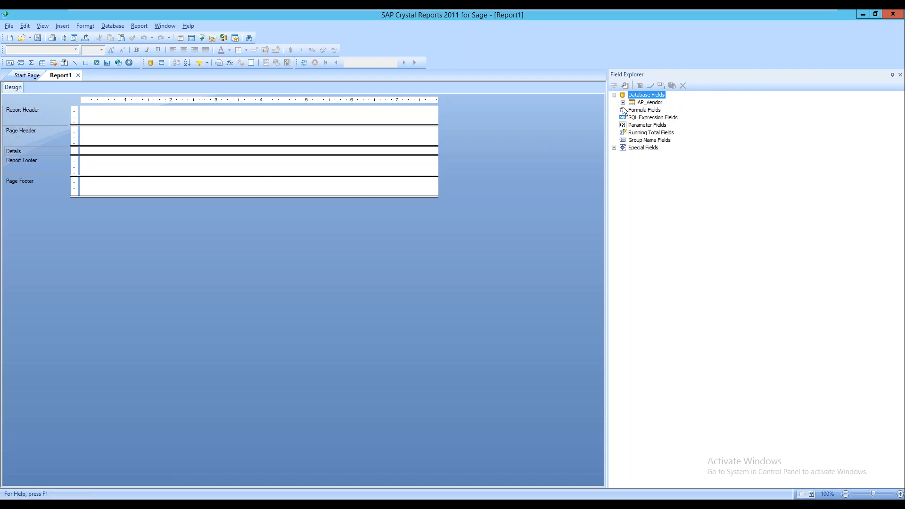
{"action": "left_click", "coordinate": [623, 102]}
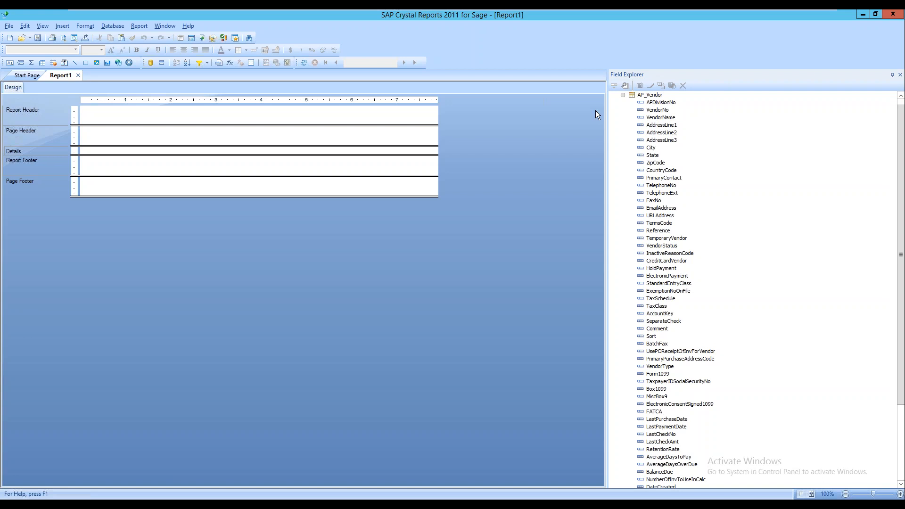
Place APDivisionNo in the Details section and widen its Page Header heading to fit
{"action": "left_click_drag", "start_coordinate": [661, 102], "coordinate": [85, 148]}
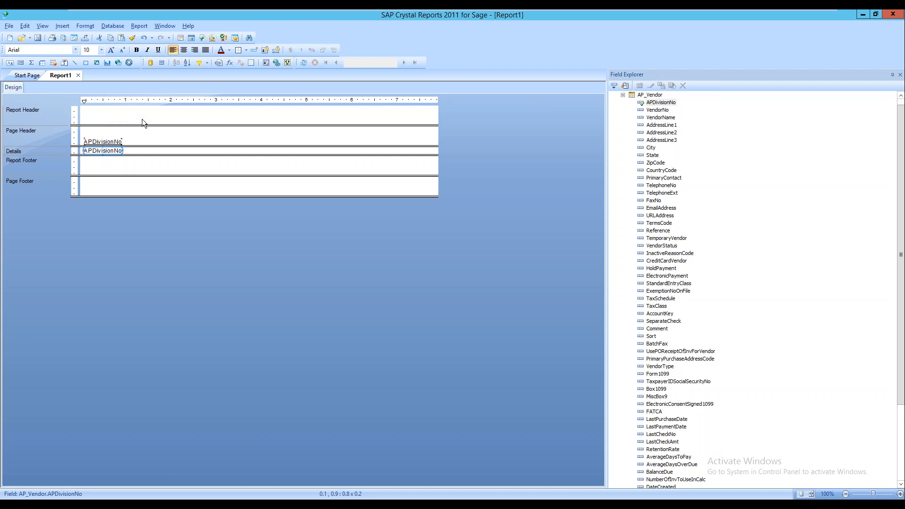
{"action": "left_click", "coordinate": [116, 141]}
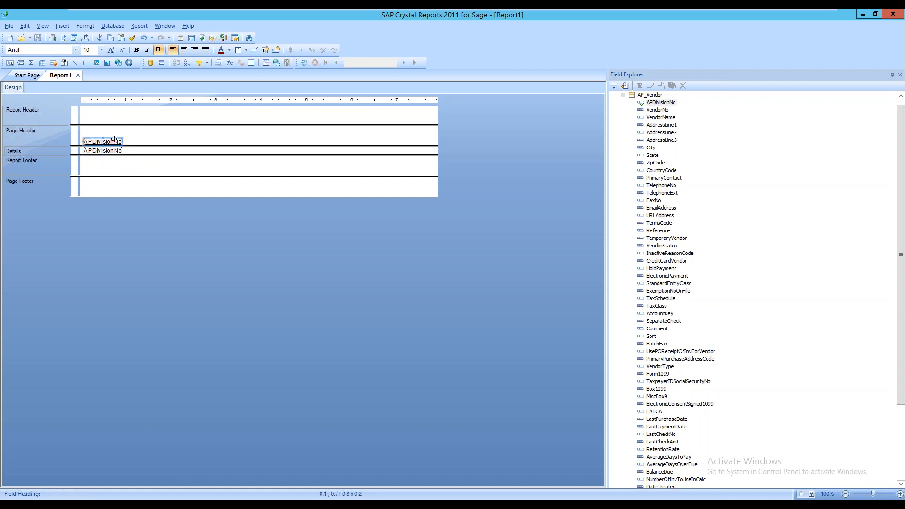
{"action": "mouse_move", "coordinate": [123, 141]}
{"action": "left_mouse_down"}
{"action": "mouse_move", "coordinate": [303, 147]}
{"action": "mouse_move", "coordinate": [95, 144]}
{"action": "mouse_move", "coordinate": [118, 144]}
{"action": "left_mouse_up"}
{"action": "left_click_drag", "start_coordinate": [125, 142], "coordinate": [128, 148]}
Replace the APDivisionNo heading text with 'AP Div' and turn off its underline
{"action": "left_click", "coordinate": [126, 134]}
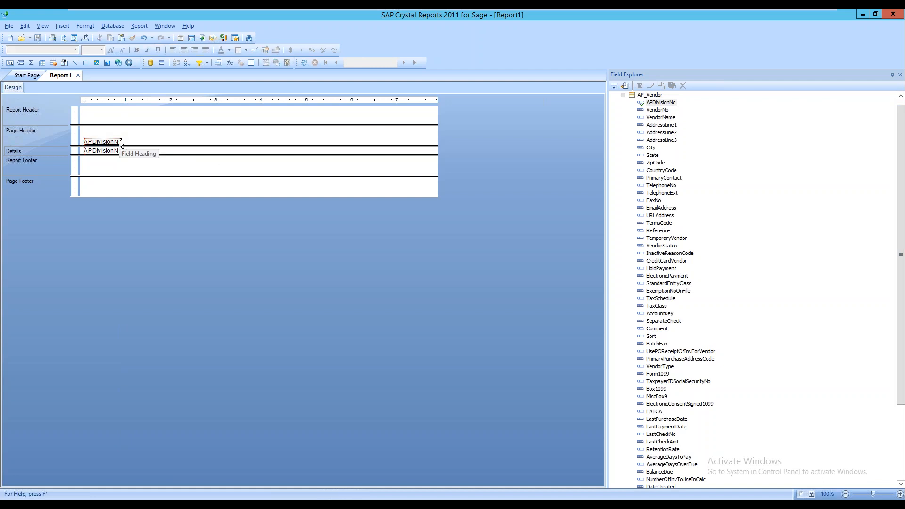
{"action": "left_click", "coordinate": [118, 140]}
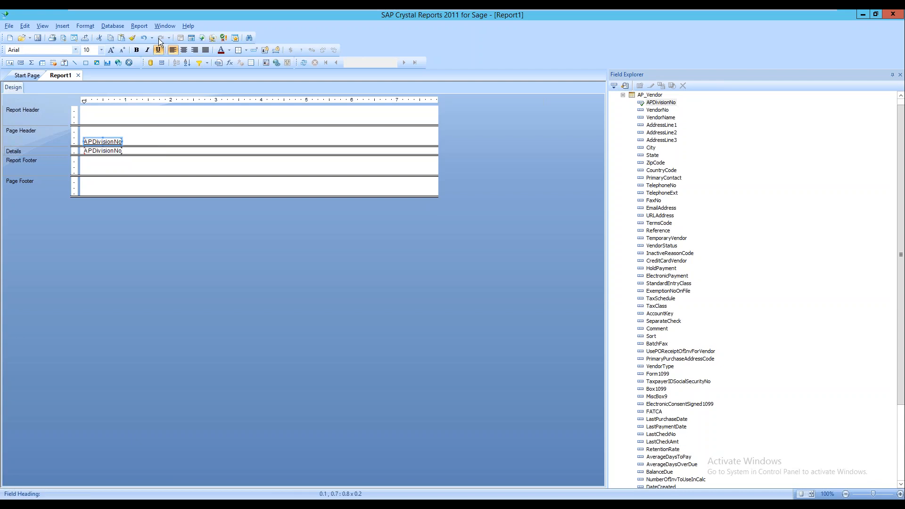
{"action": "left_click", "coordinate": [159, 50]}
{"action": "left_click", "coordinate": [159, 50]}
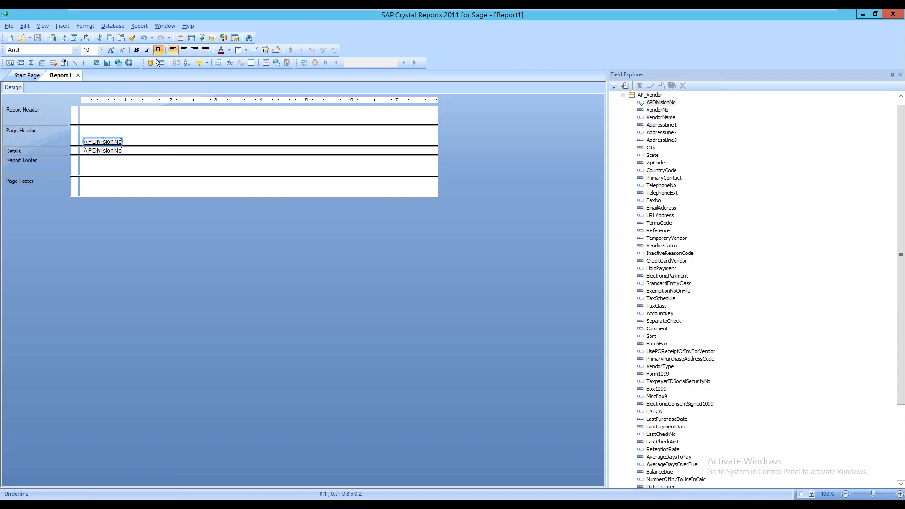
{"action": "double_click", "coordinate": [118, 142]}
{"action": "left_click_drag", "start_coordinate": [121, 142], "coordinate": [61, 128]}
{"action": "key", "text": "Delete"}
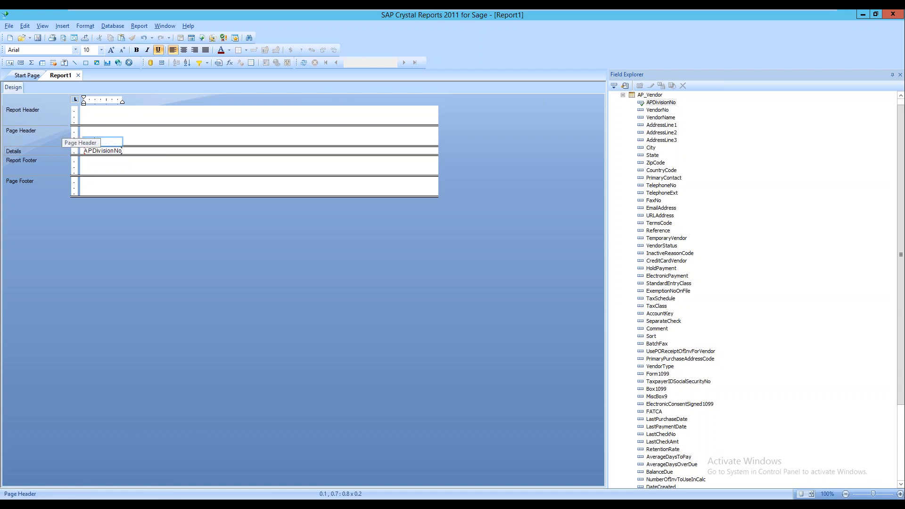
{"action": "type", "text": "AP Div"}
{"action": "left_click", "coordinate": [134, 141]}
{"action": "left_click", "coordinate": [120, 142]}
{"action": "left_click", "coordinate": [160, 50]}
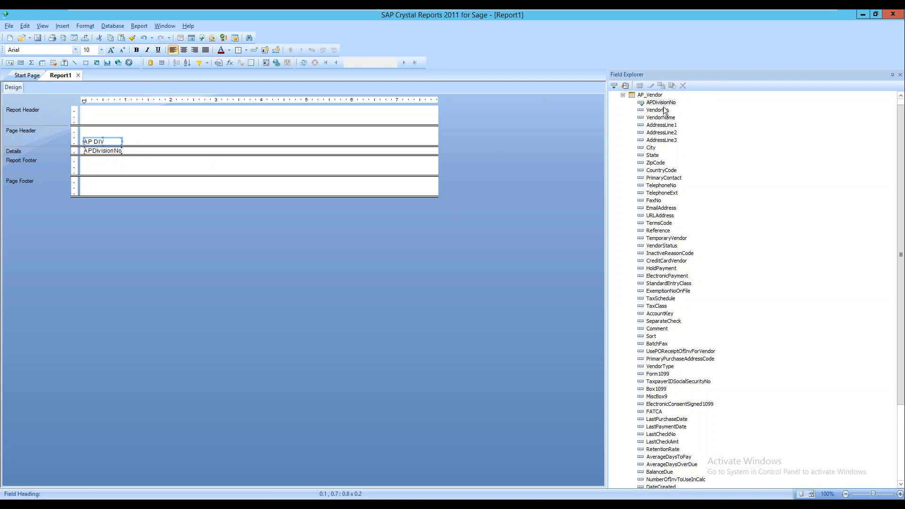
Place VendorNo beside APDivisionNo in Details and refresh to preview the 33 records
{"action": "left_click_drag", "start_coordinate": [662, 110], "coordinate": [128, 148]}
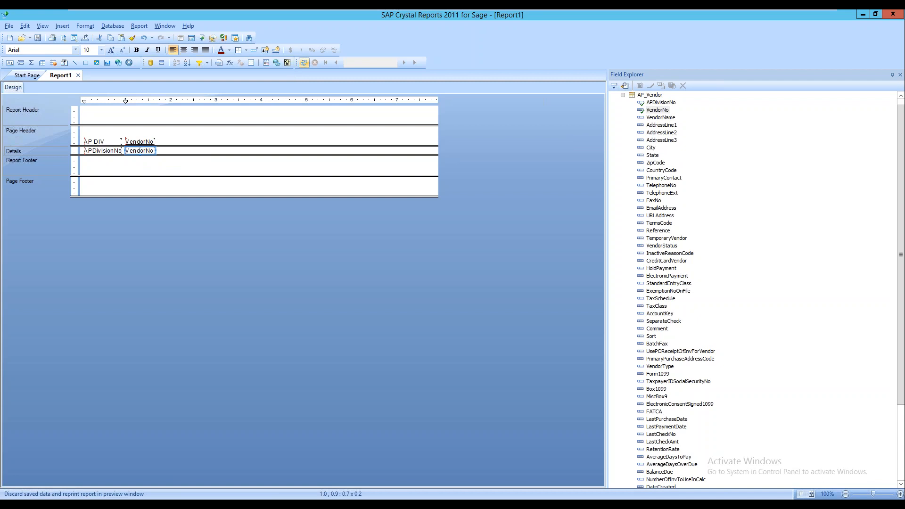
{"action": "left_click", "coordinate": [304, 63]}
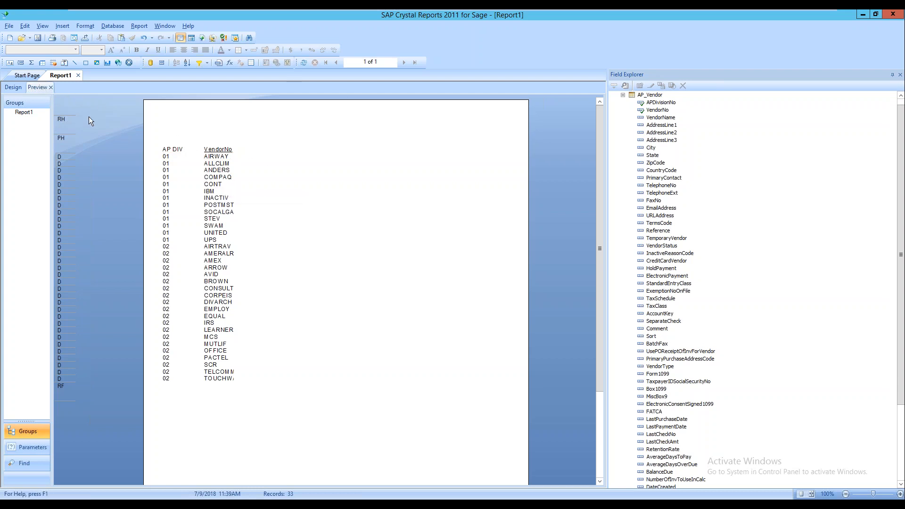
{"action": "left_click", "coordinate": [11, 89]}
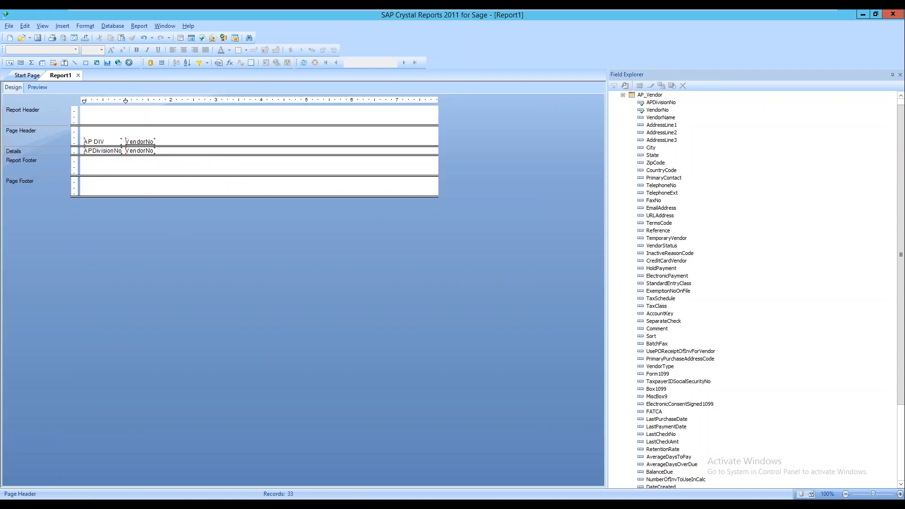
Drop VendorName into the report as a third column right after VendorNo
{"action": "left_click", "coordinate": [36, 86]}
{"action": "left_click", "coordinate": [13, 90]}
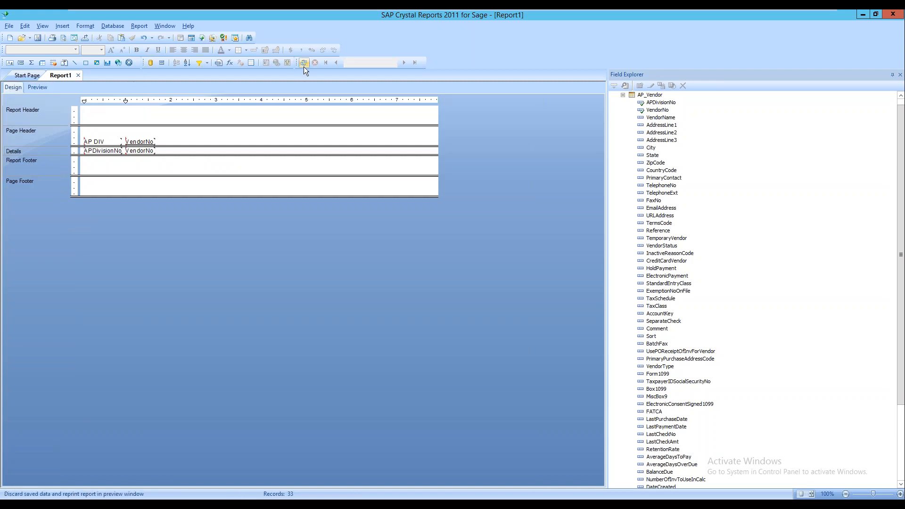
{"action": "left_click", "coordinate": [34, 87]}
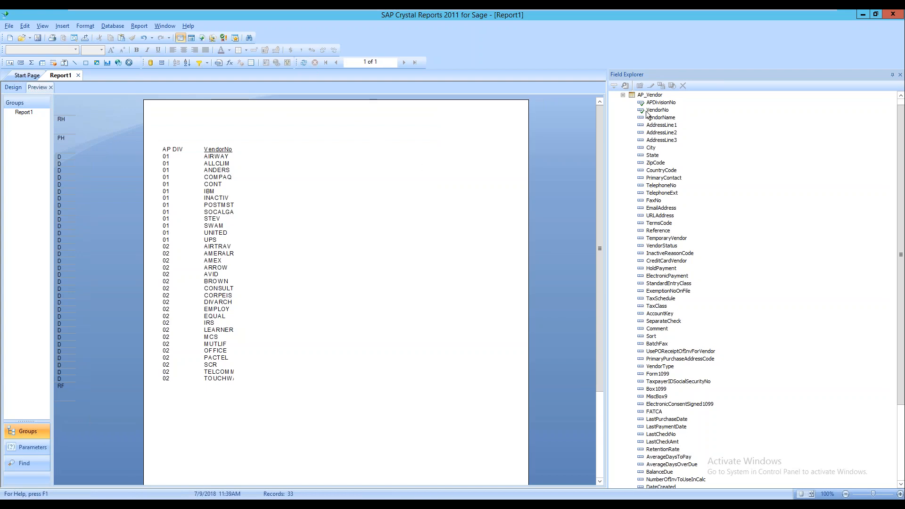
{"action": "left_click_drag", "start_coordinate": [664, 120], "coordinate": [240, 152]}
{"action": "left_click", "coordinate": [392, 202]}
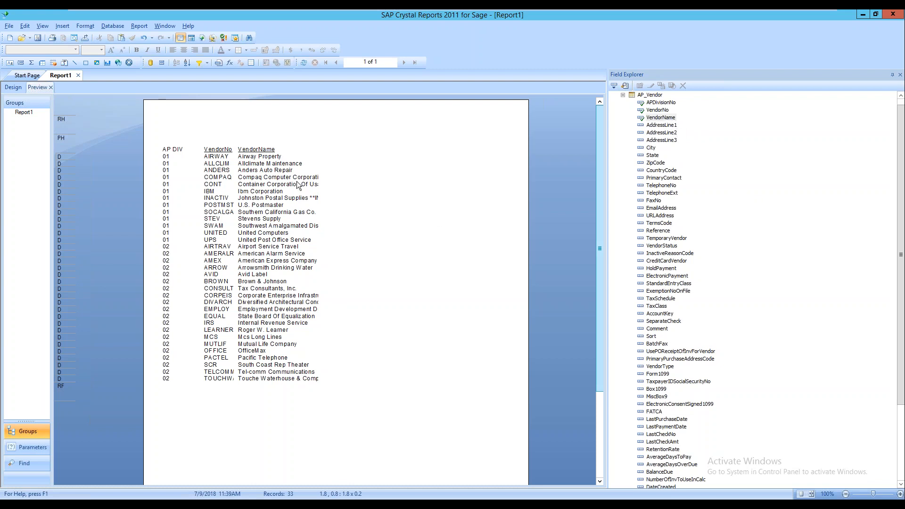
{"action": "left_click", "coordinate": [14, 87]}
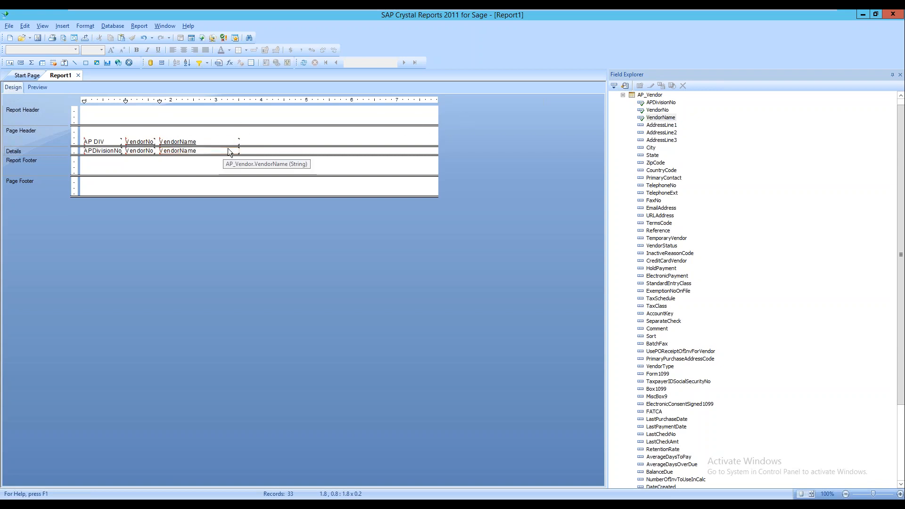
Make Details taller and stack AddressLine1–3 under VendorNo, with City, State, ZipCode in a row
{"action": "left_click", "coordinate": [662, 126]}
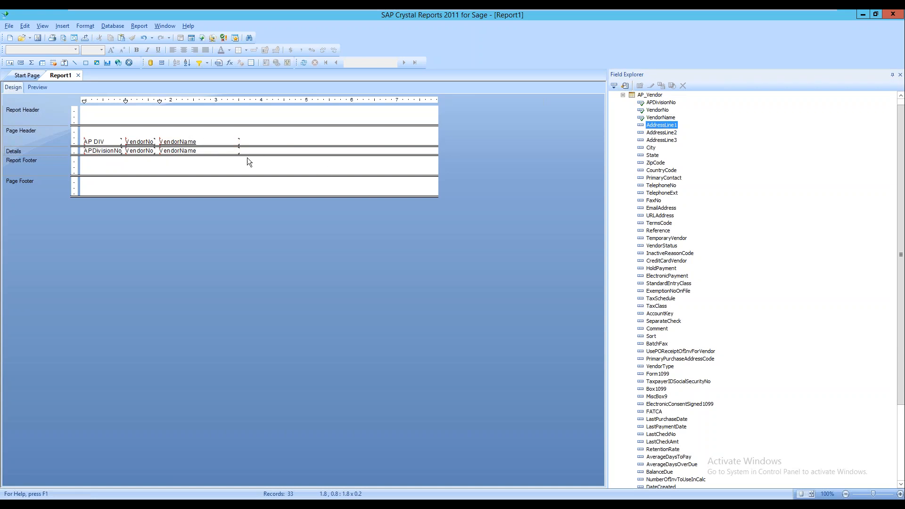
{"action": "left_click_drag", "start_coordinate": [262, 155], "coordinate": [267, 184]}
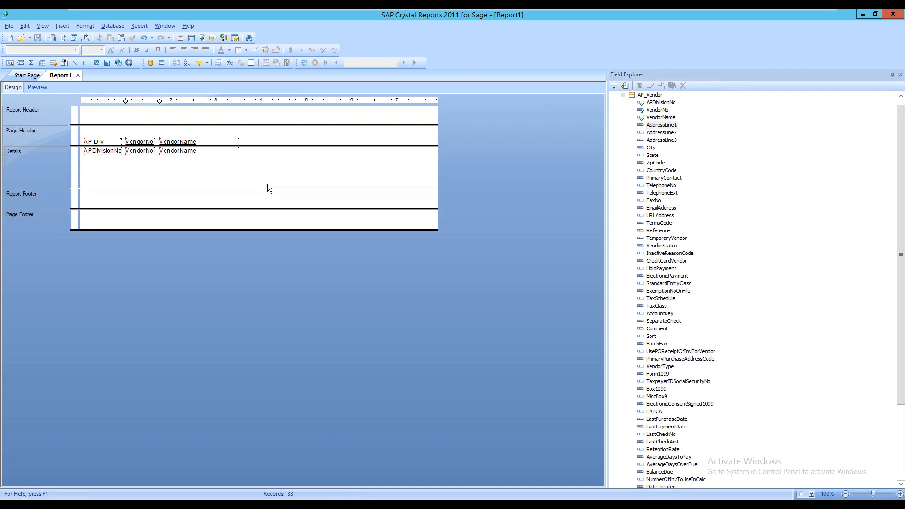
{"action": "left_click_drag", "start_coordinate": [647, 126], "coordinate": [95, 156]}
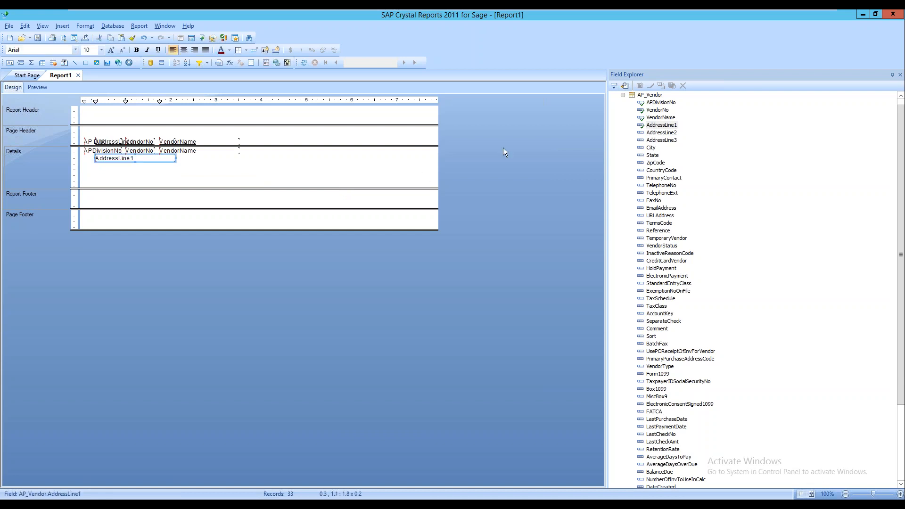
{"action": "left_click_drag", "start_coordinate": [660, 132], "coordinate": [95, 163]}
{"action": "left_click_drag", "start_coordinate": [646, 135], "coordinate": [100, 172]}
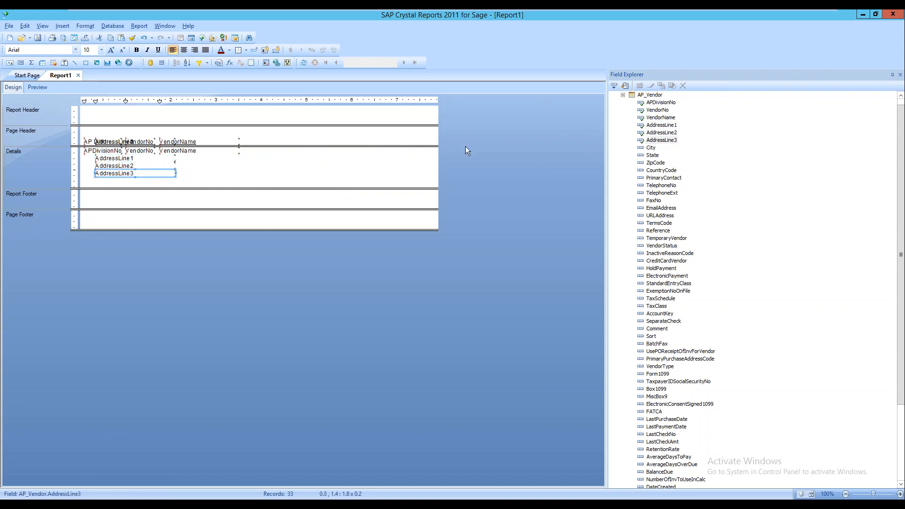
{"action": "left_click_drag", "start_coordinate": [651, 147], "coordinate": [179, 173]}
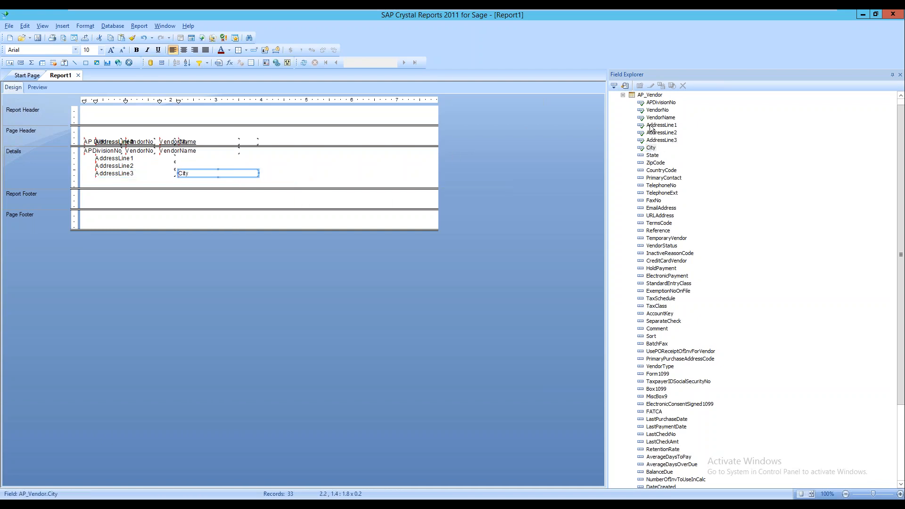
{"action": "left_click_drag", "start_coordinate": [653, 155], "coordinate": [264, 171]}
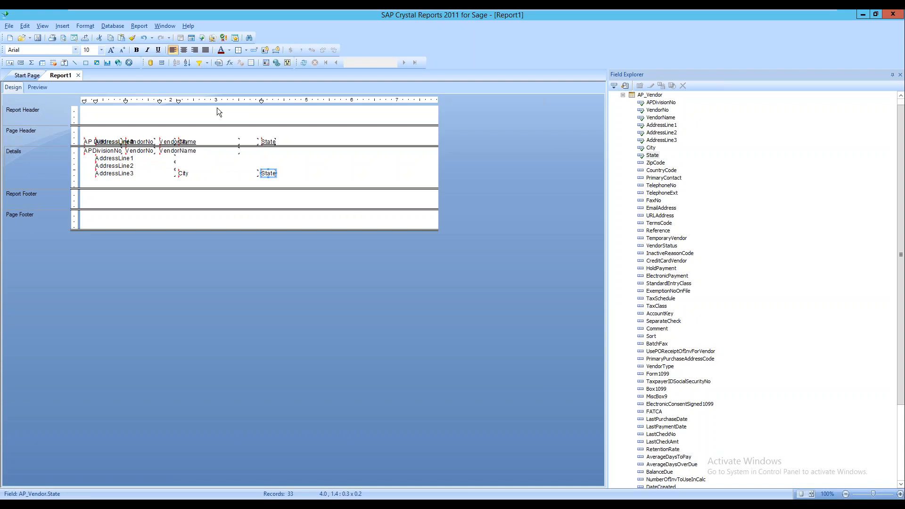
{"action": "left_click_drag", "start_coordinate": [662, 164], "coordinate": [282, 171]}
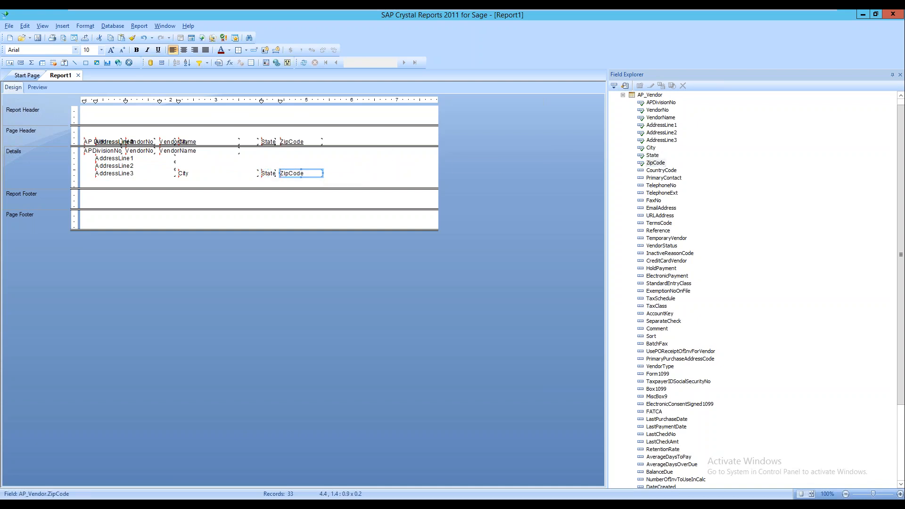
Refresh the report data to preview vendors with their address, city, state and ZIP
{"action": "left_click", "coordinate": [304, 63]}
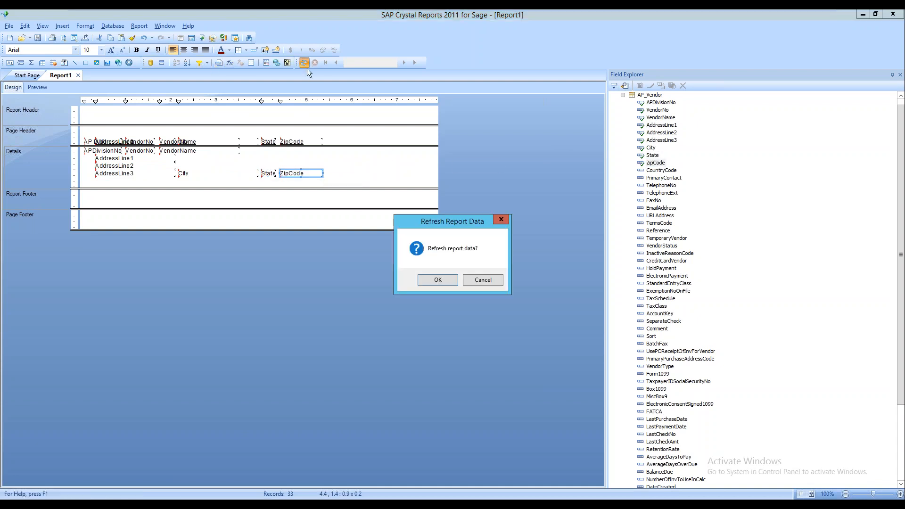
{"action": "left_click", "coordinate": [443, 279]}
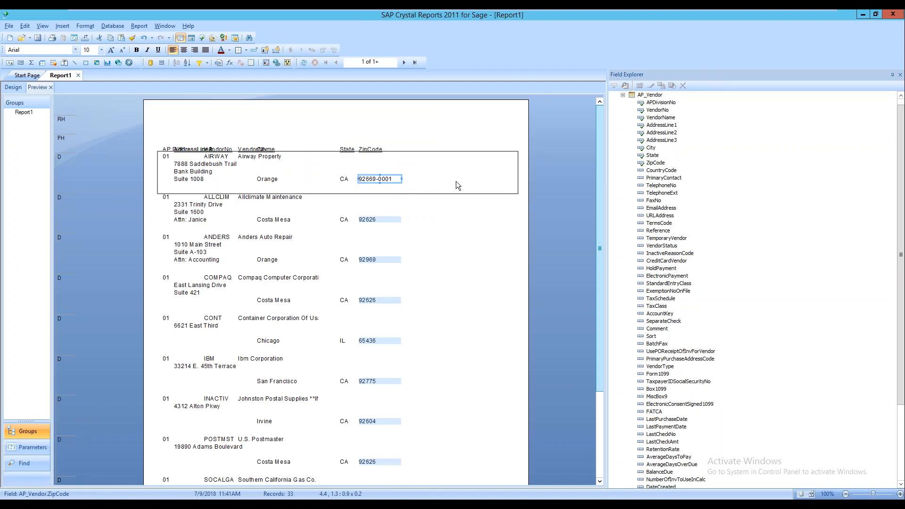
{"action": "left_click", "coordinate": [443, 120]}
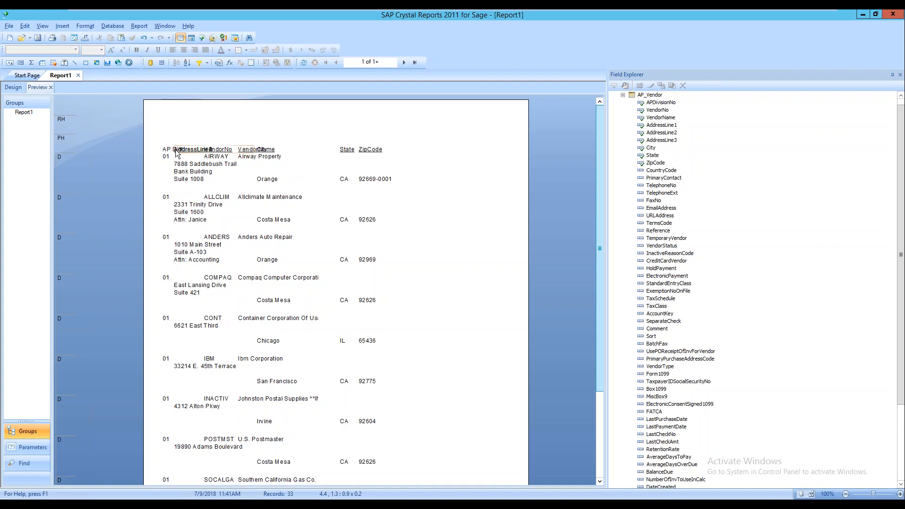
Delete the overlapping AddressLine, VendorName and City headings from the Page Header
{"action": "left_click_drag", "start_coordinate": [165, 149], "coordinate": [165, 143]}
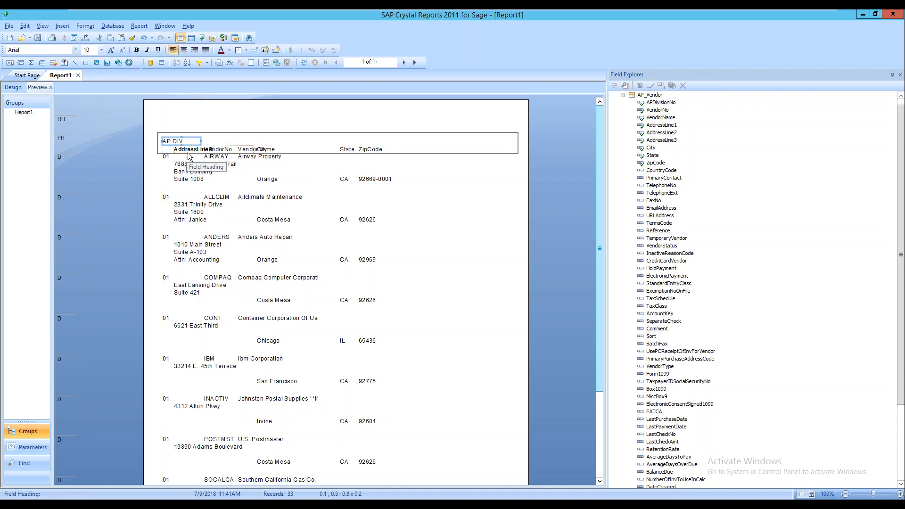
{"action": "left_click", "coordinate": [204, 148]}
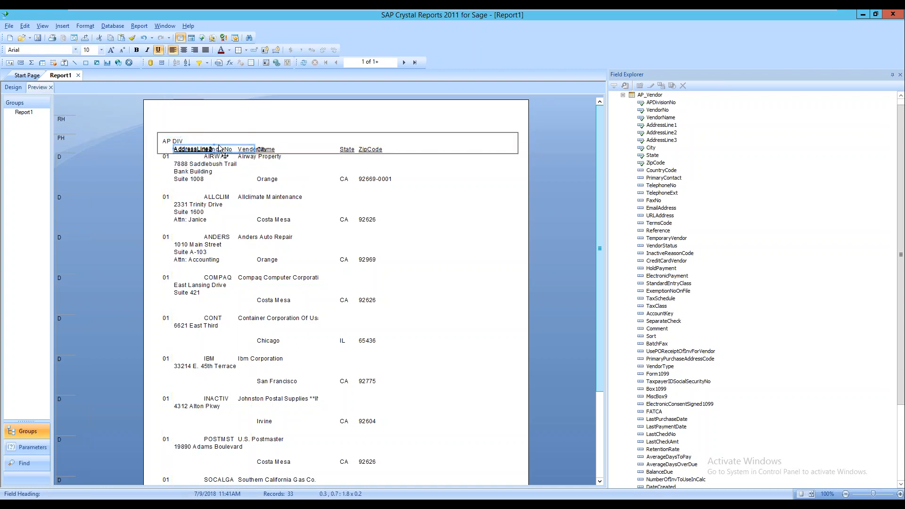
{"action": "key", "text": "Delete"}
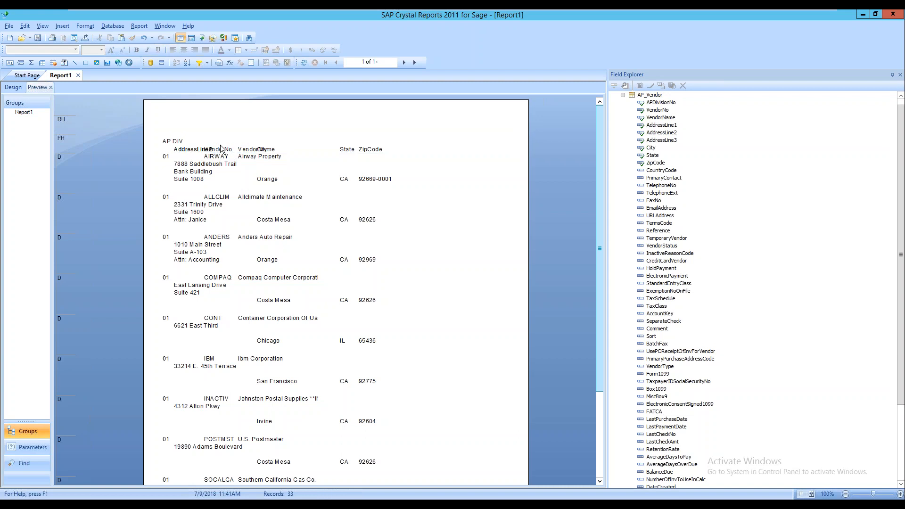
{"action": "left_click", "coordinate": [231, 149]}
{"action": "key", "text": "Delete"}
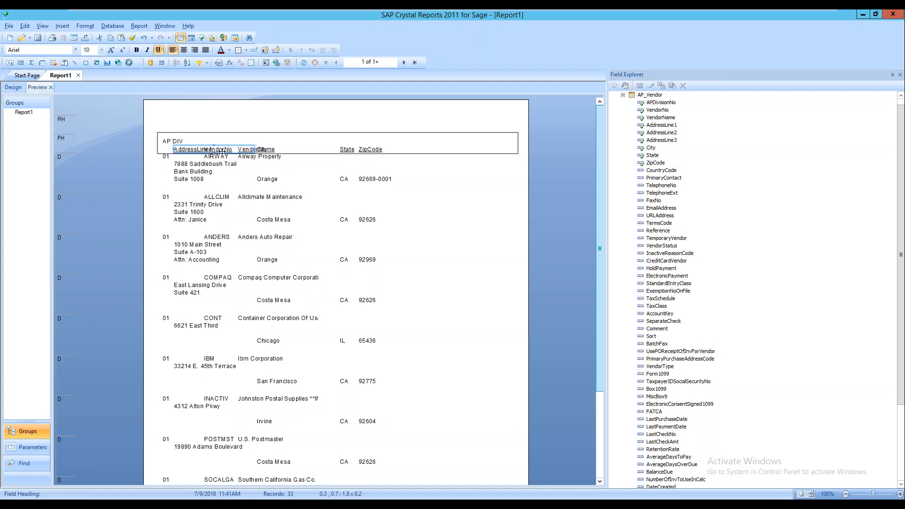
{"action": "left_click", "coordinate": [246, 152]}
{"action": "key", "text": "Delete"}
{"action": "left_click", "coordinate": [275, 150]}
{"action": "key", "text": "Delete"}
{"action": "left_click", "coordinate": [278, 157]}
{"action": "left_click", "coordinate": [410, 145]}
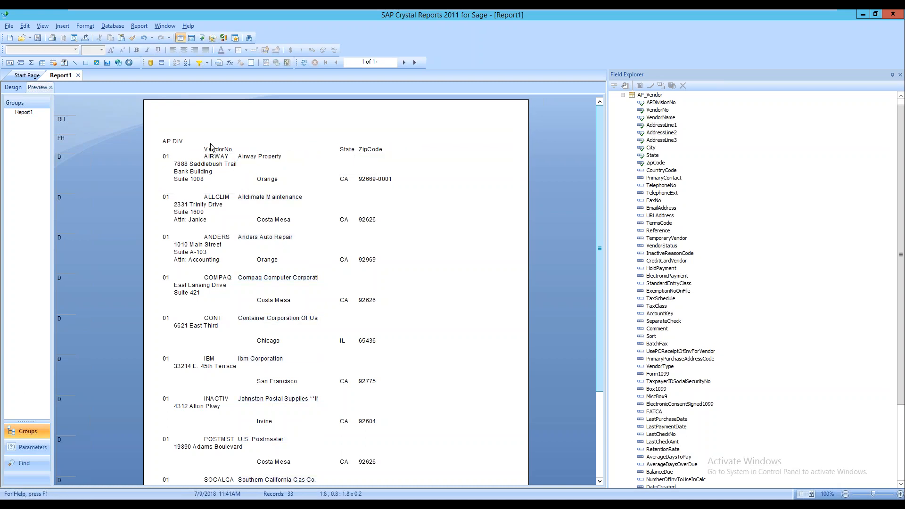
{"action": "left_click_drag", "start_coordinate": [181, 143], "coordinate": [181, 150]}
Set the AP DIV heading level with VendorNo and scroll through the 33 vendor records
{"action": "left_click", "coordinate": [302, 133]}
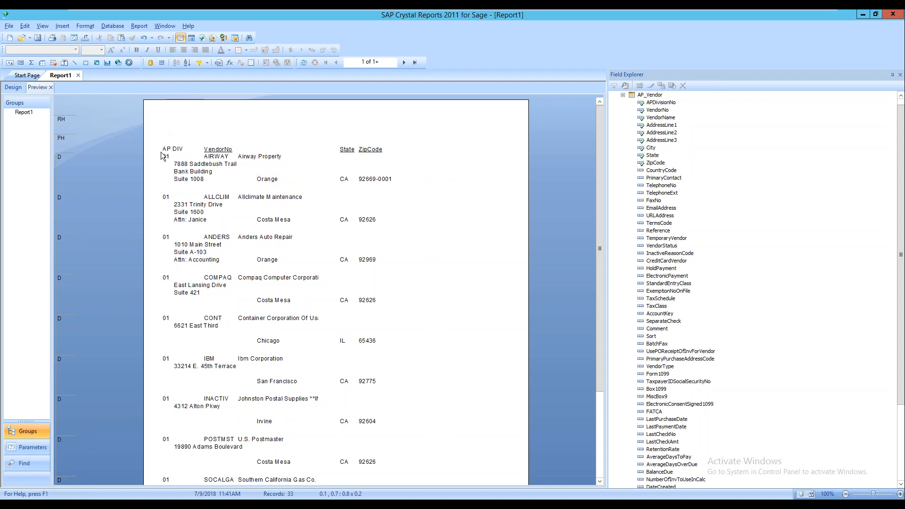
{"action": "scroll", "coordinate": [245, 193], "scroll_direction": "down", "scroll_amount": 3}
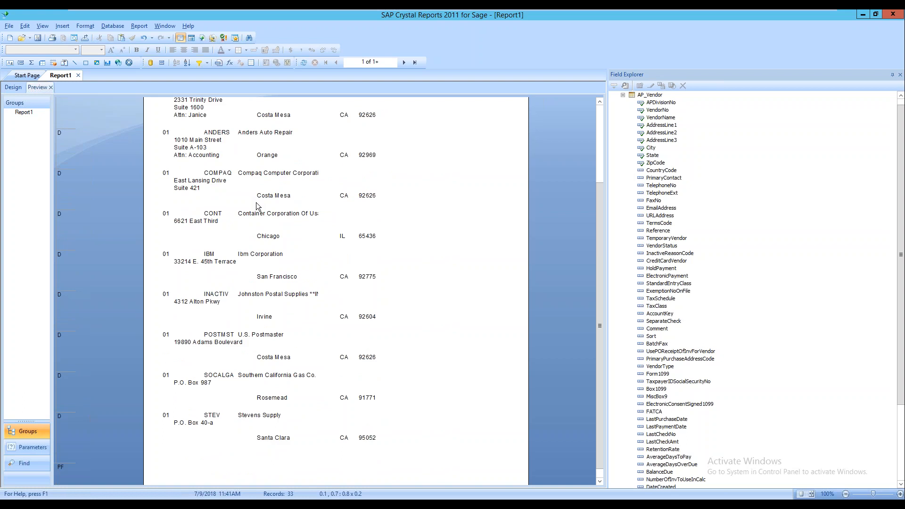
{"action": "scroll", "coordinate": [256, 207], "scroll_direction": "down", "scroll_amount": 1}
{"action": "scroll", "coordinate": [257, 215], "scroll_direction": "up", "scroll_amount": 4}
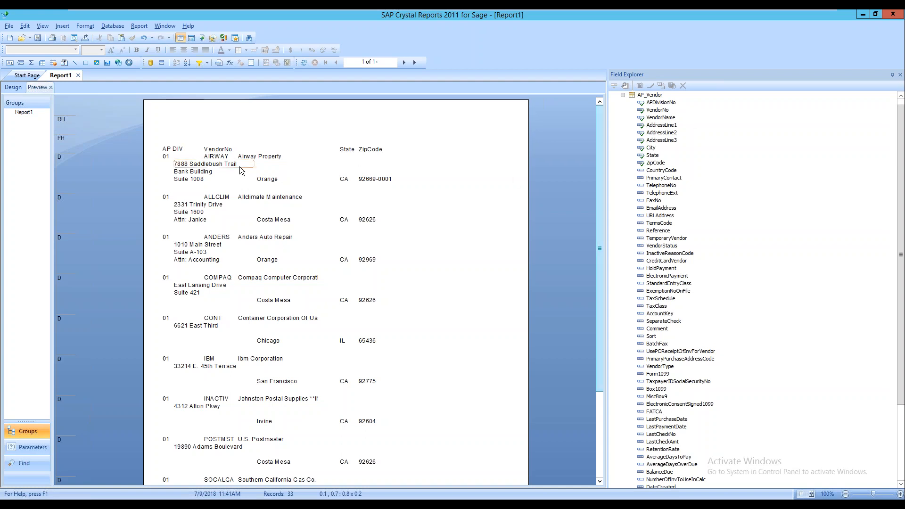
{"action": "left_click", "coordinate": [231, 152]}
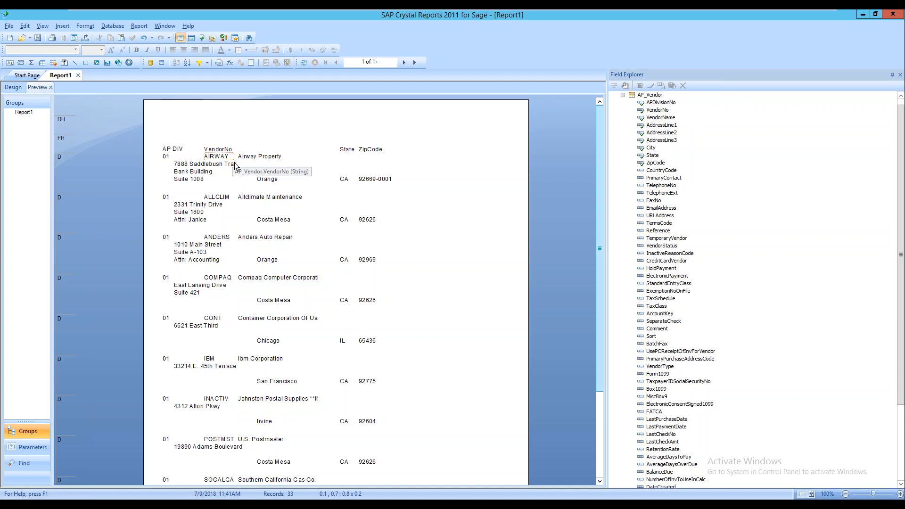
Add a record filter VendorName is equal to Airway Property and refresh the data
{"action": "left_click", "coordinate": [144, 28]}
{"action": "mouse_move", "coordinate": [150, 38]}
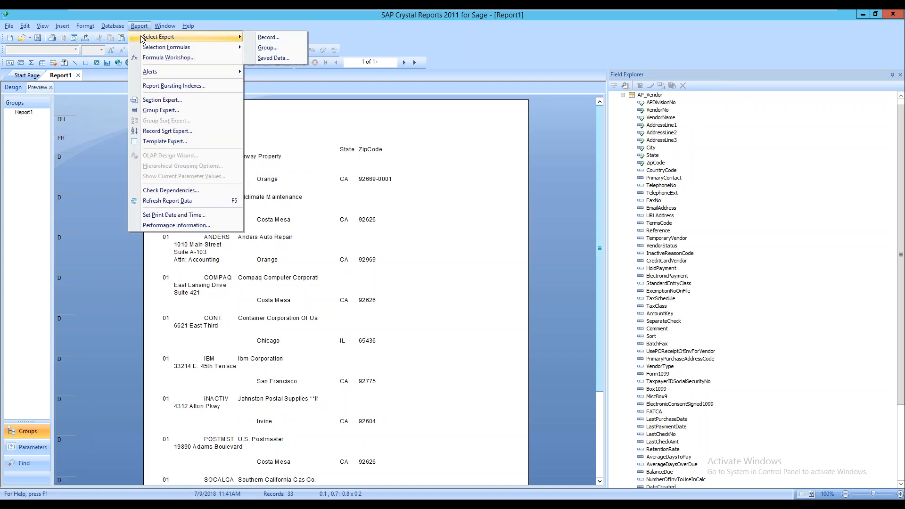
{"action": "left_click", "coordinate": [265, 38]}
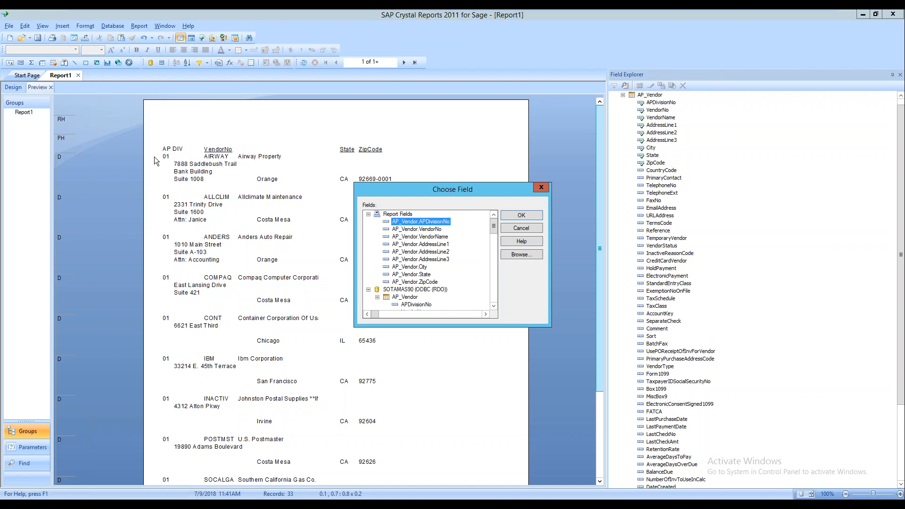
{"action": "double_click", "coordinate": [431, 241]}
{"action": "left_click", "coordinate": [387, 203]}
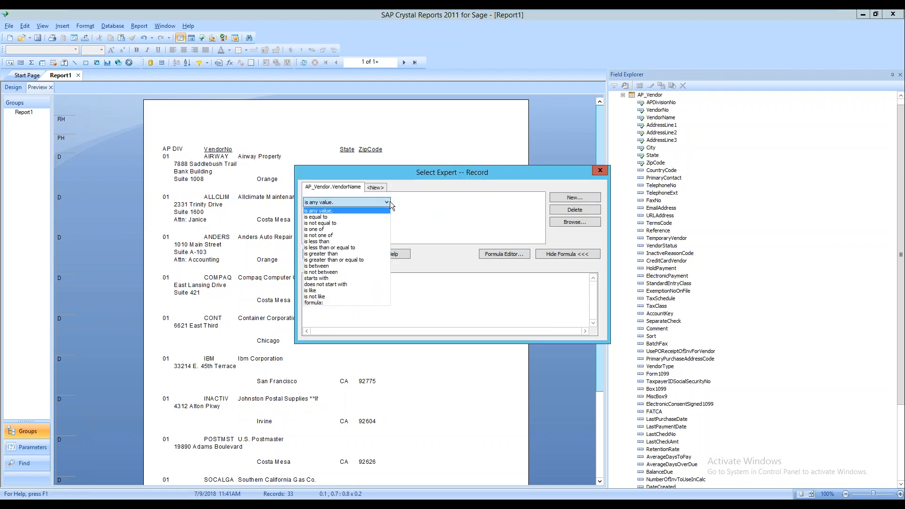
{"action": "left_click", "coordinate": [354, 217]}
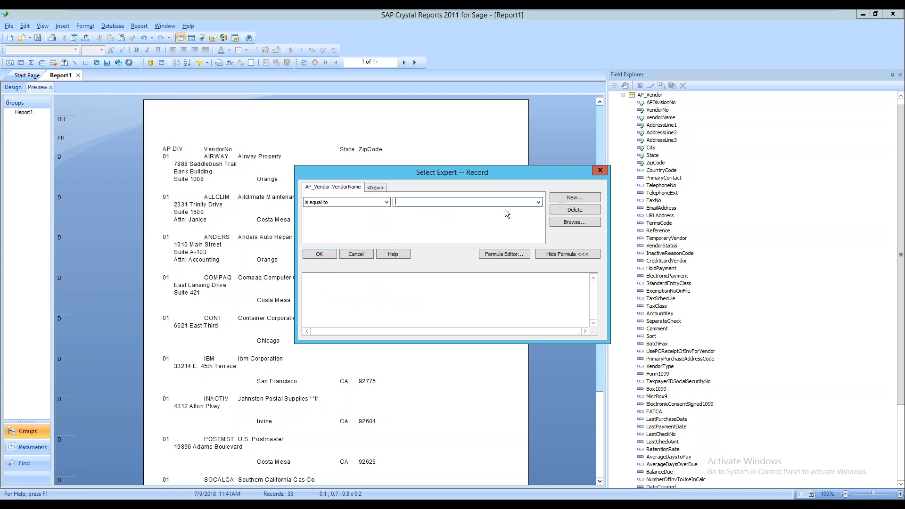
{"action": "left_click", "coordinate": [538, 202]}
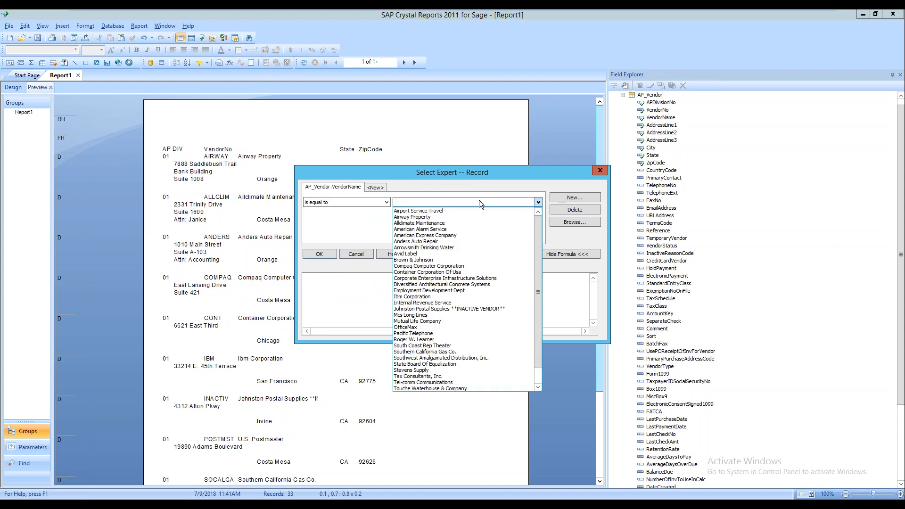
{"action": "left_click", "coordinate": [448, 215]}
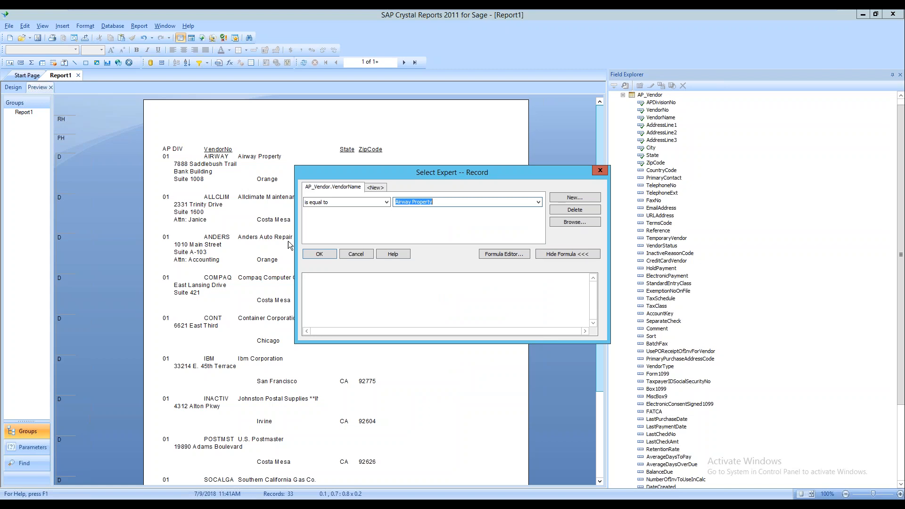
{"action": "left_click", "coordinate": [320, 254]}
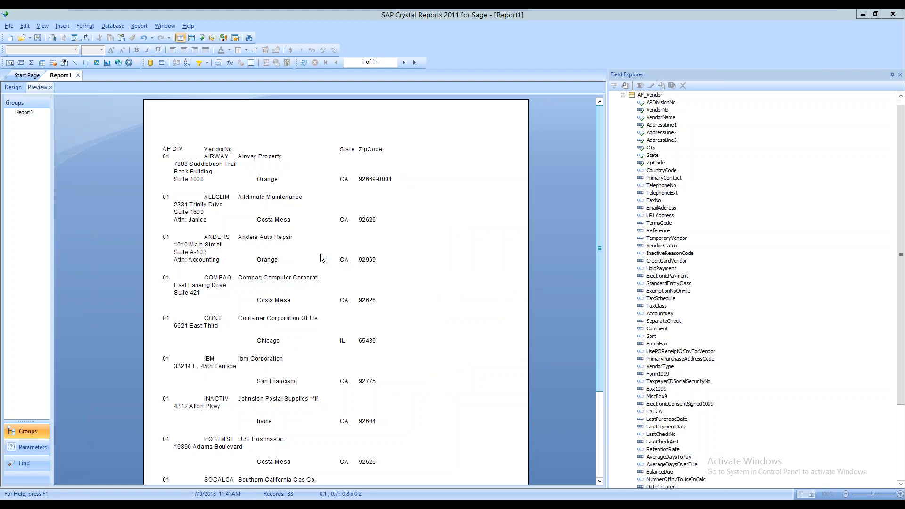
{"action": "left_click", "coordinate": [492, 269]}
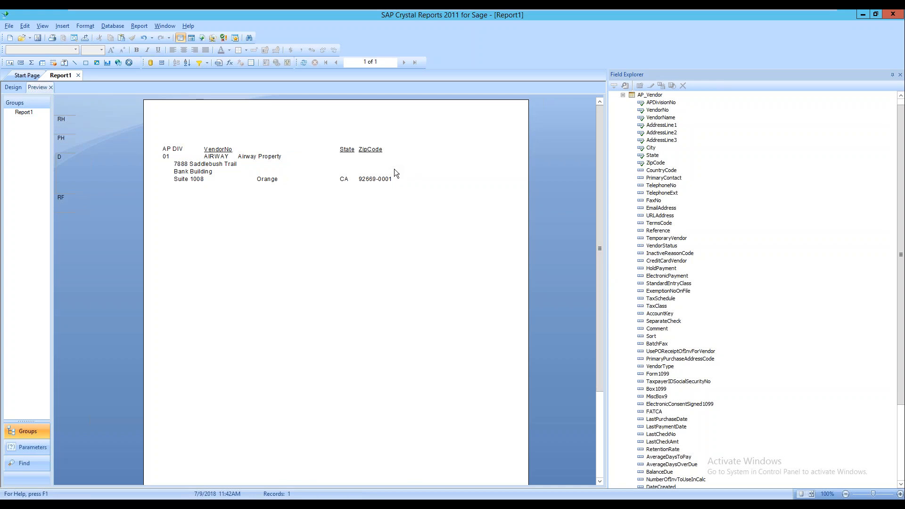
Change the VendorName filter to 'is not equal to' Airway Property and refresh
{"action": "left_click", "coordinate": [139, 28]}
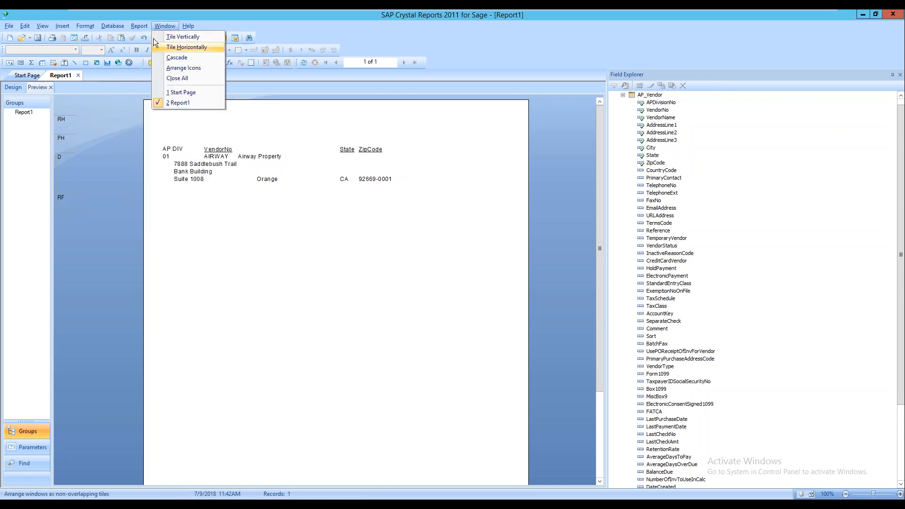
{"action": "mouse_move", "coordinate": [153, 39]}
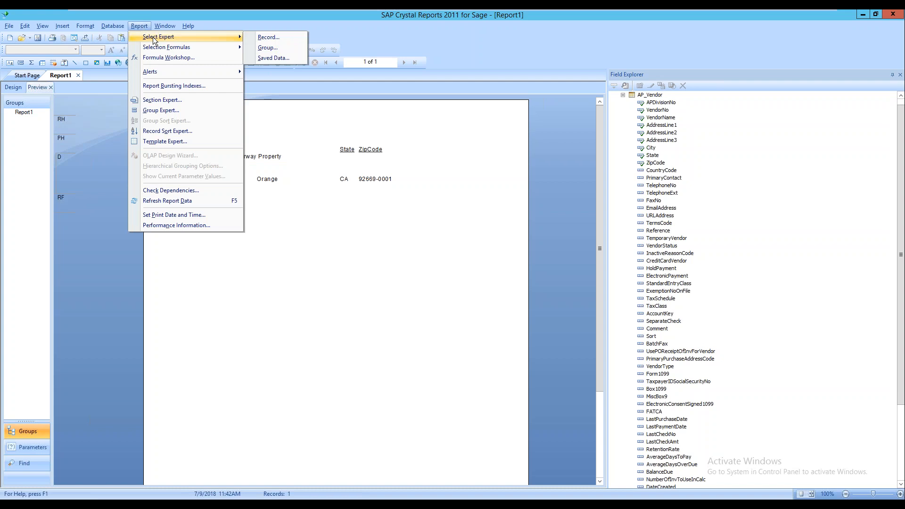
{"action": "left_click", "coordinate": [265, 37]}
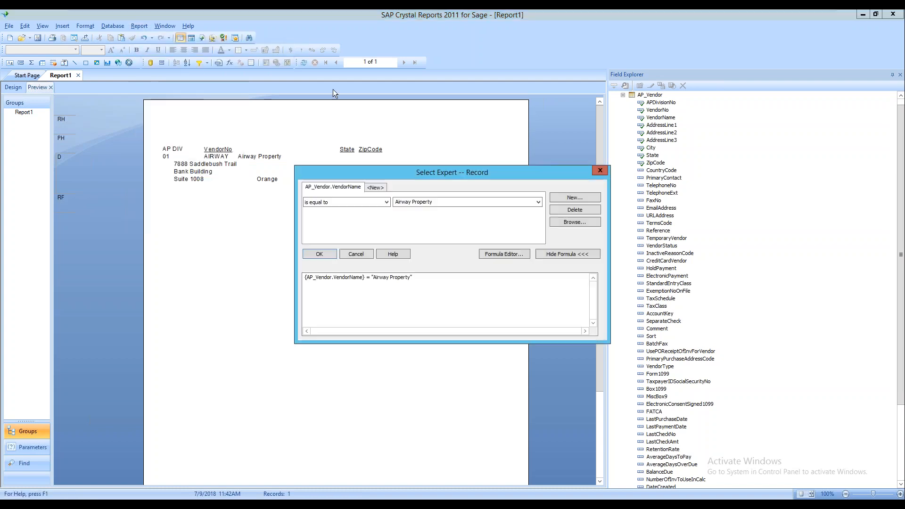
{"action": "left_click", "coordinate": [389, 202]}
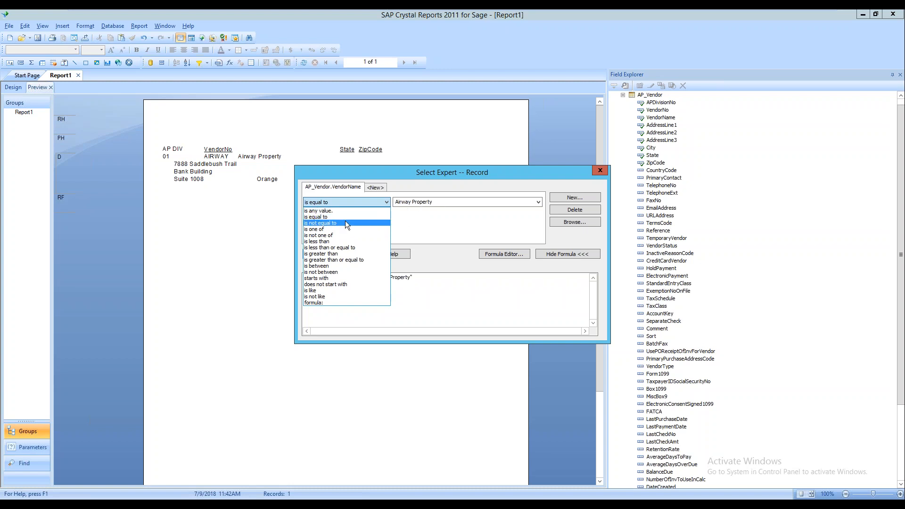
{"action": "left_click", "coordinate": [345, 222]}
{"action": "left_click", "coordinate": [313, 253]}
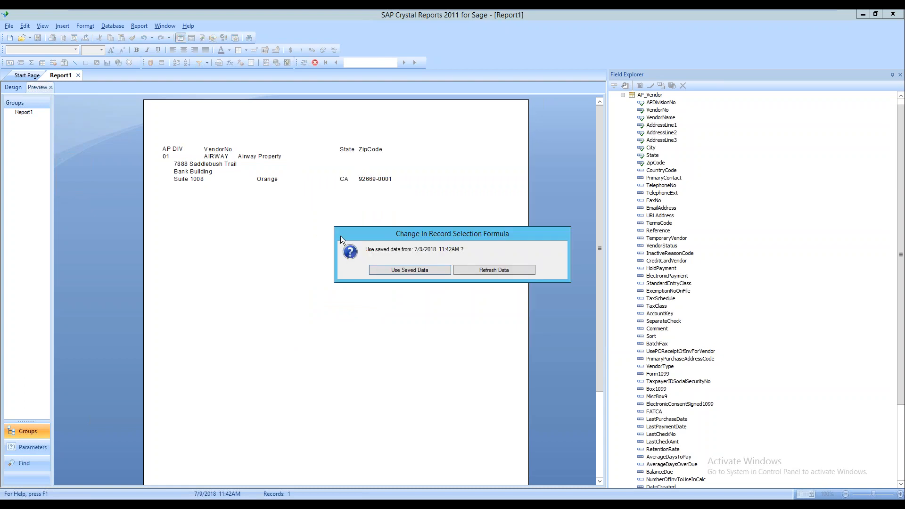
{"action": "left_click", "coordinate": [473, 268]}
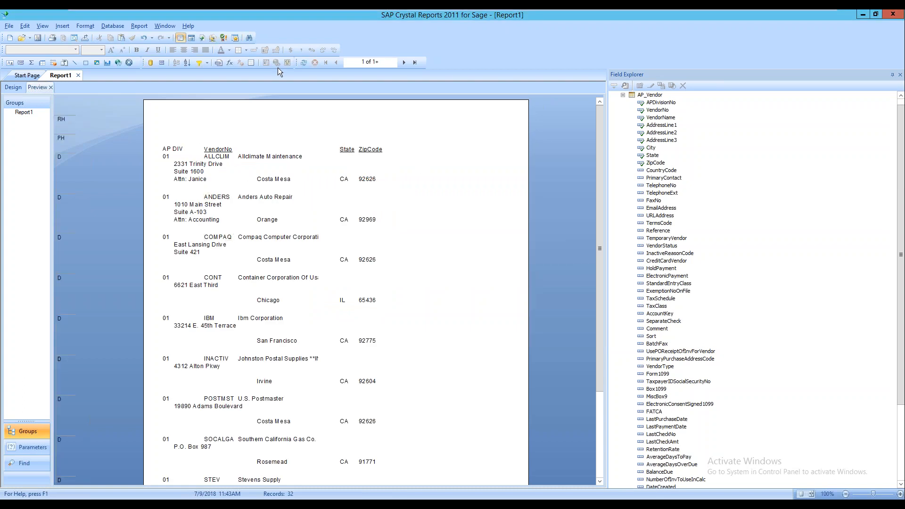
Set the VendorName filter to 'is one of' Airway Property and Ibm Corporation, then refresh
{"action": "left_click", "coordinate": [137, 26]}
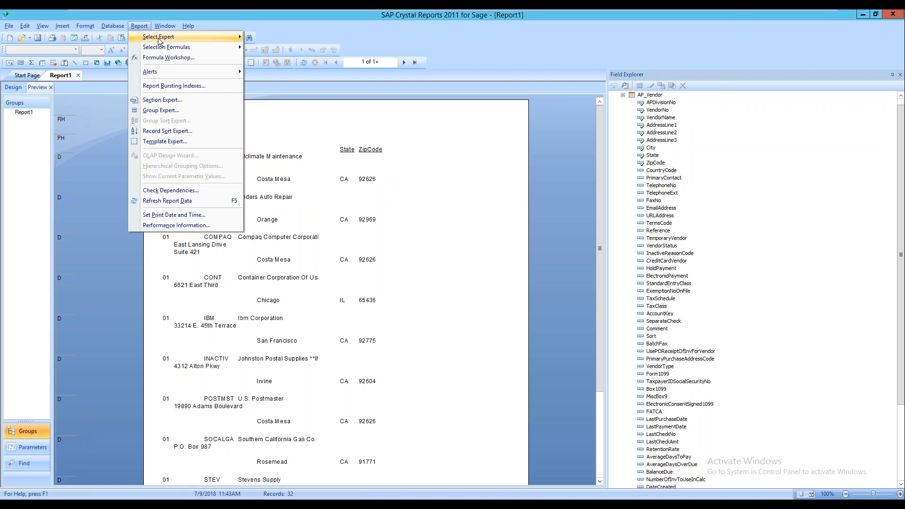
{"action": "mouse_move", "coordinate": [188, 36]}
{"action": "left_click", "coordinate": [275, 44]}
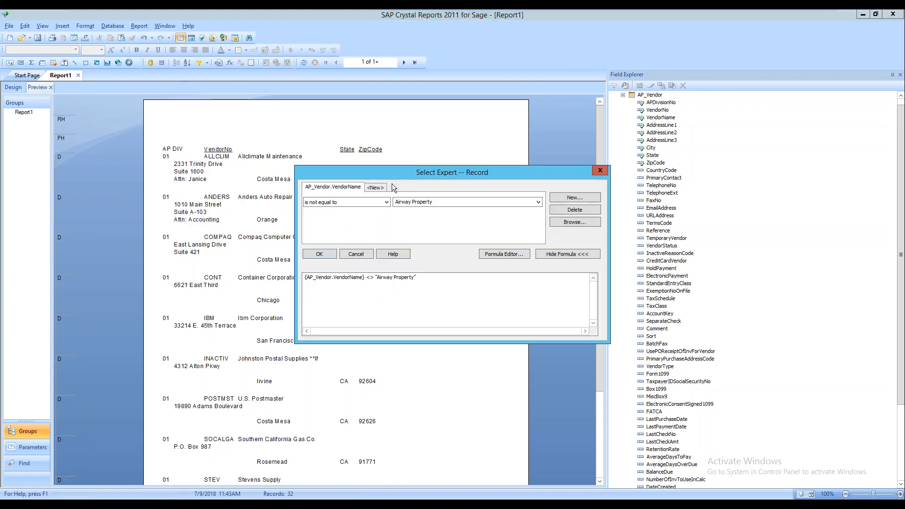
{"action": "left_click", "coordinate": [385, 203]}
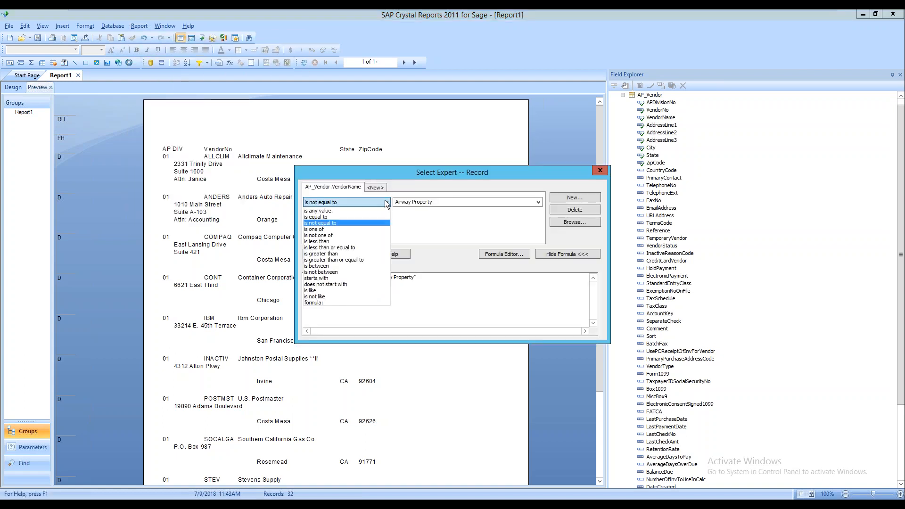
{"action": "left_click", "coordinate": [350, 230]}
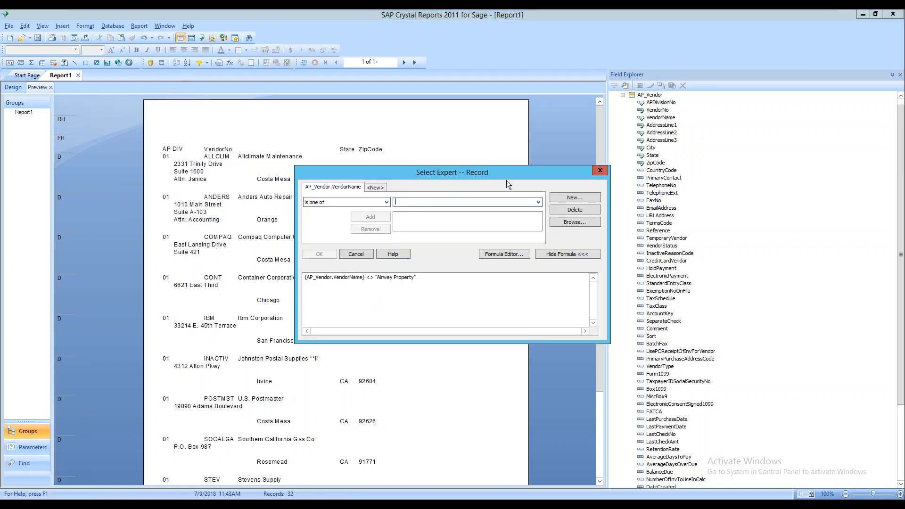
{"action": "left_click", "coordinate": [536, 202]}
{"action": "left_click", "coordinate": [453, 217]}
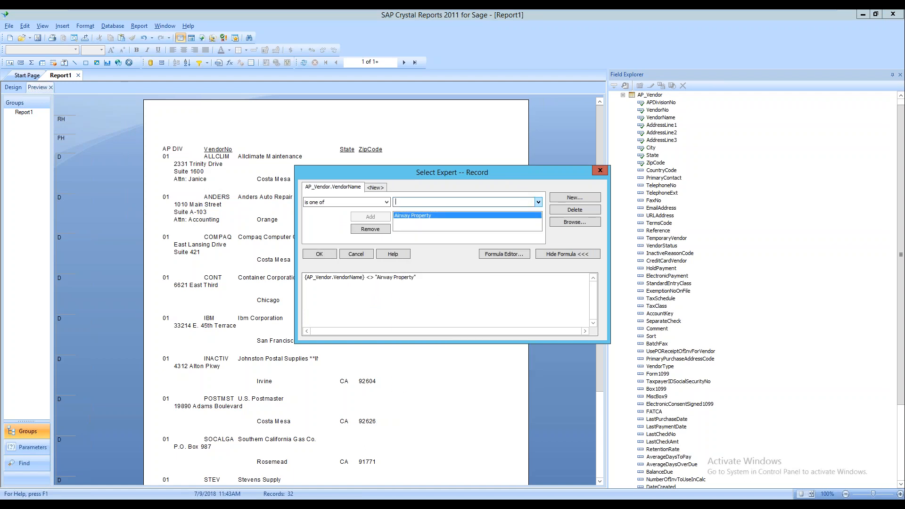
{"action": "left_click", "coordinate": [536, 202]}
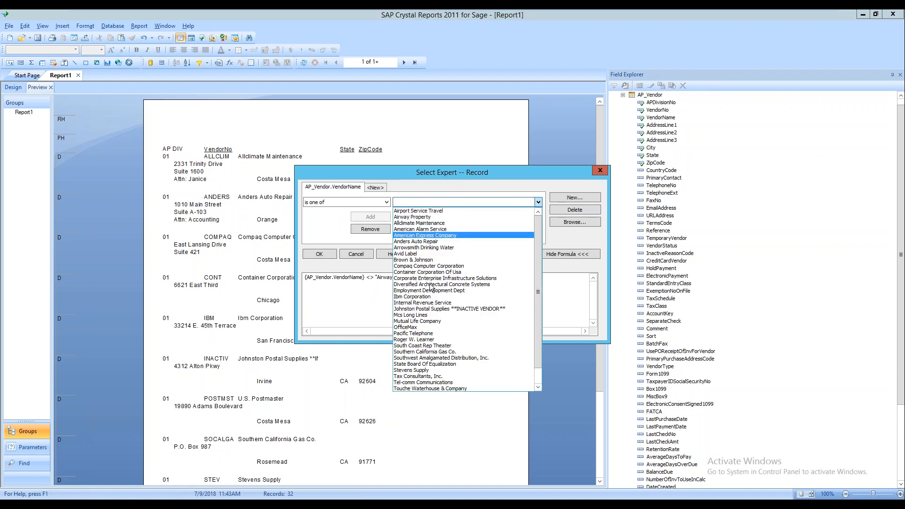
{"action": "left_click", "coordinate": [424, 297]}
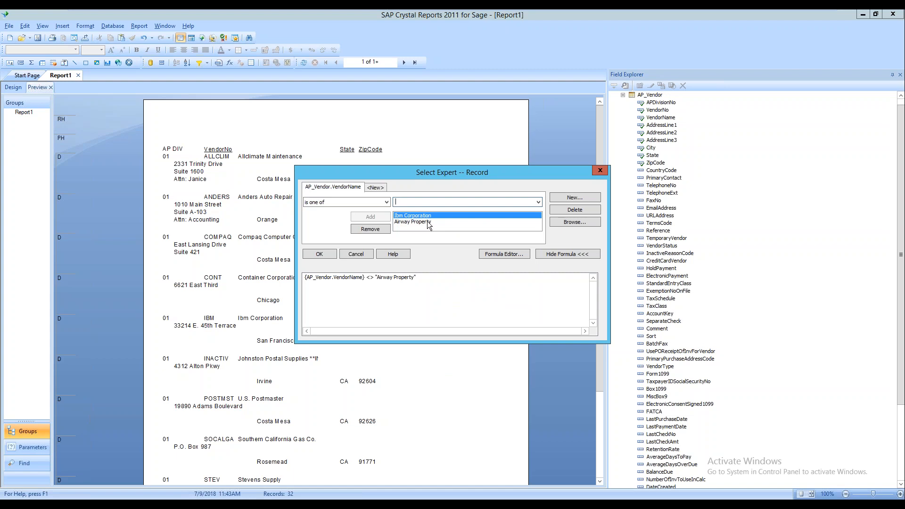
{"action": "left_click", "coordinate": [325, 257]}
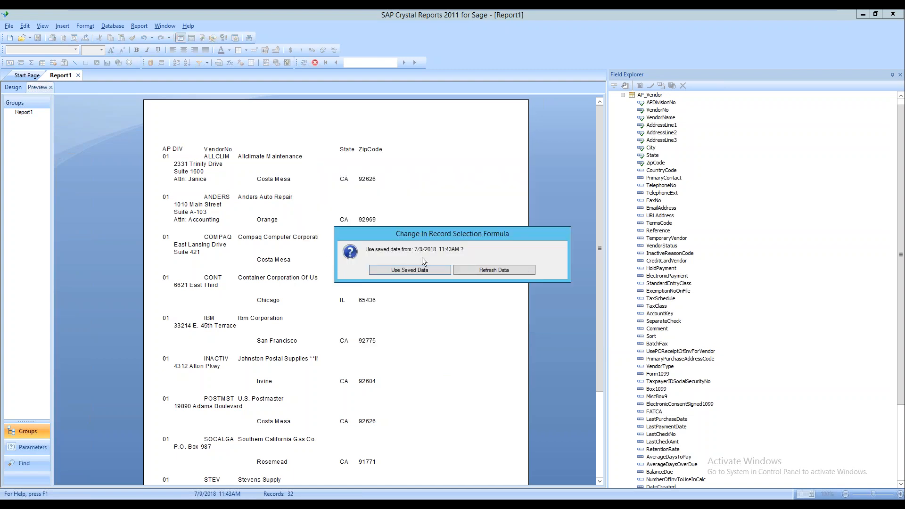
{"action": "left_click", "coordinate": [489, 268]}
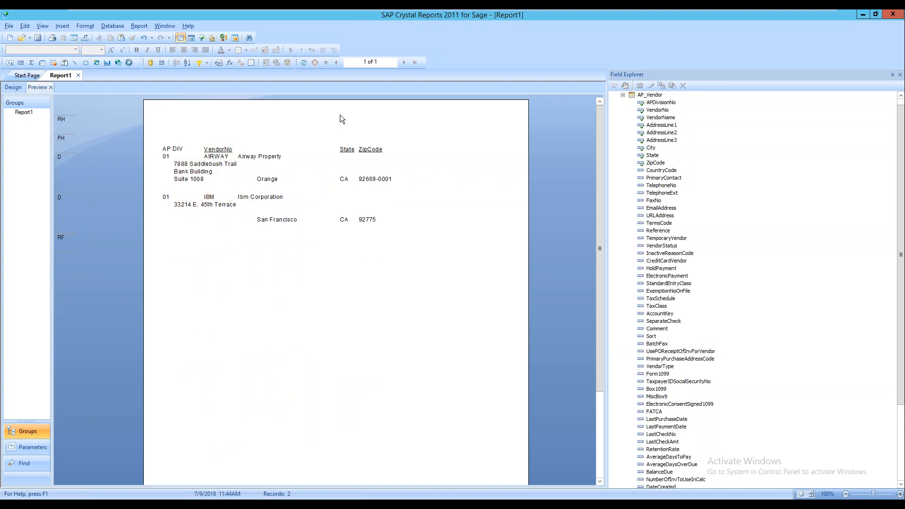
Delete the VendorName record filter in Select Expert and refresh to show all vendors
{"action": "left_click", "coordinate": [141, 25]}
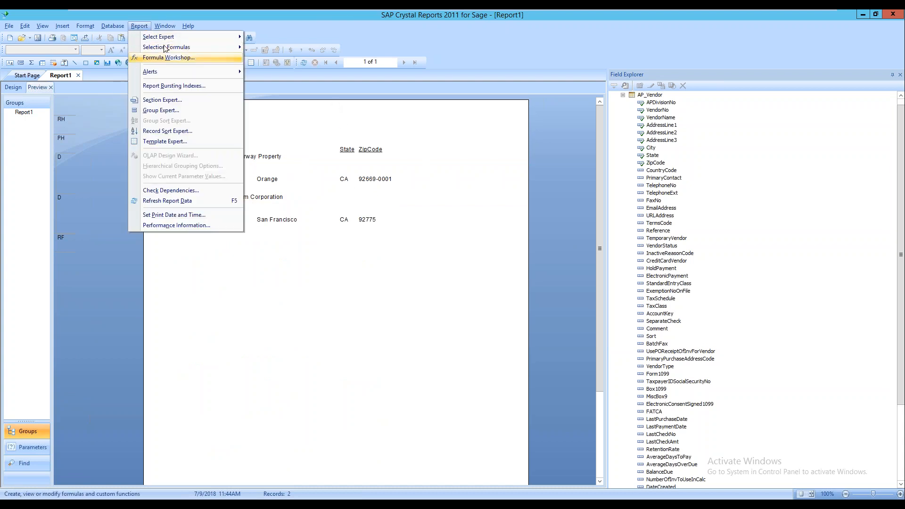
{"action": "mouse_move", "coordinate": [174, 37]}
{"action": "left_click", "coordinate": [278, 37]}
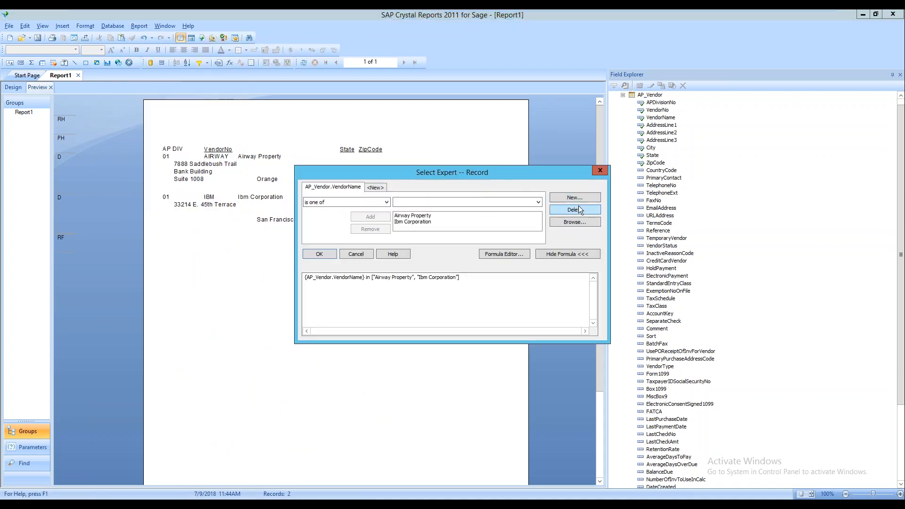
{"action": "left_click", "coordinate": [582, 208]}
{"action": "left_click", "coordinate": [320, 254]}
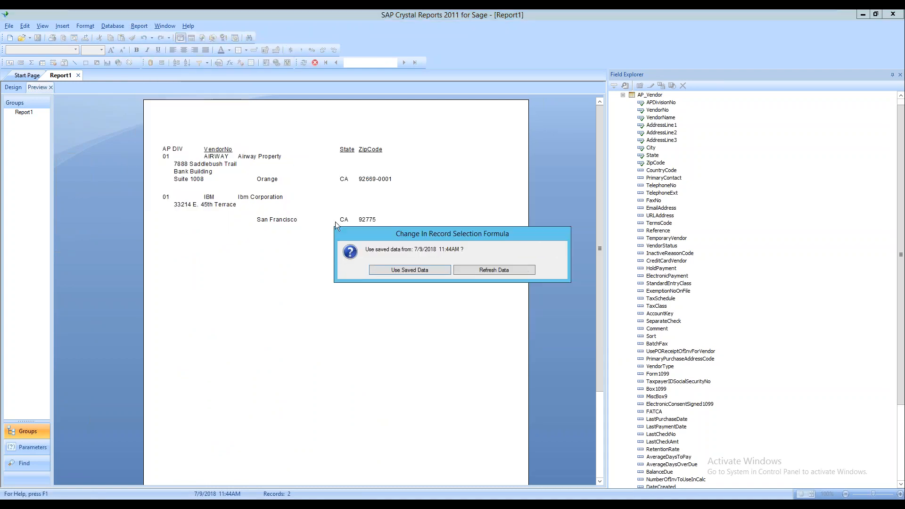
{"action": "left_click", "coordinate": [488, 273]}
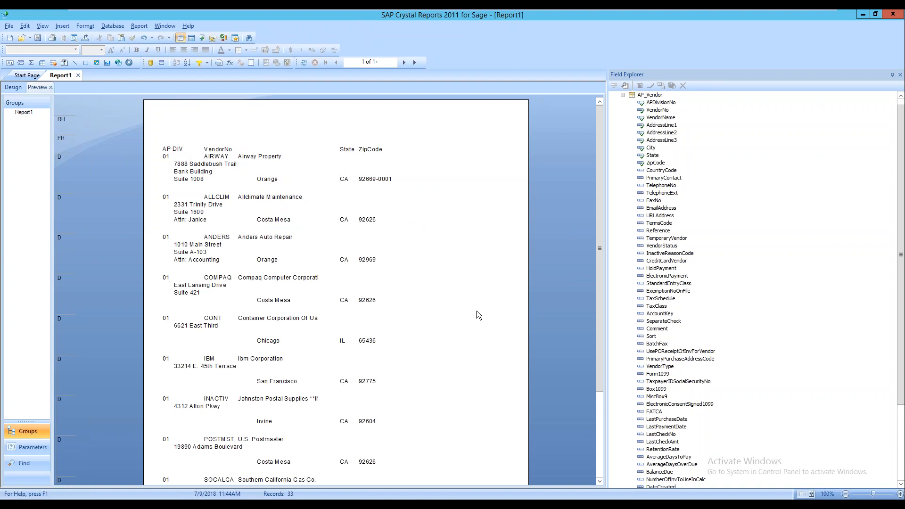
{"action": "scroll", "coordinate": [493, 263], "scroll_direction": "down", "scroll_amount": 4}
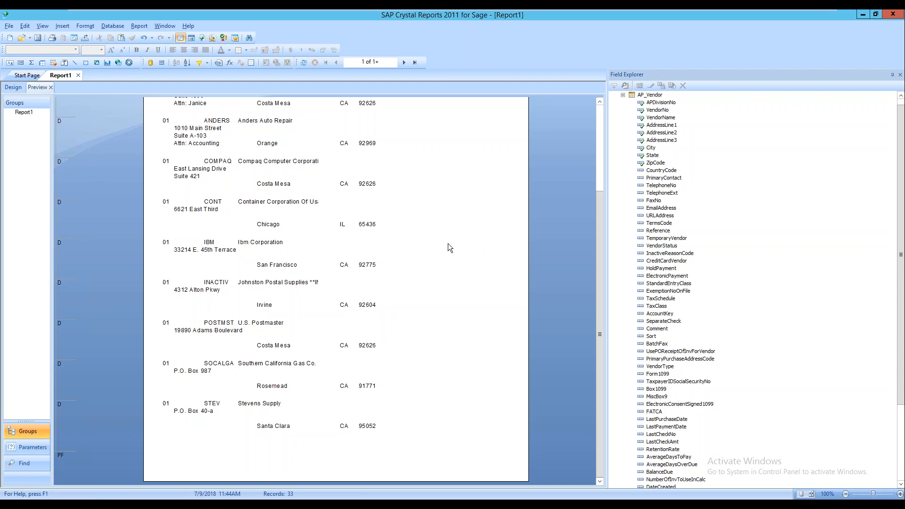
{"action": "scroll", "coordinate": [355, 250], "scroll_direction": "up", "scroll_amount": 5}
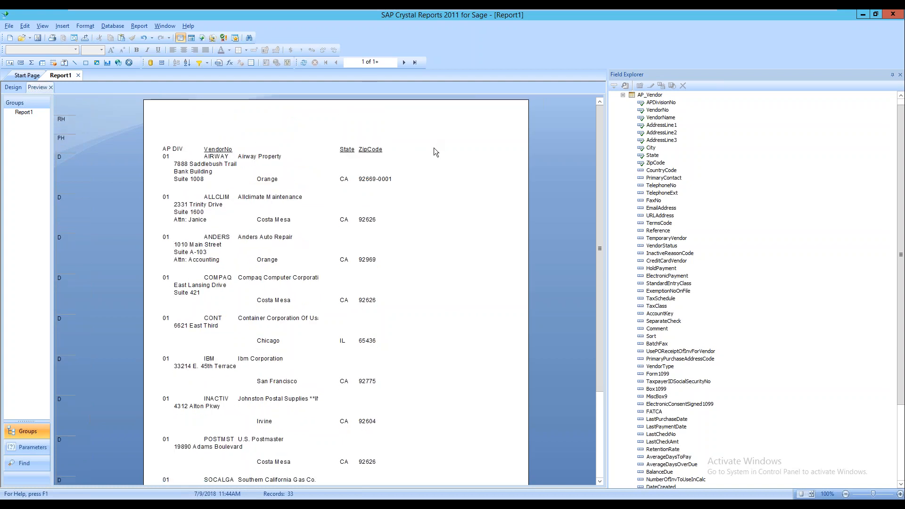
In Design view, nudge the State field in Details down onto the AddressLine3 row
{"action": "left_click", "coordinate": [14, 87]}
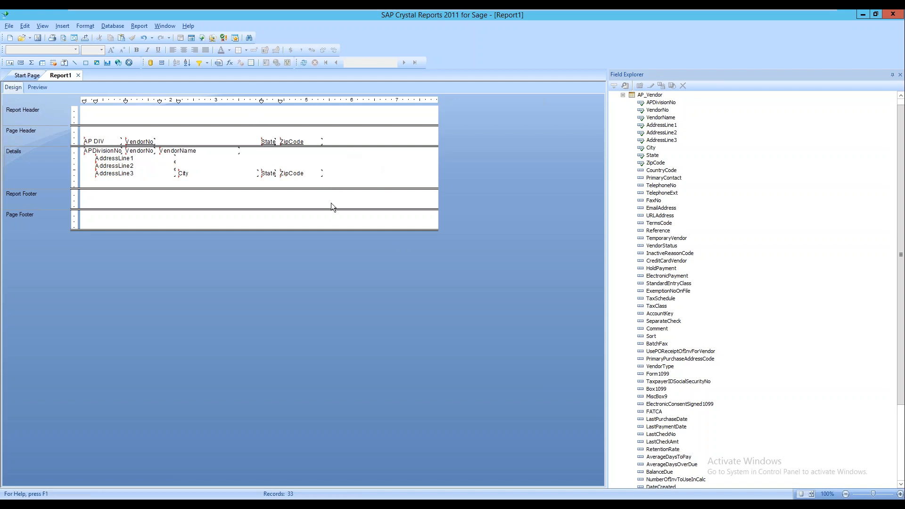
{"action": "left_click", "coordinate": [300, 174]}
{"action": "left_click", "coordinate": [269, 173]}
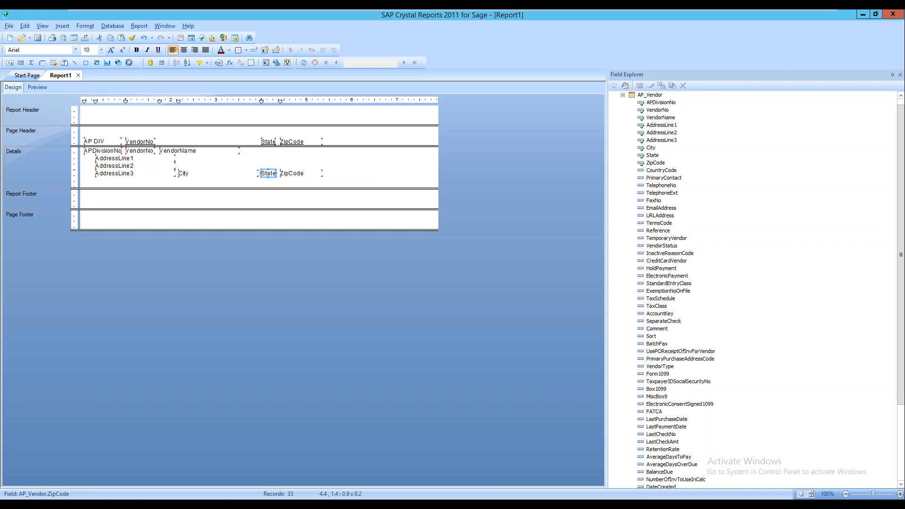
{"action": "mouse_move", "coordinate": [269, 173]}
{"action": "left_mouse_down"}
{"action": "mouse_move", "coordinate": [277, 169]}
{"action": "mouse_move", "coordinate": [273, 178]}
{"action": "left_mouse_up"}
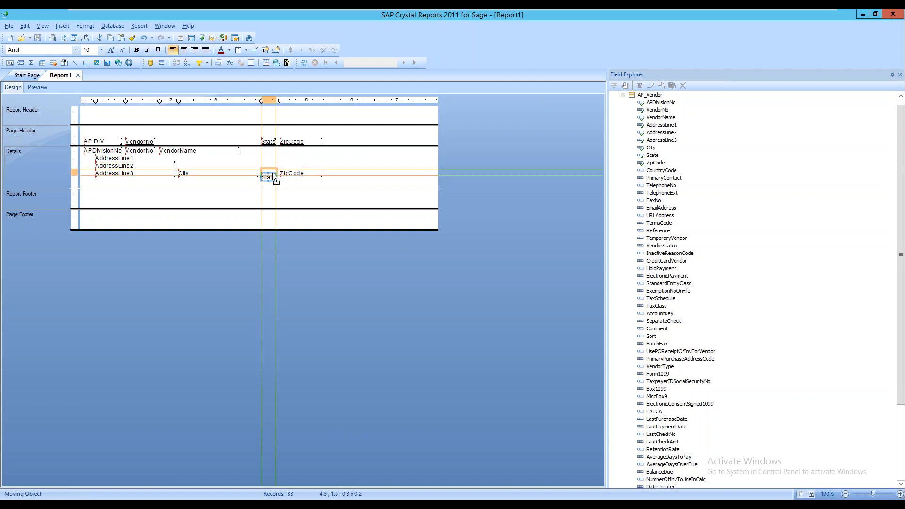
{"action": "key", "text": "Up"}
{"action": "key", "text": "Up"}
{"action": "key", "text": "Up"}
{"action": "key", "text": "Down"}
{"action": "key", "text": "Down"}
{"action": "key", "text": "Up"}
{"action": "key", "text": "Right"}
{"action": "key", "text": "Right"}
{"action": "key", "text": "Right"}
{"action": "key", "text": "Right"}
{"action": "key", "text": "Right"}
{"action": "key", "text": "Right"}
{"action": "key", "text": "Left"}
{"action": "key", "text": "Left"}
{"action": "key", "text": "Left"}
{"action": "key", "text": "Left"}
{"action": "key", "text": "Left"}
{"action": "key", "text": "Left"}
{"action": "key", "text": "Left"}
{"action": "key", "text": "Left"}
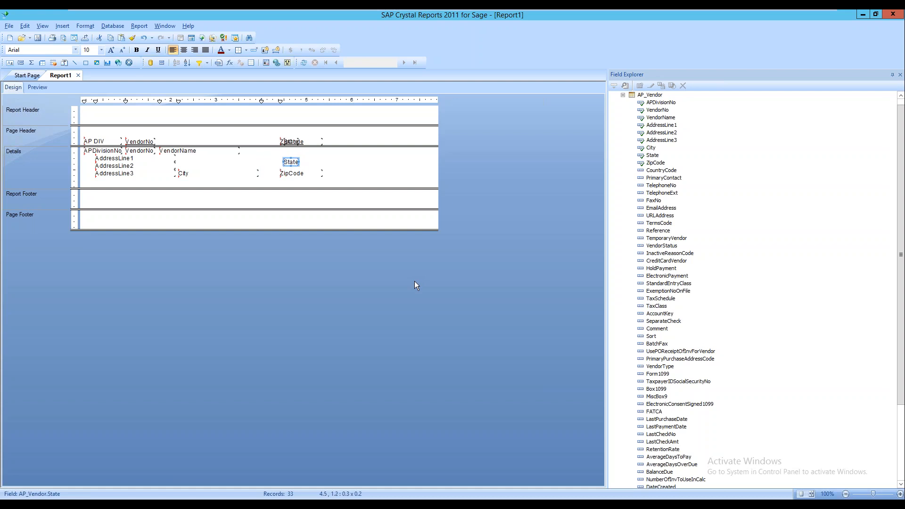
{"action": "key", "text": "Down"}
{"action": "key", "text": "Down"}
{"action": "key", "text": "Right"}
{"action": "key", "text": "Right"}
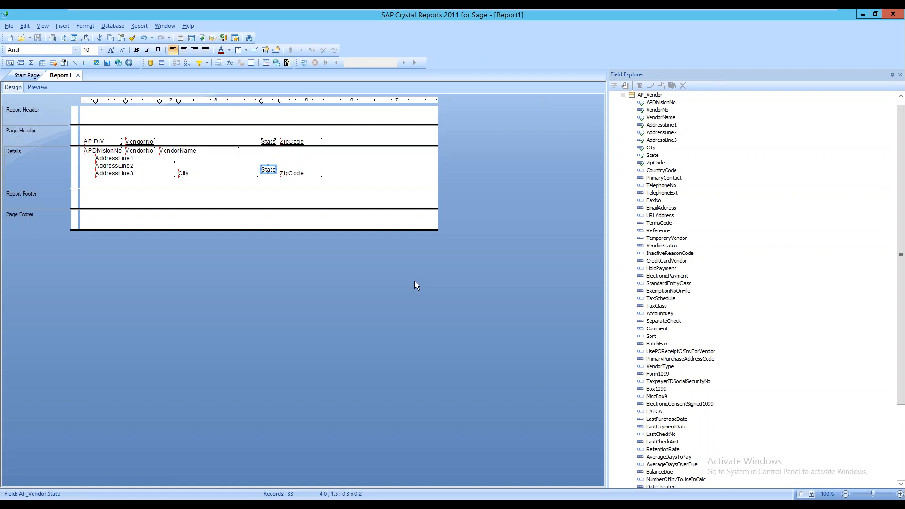
{"action": "key", "text": "Down"}
Delete the address, city, state and zip fields from the layout
{"action": "left_click", "coordinate": [335, 163]}
{"action": "left_click_drag", "start_coordinate": [335, 157], "coordinate": [98, 182]}
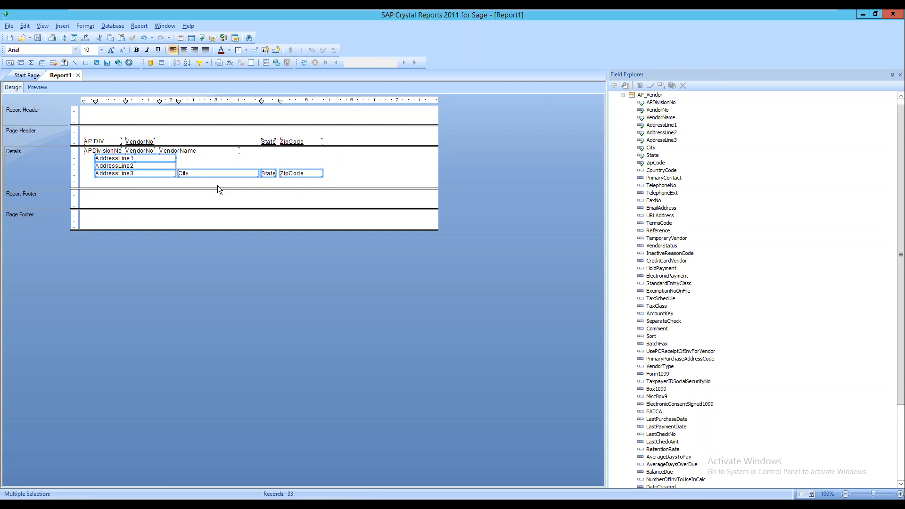
{"action": "key", "text": "Delete"}
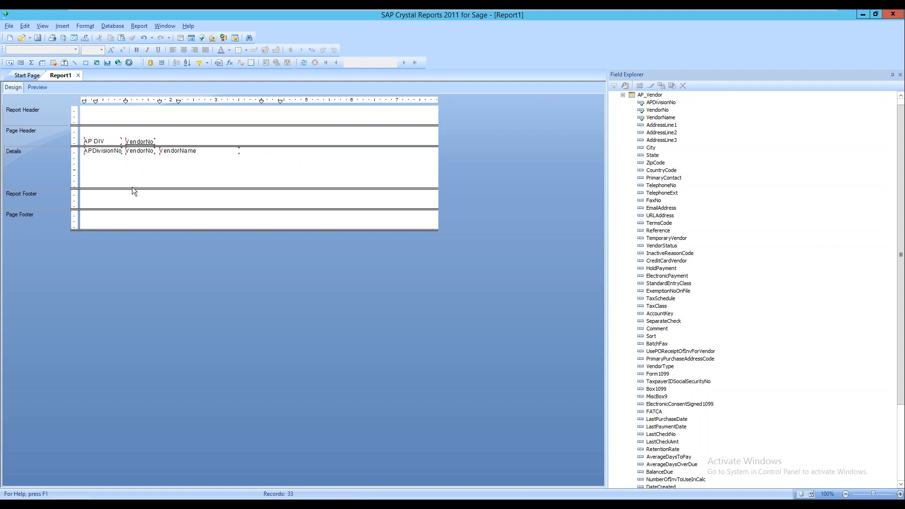
Shrink the Details section to one line and delete all remaining header and detail fields
{"action": "left_click_drag", "start_coordinate": [132, 187], "coordinate": [132, 157]}
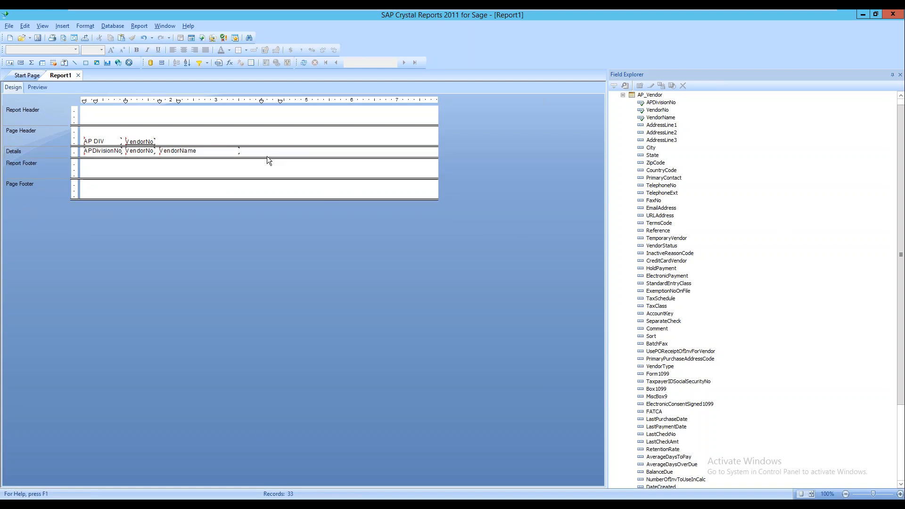
{"action": "left_click_drag", "start_coordinate": [252, 140], "coordinate": [100, 165]}
{"action": "key", "text": "Delete"}
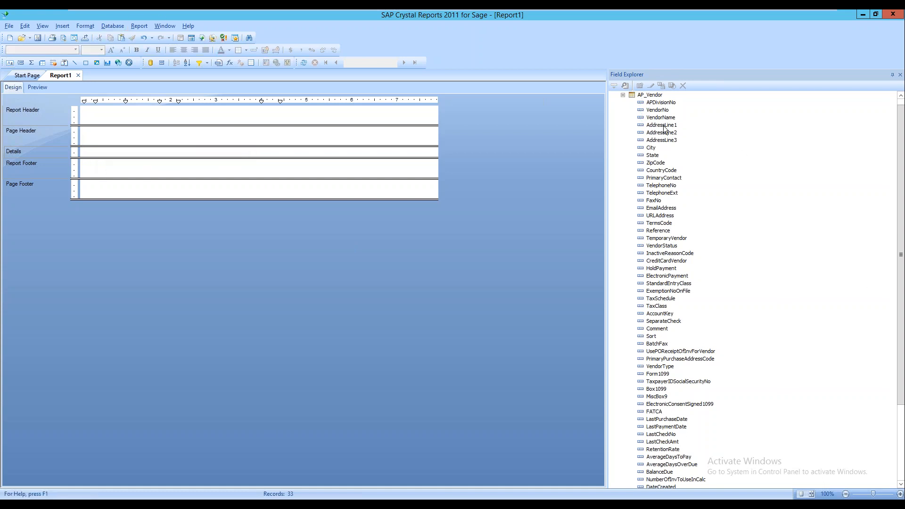
{"action": "left_click", "coordinate": [622, 96]}
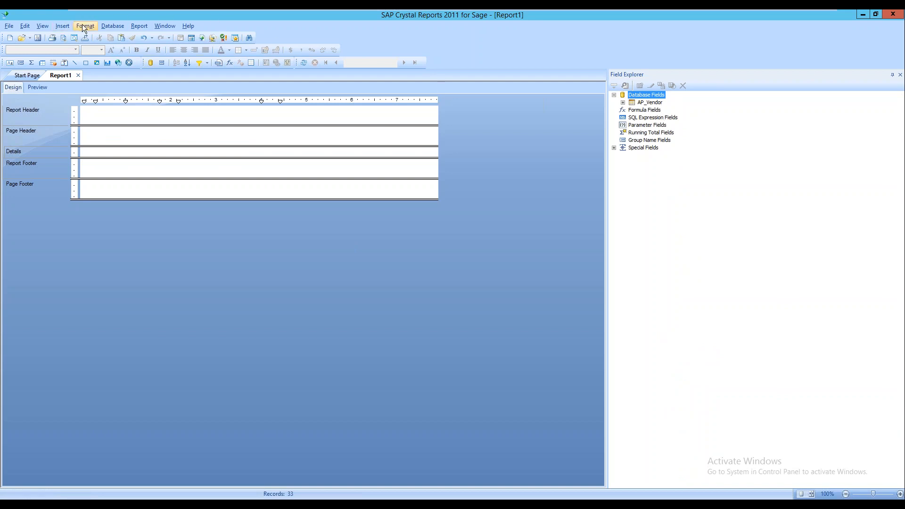
Remove the AP_Vendor table from the report in Database Expert
{"action": "left_click", "coordinate": [114, 26]}
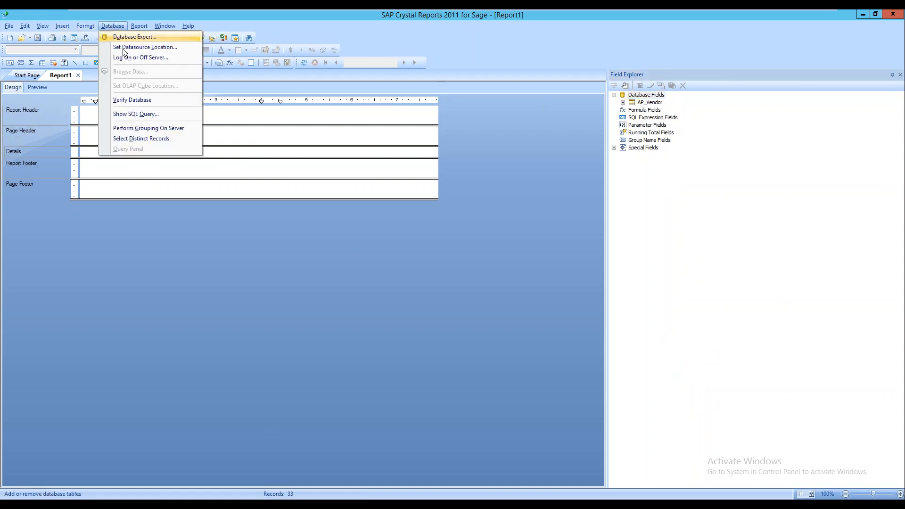
{"action": "left_click", "coordinate": [123, 27]}
{"action": "left_click", "coordinate": [130, 38]}
{"action": "left_click", "coordinate": [538, 192]}
{"action": "left_click", "coordinate": [509, 225]}
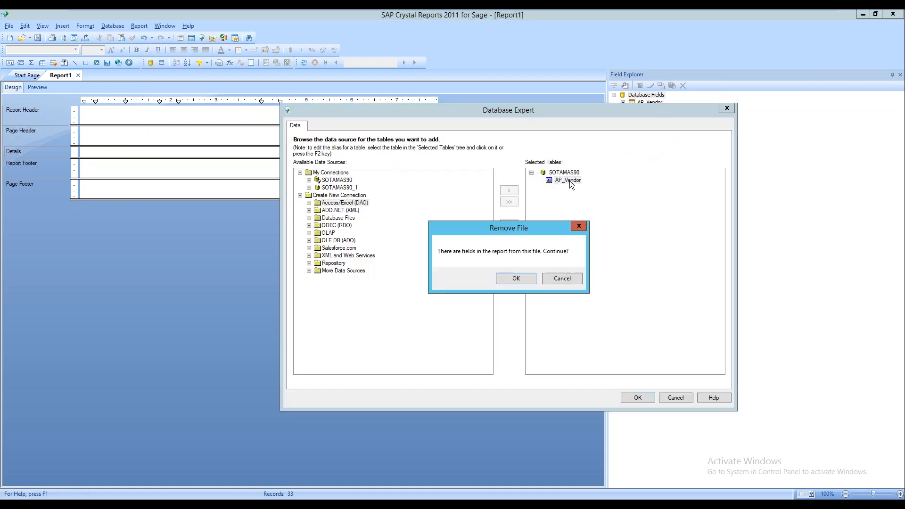
{"action": "left_click", "coordinate": [503, 278]}
Add AP_InvoiceHistoryDetail and AP_InvoiceHistoryHeader from SOTAMAS90 and accept their InvoiceNo/HeaderSeqNo links
{"action": "left_click", "coordinate": [330, 182]}
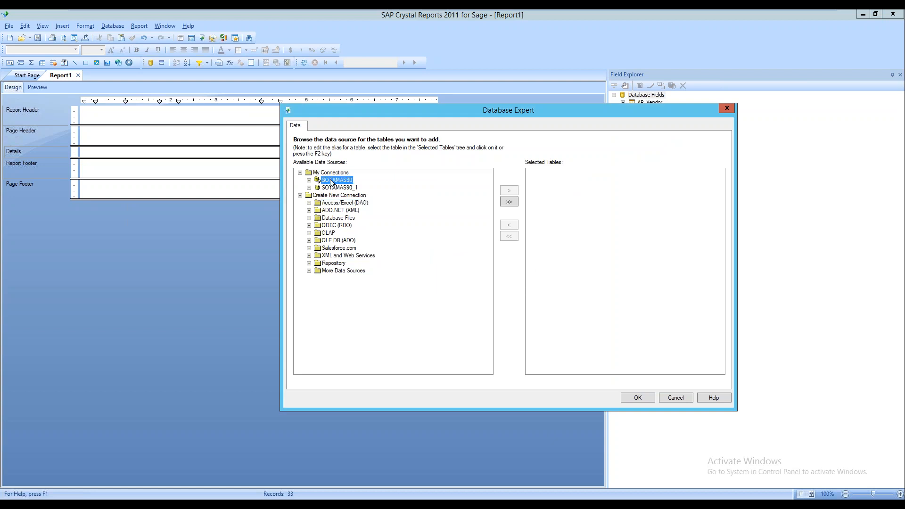
{"action": "double_click", "coordinate": [328, 181]}
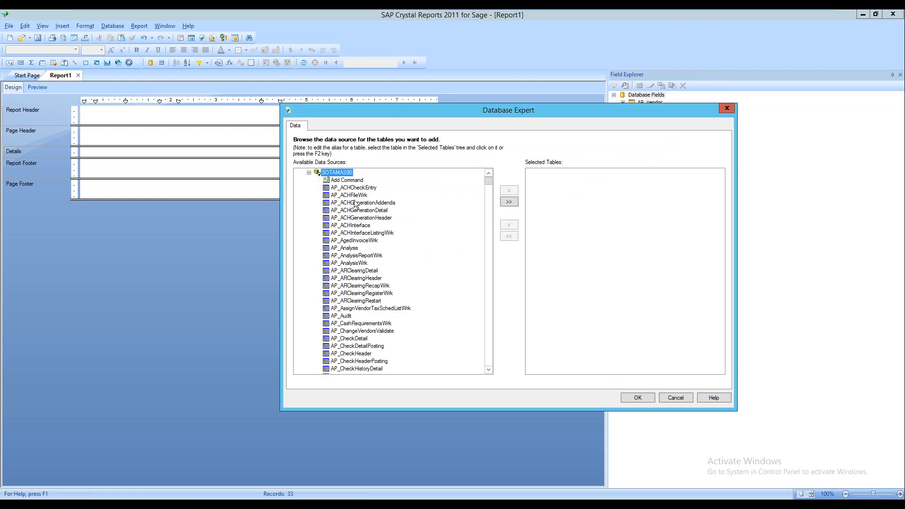
{"action": "scroll", "coordinate": [357, 222], "scroll_direction": "down", "scroll_amount": 2}
{"action": "scroll", "coordinate": [358, 275], "scroll_direction": "down", "scroll_amount": 3}
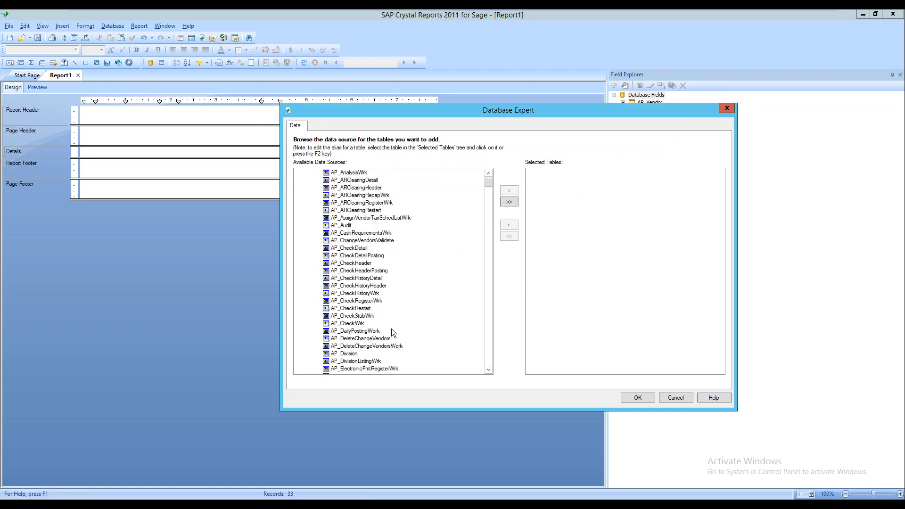
{"action": "scroll", "coordinate": [357, 311], "scroll_direction": "down", "scroll_amount": 7}
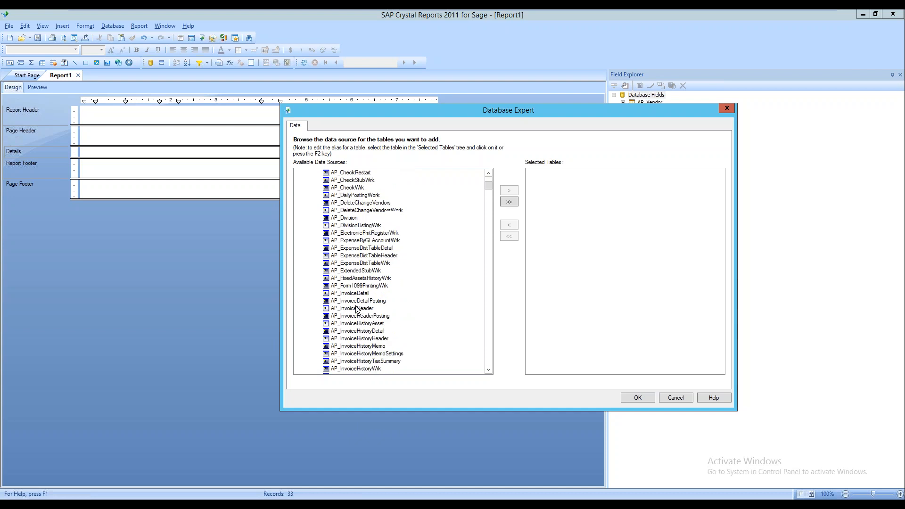
{"action": "scroll", "coordinate": [361, 318], "scroll_direction": "down", "scroll_amount": 2}
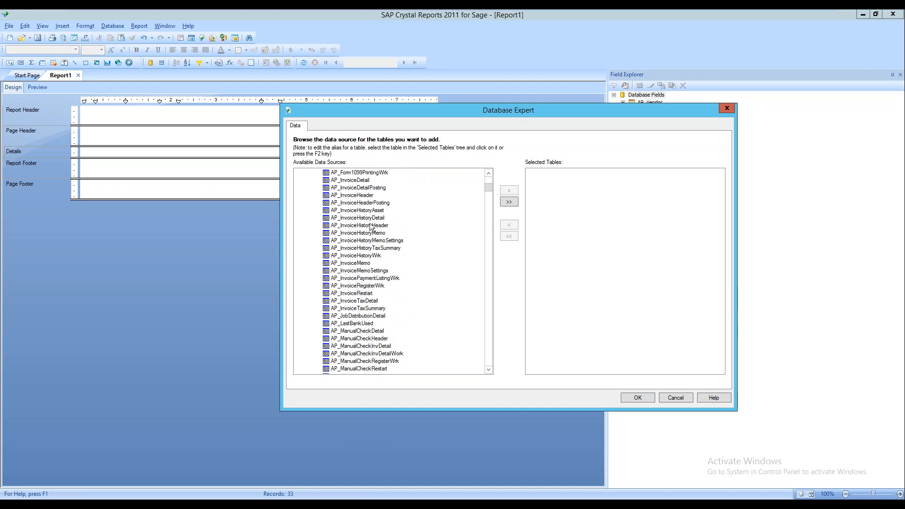
{"action": "left_click", "coordinate": [367, 218]}
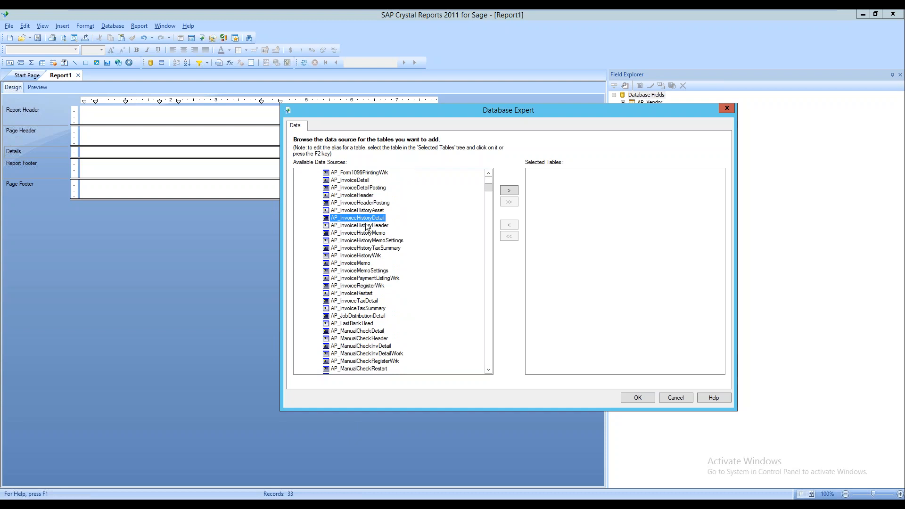
{"action": "left_click", "coordinate": [367, 225]}
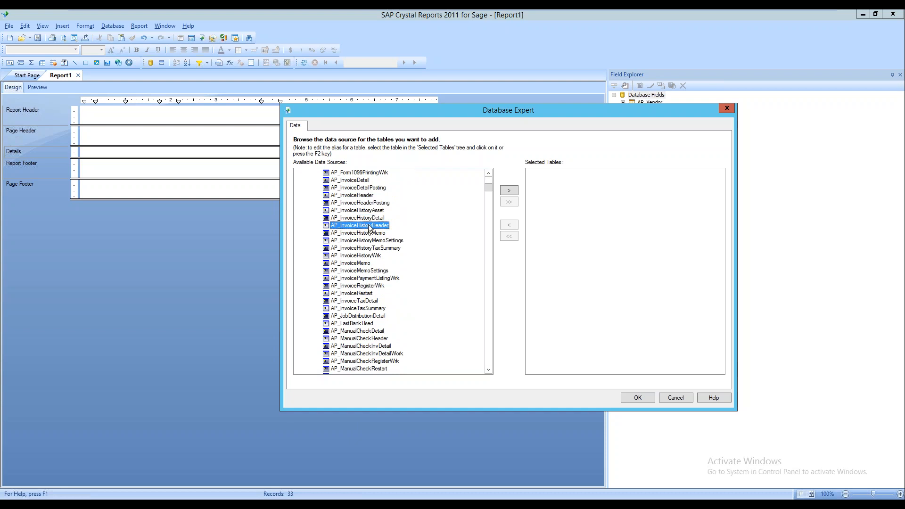
{"action": "left_click", "coordinate": [371, 219], "text": "ctrl"}
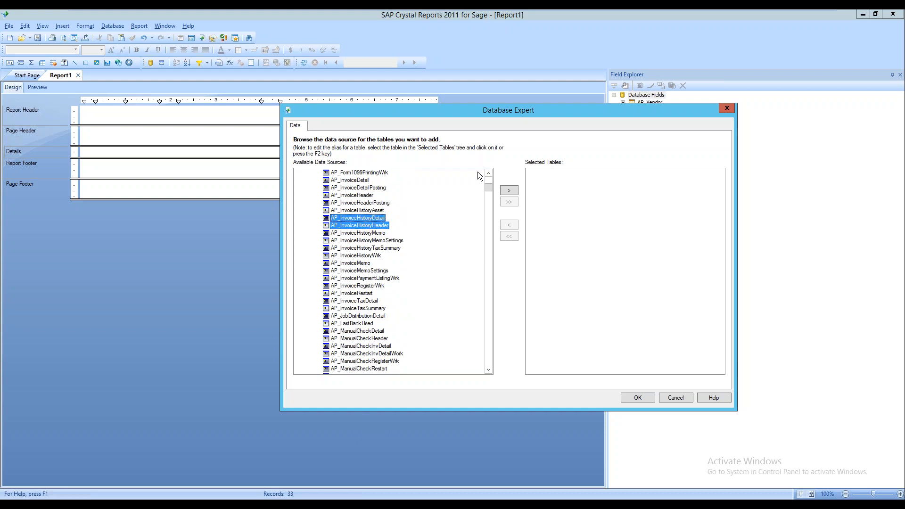
{"action": "left_click", "coordinate": [509, 190]}
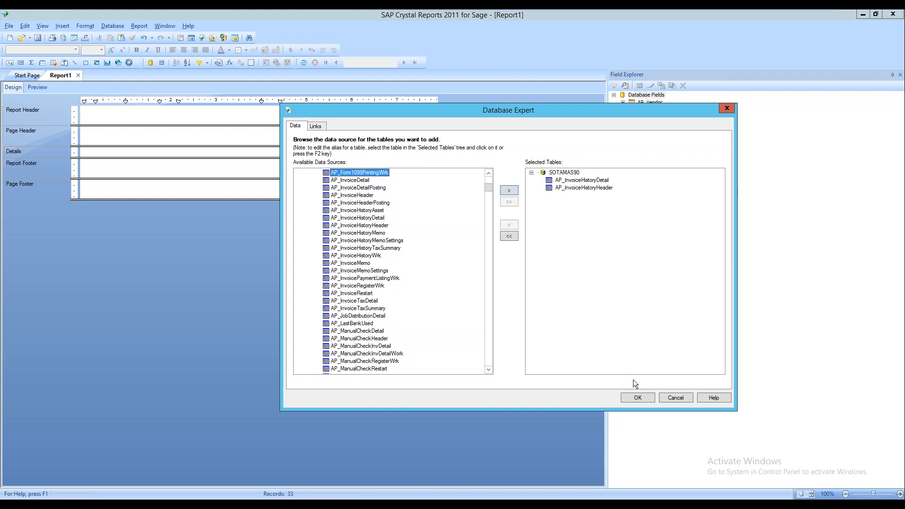
{"action": "left_click", "coordinate": [632, 399]}
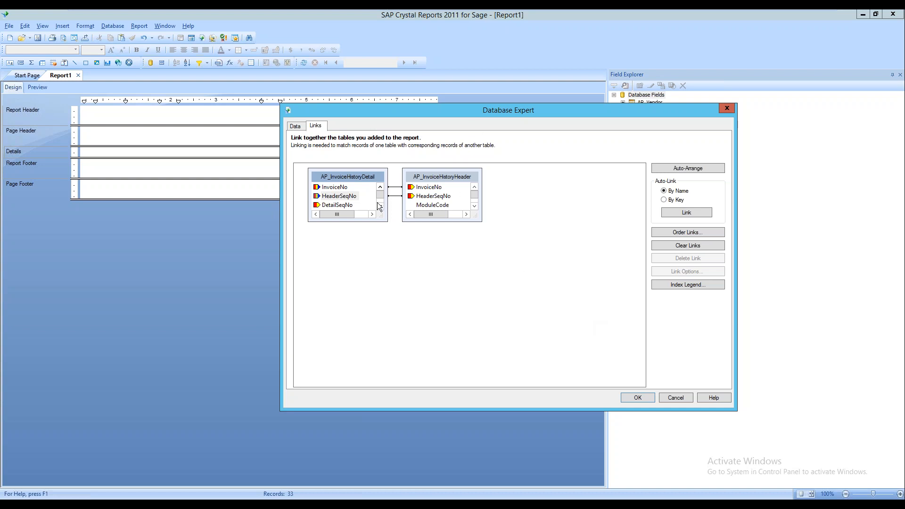
{"action": "left_click", "coordinate": [646, 398]}
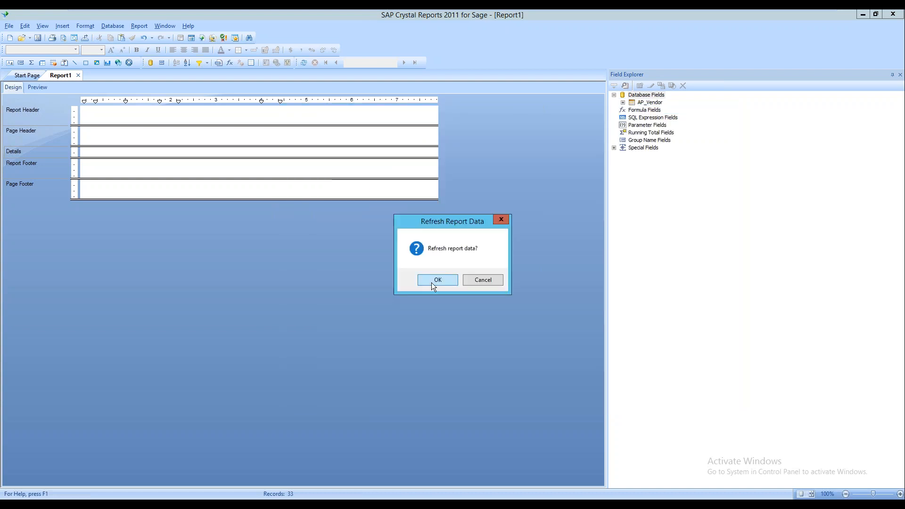
Refresh the data and drag AP_InvoiceHistoryDetail's InvoiceNo into the Details section
{"action": "left_click", "coordinate": [436, 282]}
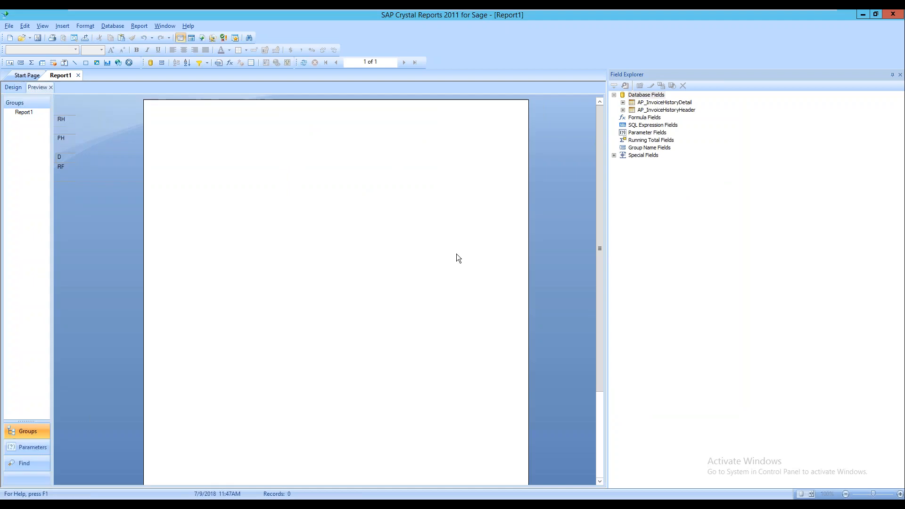
{"action": "left_click", "coordinate": [623, 109]}
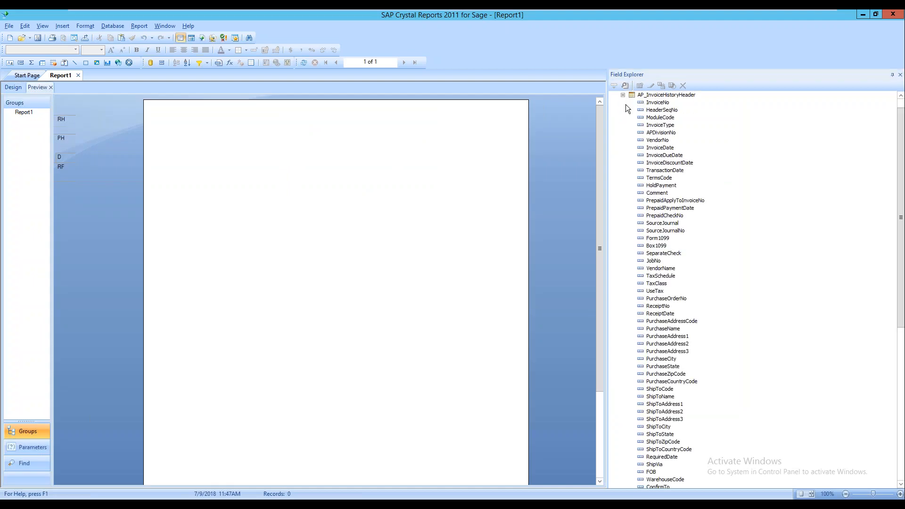
{"action": "left_click", "coordinate": [623, 97]}
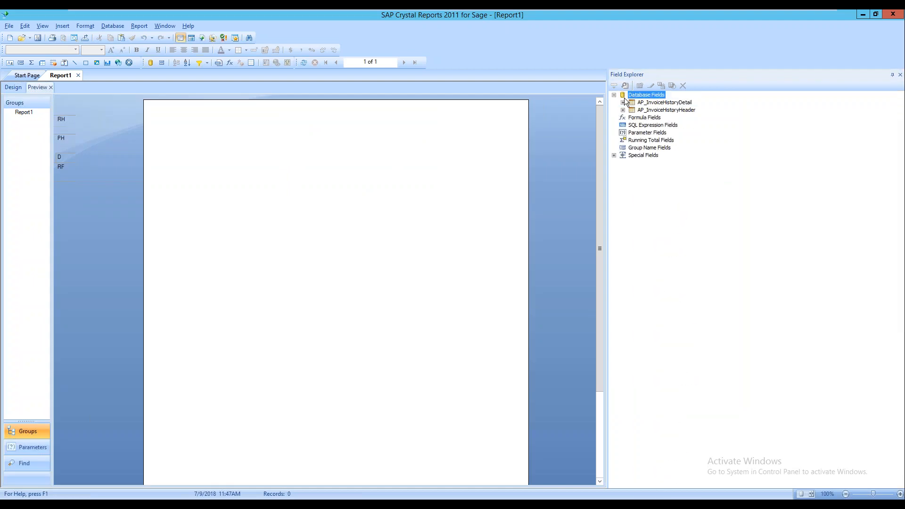
{"action": "left_click", "coordinate": [656, 104]}
{"action": "double_click", "coordinate": [656, 105]}
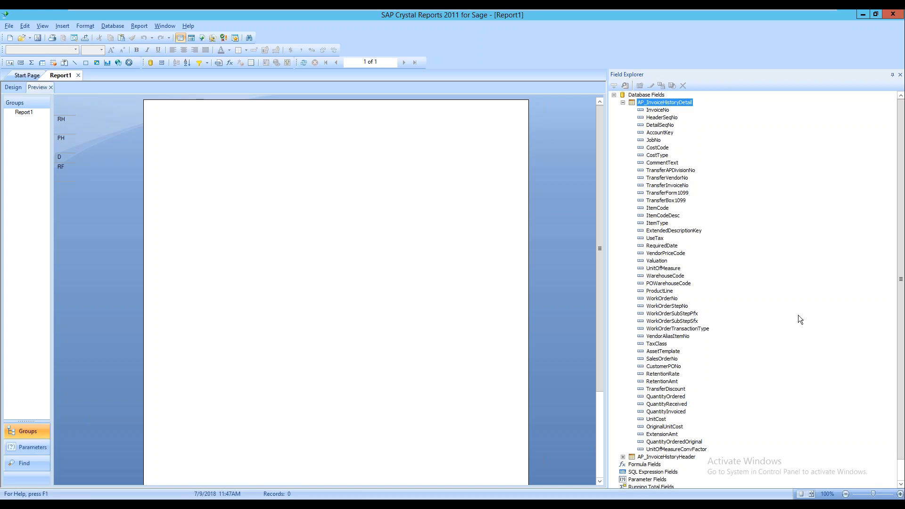
{"action": "left_click_drag", "start_coordinate": [657, 110], "coordinate": [160, 152]}
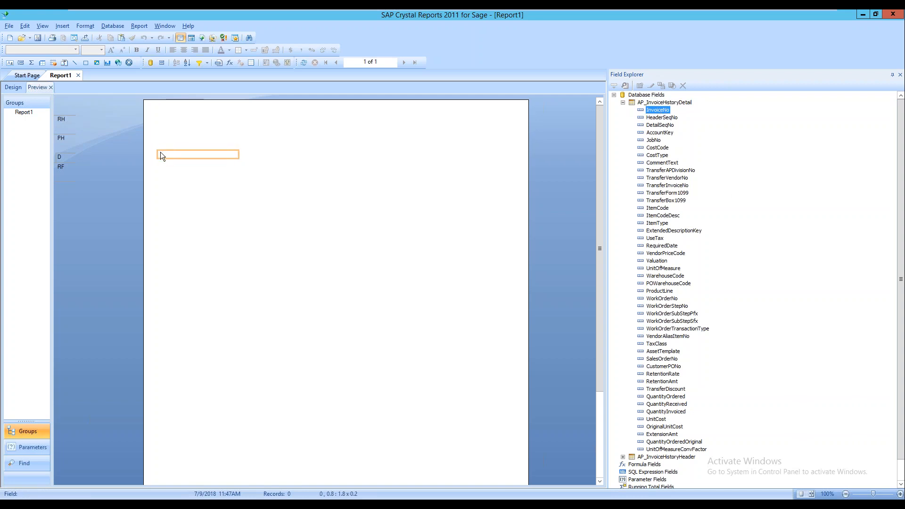
{"action": "left_click", "coordinate": [13, 87]}
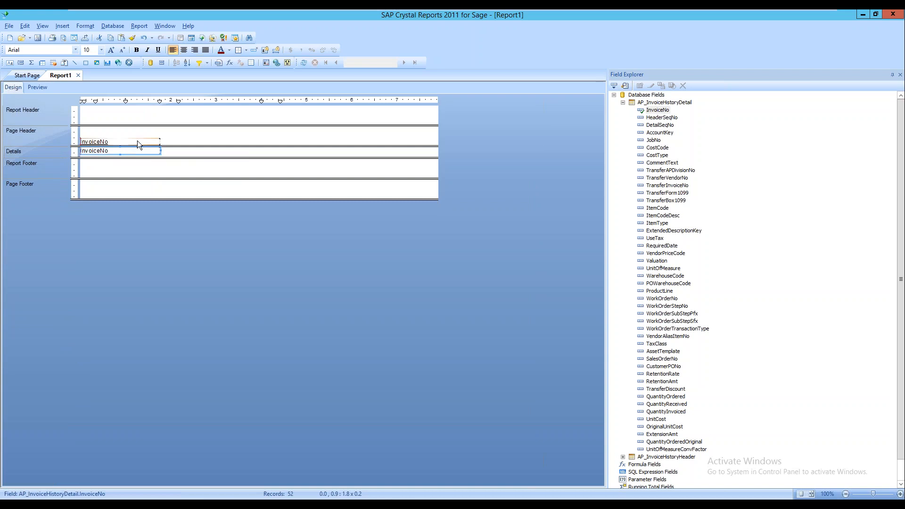
Nudge the InvoiceNo heading and field right, then place ItemCode and QuantityOrdered after it
{"action": "left_click", "coordinate": [157, 133]}
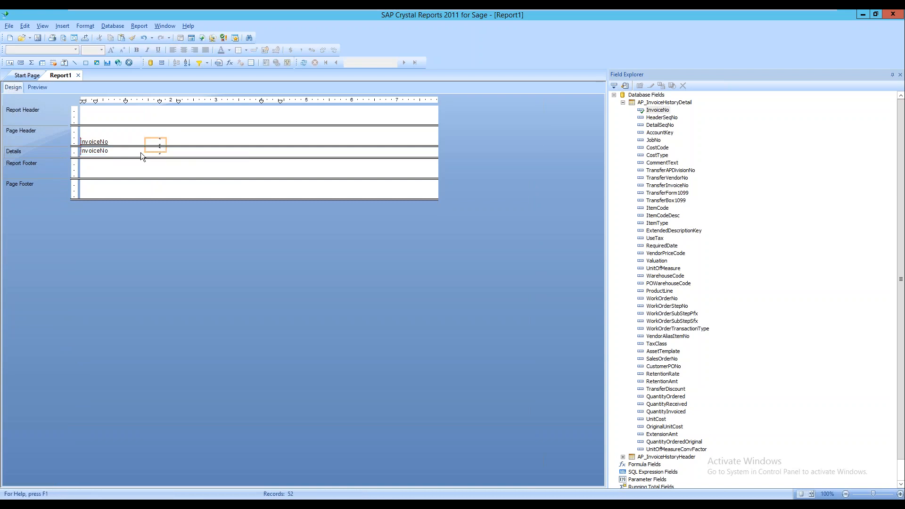
{"action": "left_click_drag", "start_coordinate": [141, 152], "coordinate": [141, 152]}
{"action": "key", "text": "Right"}
{"action": "key", "text": "Right"}
{"action": "key", "text": "Right"}
{"action": "key", "text": "Right"}
{"action": "key", "text": "Right"}
{"action": "key", "text": "Right"}
{"action": "key", "text": "Right"}
{"action": "key", "text": "Right"}
{"action": "key", "text": "Right"}
{"action": "key", "text": "Right"}
{"action": "key", "text": "Right"}
{"action": "key", "text": "Right"}
{"action": "key", "text": "Right"}
{"action": "key", "text": "Right"}
{"action": "key", "text": "Right"}
{"action": "key", "text": "Right"}
{"action": "key", "text": "Right"}
{"action": "key", "text": "Down"}
{"action": "key", "text": "Down"}
{"action": "key", "text": "Down"}
{"action": "key", "text": "Up"}
{"action": "key", "text": "Up"}
{"action": "key", "text": "Up"}
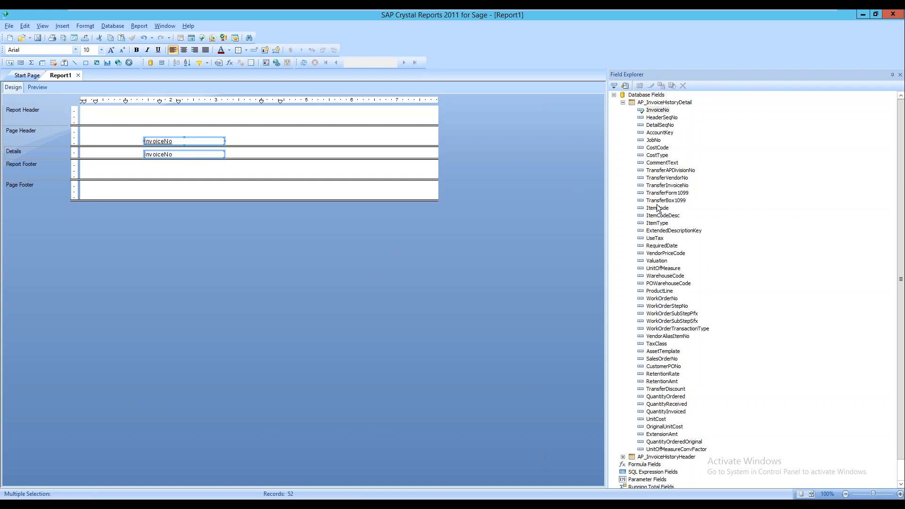
{"action": "left_click_drag", "start_coordinate": [661, 212], "coordinate": [292, 151]}
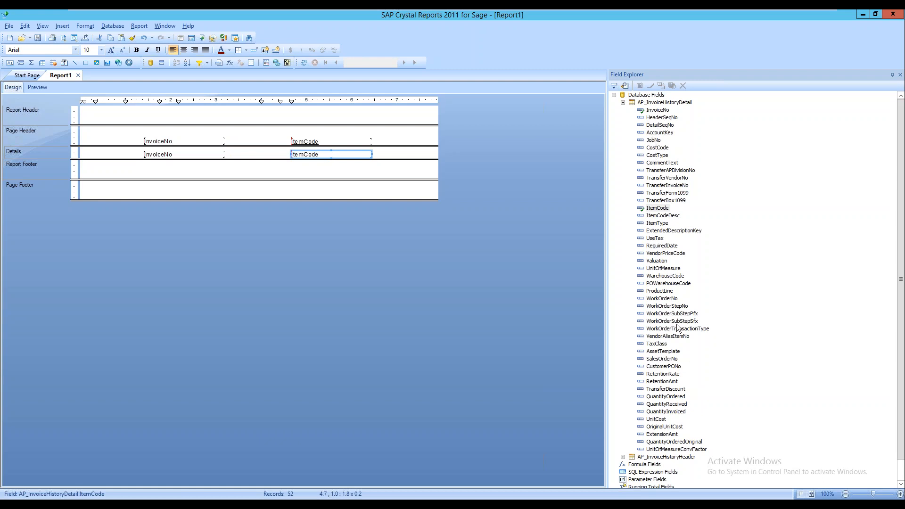
{"action": "left_click_drag", "start_coordinate": [667, 400], "coordinate": [378, 153]}
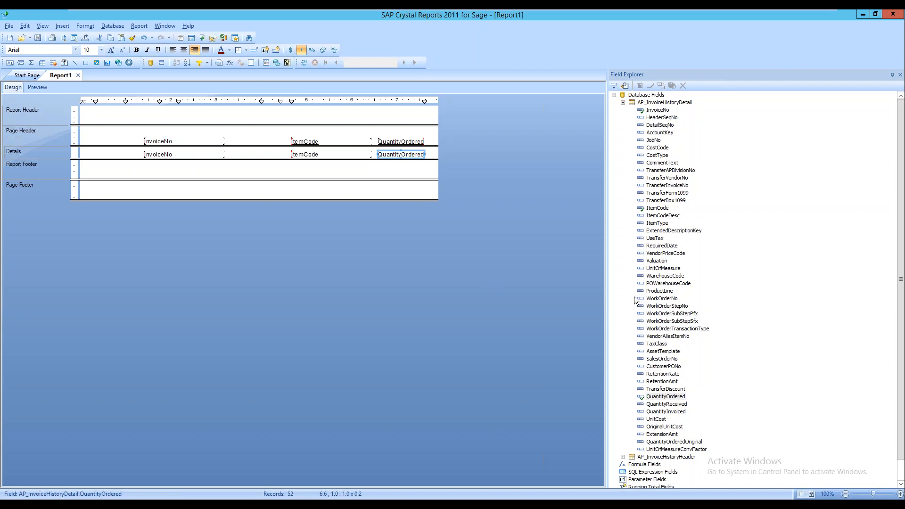
Change the page height to 14 inches for Legal paper in Page Setup
{"action": "left_click", "coordinate": [9, 26]}
{"action": "left_click", "coordinate": [38, 129]}
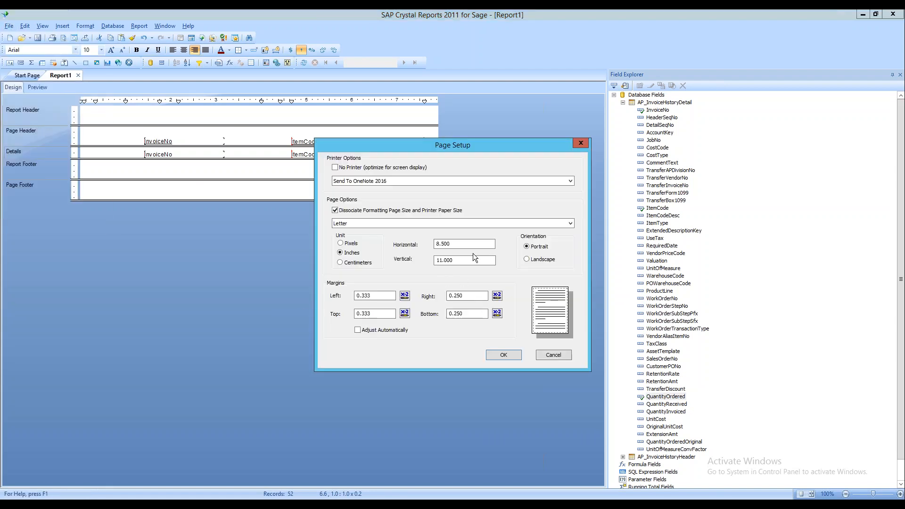
{"action": "left_click_drag", "start_coordinate": [457, 261], "coordinate": [432, 266]}
{"action": "left_click", "coordinate": [390, 238]}
{"action": "key", "text": "BackSpace"}
{"action": "key", "text": "BackSpace"}
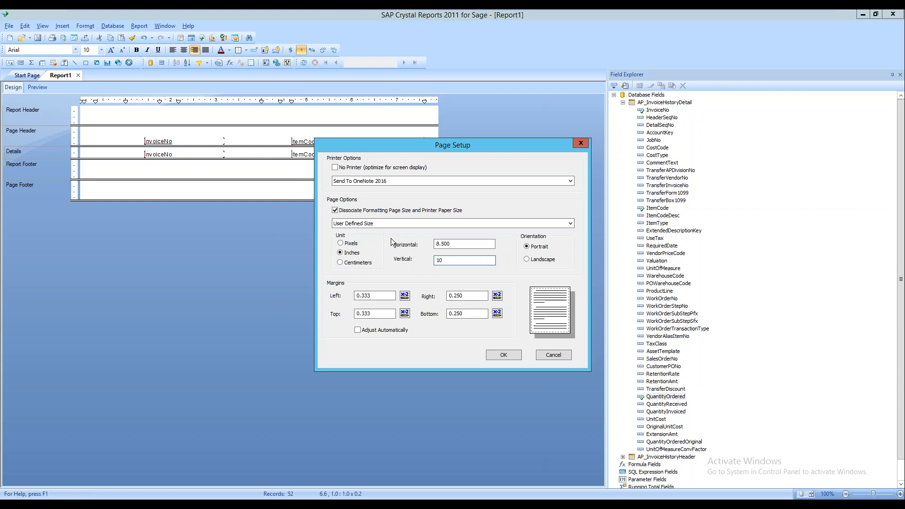
{"action": "key", "text": "BackSpace"}
{"action": "key", "text": "BackSpace"}
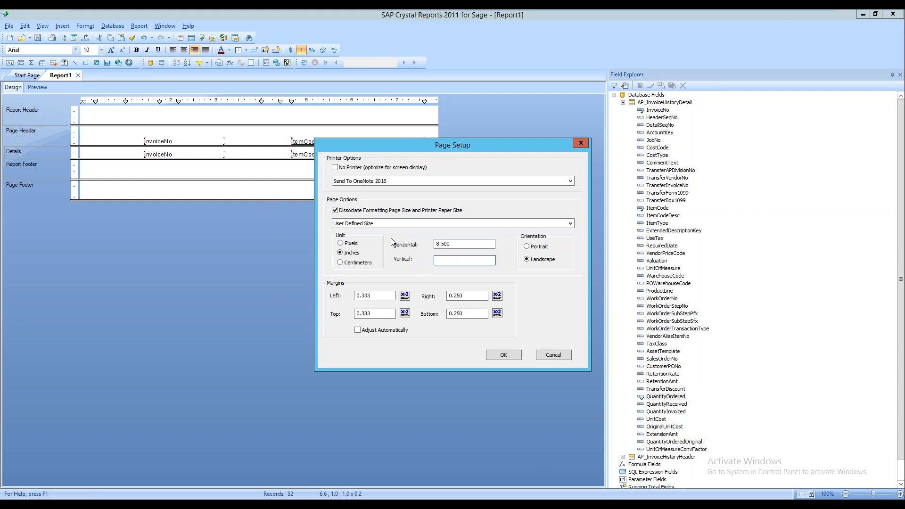
{"action": "type", "text": "14"}
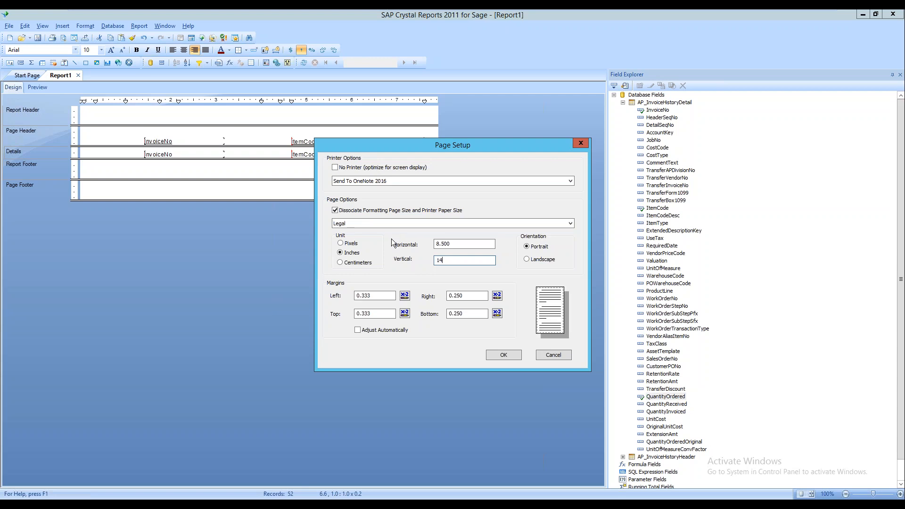
{"action": "left_click", "coordinate": [496, 357]}
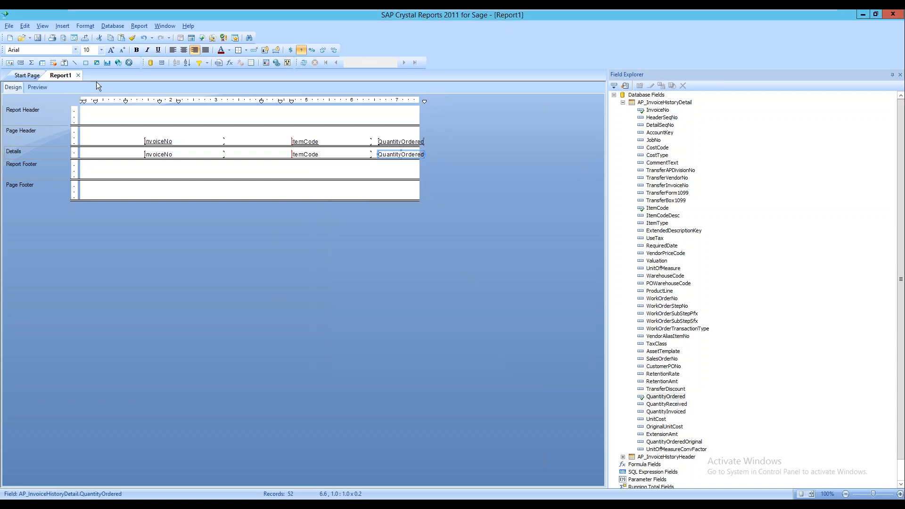
Switch the page to landscape orientation, making it 14 × 8.5 inches
{"action": "left_click", "coordinate": [36, 89]}
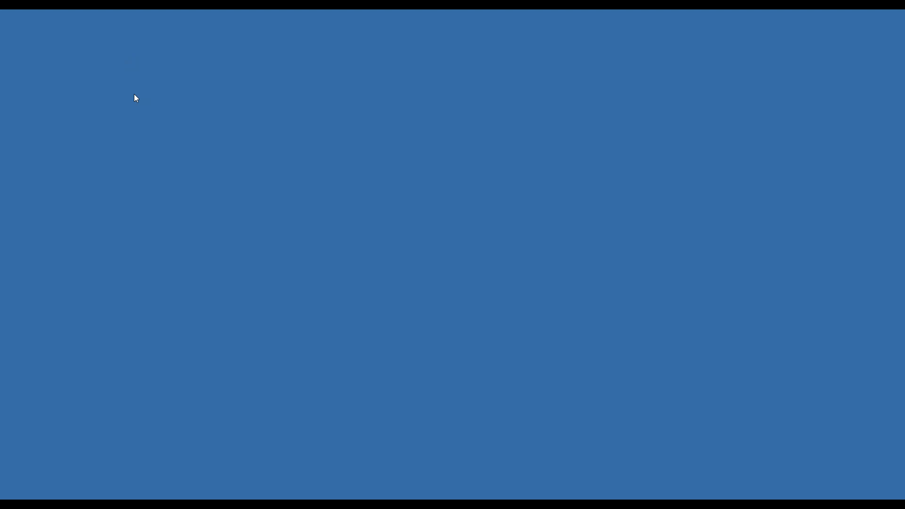
{"action": "left_click", "coordinate": [657, 453]}
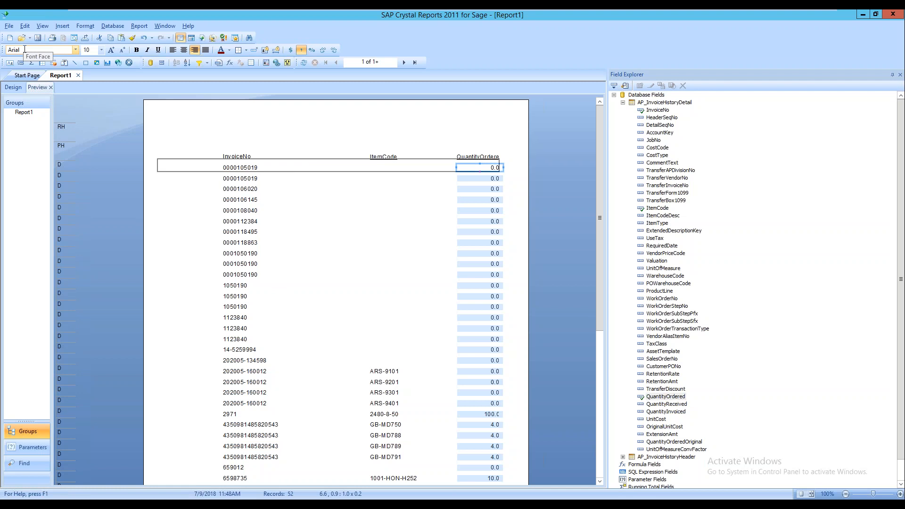
{"action": "left_click", "coordinate": [9, 26]}
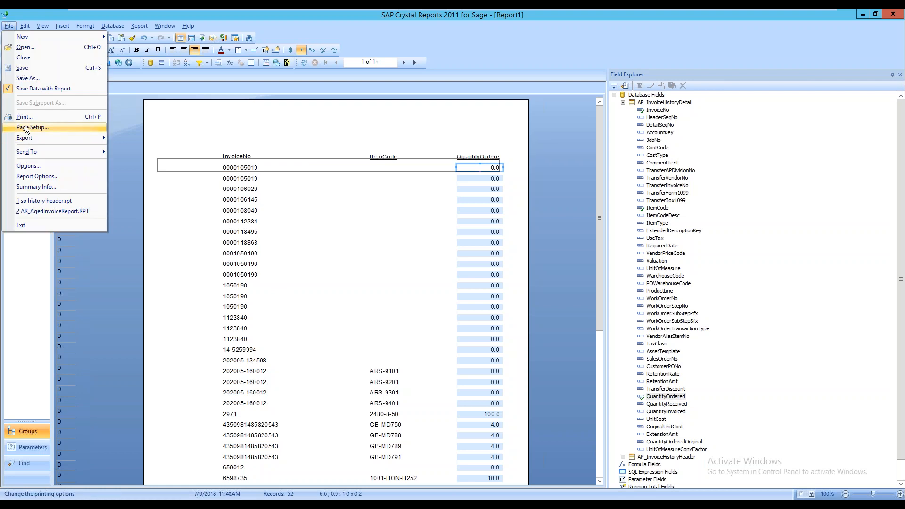
{"action": "left_click", "coordinate": [23, 123]}
{"action": "left_click", "coordinate": [537, 260]}
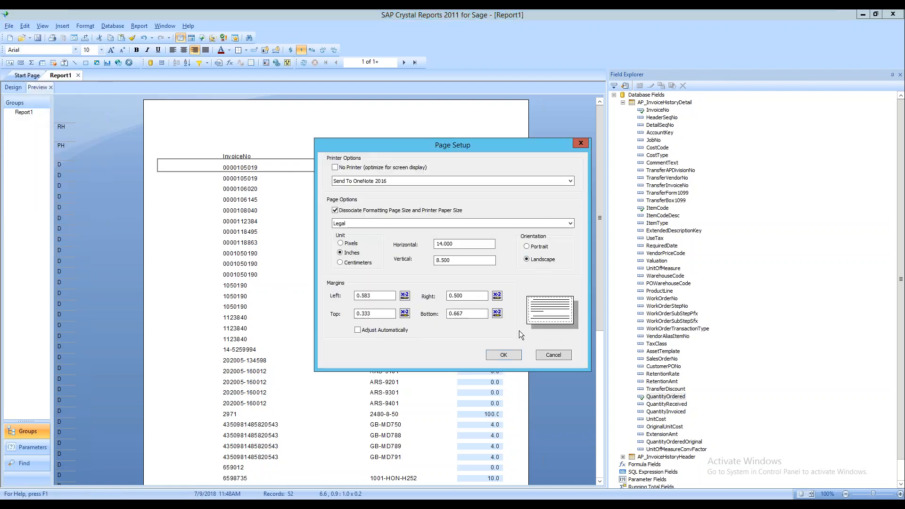
{"action": "left_click", "coordinate": [504, 354]}
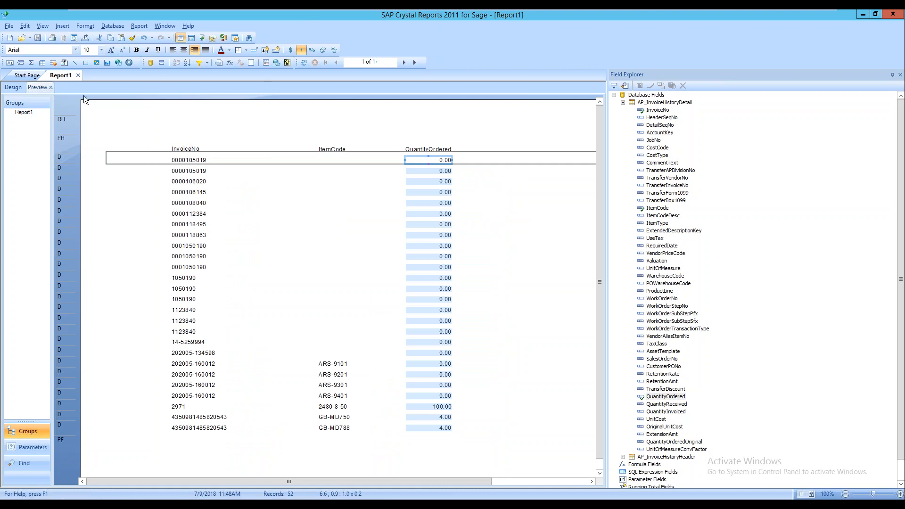
{"action": "left_click", "coordinate": [14, 89]}
{"action": "left_click_drag", "start_coordinate": [320, 479], "coordinate": [264, 485]}
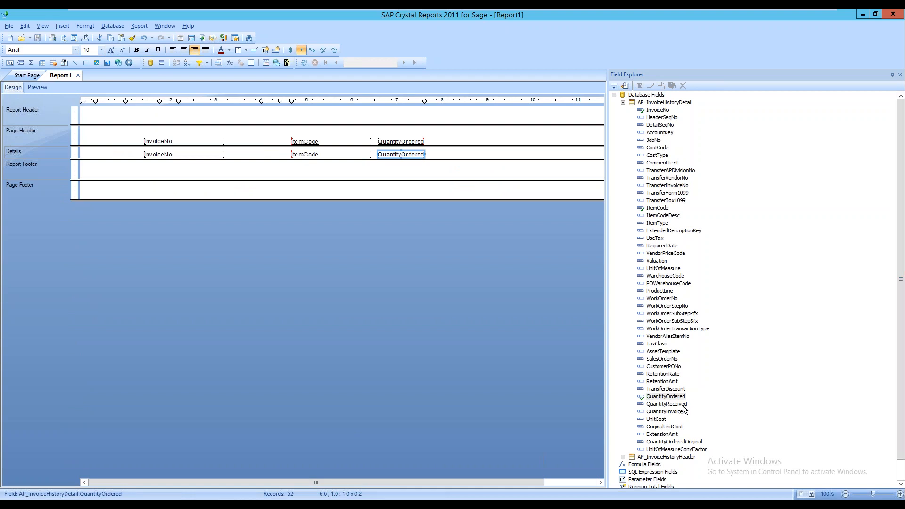
Place ExtensionAmt after QuantityOrdered and refresh the report data
{"action": "left_click_drag", "start_coordinate": [666, 434], "coordinate": [445, 151]}
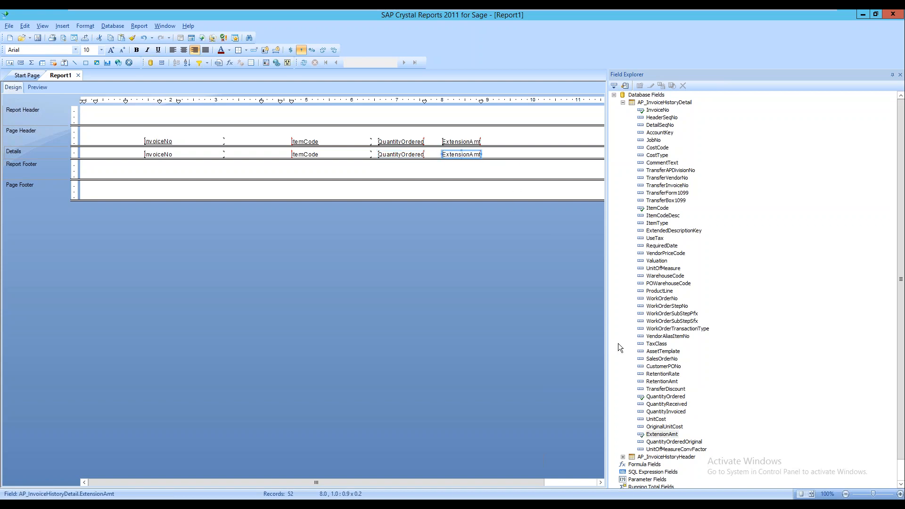
{"action": "left_click", "coordinate": [303, 63]}
{"action": "left_click", "coordinate": [445, 282]}
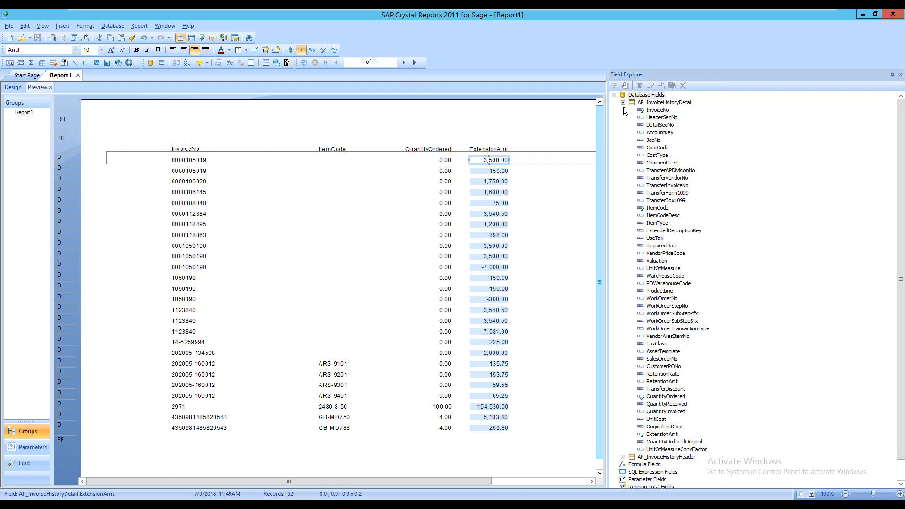
Add VendorNo from AP_InvoiceHistoryHeader as the leftmost Details column
{"action": "left_click", "coordinate": [623, 103]}
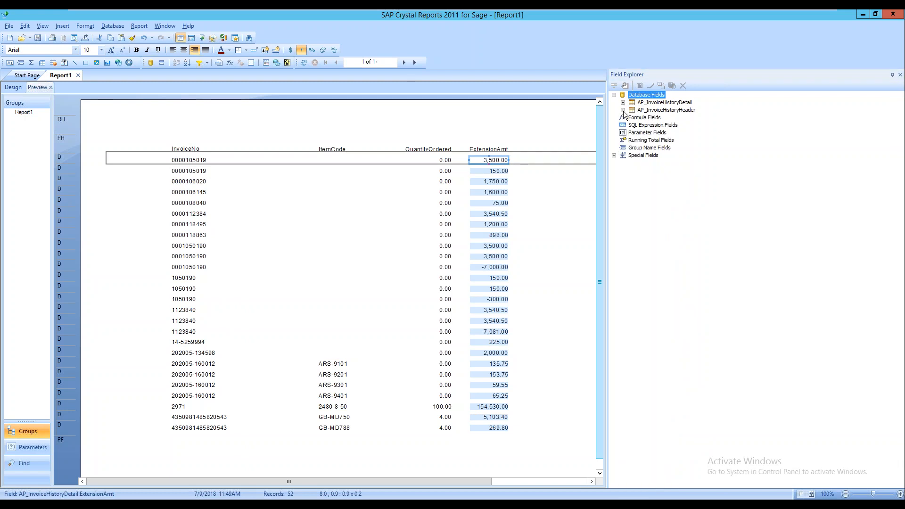
{"action": "left_click", "coordinate": [623, 110]}
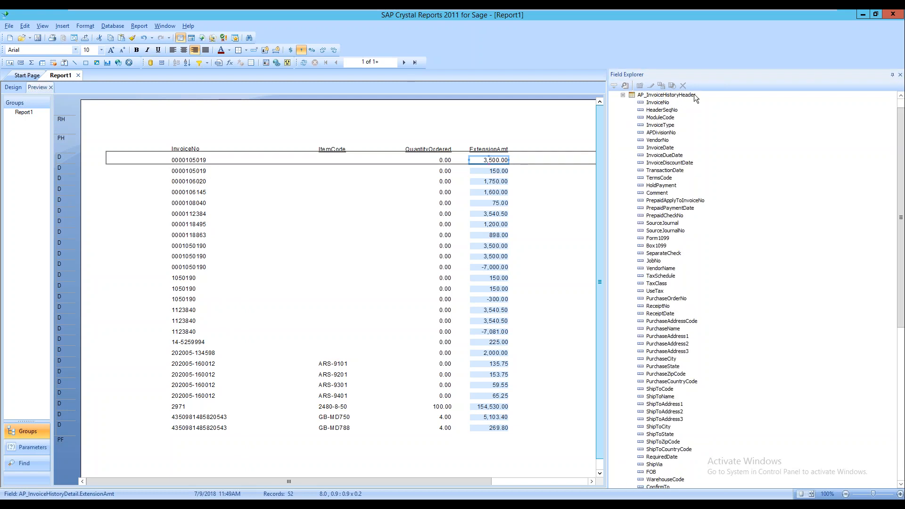
{"action": "left_click_drag", "start_coordinate": [663, 142], "coordinate": [111, 155]}
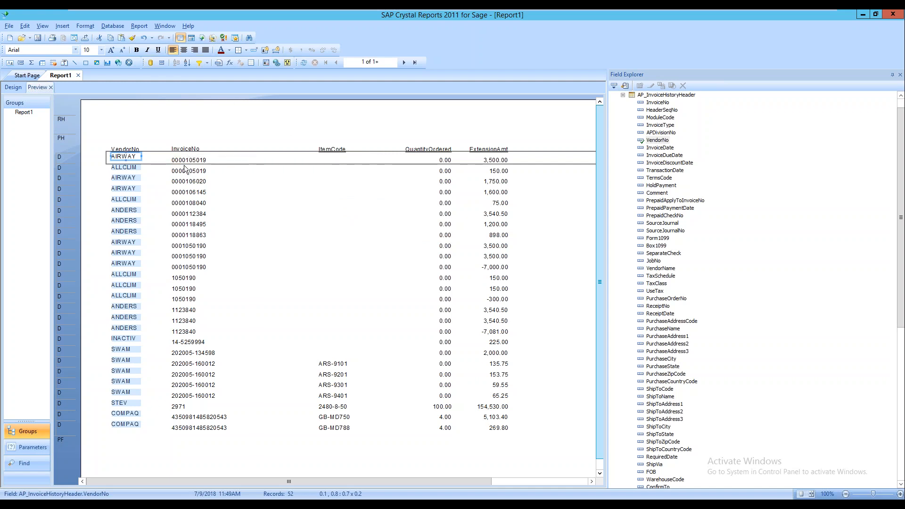
Raise InvoiceNo, ItemCode and QuantityOrdered level with VendorNo, then refresh the data
{"action": "left_click", "coordinate": [27, 75]}
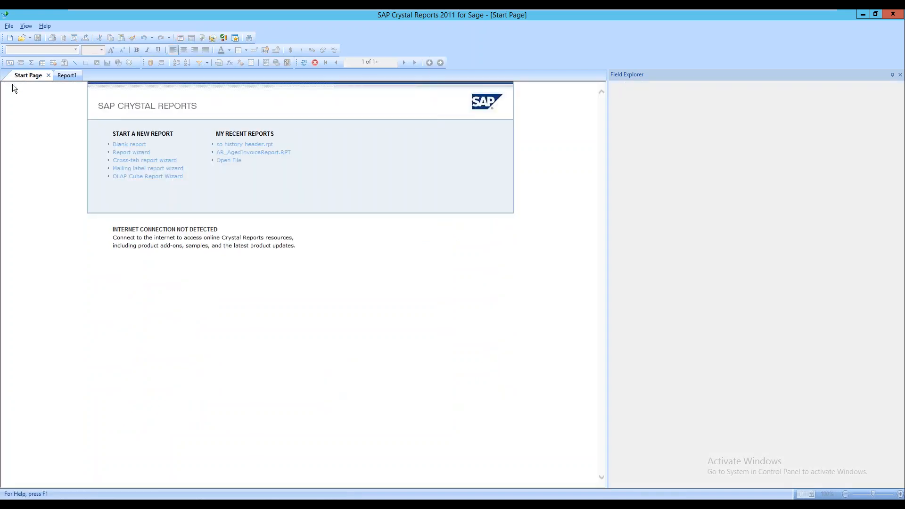
{"action": "left_click", "coordinate": [68, 76]}
{"action": "left_click", "coordinate": [15, 90]}
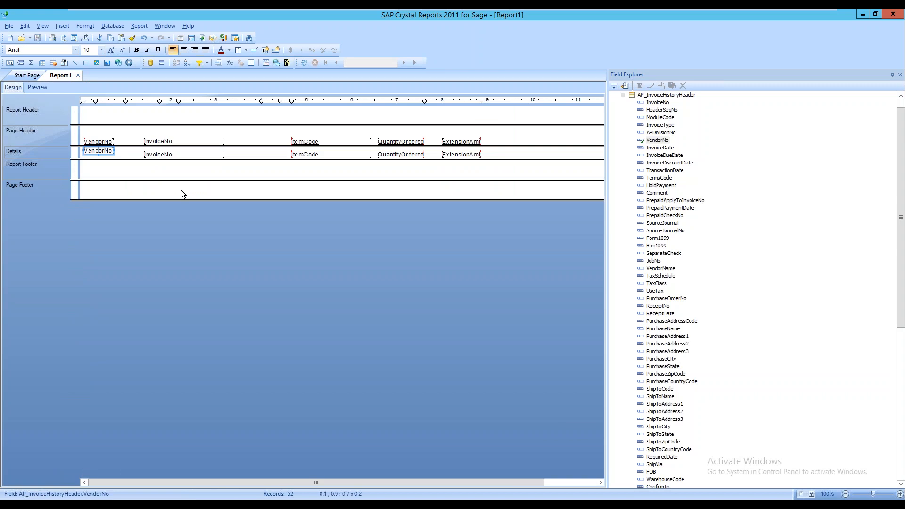
{"action": "left_click", "coordinate": [104, 156]}
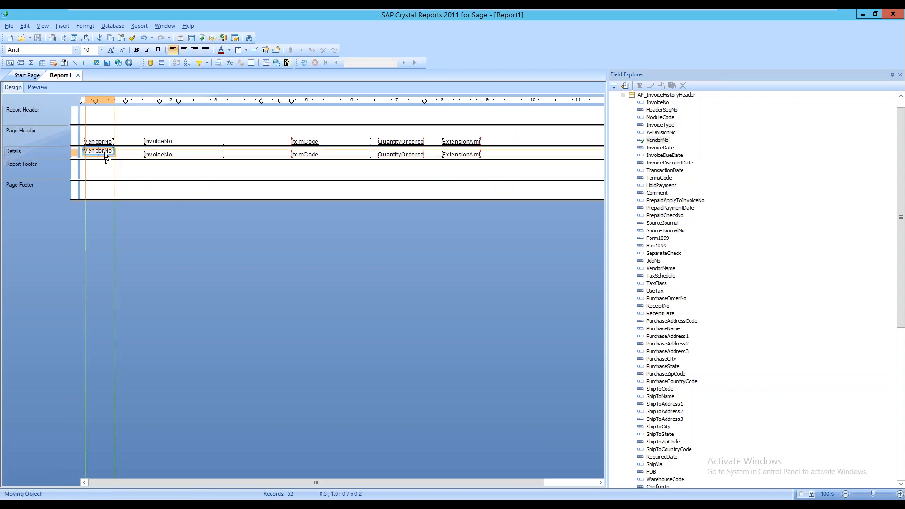
{"action": "left_click", "coordinate": [163, 154]}
{"action": "left_click_drag", "start_coordinate": [162, 151], "coordinate": [161, 151]}
{"action": "left_click_drag", "start_coordinate": [306, 155], "coordinate": [308, 150]}
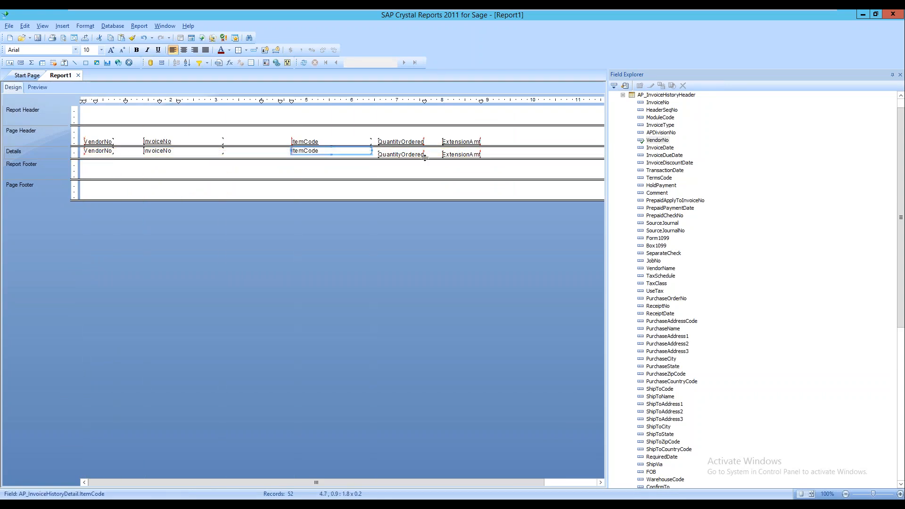
{"action": "left_click", "coordinate": [408, 159]}
{"action": "left_click_drag", "start_coordinate": [408, 160], "coordinate": [440, 151]}
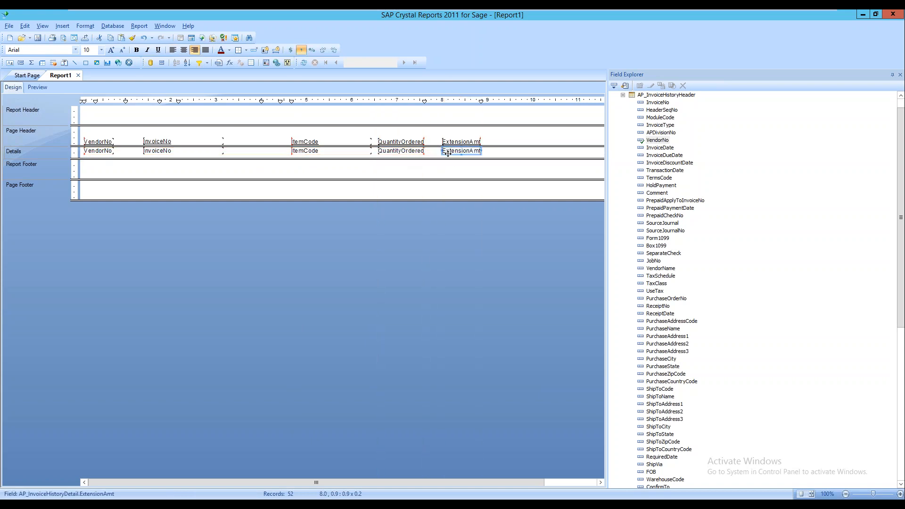
{"action": "left_click", "coordinate": [304, 62]}
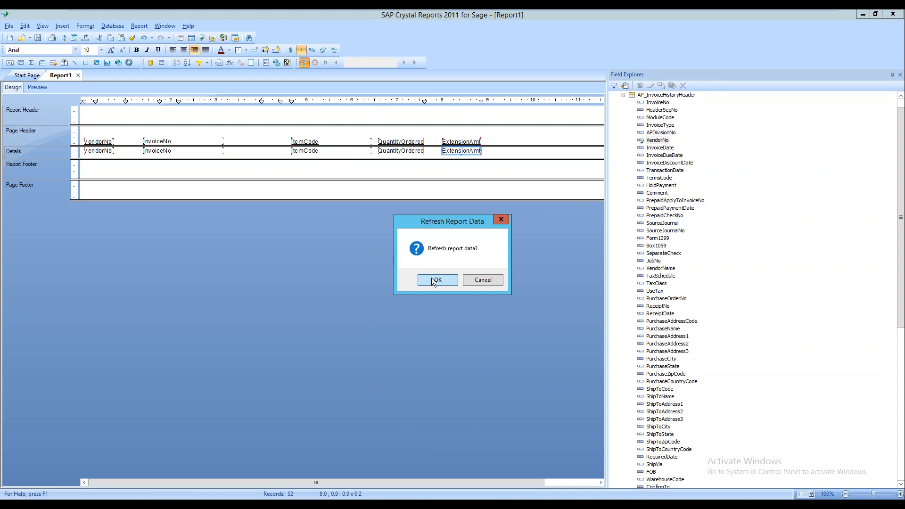
{"action": "left_click", "coordinate": [430, 279]}
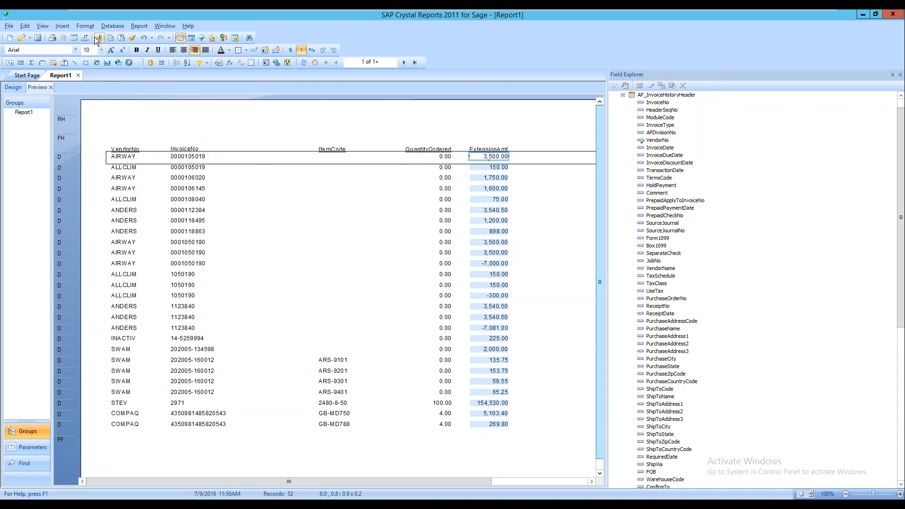
Insert a group on AP_InvoiceHistoryHeader.VendorNo in ascending order
{"action": "left_click", "coordinate": [66, 27]}
{"action": "left_click", "coordinate": [62, 26]}
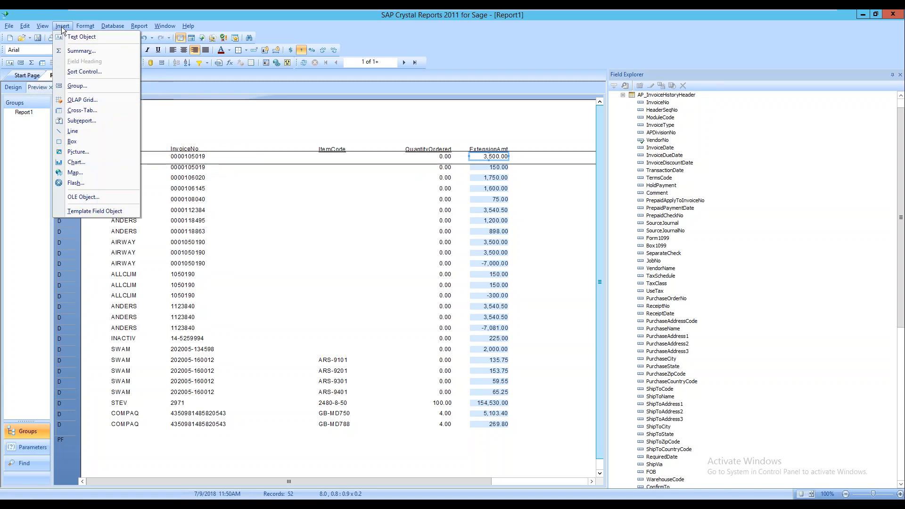
{"action": "left_click", "coordinate": [78, 89]}
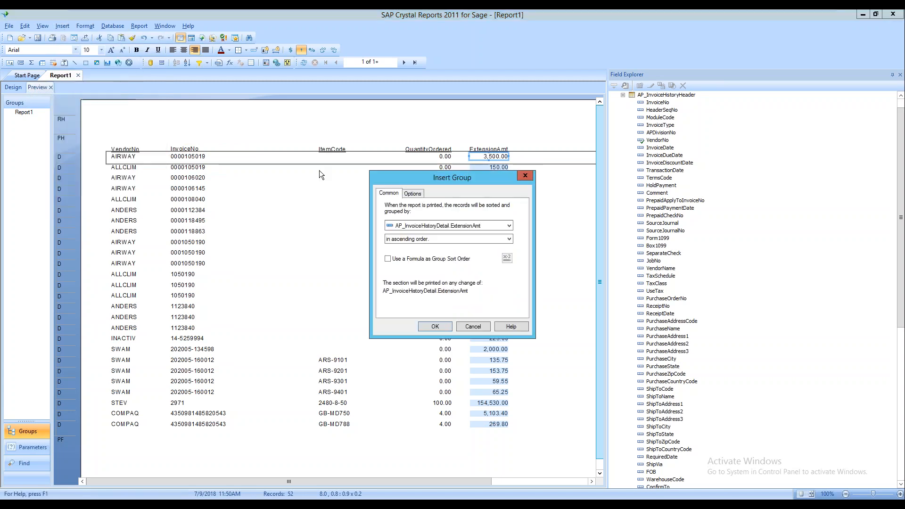
{"action": "left_click", "coordinate": [499, 229]}
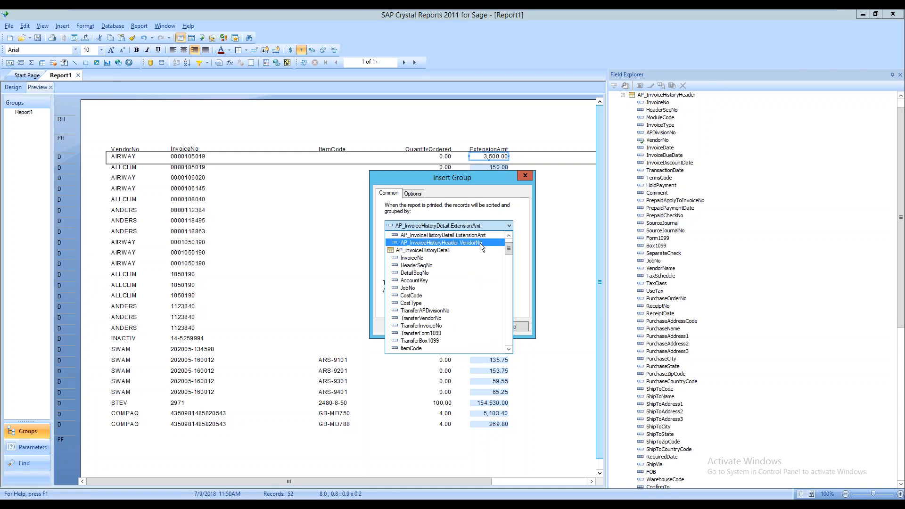
{"action": "left_click", "coordinate": [480, 243]}
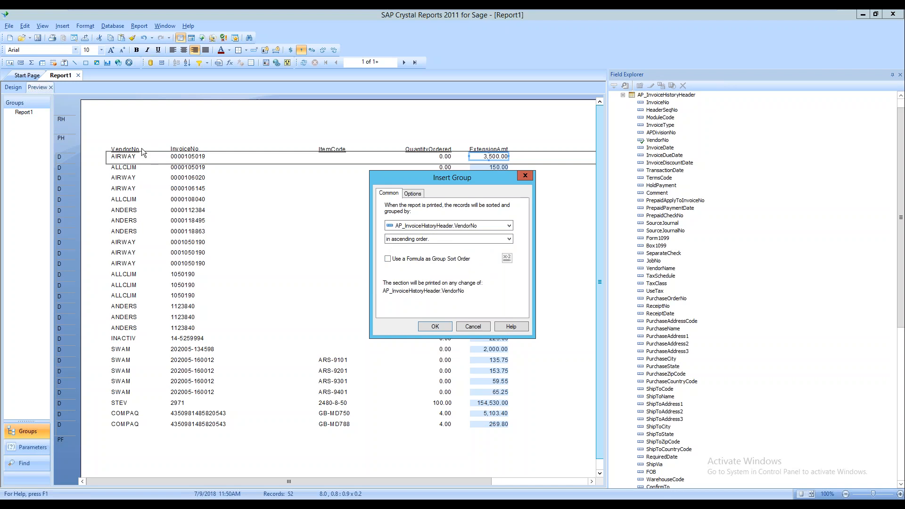
{"action": "left_click", "coordinate": [447, 326]}
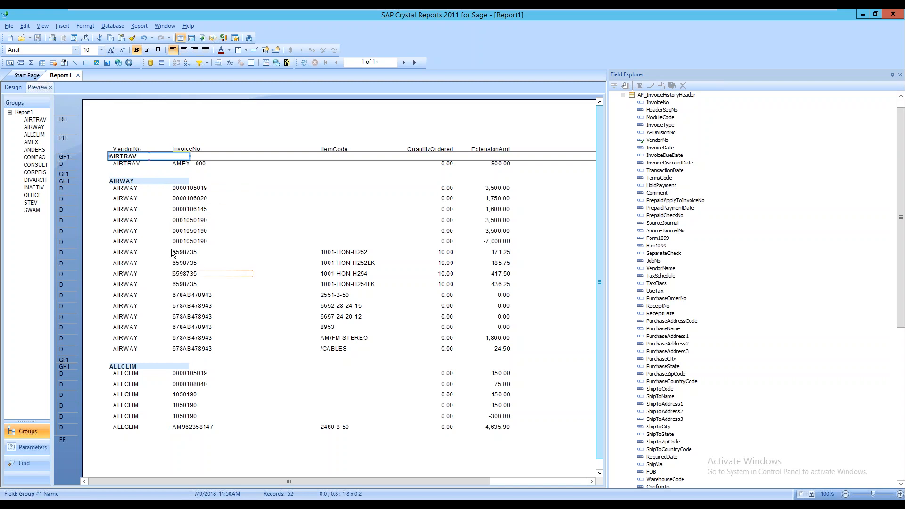
{"action": "left_click", "coordinate": [160, 117]}
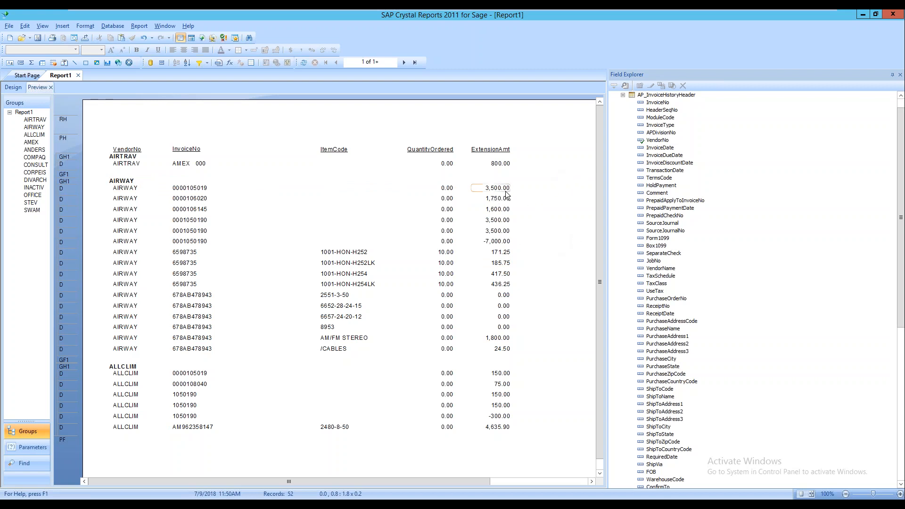
{"action": "right_click", "coordinate": [505, 189]}
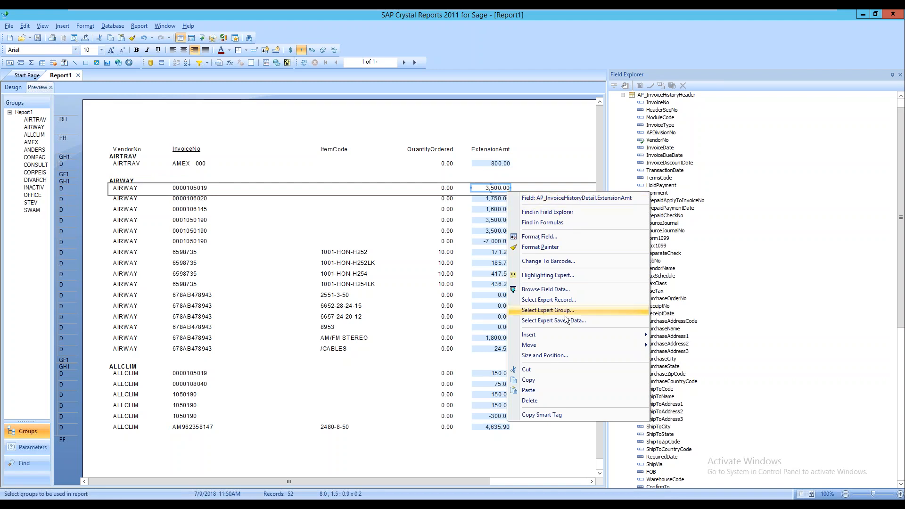
Set up a Sum of ExtensionAmt placed at Group #1, AP_InvoiceHistoryHeader.VendorNo
{"action": "mouse_move", "coordinate": [567, 333]}
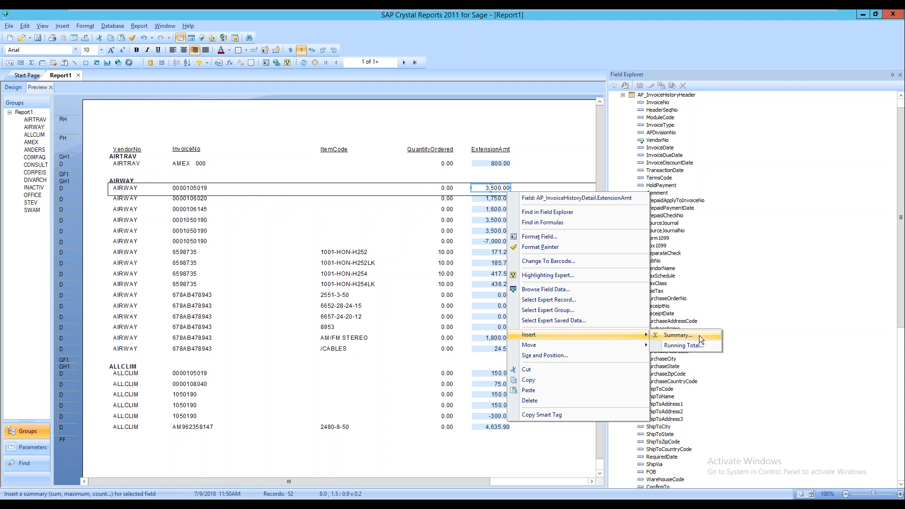
{"action": "left_click", "coordinate": [699, 335]}
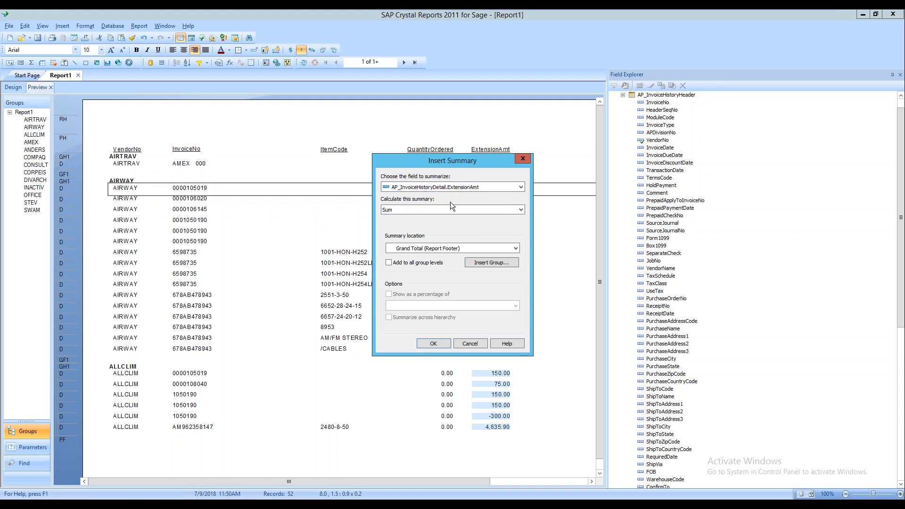
{"action": "left_click", "coordinate": [520, 210]}
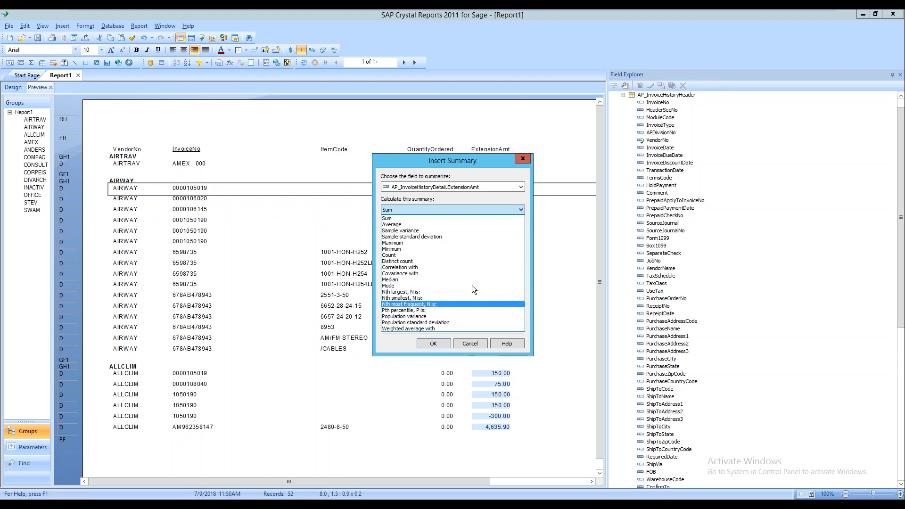
{"action": "left_click", "coordinate": [477, 219]}
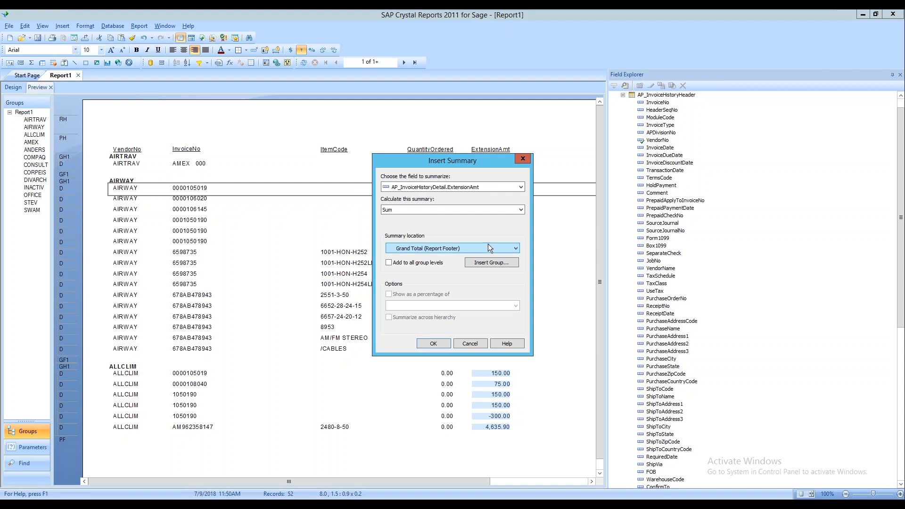
{"action": "left_click", "coordinate": [512, 249]}
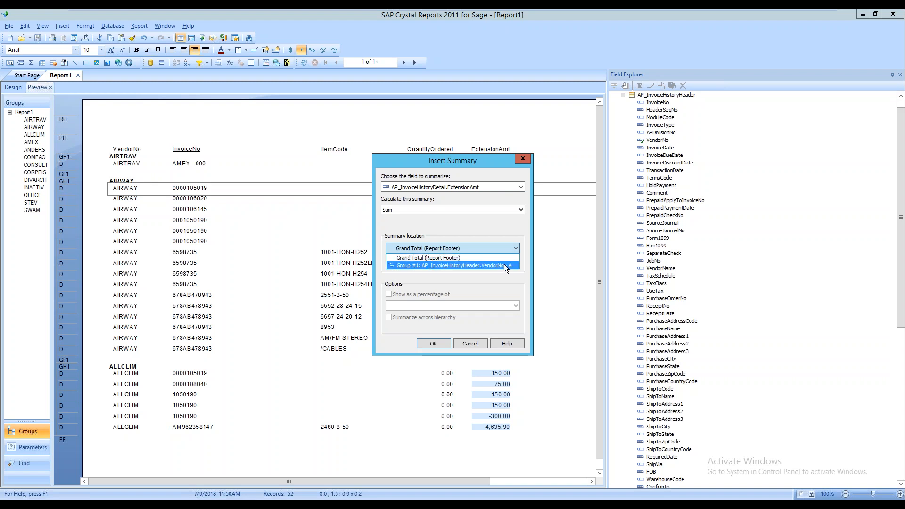
{"action": "left_click", "coordinate": [504, 264]}
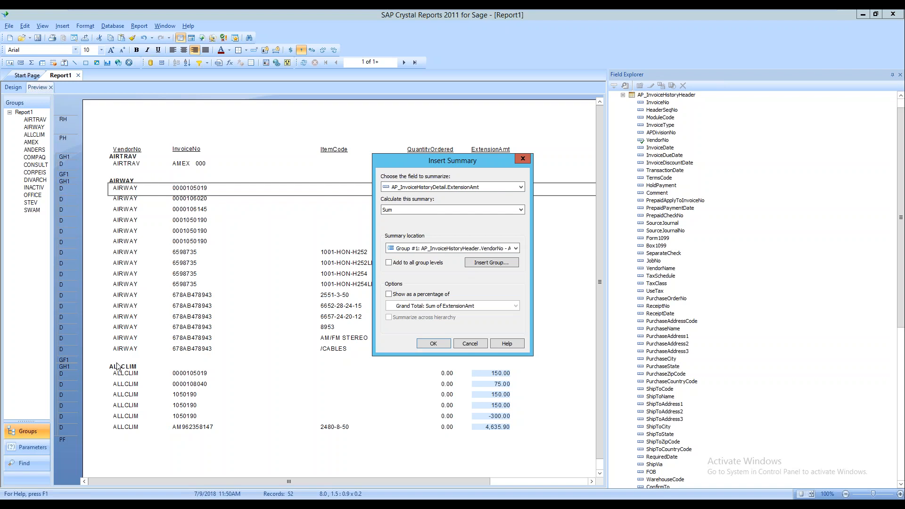
Insert the per-vendor ExtensionAmt subtotals, such as 800.00 and AIRWAY's 9,885.25
{"action": "left_click", "coordinate": [434, 344]}
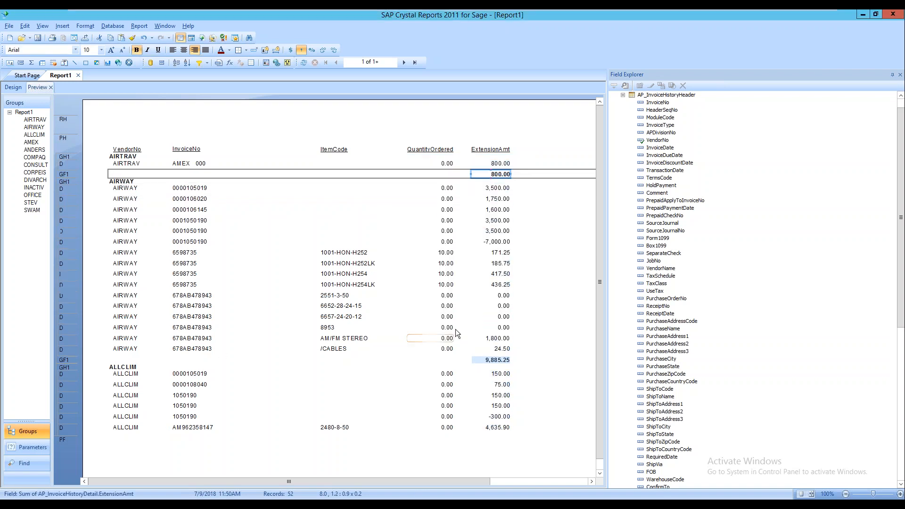
{"action": "left_click", "coordinate": [538, 229]}
{"action": "left_click", "coordinate": [127, 180]}
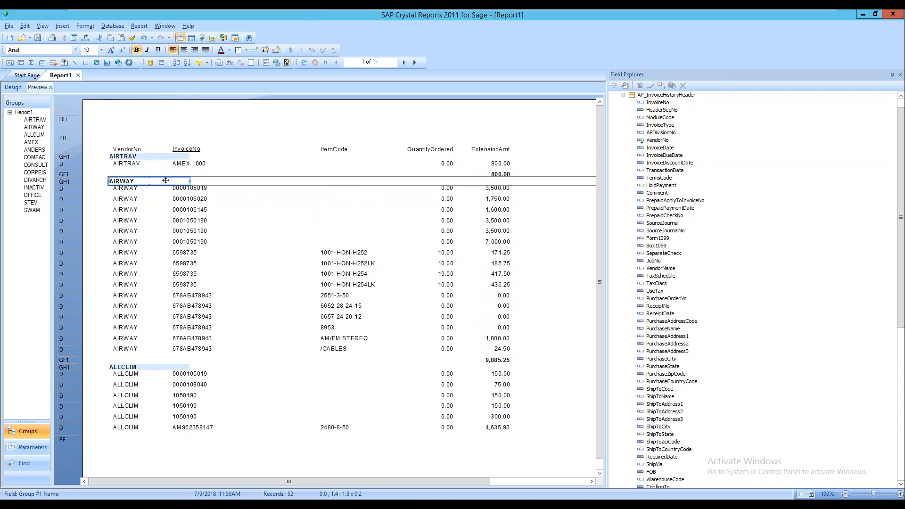
{"action": "left_click", "coordinate": [497, 360]}
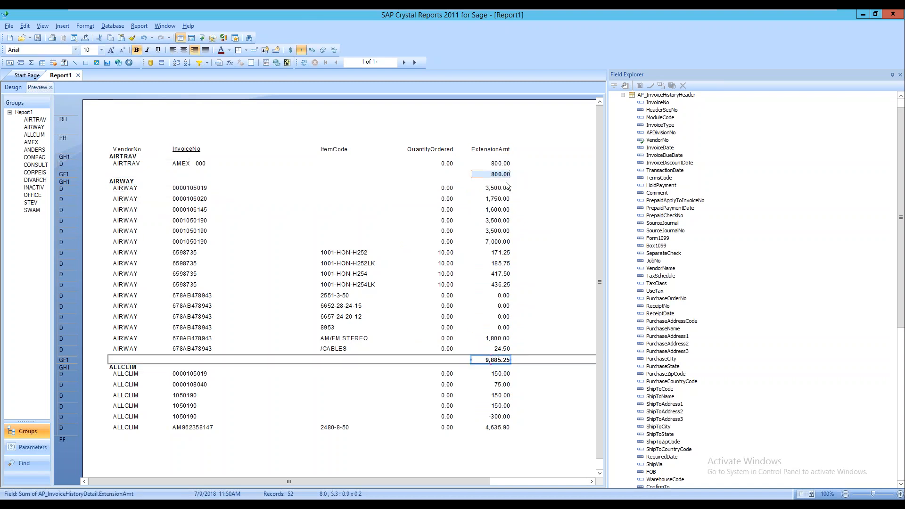
{"action": "left_click", "coordinate": [570, 214]}
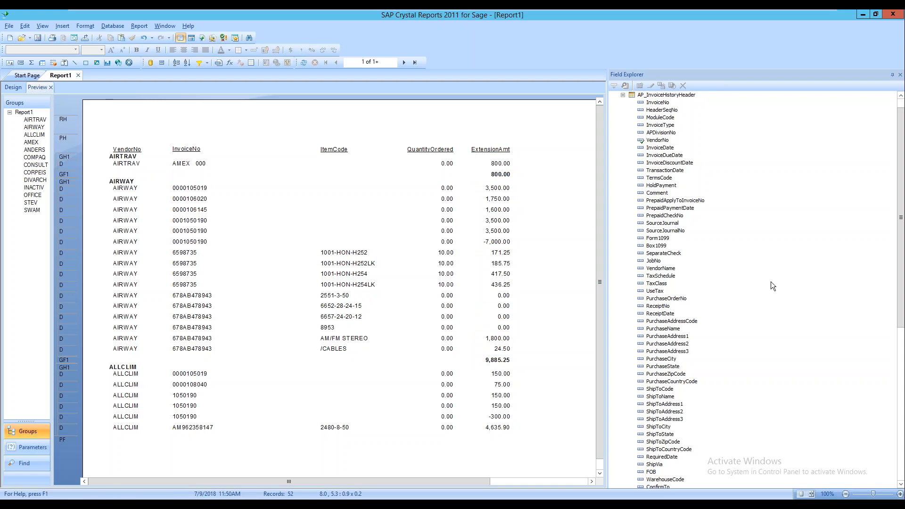
Draw a text box in the AIRTRAV group header, then delete it in Design view
{"action": "left_click", "coordinate": [62, 24]}
{"action": "left_click", "coordinate": [90, 37]}
{"action": "left_click_drag", "start_coordinate": [328, 358], "coordinate": [457, 368]}
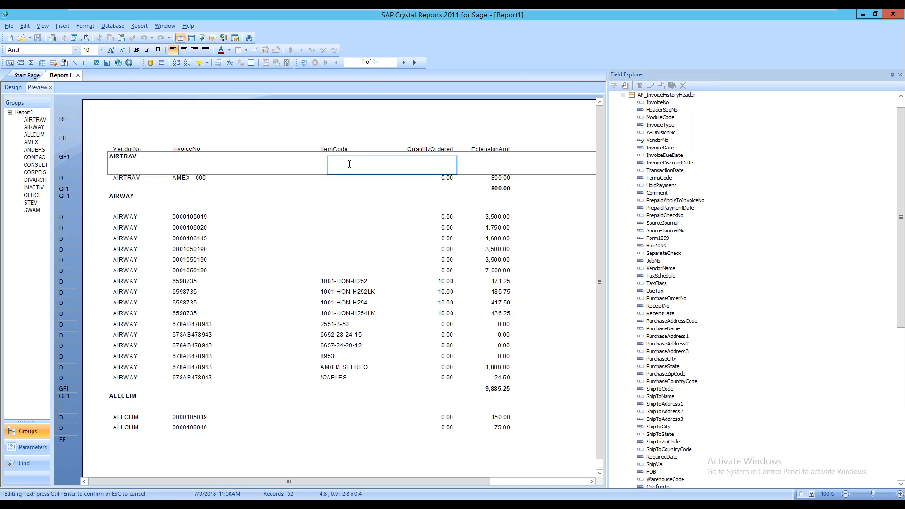
{"action": "left_click", "coordinate": [12, 88]}
{"action": "key", "text": "Delete"}
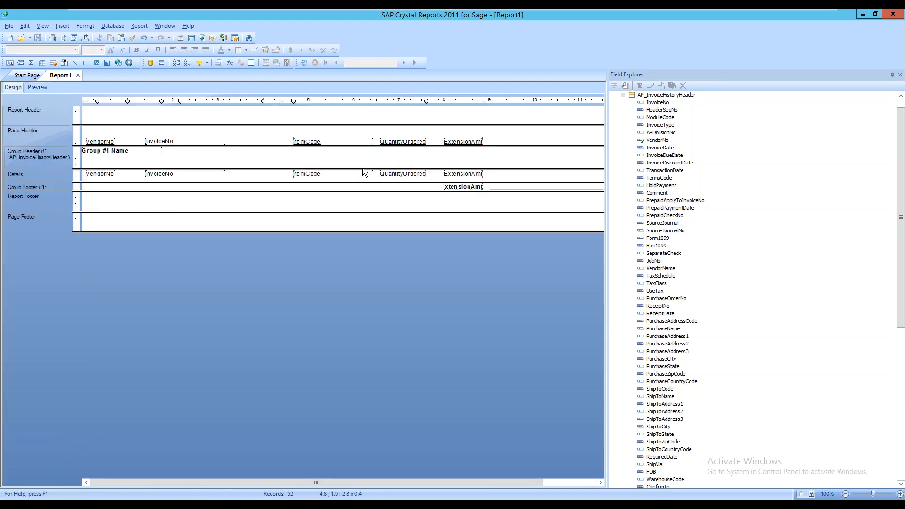
Shrink the vendor group header and place a 'TOTAL OF INVOICES' text label beside the footer subtotal
{"action": "left_click_drag", "start_coordinate": [368, 168], "coordinate": [368, 157]}
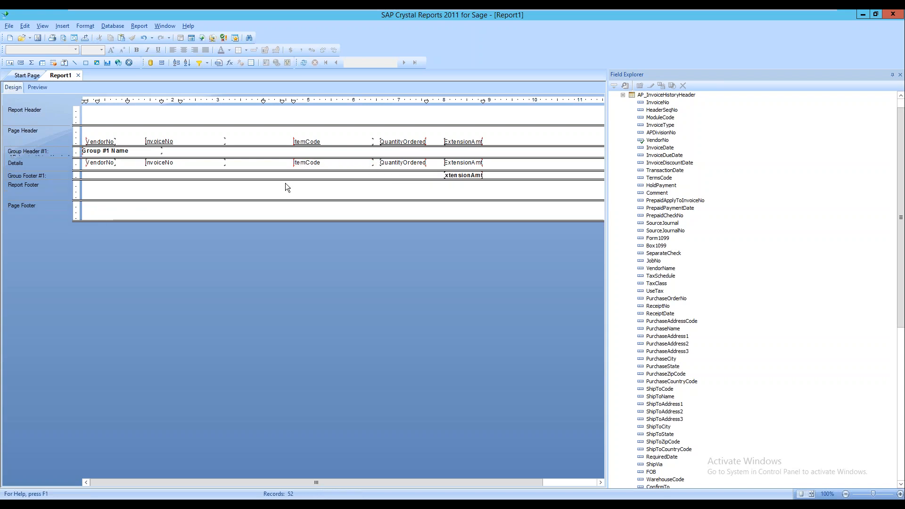
{"action": "left_click", "coordinate": [66, 27]}
{"action": "left_click", "coordinate": [76, 35]}
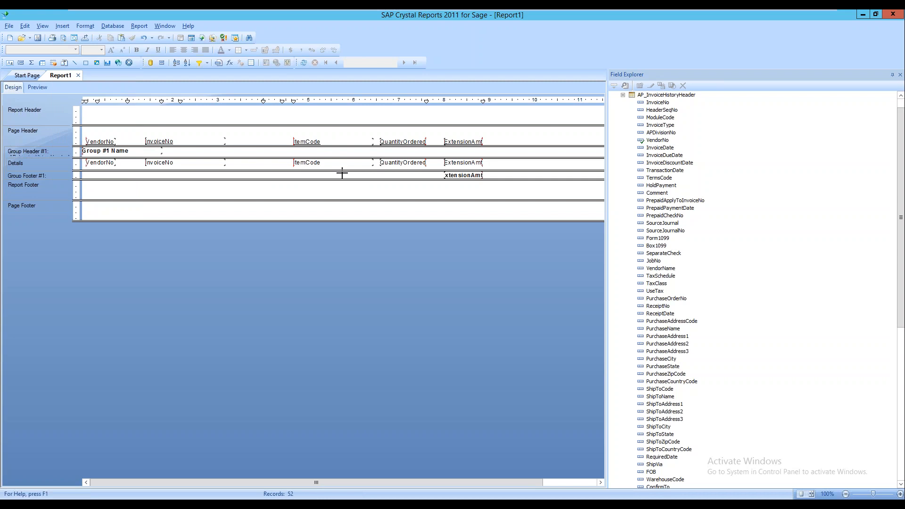
{"action": "left_click_drag", "start_coordinate": [344, 174], "coordinate": [426, 175]}
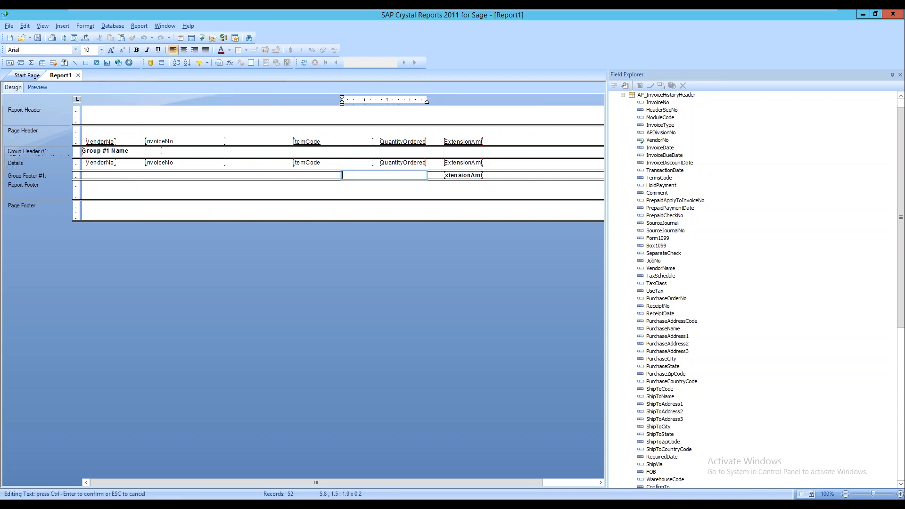
{"action": "type", "text": "TOTAL PO"}
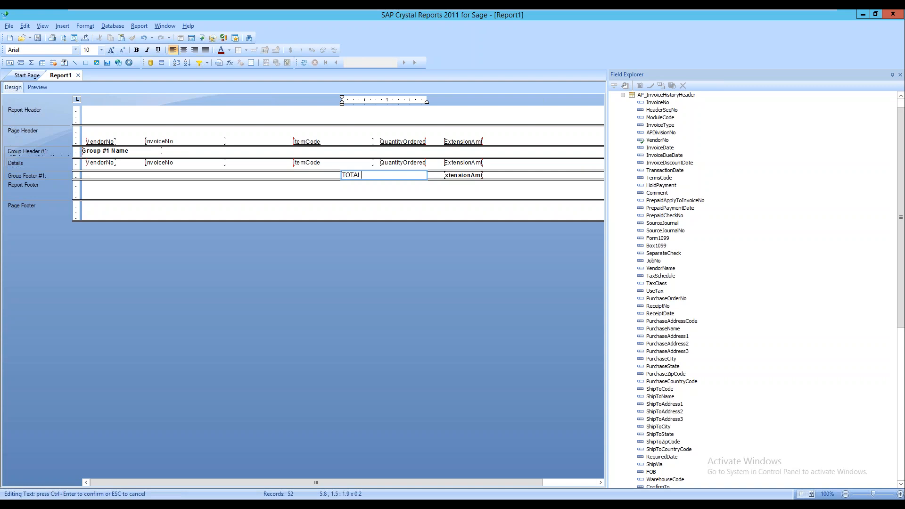
{"action": "key", "text": "BackSpace"}
{"action": "key", "text": "BackSpace"}
{"action": "type", "text": "OF INVOIC"}
{"action": "key", "text": "Return"}
{"action": "key", "text": "BackSpace"}
{"action": "left_click", "coordinate": [517, 193]}
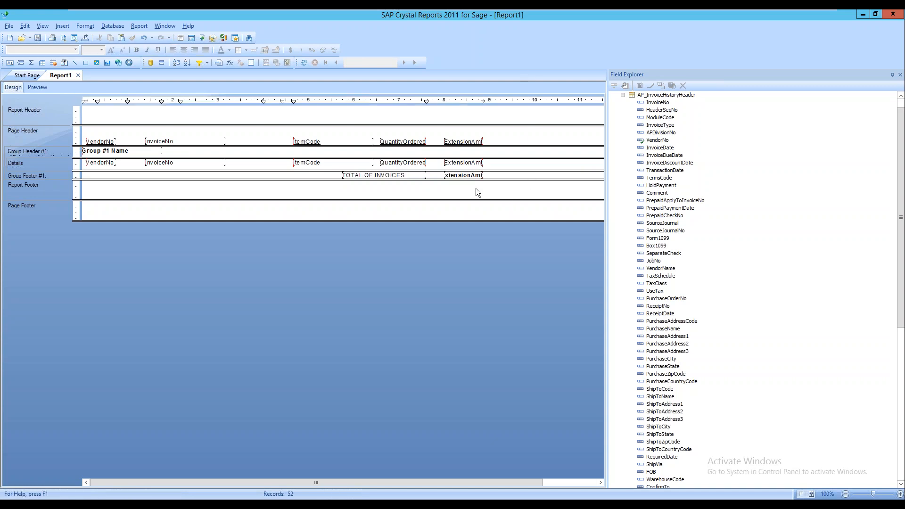
In preview, make the TOTAL OF INVOICES labels bold italic
{"action": "left_click", "coordinate": [47, 87]}
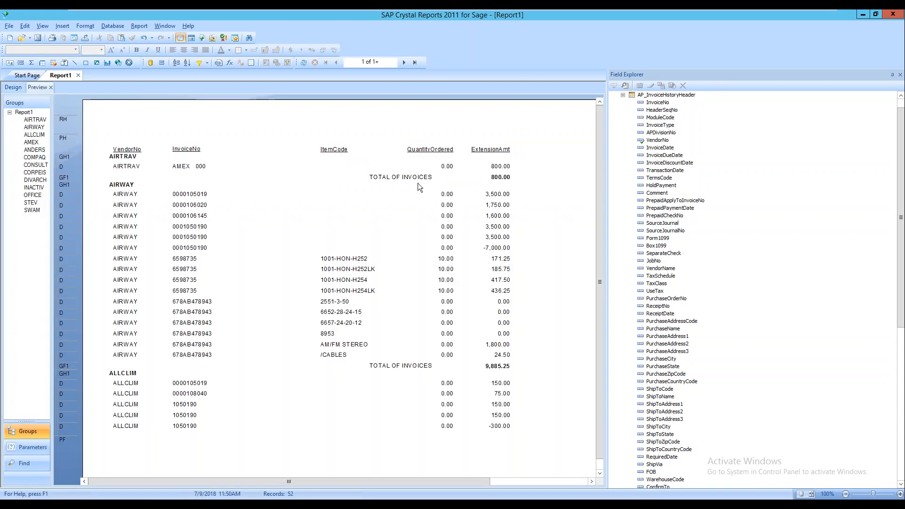
{"action": "left_click", "coordinate": [402, 178]}
{"action": "left_click", "coordinate": [399, 179]}
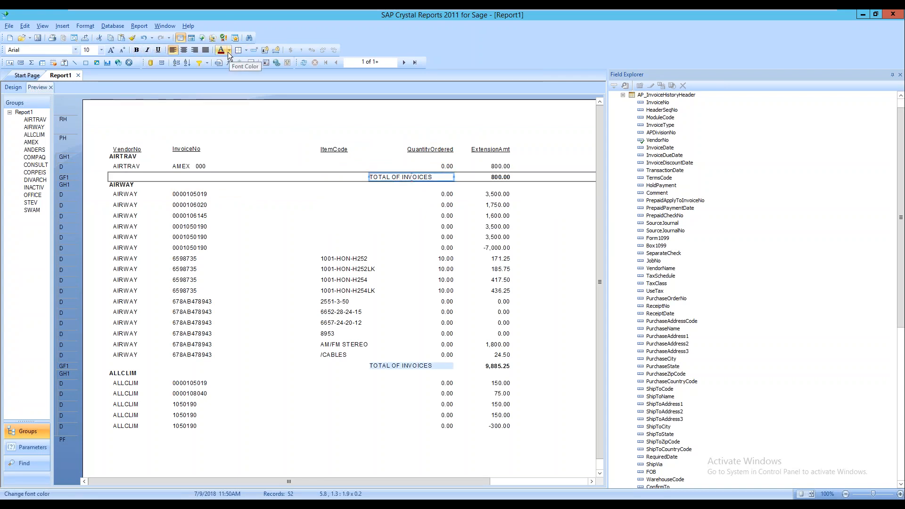
{"action": "left_click", "coordinate": [137, 49]}
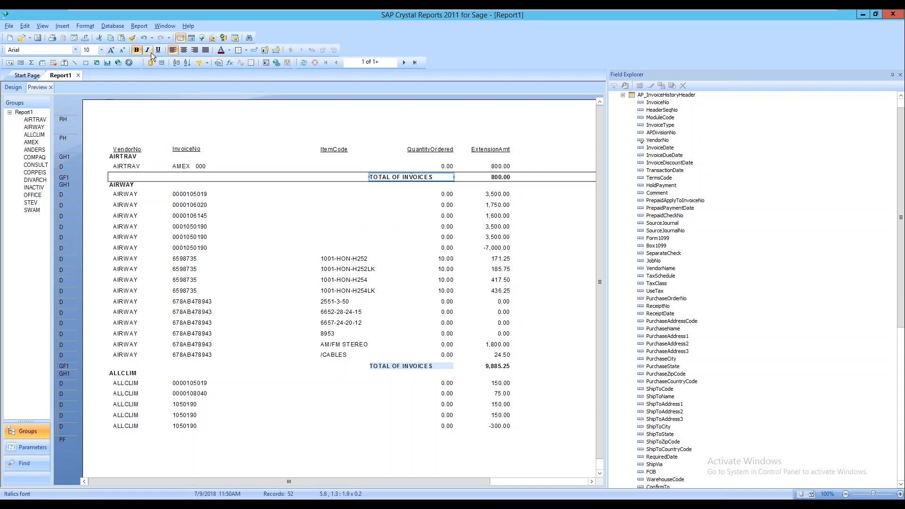
{"action": "left_click", "coordinate": [149, 51]}
Make the vendor subtotals, such as 800.00, bold and go back to the design layout
{"action": "left_click", "coordinate": [508, 179]}
{"action": "left_click", "coordinate": [137, 50]}
{"action": "left_click", "coordinate": [408, 197]}
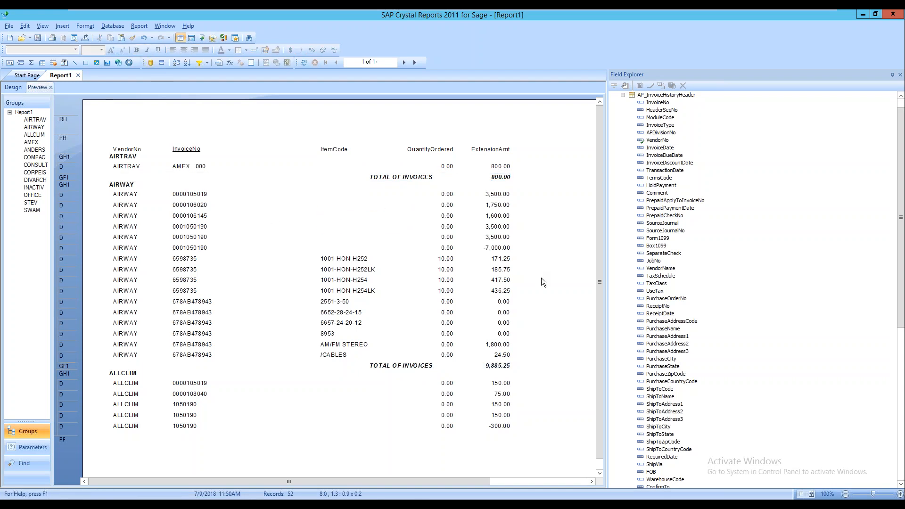
{"action": "left_click", "coordinate": [168, 156]}
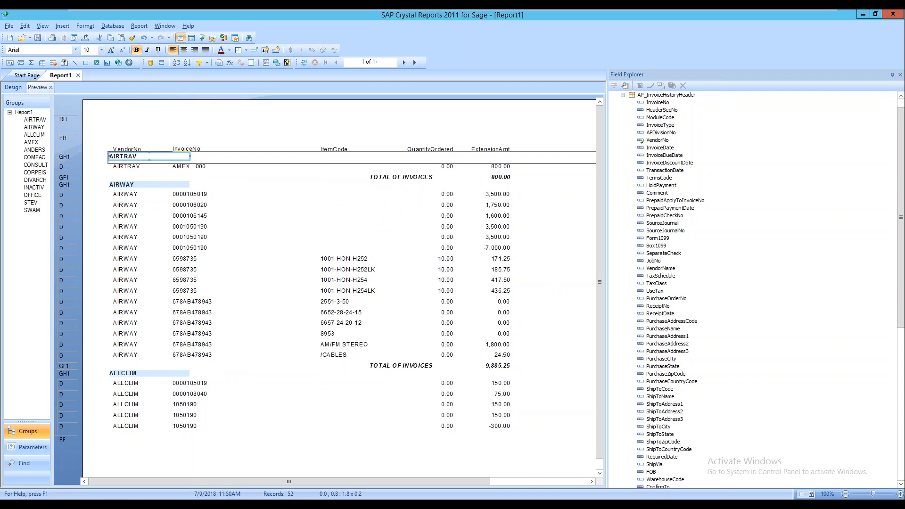
{"action": "left_click", "coordinate": [14, 87]}
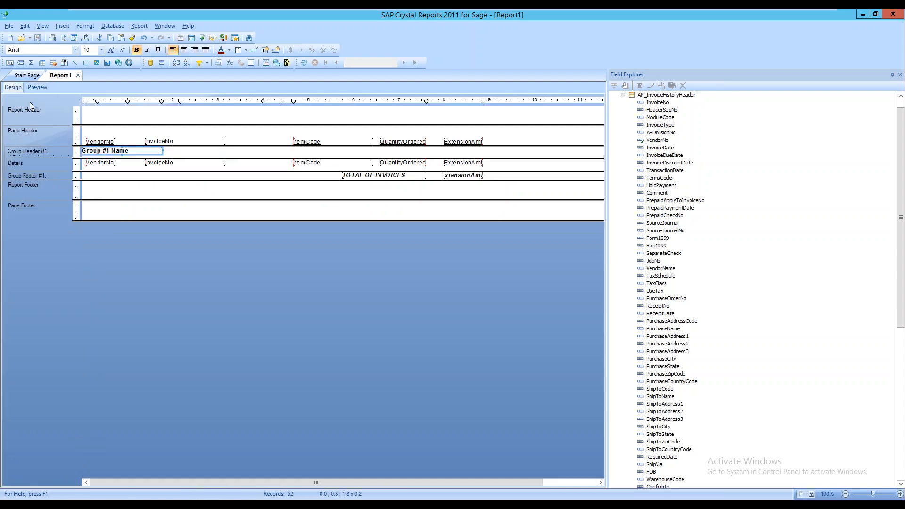
Draw a rectangle box around the Group #1 Name field in Group Header #1
{"action": "left_click", "coordinate": [255, 153]}
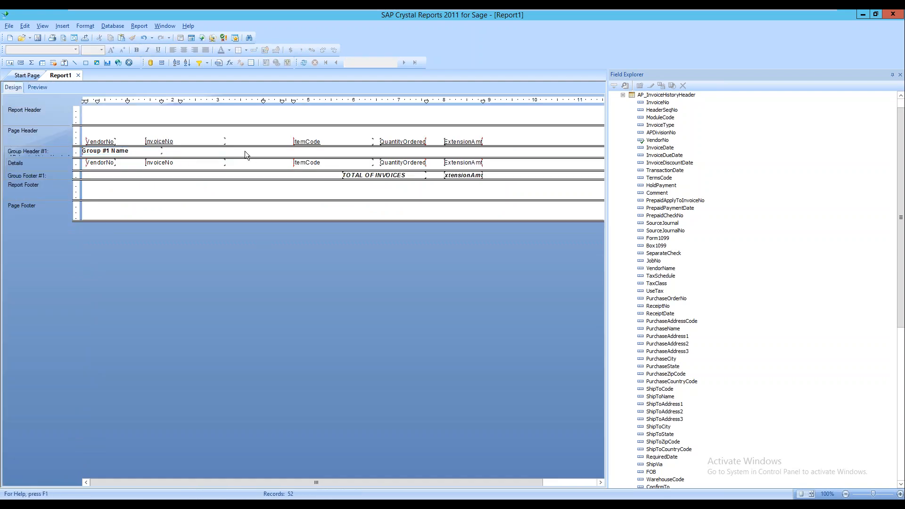
{"action": "left_click", "coordinate": [63, 27]}
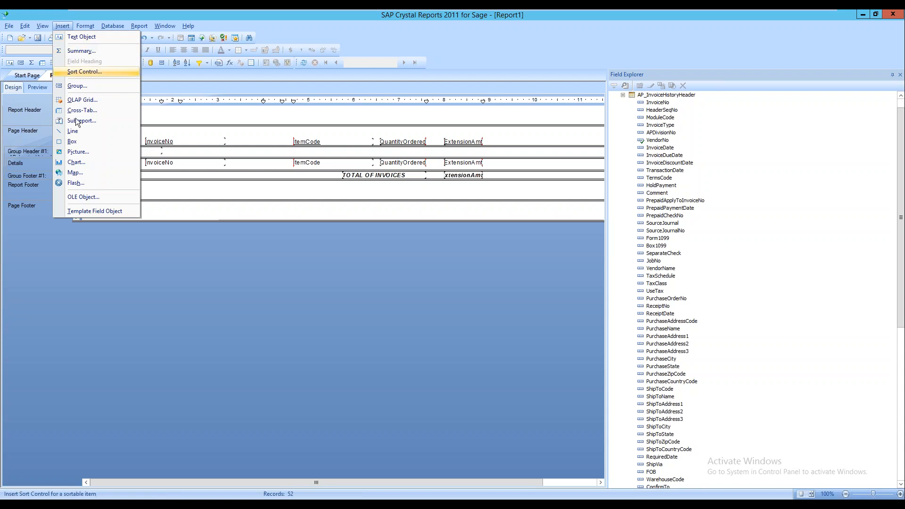
{"action": "left_click", "coordinate": [74, 144]}
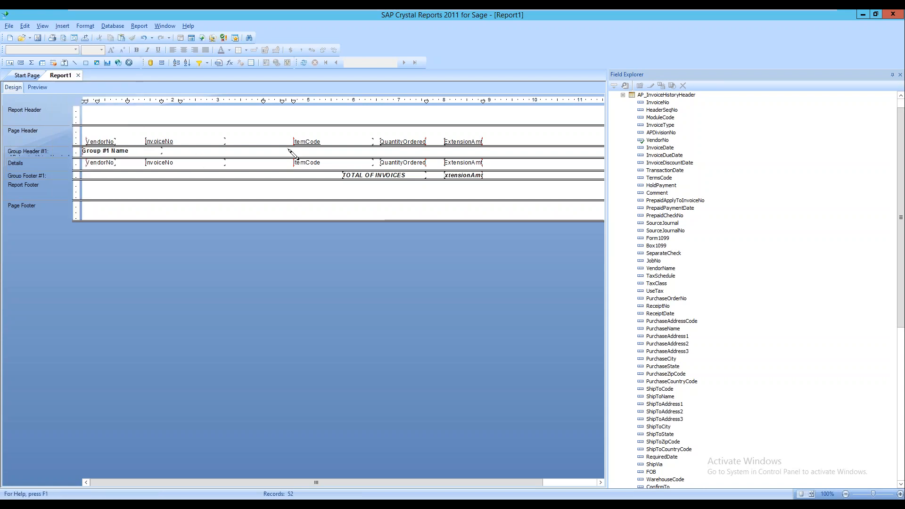
{"action": "left_click_drag", "start_coordinate": [233, 148], "coordinate": [83, 158]}
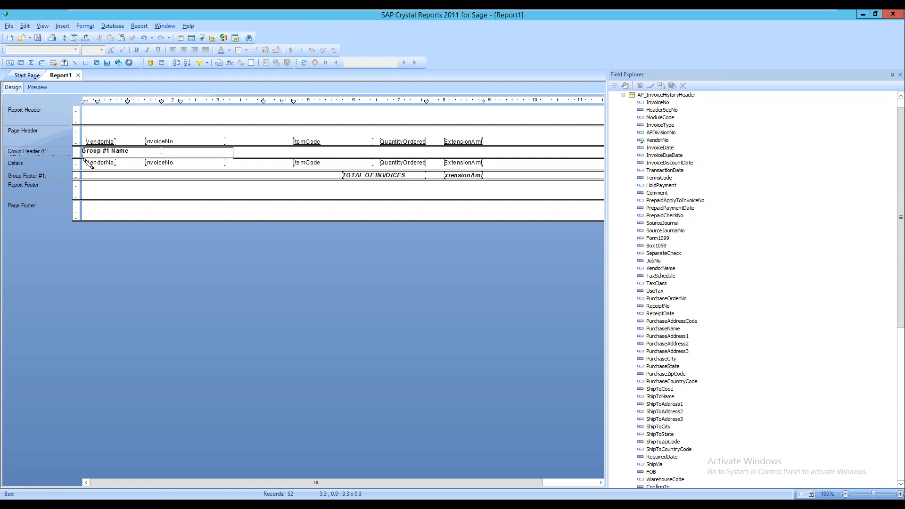
{"action": "right_click", "coordinate": [209, 154]}
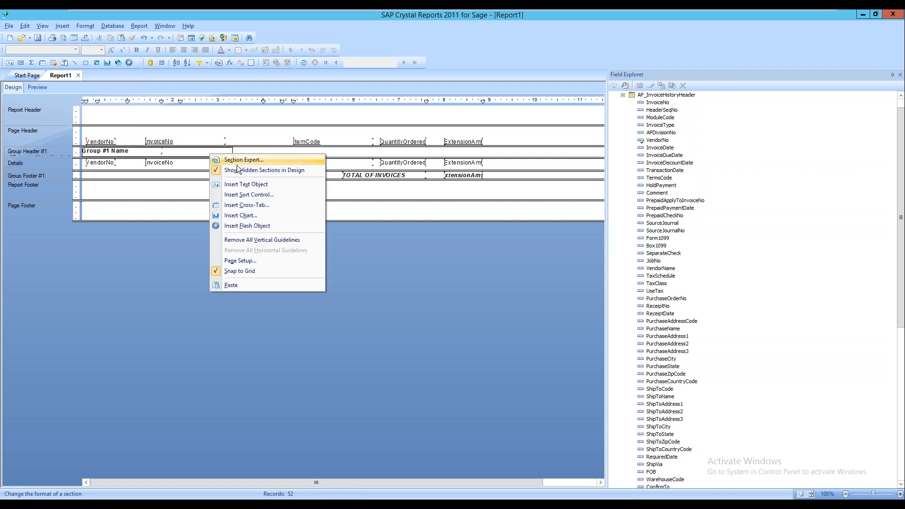
{"action": "left_click", "coordinate": [194, 152]}
{"action": "right_click", "coordinate": [194, 152]}
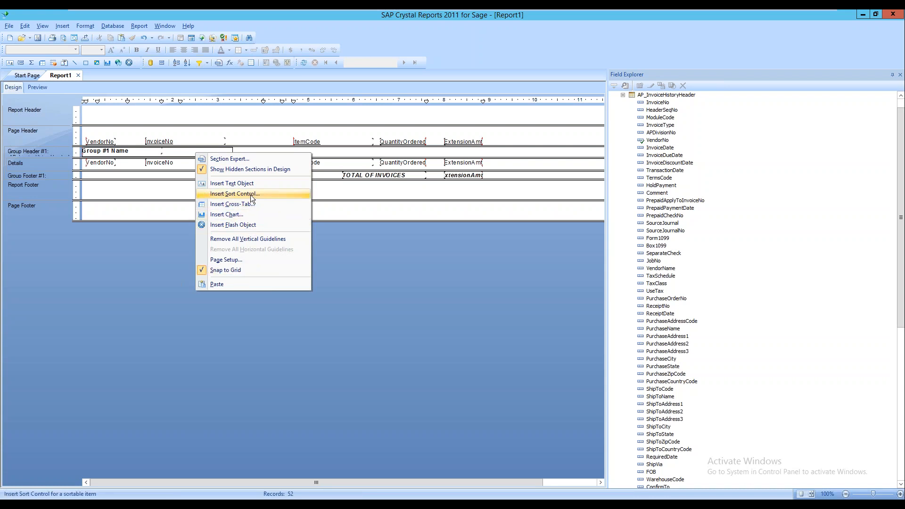
{"action": "left_click", "coordinate": [232, 151]}
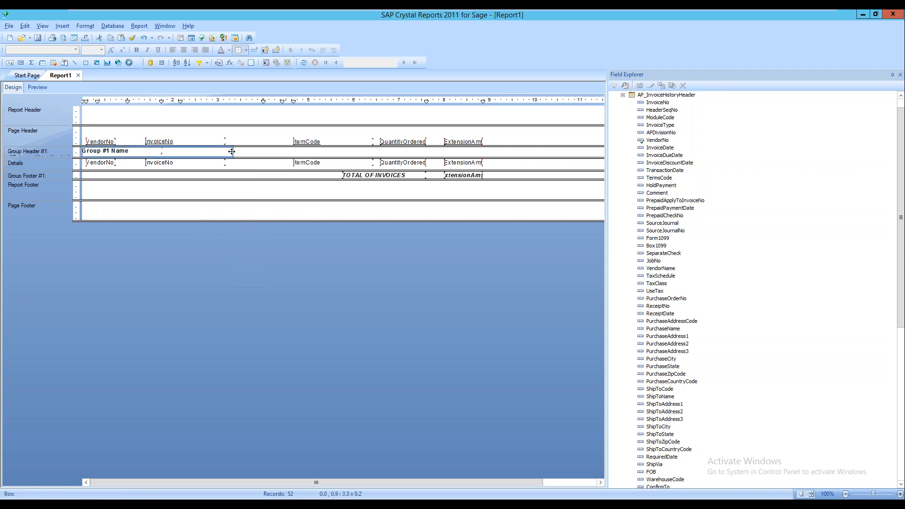
Format the group-name box with a drop shadow and Silver fill, keeping its black border
{"action": "right_click", "coordinate": [231, 151]}
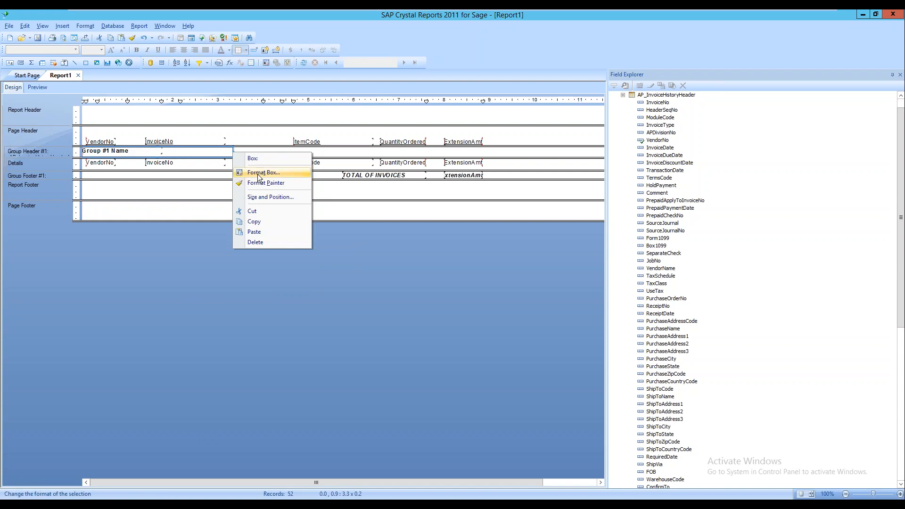
{"action": "left_click", "coordinate": [259, 174]}
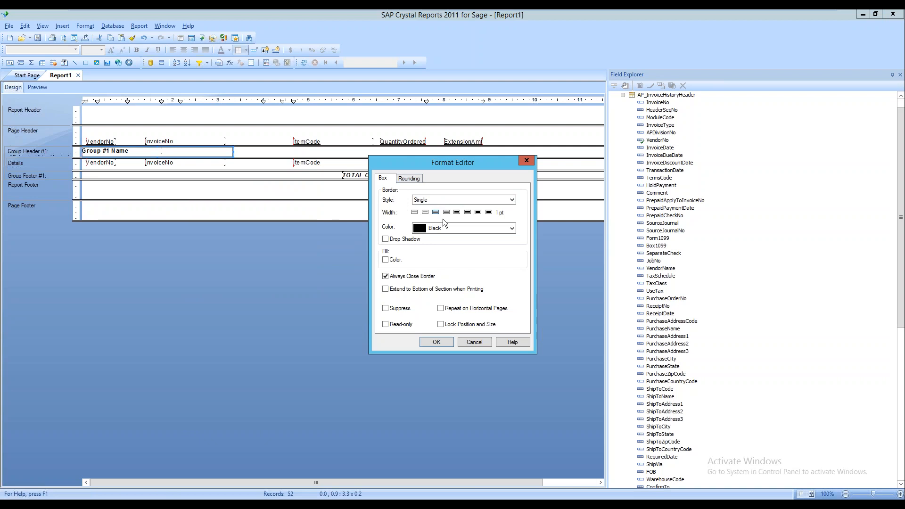
{"action": "left_click", "coordinate": [385, 239]}
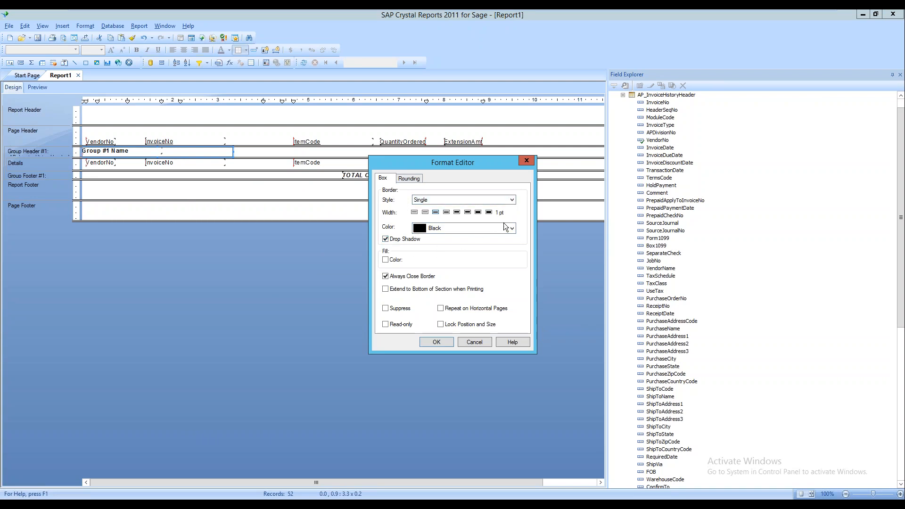
{"action": "left_click", "coordinate": [460, 228]}
{"action": "left_click", "coordinate": [471, 228]}
{"action": "left_click", "coordinate": [386, 259]}
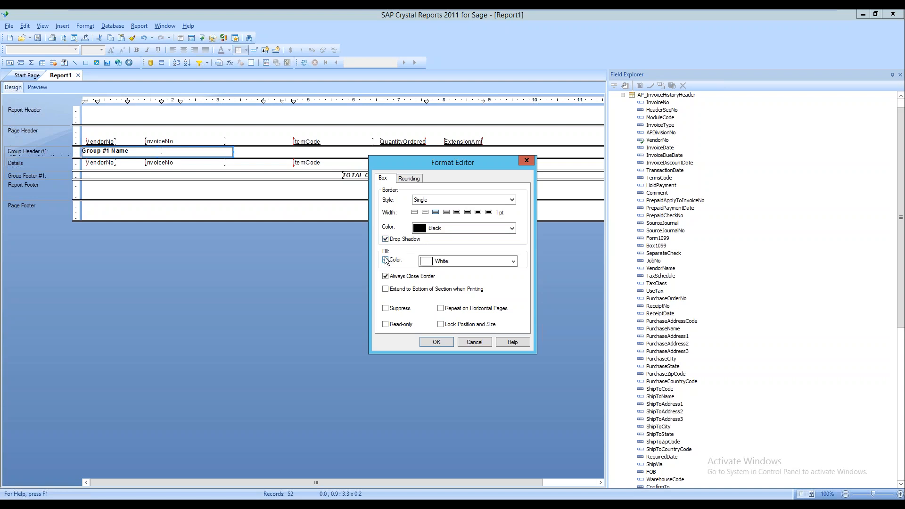
{"action": "left_click", "coordinate": [512, 262]}
{"action": "left_click", "coordinate": [423, 293]}
{"action": "left_click", "coordinate": [436, 342]}
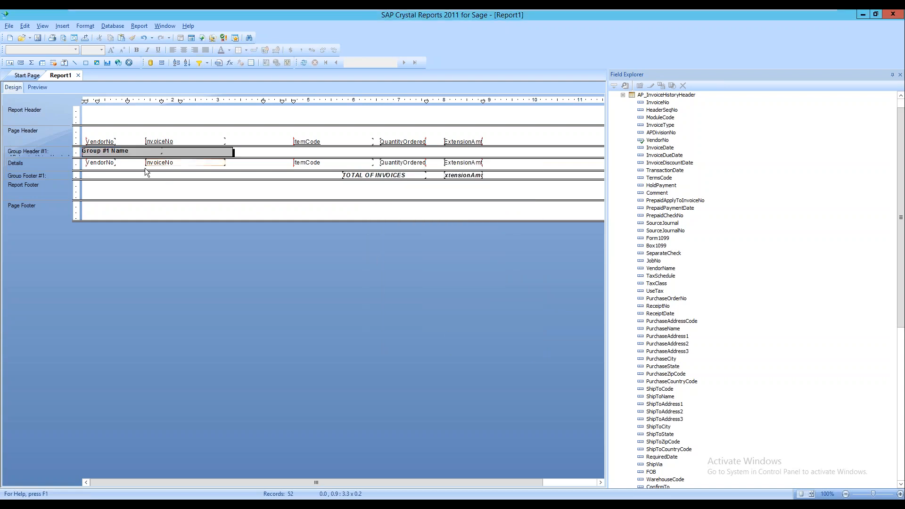
Preview the report to check vendor names like AIRTRAV in silver, shadowed boxes
{"action": "left_click", "coordinate": [38, 87]}
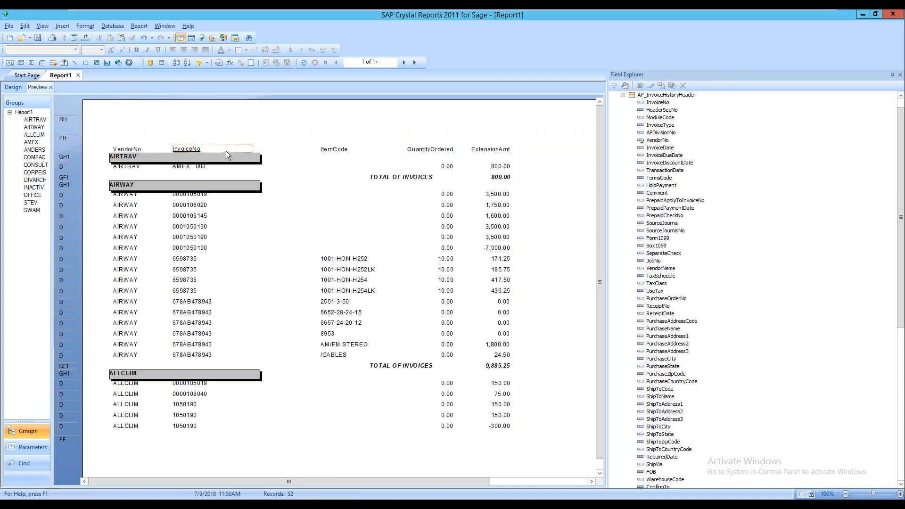
{"action": "left_click", "coordinate": [129, 148]}
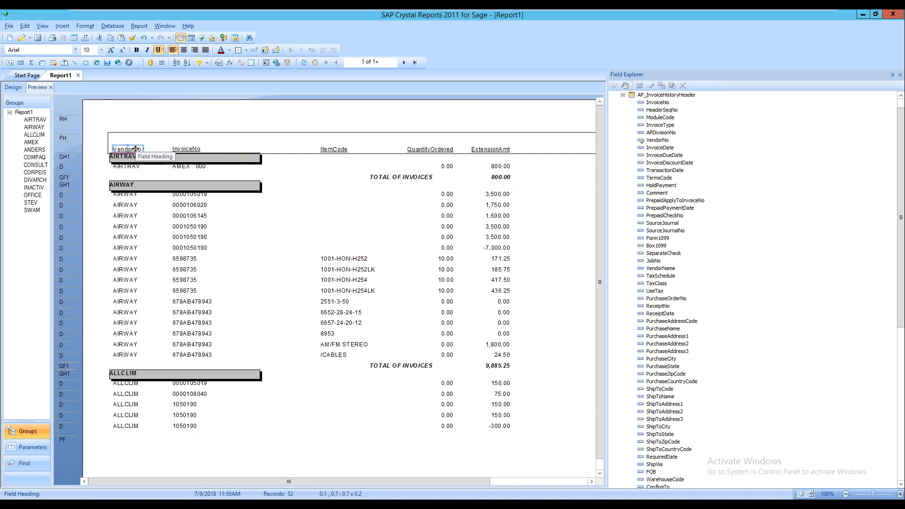
{"action": "left_click", "coordinate": [18, 87]}
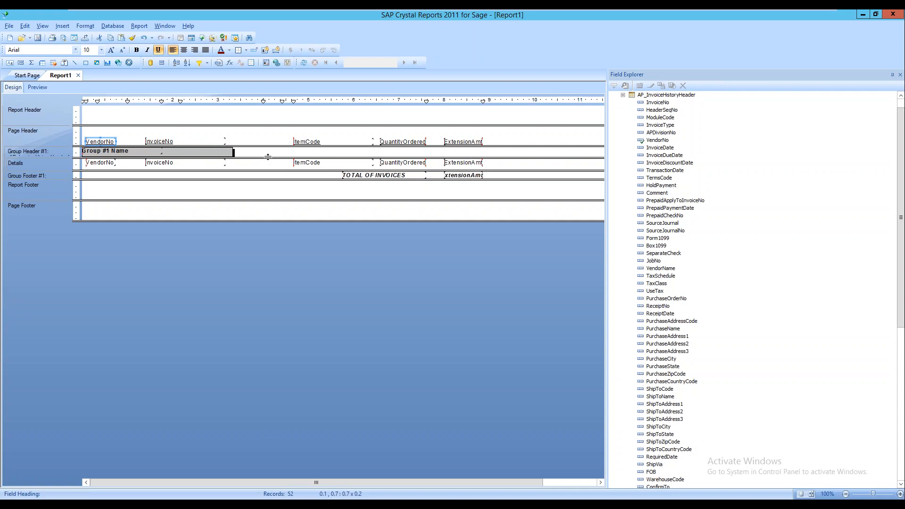
{"action": "left_click", "coordinate": [42, 90]}
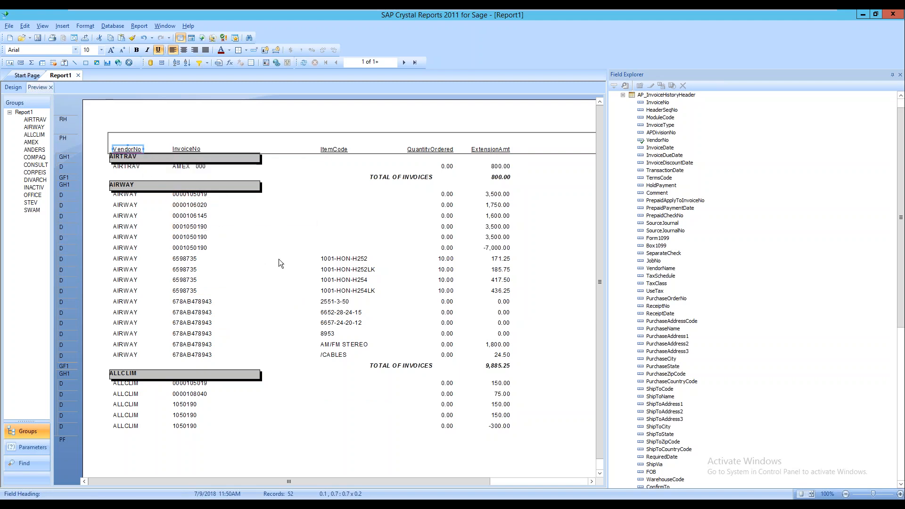
{"action": "scroll", "coordinate": [289, 285], "scroll_direction": "down", "scroll_amount": 1}
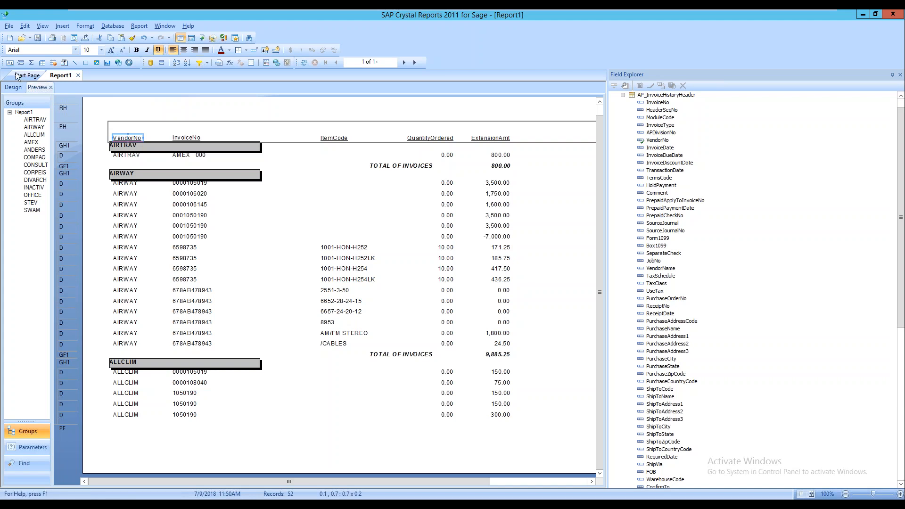
Suppress the Details section and preview the vendor totals, such as AIRWAY's 9,885.25
{"action": "left_click", "coordinate": [12, 87]}
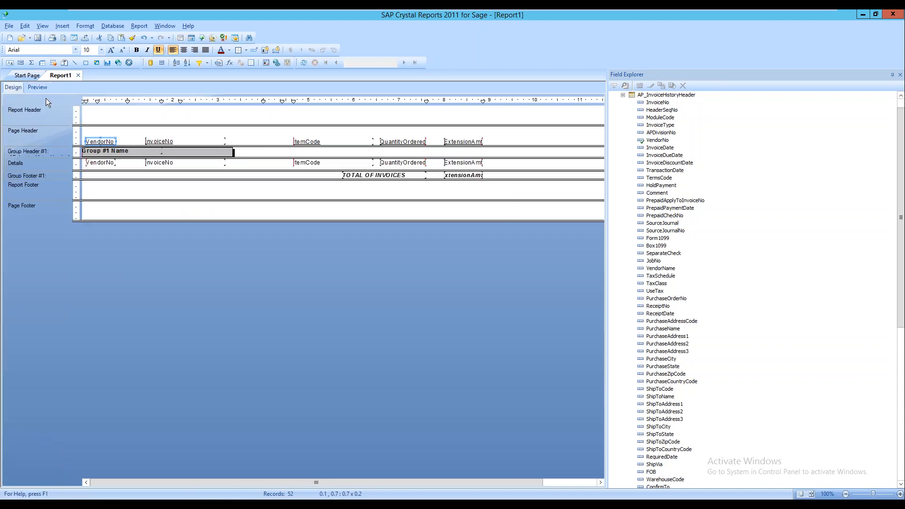
{"action": "right_click", "coordinate": [39, 164]}
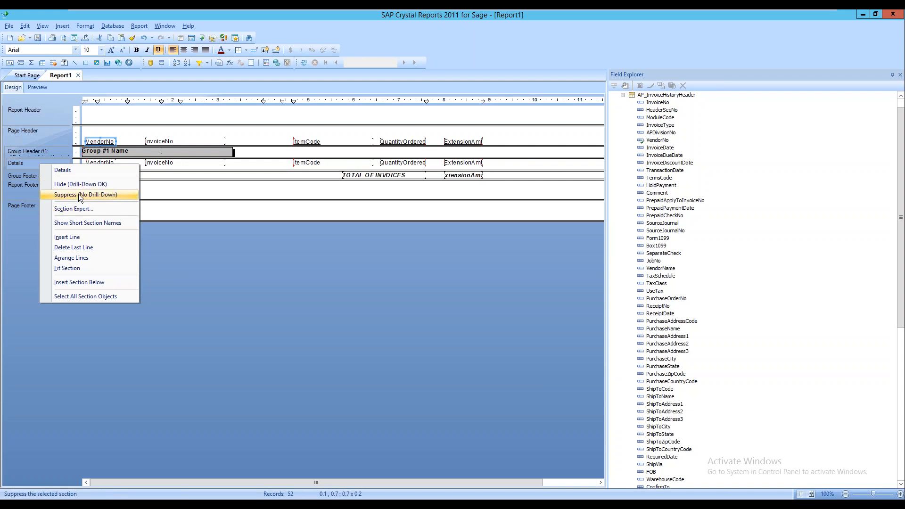
{"action": "left_click", "coordinate": [81, 199]}
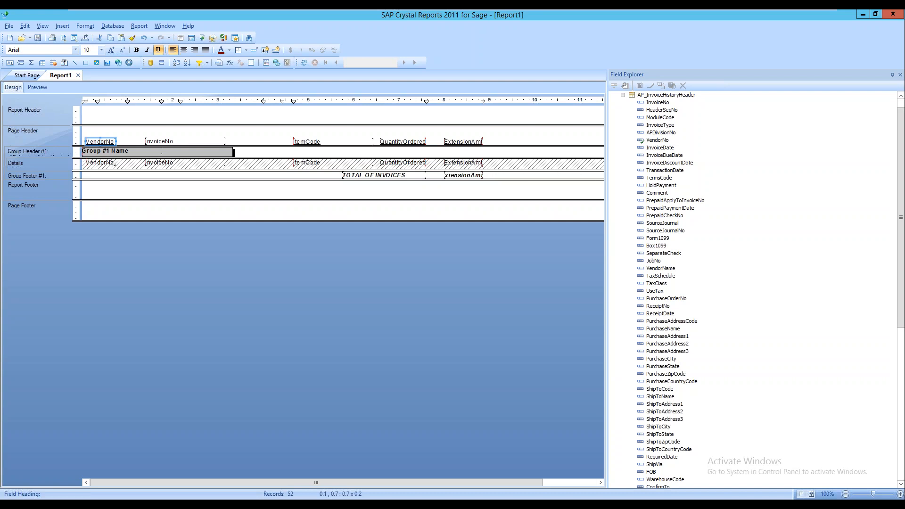
{"action": "left_click", "coordinate": [39, 89]}
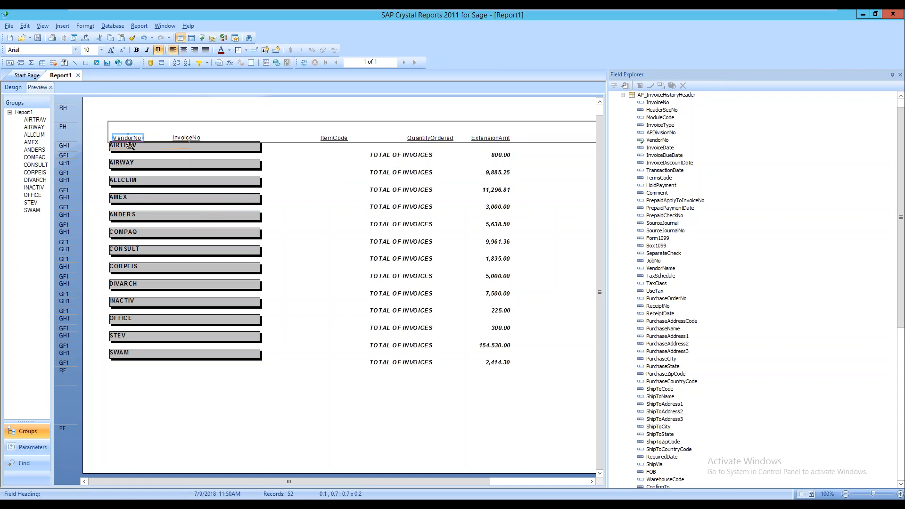
{"action": "left_click", "coordinate": [490, 171]}
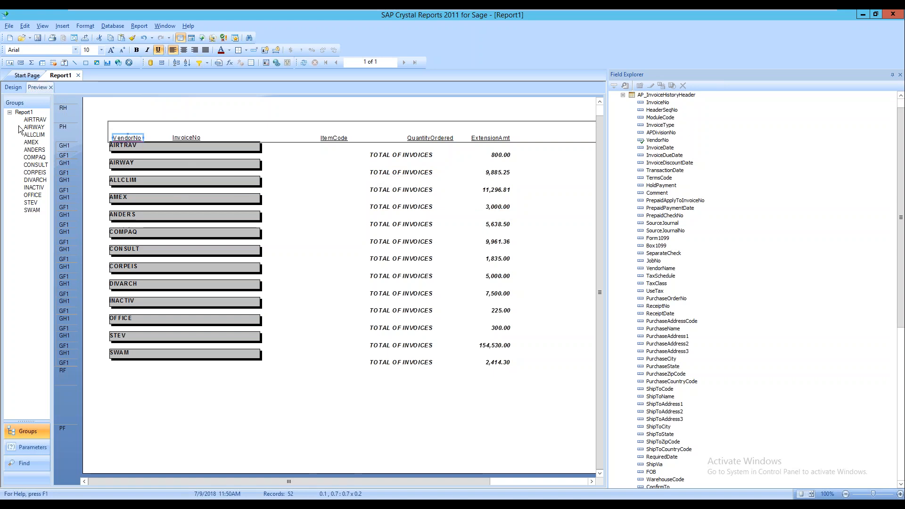
Unsuppress the Details section, preview the invoice lines again, and return to Design
{"action": "left_click", "coordinate": [21, 89]}
{"action": "right_click", "coordinate": [59, 171]}
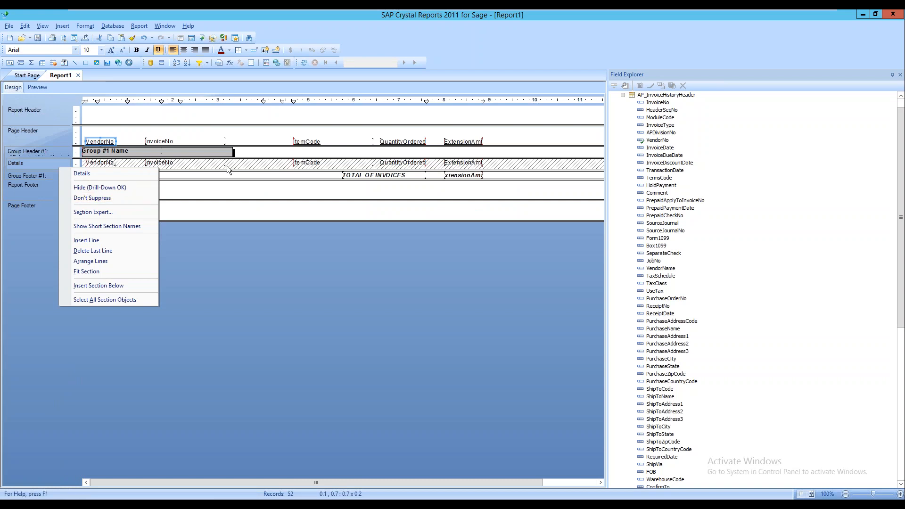
{"action": "left_click", "coordinate": [105, 198]}
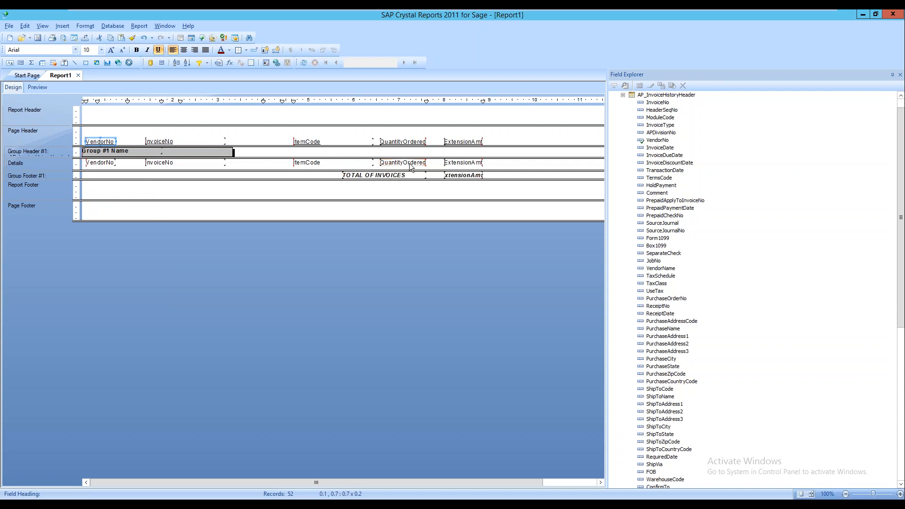
{"action": "left_click", "coordinate": [37, 87]}
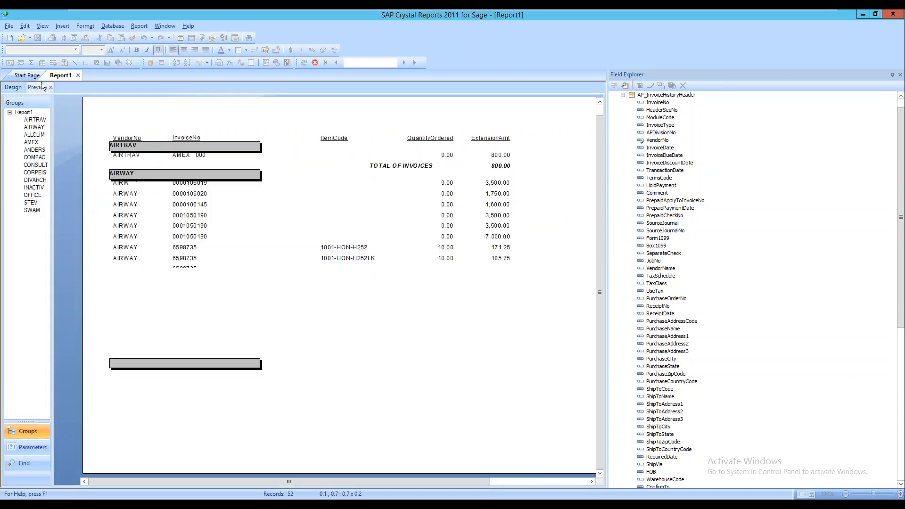
{"action": "left_click", "coordinate": [13, 87]}
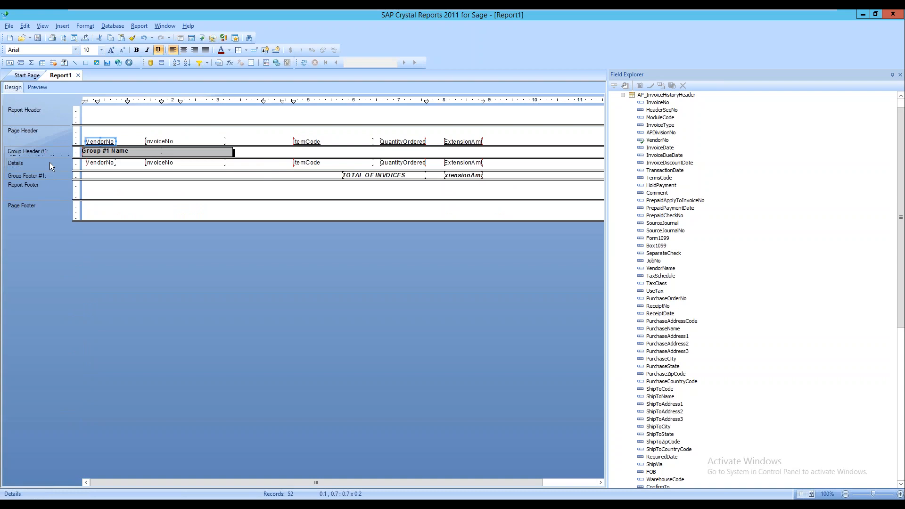
In the Details Section Expert, tick Suppress (No Drill-Down) and start its x-2 condition formula
{"action": "right_click", "coordinate": [73, 163]}
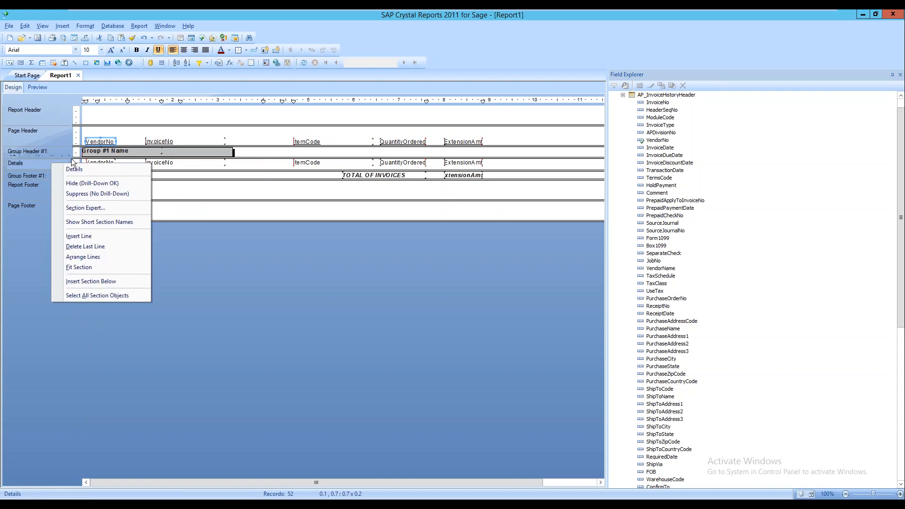
{"action": "left_click", "coordinate": [95, 209]}
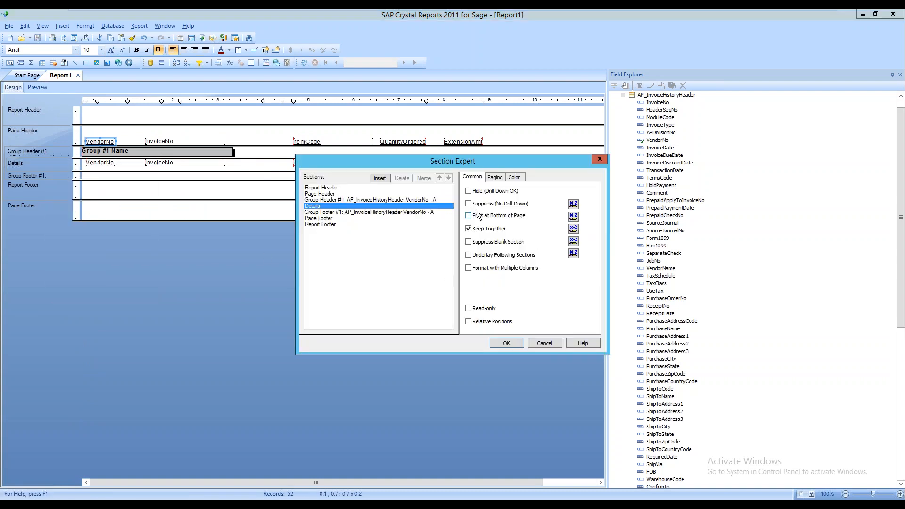
{"action": "left_click_drag", "start_coordinate": [409, 163], "coordinate": [286, 187]}
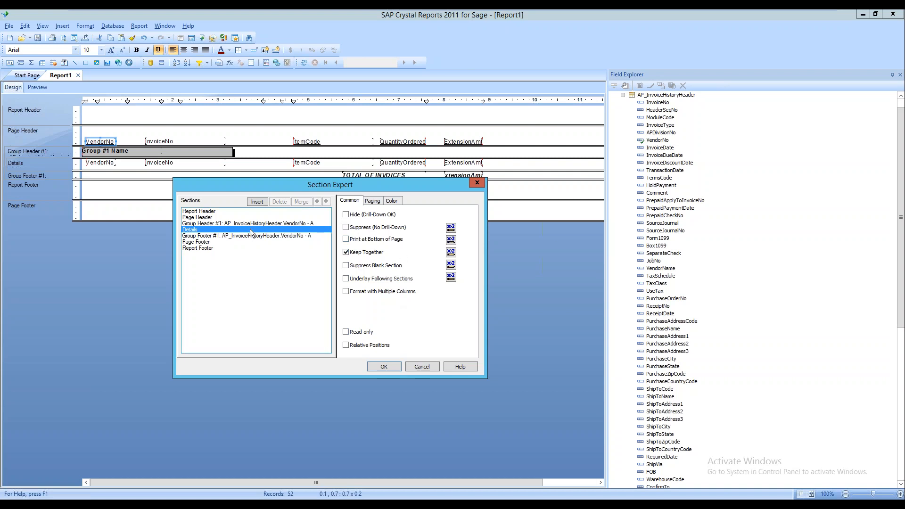
{"action": "left_click", "coordinate": [348, 228]}
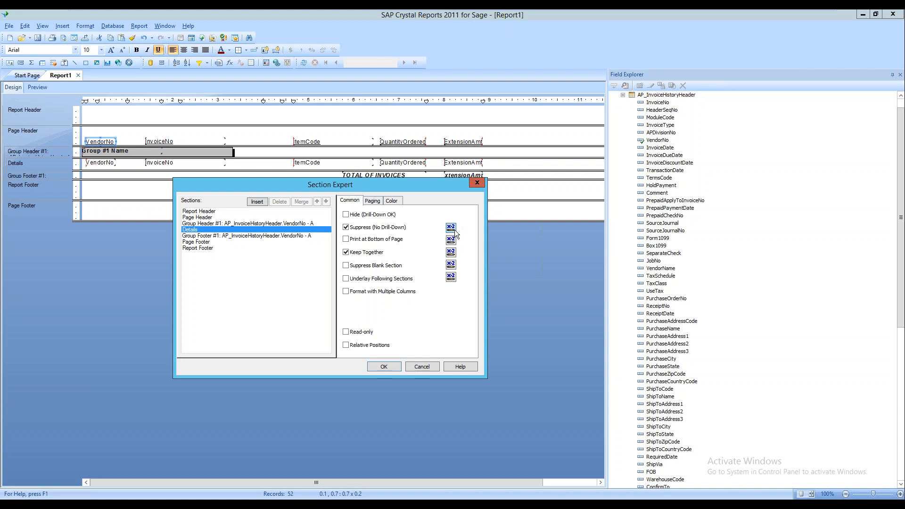
{"action": "left_click", "coordinate": [454, 229]}
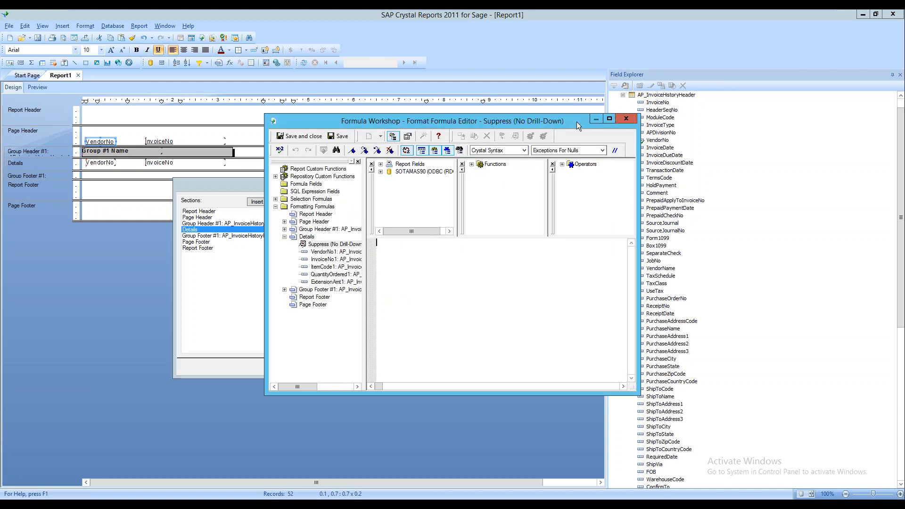
Write the suppress formula AP_InvoiceHistoryDetail.ExtensionAmt = 0.00 in the Formula Workshop
{"action": "left_click_drag", "start_coordinate": [575, 123], "coordinate": [494, 109]}
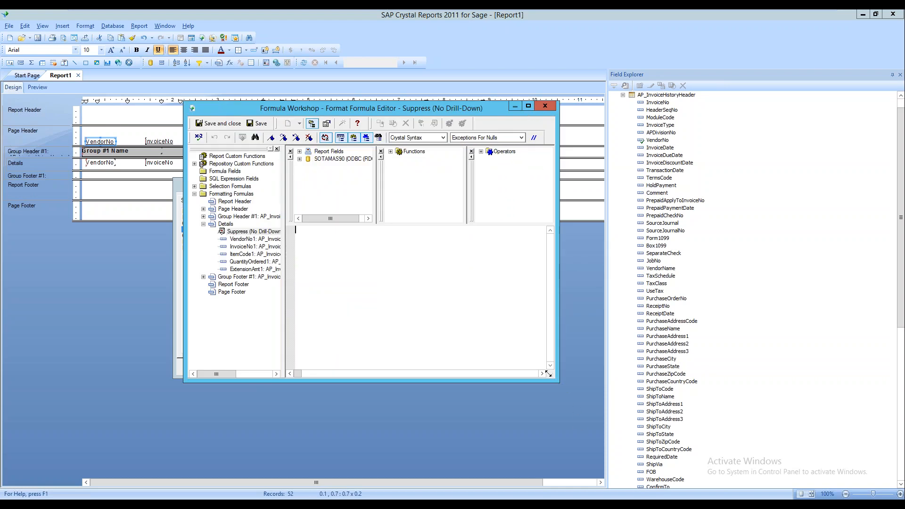
{"action": "left_click_drag", "start_coordinate": [553, 377], "coordinate": [678, 392]}
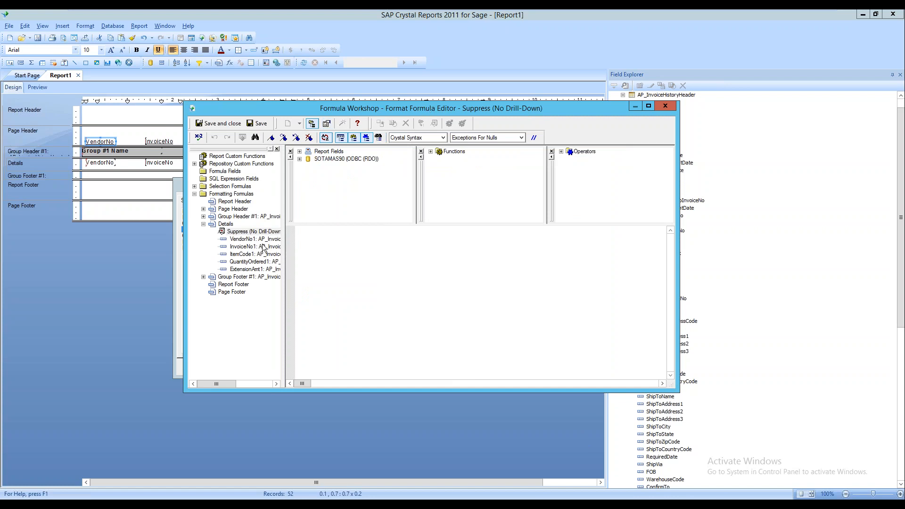
{"action": "left_click", "coordinate": [300, 159]}
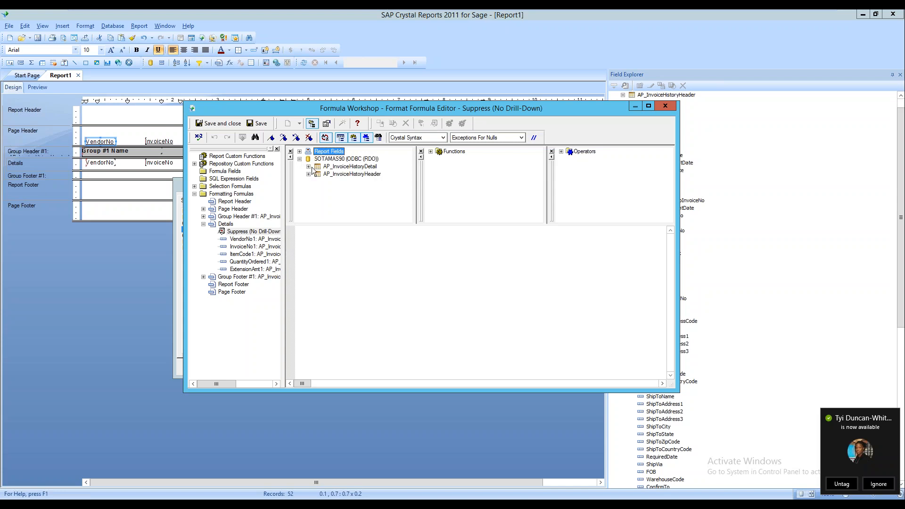
{"action": "left_click", "coordinate": [308, 167]}
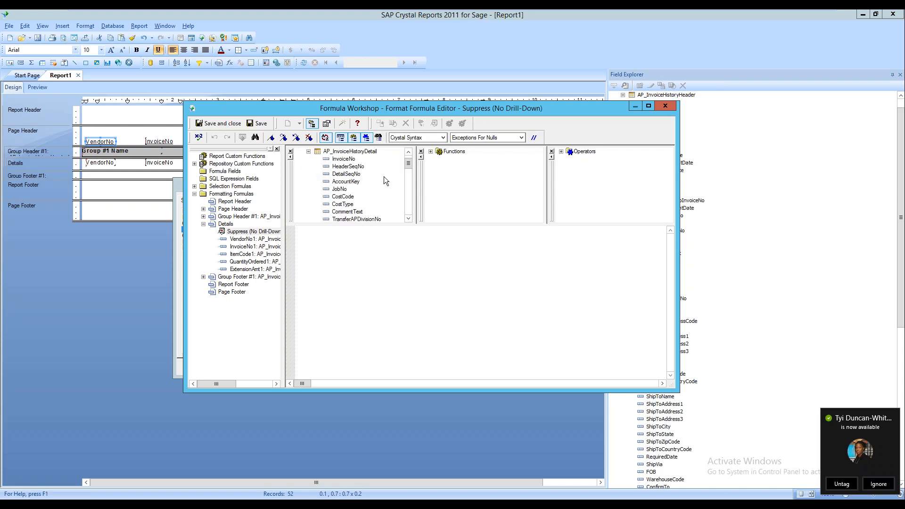
{"action": "left_click_drag", "start_coordinate": [408, 163], "coordinate": [409, 208]}
{"action": "left_click", "coordinate": [356, 220]}
{"action": "scroll", "coordinate": [356, 221], "scroll_direction": "down", "scroll_amount": 1}
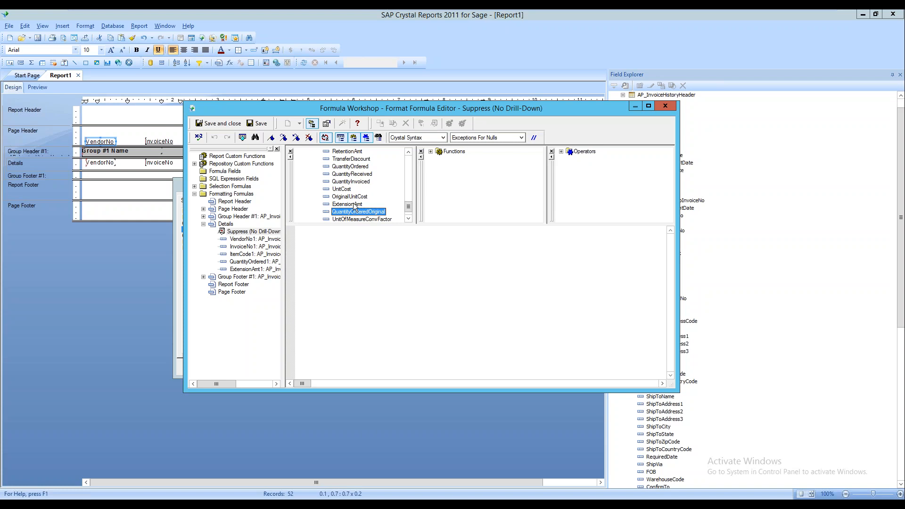
{"action": "double_click", "coordinate": [356, 205]}
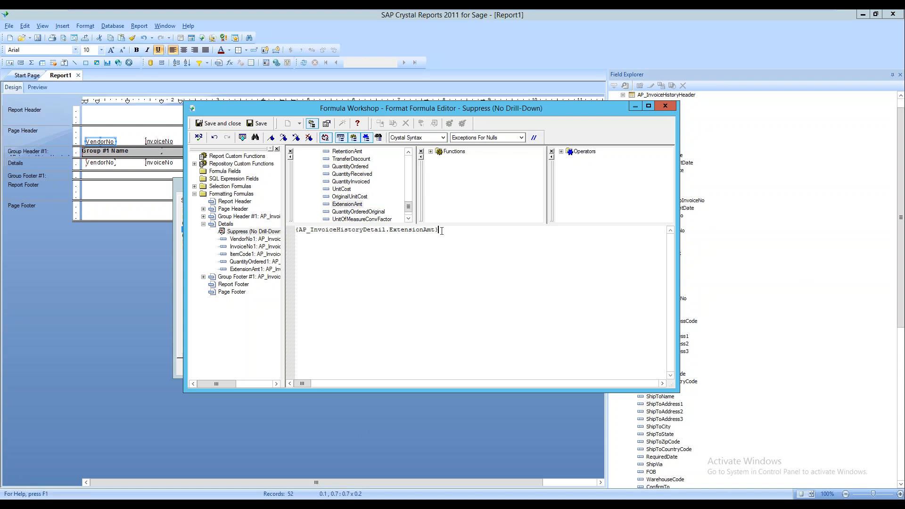
{"action": "type", "text": "=0.00"}
Check the formula without errors, close the workshop, and confirm the Section Expert
{"action": "left_click", "coordinate": [200, 138]}
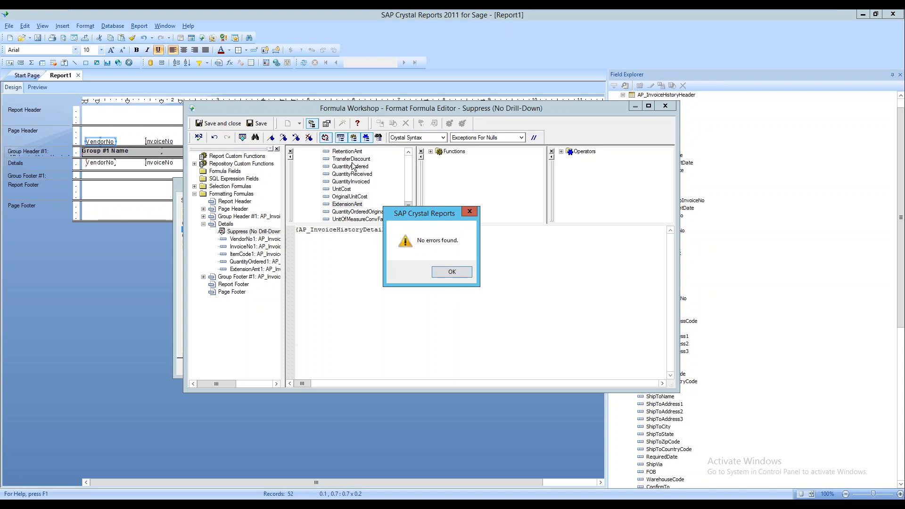
{"action": "left_click", "coordinate": [457, 271]}
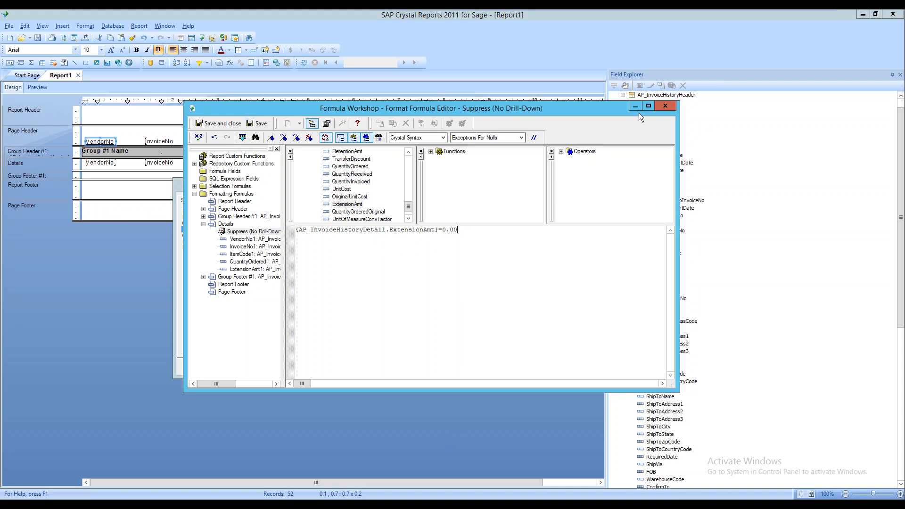
{"action": "left_click", "coordinate": [665, 106]}
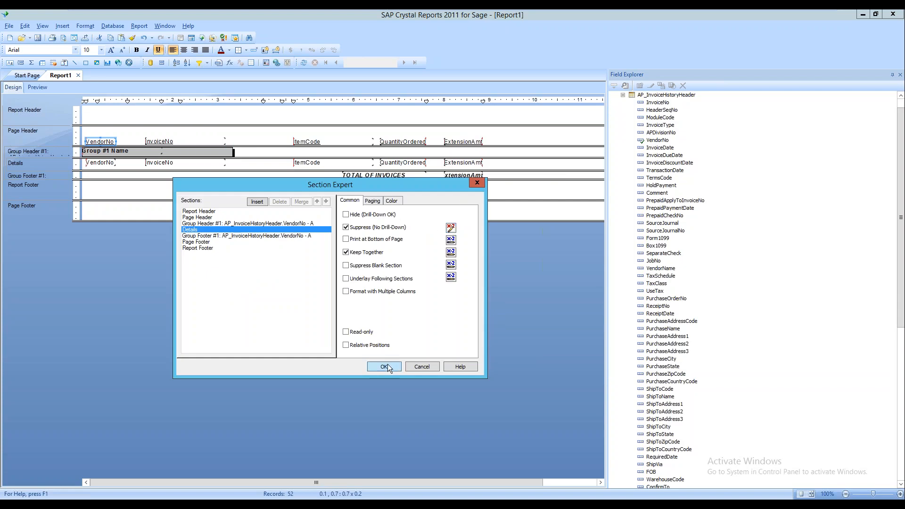
{"action": "left_click", "coordinate": [384, 367]}
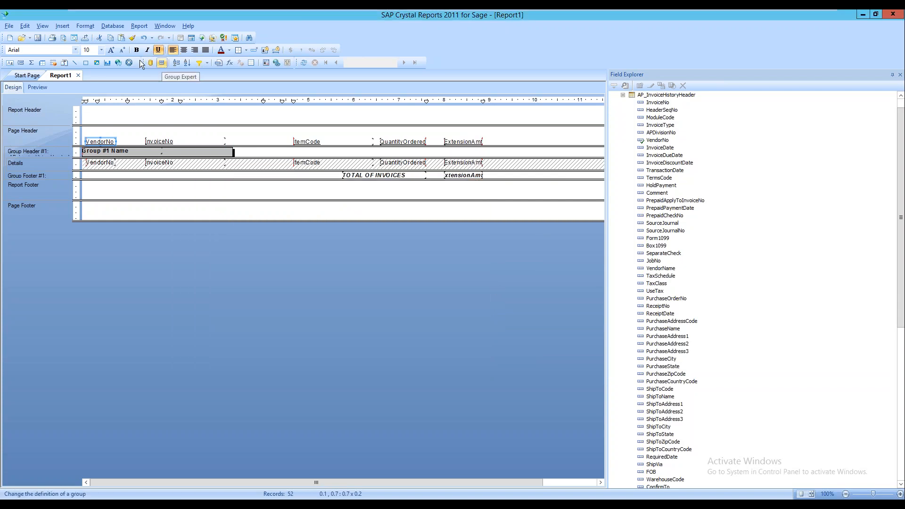
{"action": "left_click", "coordinate": [38, 86]}
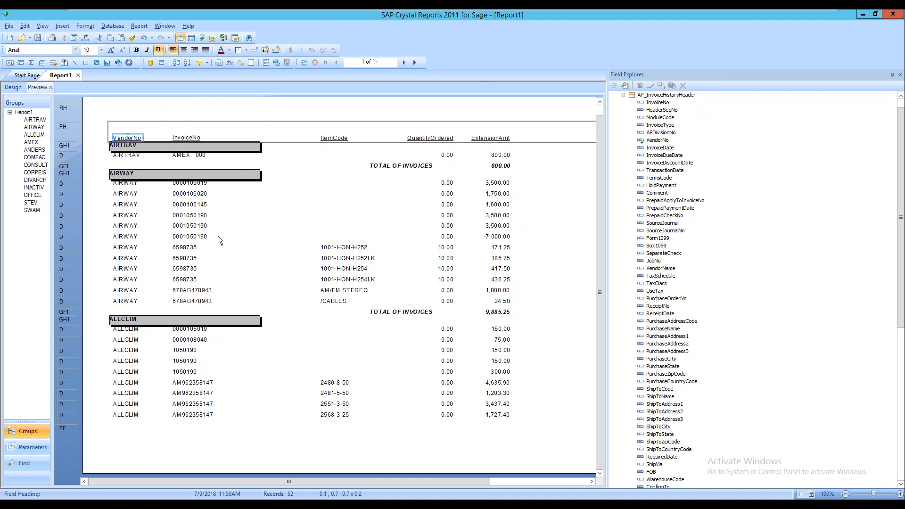
{"action": "left_click", "coordinate": [17, 90]}
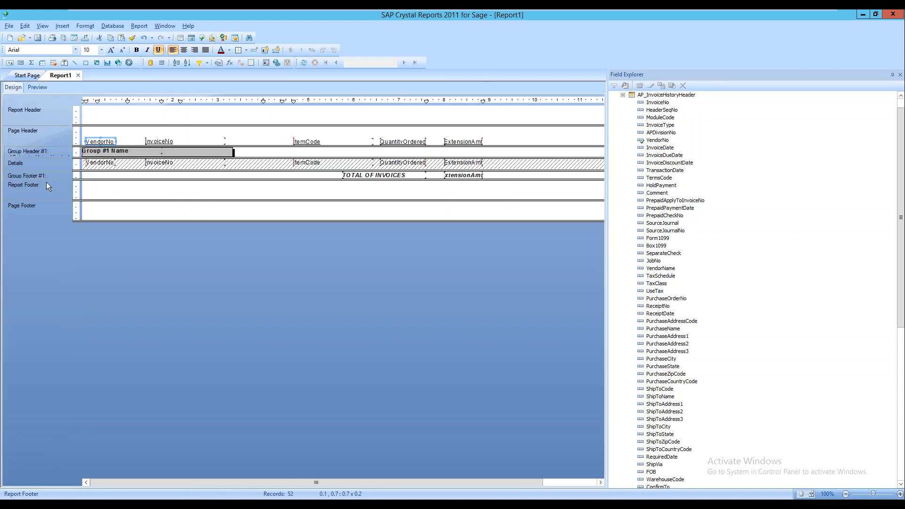
Reopen the Details suppress formula and select its =0.00 comparison
{"action": "right_click", "coordinate": [43, 159]}
{"action": "left_click", "coordinate": [43, 170]}
{"action": "right_click", "coordinate": [62, 168]}
{"action": "left_click", "coordinate": [100, 205]}
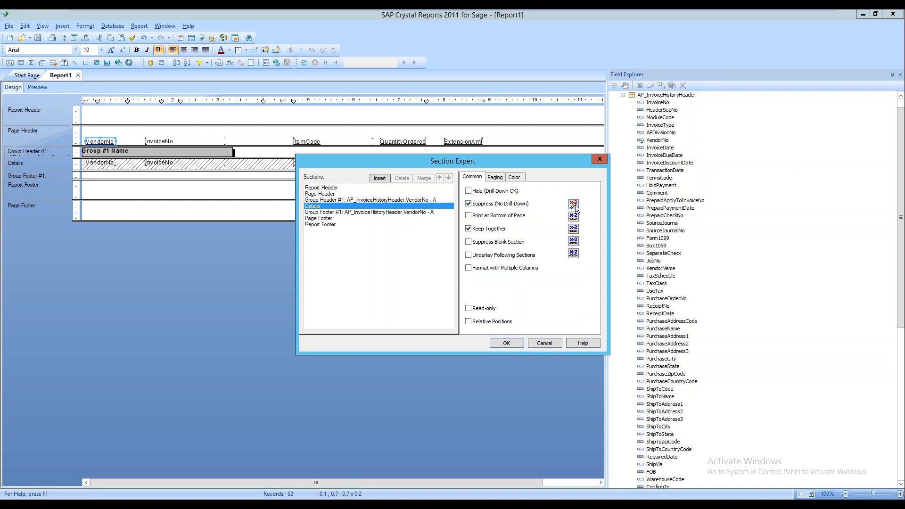
{"action": "left_click", "coordinate": [573, 206]}
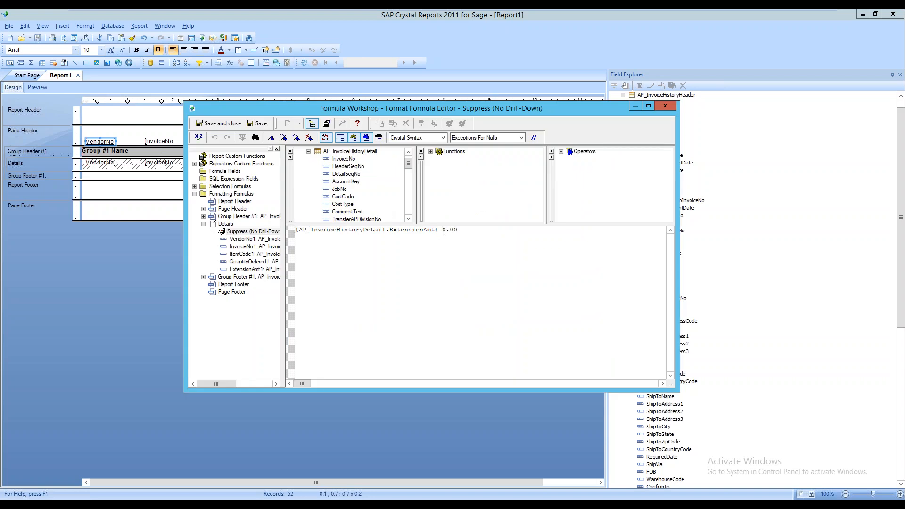
{"action": "left_click_drag", "start_coordinate": [438, 230], "coordinate": [457, 230]}
Change the formula so it reads ExtensionAmt > 500.00
{"action": "left_click", "coordinate": [431, 151]}
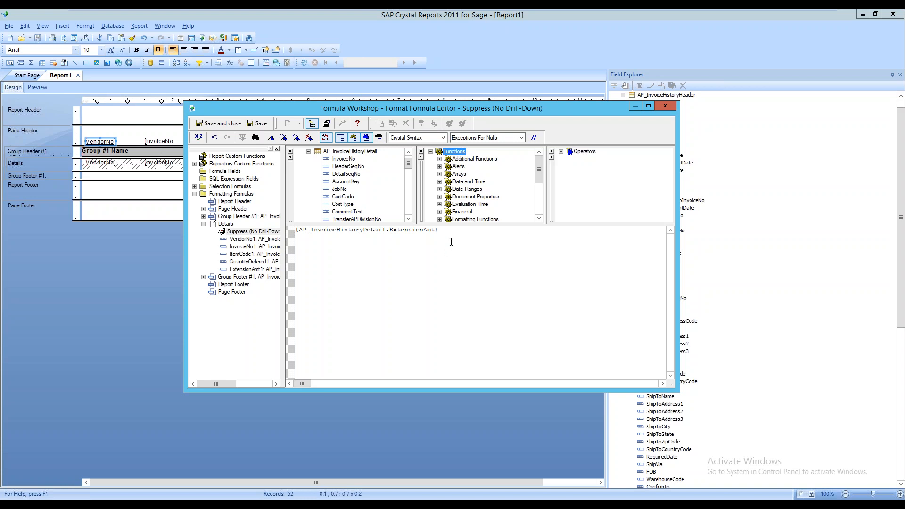
{"action": "left_click", "coordinate": [446, 228]}
{"action": "type", "text": "."}
{"action": "key", "text": "BackSpace"}
{"action": "type", "text": ">500.00"}
Check the formula error-free, save it on closing, and confirm the Section Expert
{"action": "left_click", "coordinate": [199, 138]}
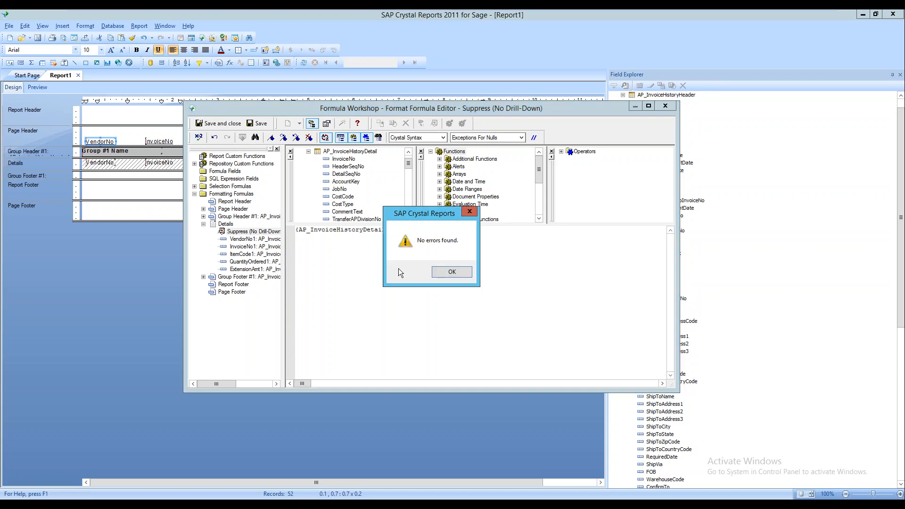
{"action": "left_click", "coordinate": [434, 269]}
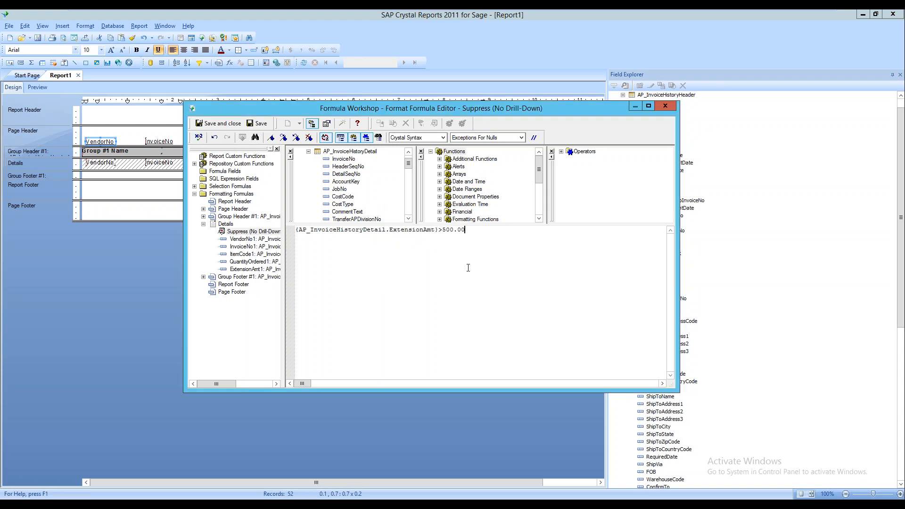
{"action": "left_click", "coordinate": [665, 105]}
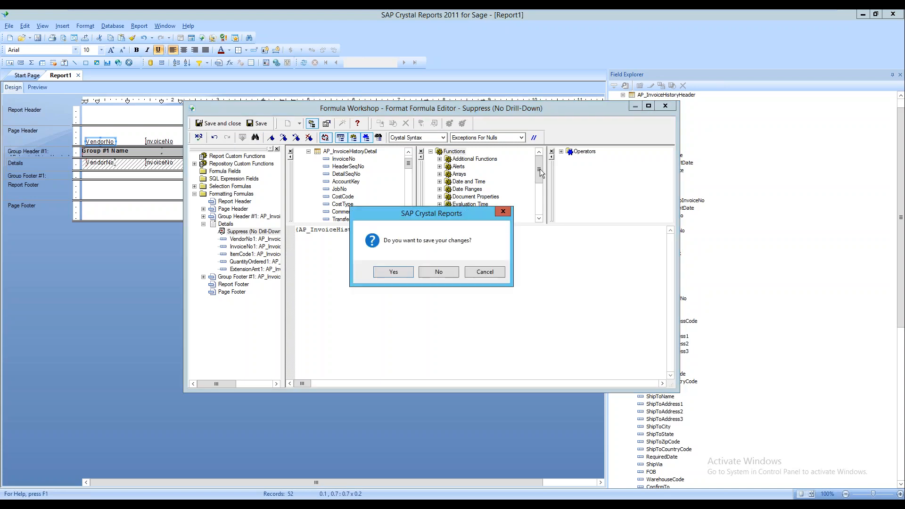
{"action": "left_click", "coordinate": [393, 271]}
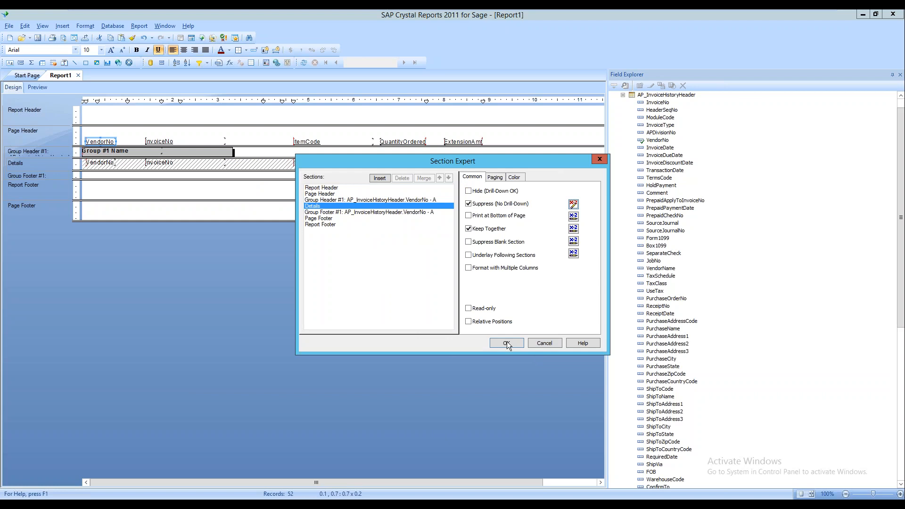
{"action": "left_click", "coordinate": [506, 341]}
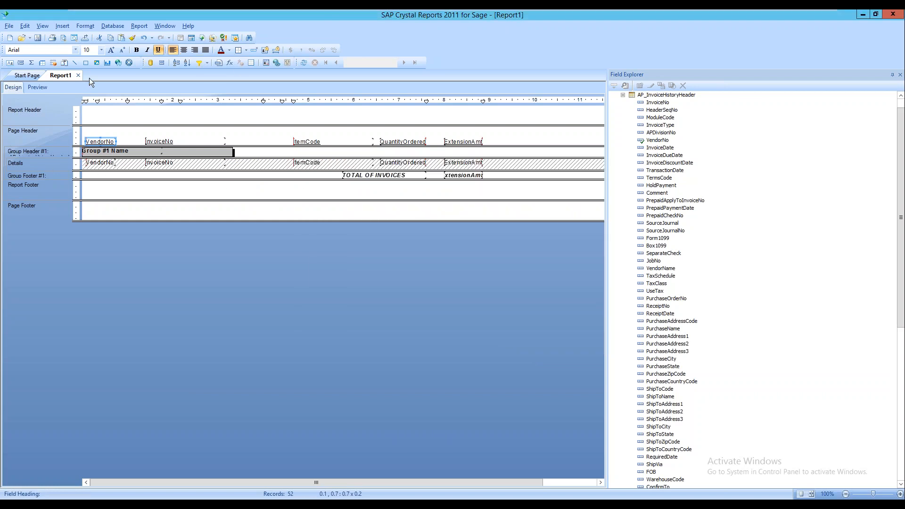
Refresh the report data, then reopen the Details suppress formula from the Section Expert
{"action": "left_click", "coordinate": [305, 64]}
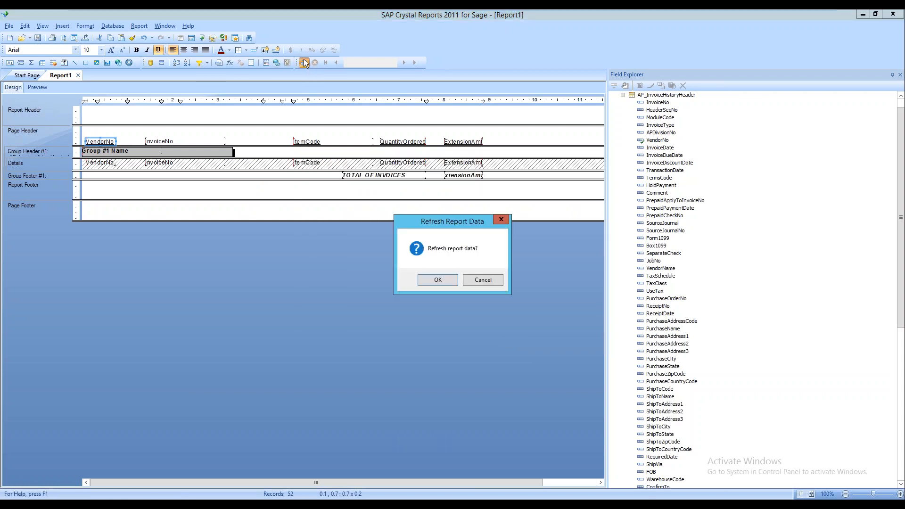
{"action": "left_click", "coordinate": [445, 280]}
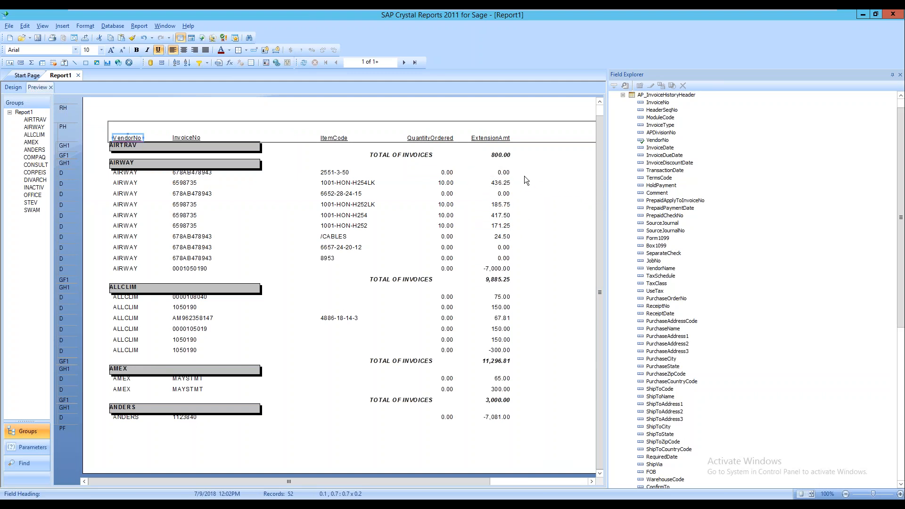
{"action": "left_click", "coordinate": [16, 86]}
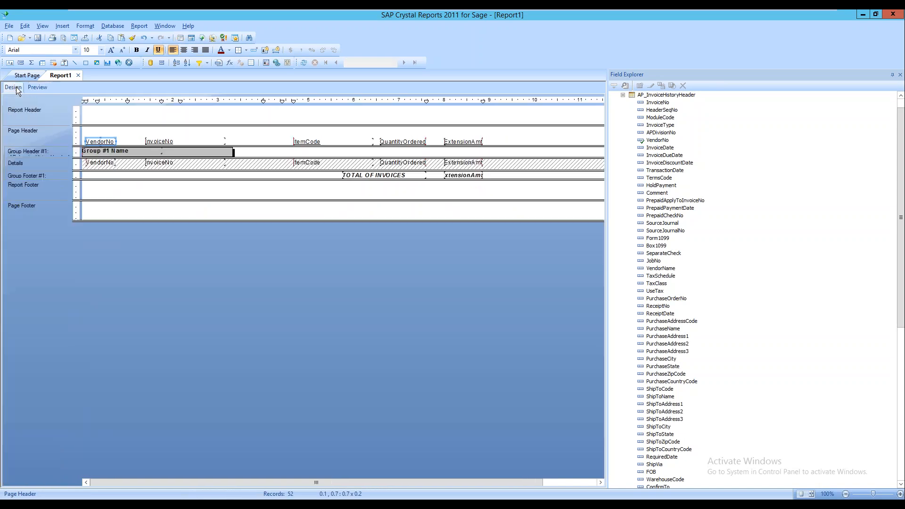
{"action": "right_click", "coordinate": [57, 163]}
{"action": "left_click", "coordinate": [58, 162]}
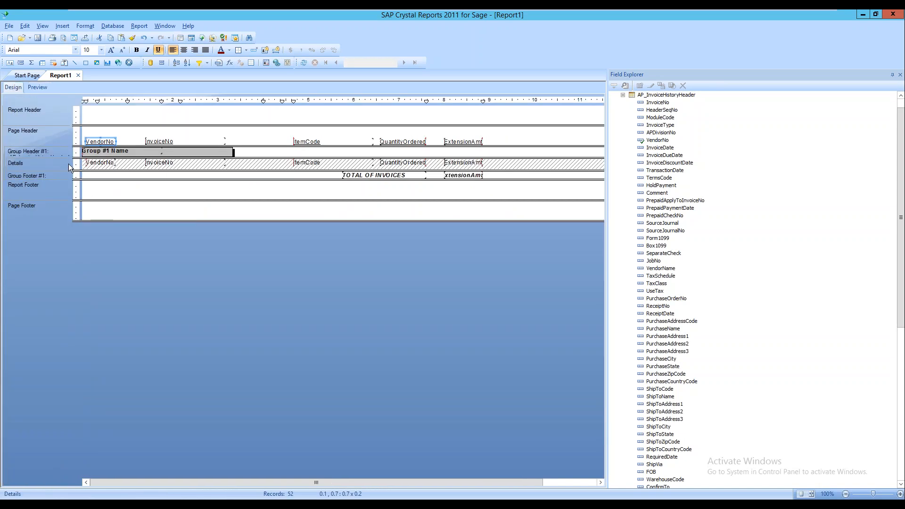
{"action": "right_click", "coordinate": [60, 165]}
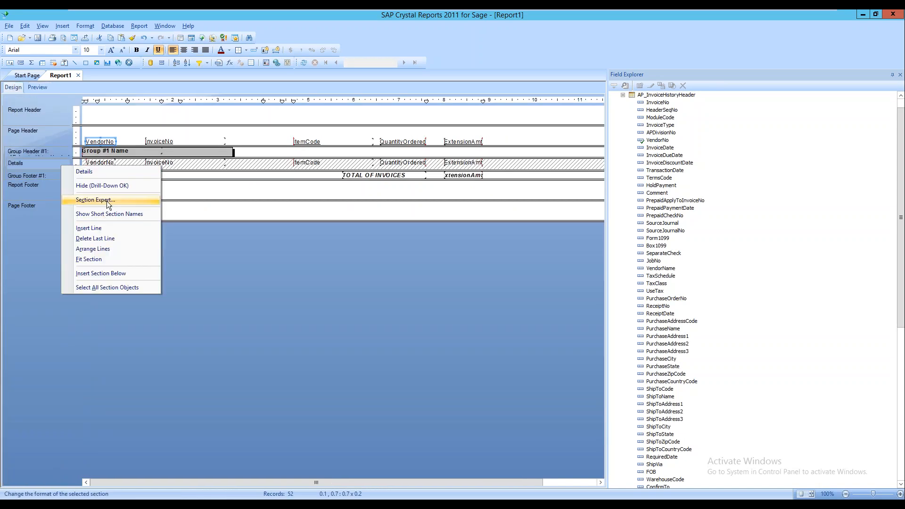
{"action": "left_click", "coordinate": [97, 200]}
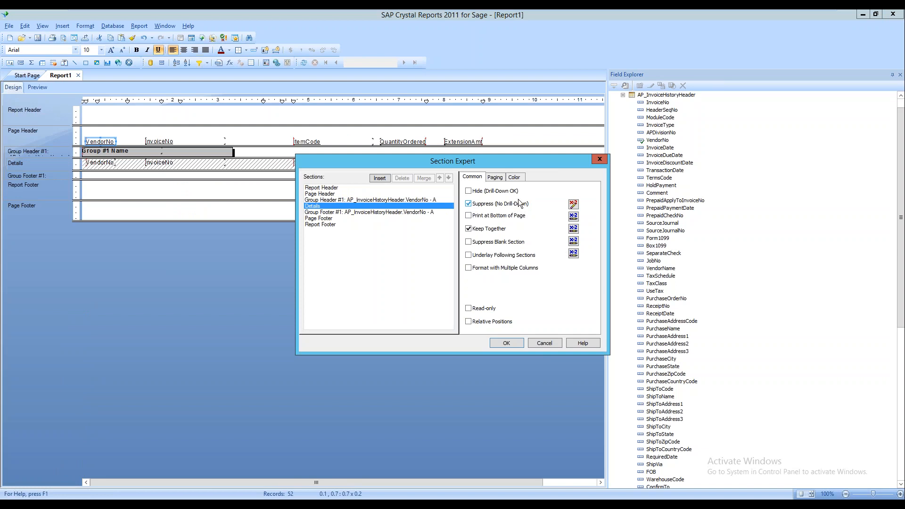
{"action": "left_click", "coordinate": [573, 204]}
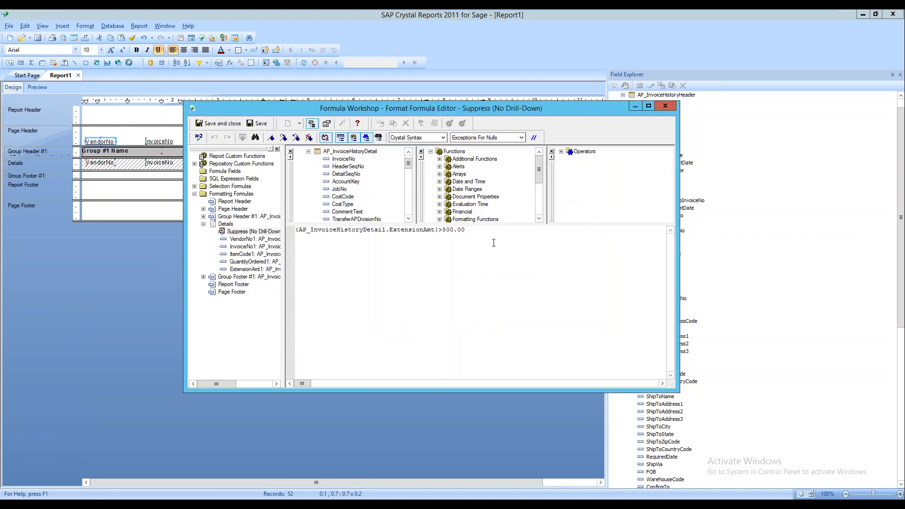
Delete the >500.00 comparison and the ExtensionAmt reference, leaving the formula empty
{"action": "left_click_drag", "start_coordinate": [466, 232], "coordinate": [440, 234]}
{"action": "key", "text": "Delete"}
{"action": "left_click_drag", "start_coordinate": [456, 236], "coordinate": [294, 233]}
{"action": "key", "text": "Delete"}
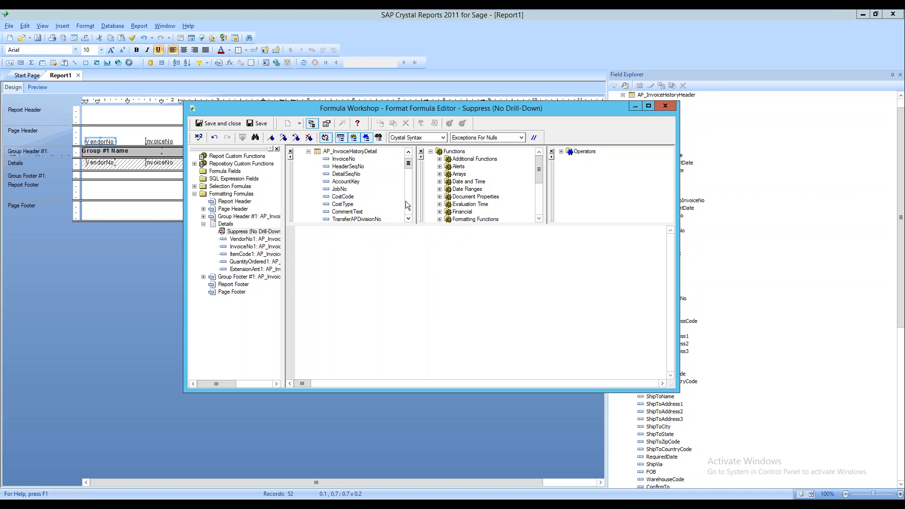
Browse the Additional Functions, Math, Strings and Operators lists in the Formula Workshop
{"action": "left_click", "coordinate": [440, 159]}
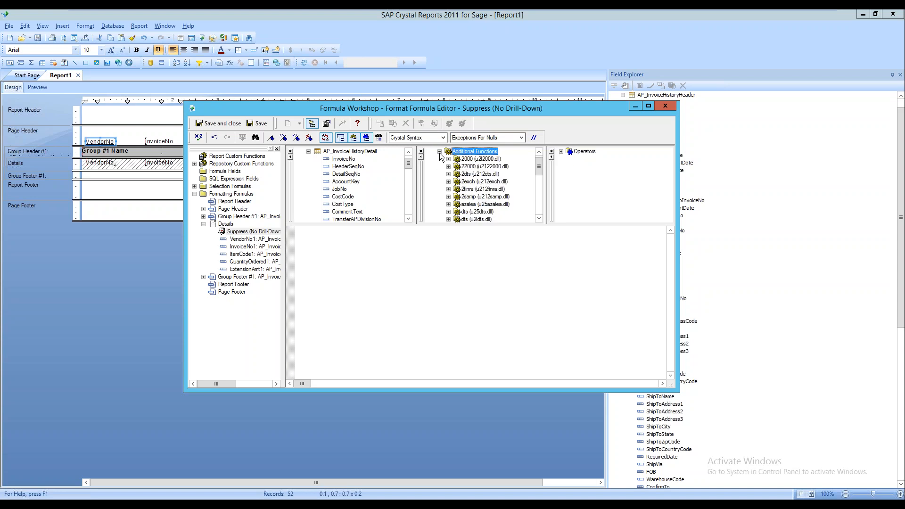
{"action": "left_click", "coordinate": [439, 152]}
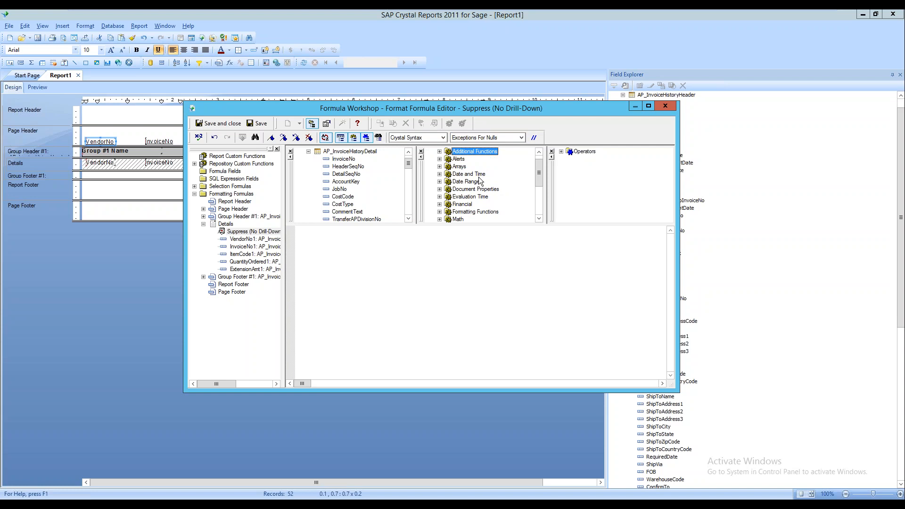
{"action": "scroll", "coordinate": [517, 194], "scroll_direction": "down", "scroll_amount": 3}
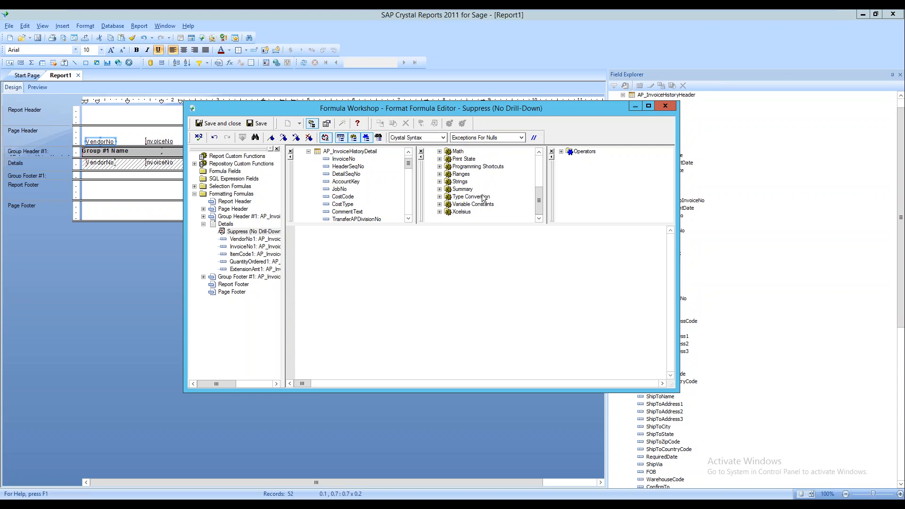
{"action": "left_click", "coordinate": [439, 152]}
{"action": "scroll", "coordinate": [501, 190], "scroll_direction": "down", "scroll_amount": 6}
{"action": "left_click", "coordinate": [439, 181]}
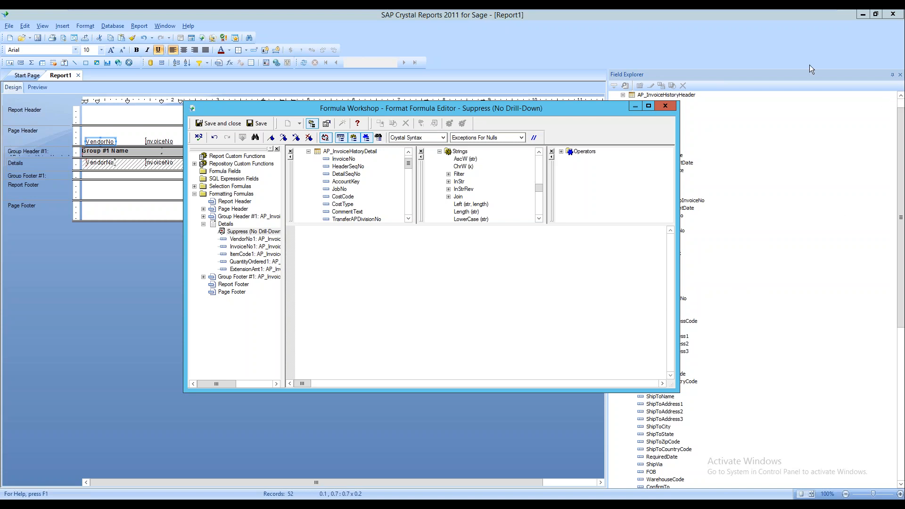
{"action": "left_click", "coordinate": [439, 151]}
{"action": "left_click", "coordinate": [560, 151]}
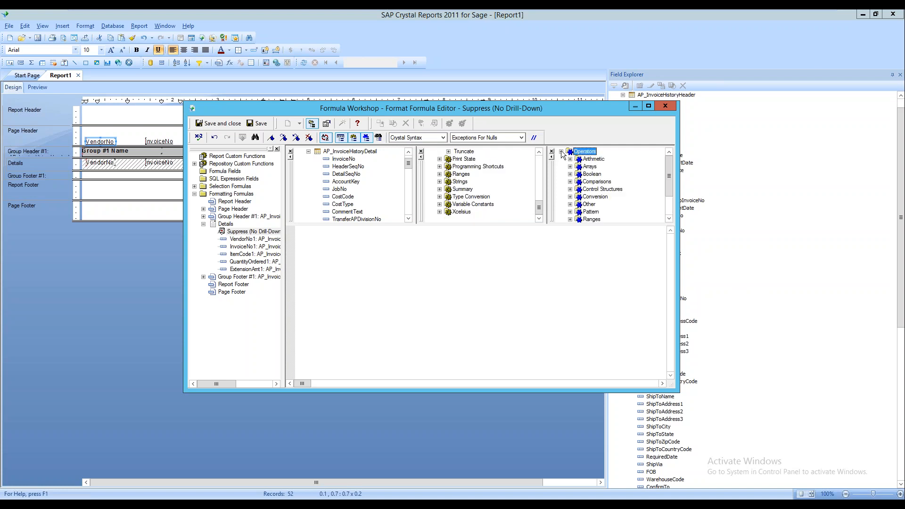
{"action": "left_click_drag", "start_coordinate": [669, 175], "coordinate": [669, 194]}
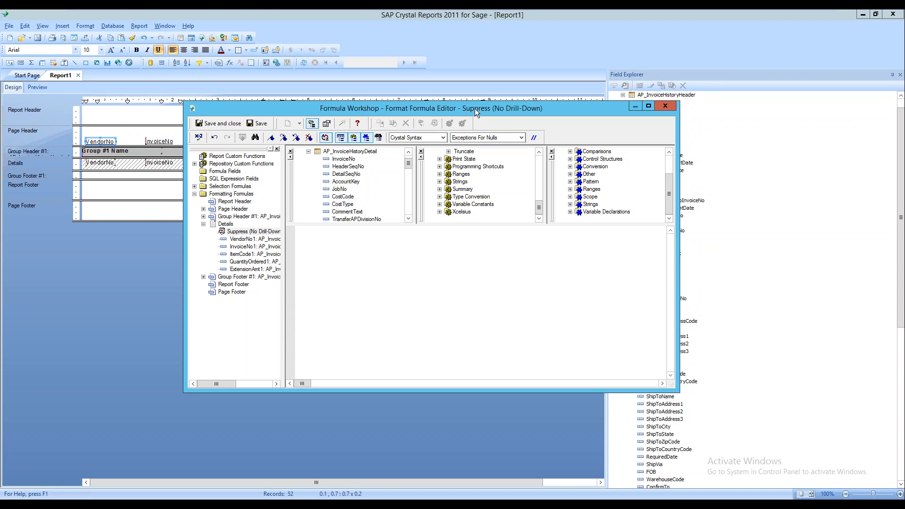
{"action": "left_click_drag", "start_coordinate": [478, 114], "coordinate": [493, 148]}
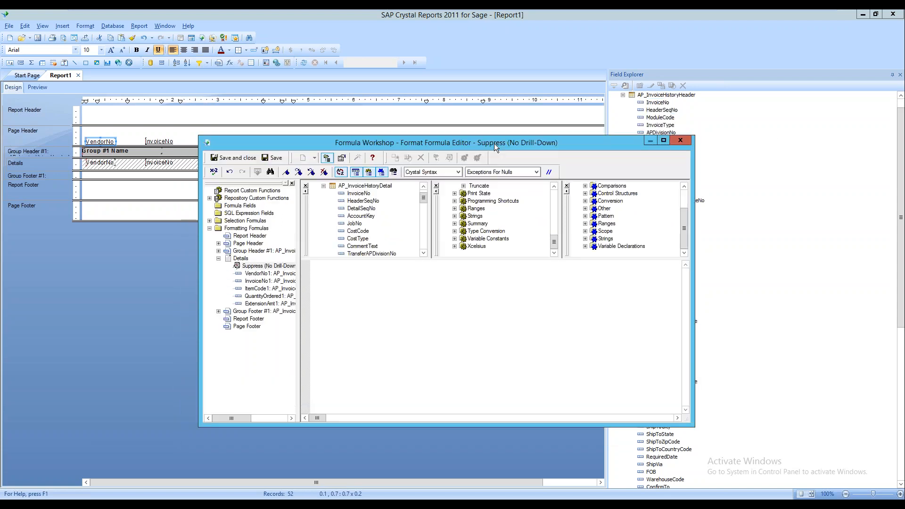
Discard the formula edits, turn off Details suppression, and preview all detail lines
{"action": "left_click", "coordinate": [680, 141]}
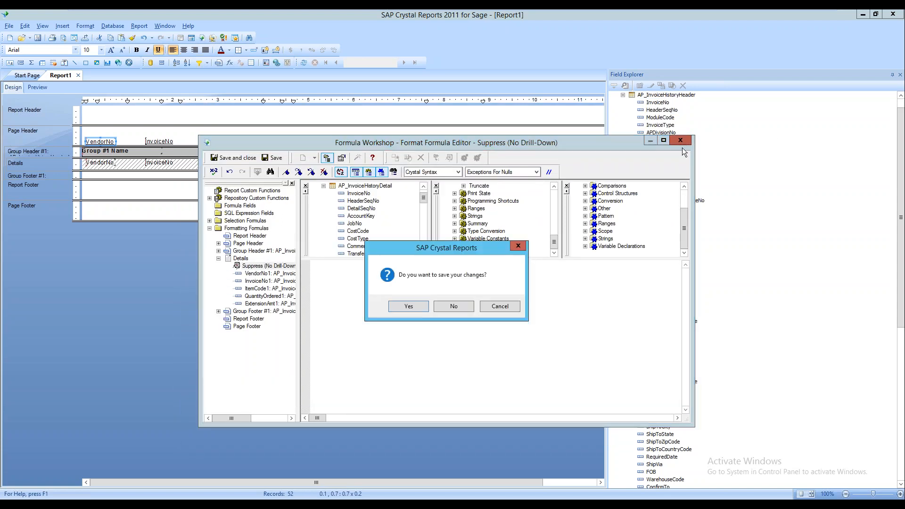
{"action": "left_click", "coordinate": [459, 306]}
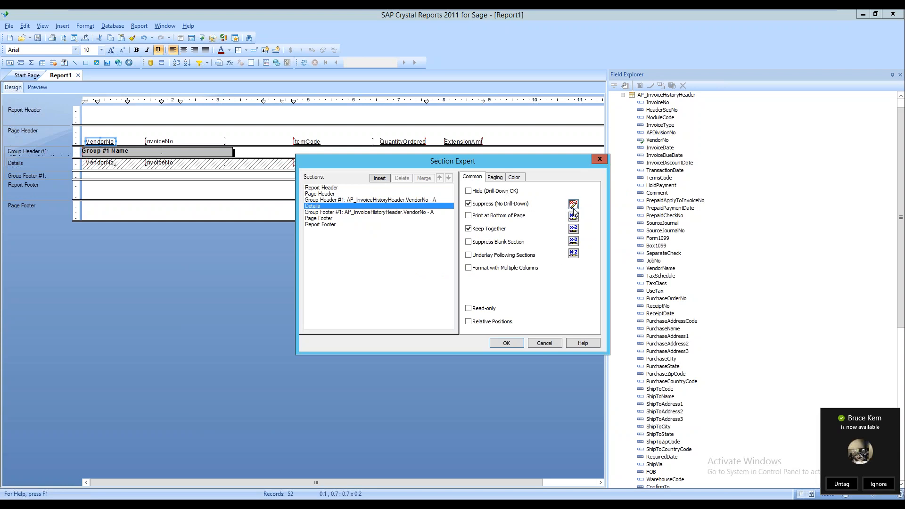
{"action": "left_click", "coordinate": [467, 204]}
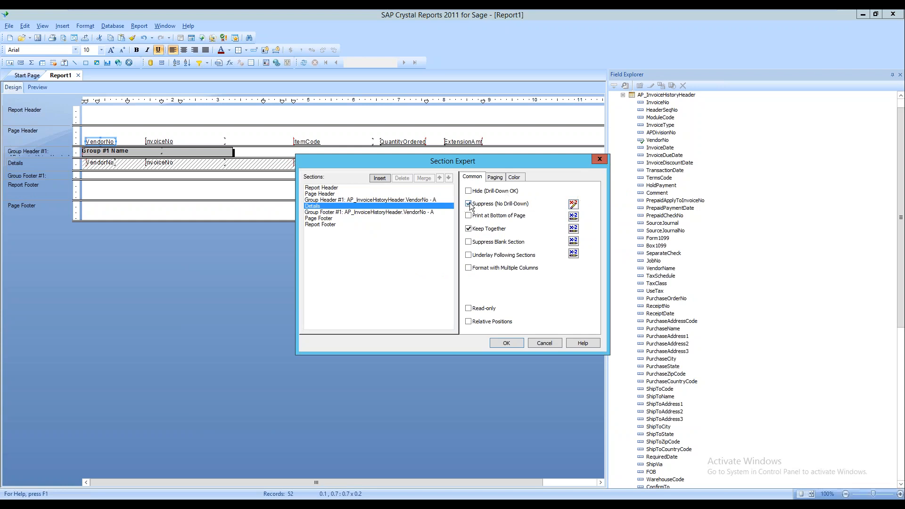
{"action": "left_click", "coordinate": [507, 343]}
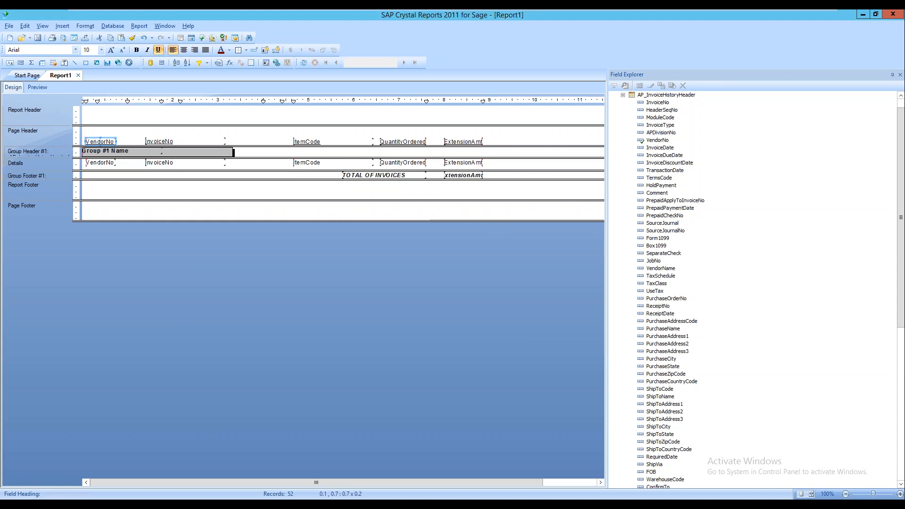
{"action": "left_click", "coordinate": [38, 91]}
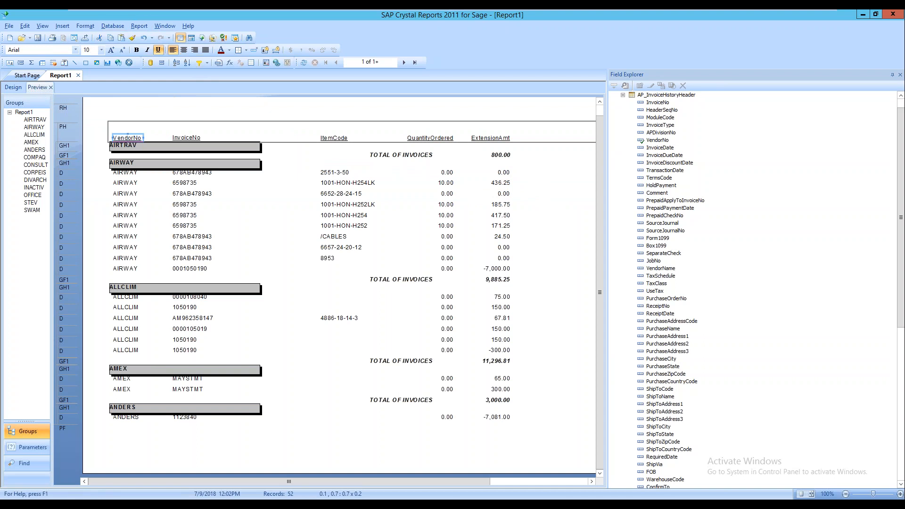
{"action": "left_click", "coordinate": [14, 87]}
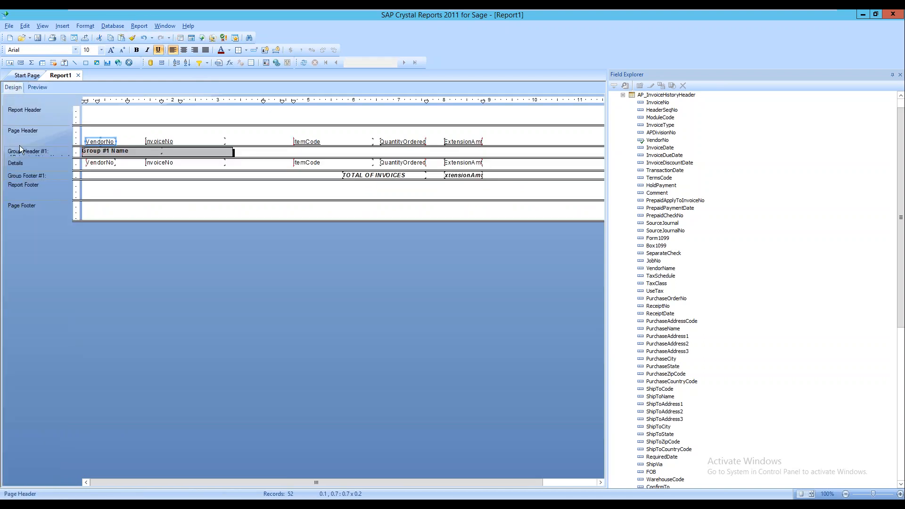
Reopen the Details suppress formula and delete all of its text
{"action": "right_click", "coordinate": [23, 162]}
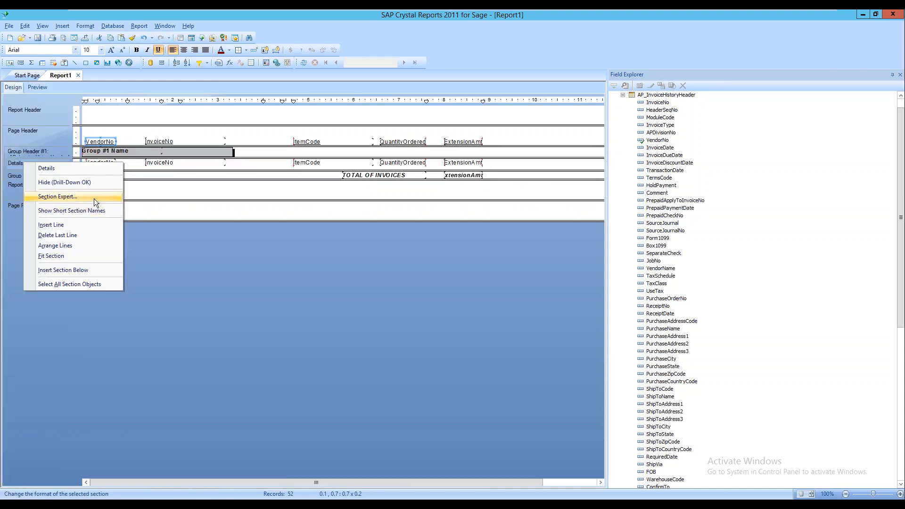
{"action": "left_click", "coordinate": [97, 197]}
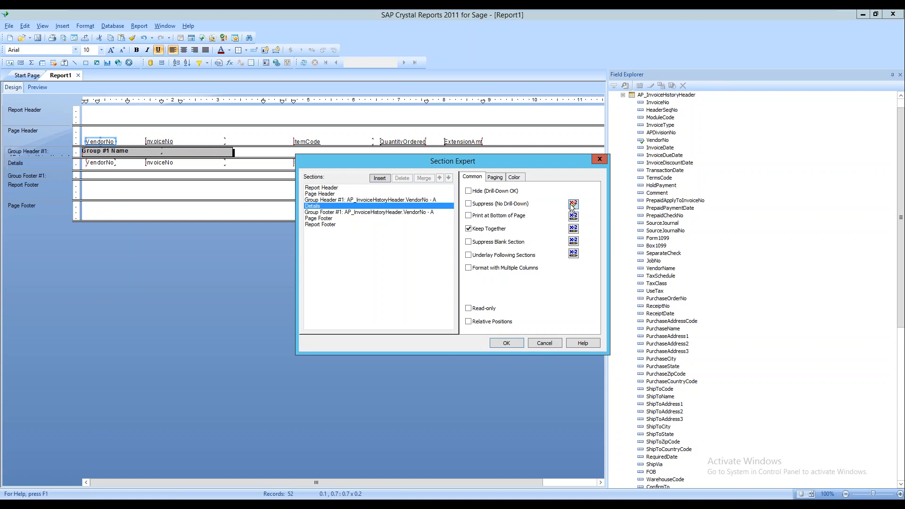
{"action": "left_click", "coordinate": [573, 204]}
{"action": "left_click_drag", "start_coordinate": [487, 265], "coordinate": [311, 264]}
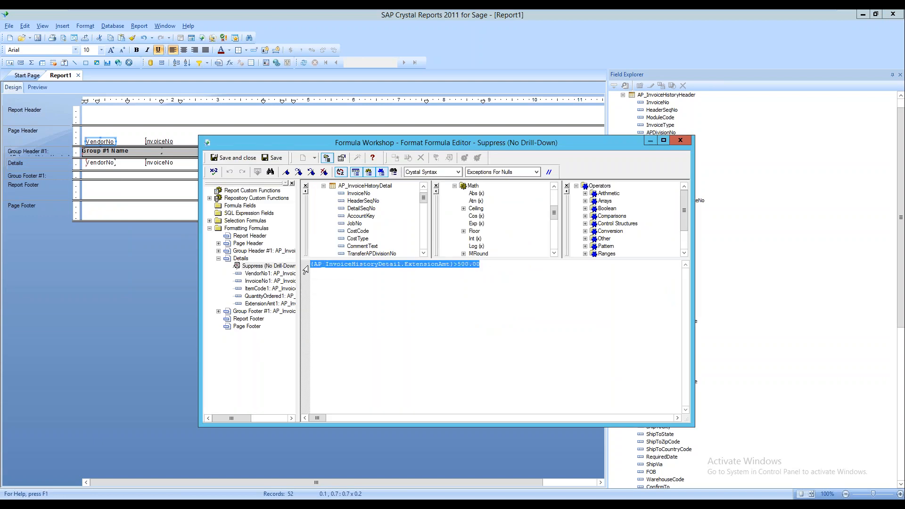
{"action": "key", "text": "Delete"}
Check and save the empty formula, close the workshop, and confirm the Section Expert
{"action": "left_click", "coordinate": [213, 171]}
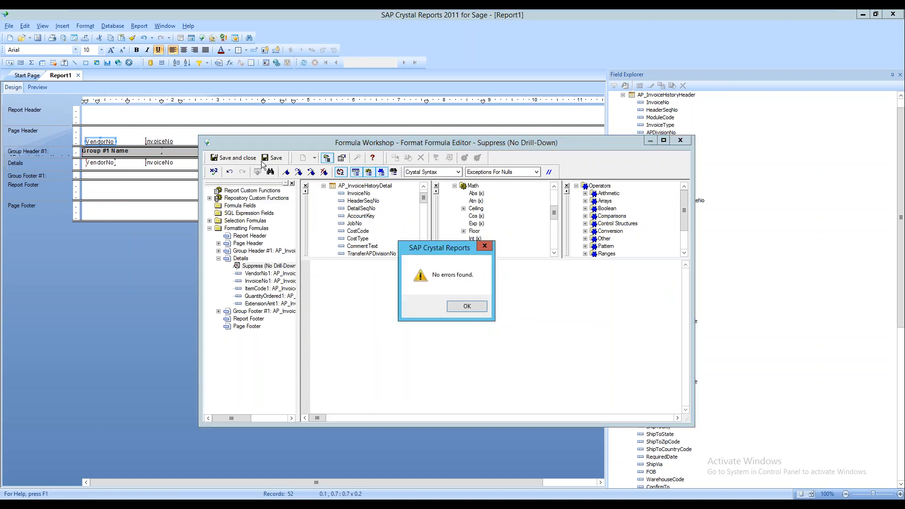
{"action": "left_click", "coordinate": [462, 304]}
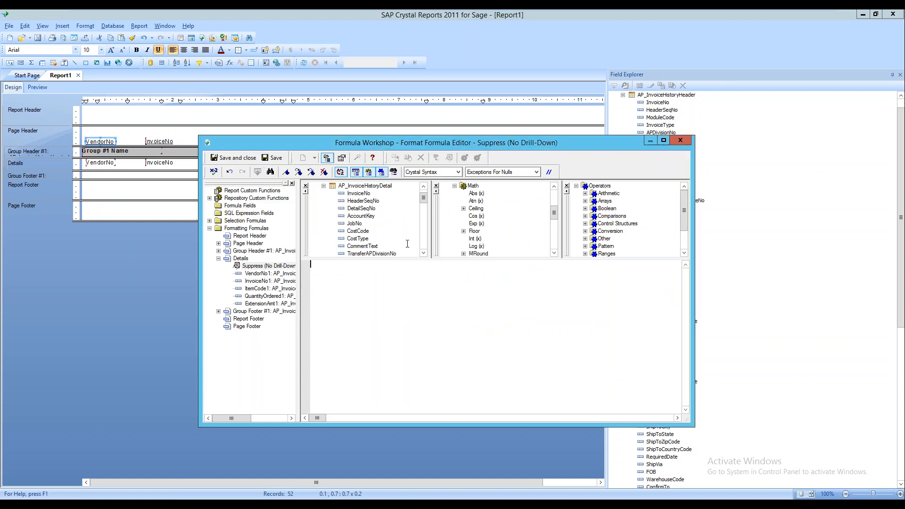
{"action": "left_click", "coordinate": [272, 159]}
{"action": "left_click", "coordinate": [213, 171]}
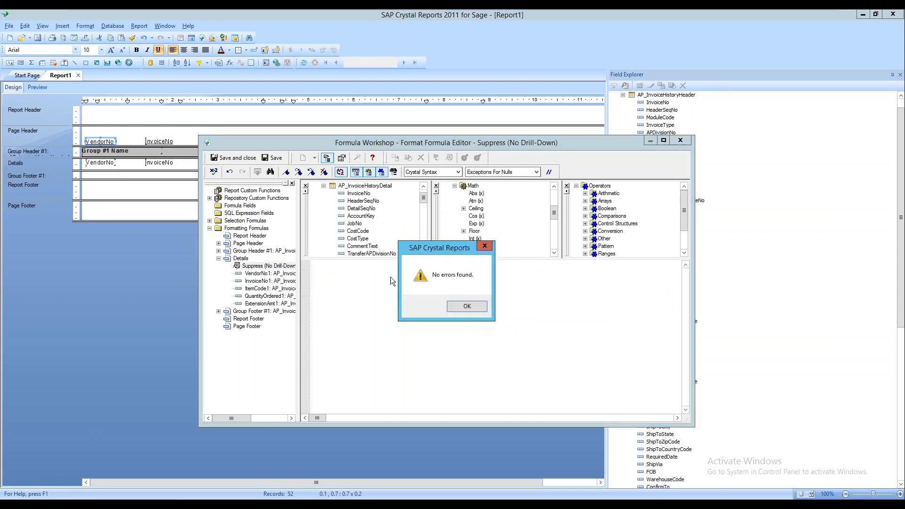
{"action": "left_click", "coordinate": [469, 311]}
{"action": "left_click", "coordinate": [271, 158]}
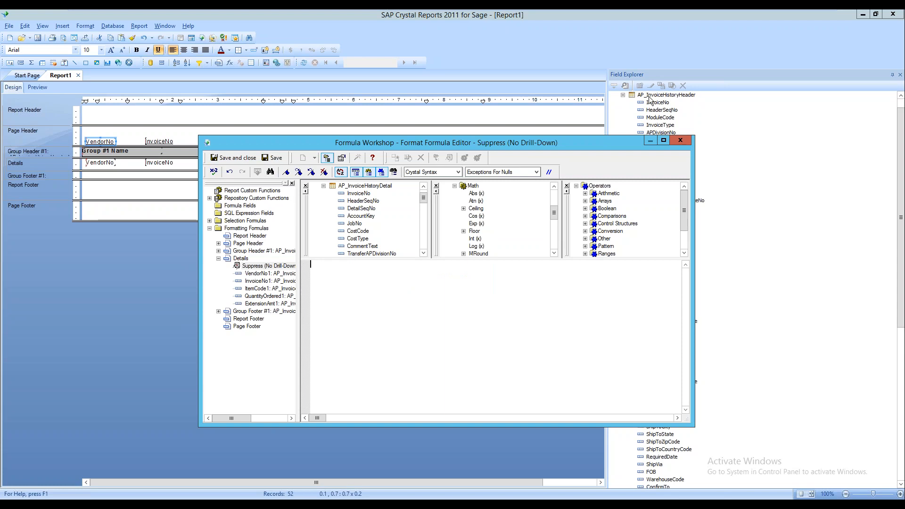
{"action": "left_click", "coordinate": [679, 140]}
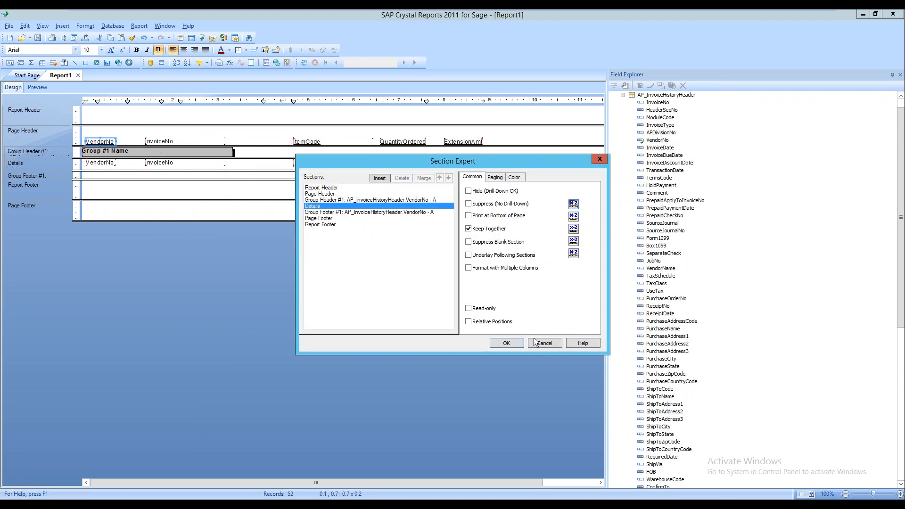
{"action": "left_click", "coordinate": [506, 343]}
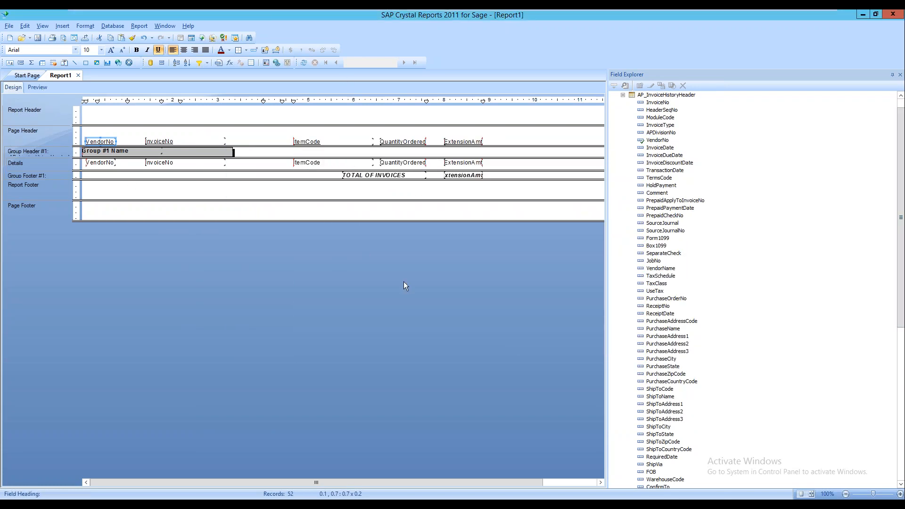
{"action": "left_click", "coordinate": [38, 88]}
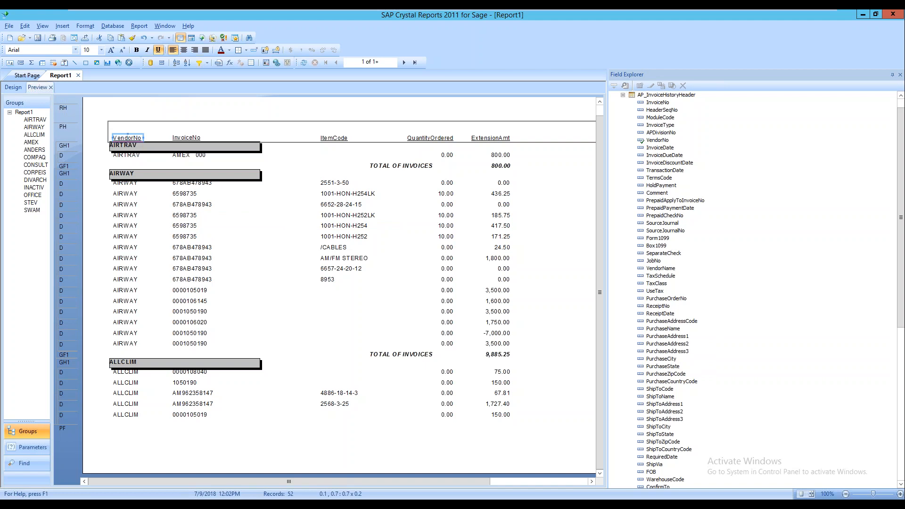
{"action": "left_click", "coordinate": [623, 95]}
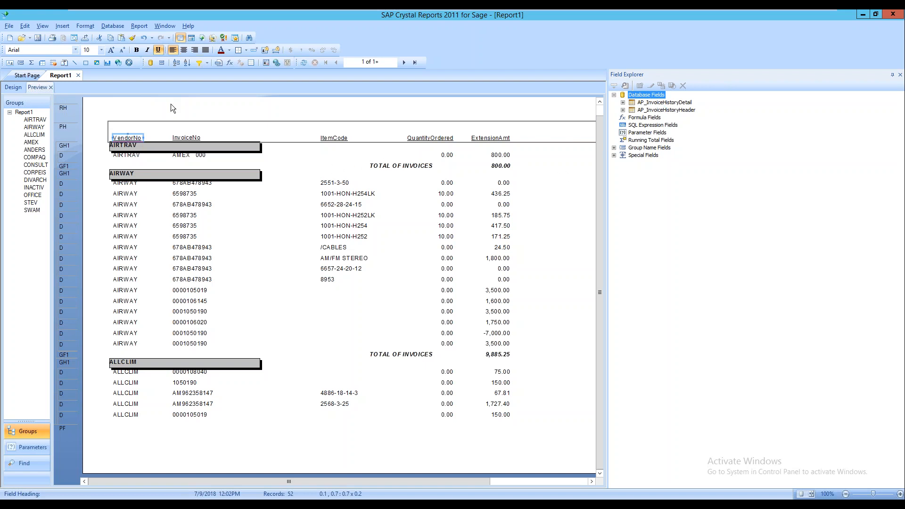
{"action": "left_click", "coordinate": [14, 87]}
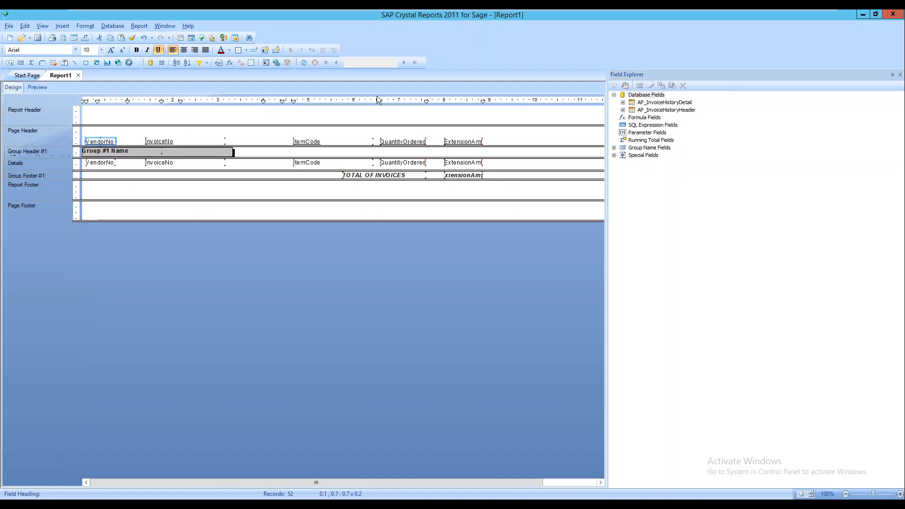
Nudge the ItemCode, QuantityOrdered, ExtensionAmt columns and TOTAL OF INVOICES total right
{"action": "left_click", "coordinate": [288, 134]}
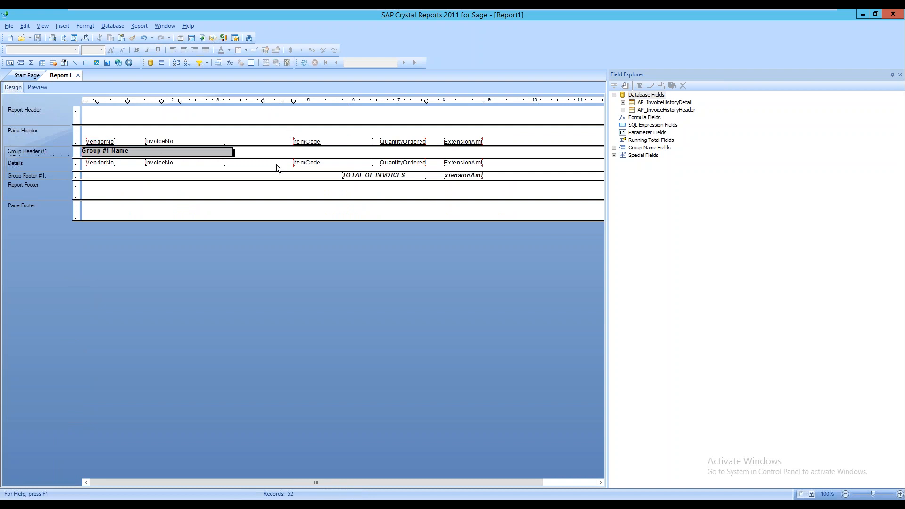
{"action": "left_click_drag", "start_coordinate": [505, 164], "coordinate": [505, 167]}
{"action": "key", "text": "Right"}
{"action": "key", "text": "Right"}
{"action": "key", "text": "Right"}
{"action": "key", "text": "Right"}
{"action": "key", "text": "Right"}
{"action": "key", "text": "Right"}
{"action": "key", "text": "Right"}
{"action": "key", "text": "Right"}
{"action": "key", "text": "Right"}
{"action": "key", "text": "Right"}
{"action": "key", "text": "Right"}
{"action": "key", "text": "Right"}
{"action": "key", "text": "Right"}
{"action": "key", "text": "Right"}
{"action": "key", "text": "Right"}
{"action": "key", "text": "Right"}
{"action": "key", "text": "Right"}
{"action": "key", "text": "Right"}
{"action": "key", "text": "Right"}
{"action": "key", "text": "Right"}
{"action": "key", "text": "Right"}
{"action": "key", "text": "Right"}
{"action": "key", "text": "Right"}
{"action": "key", "text": "Right"}
{"action": "key", "text": "Right"}
{"action": "key", "text": "Right"}
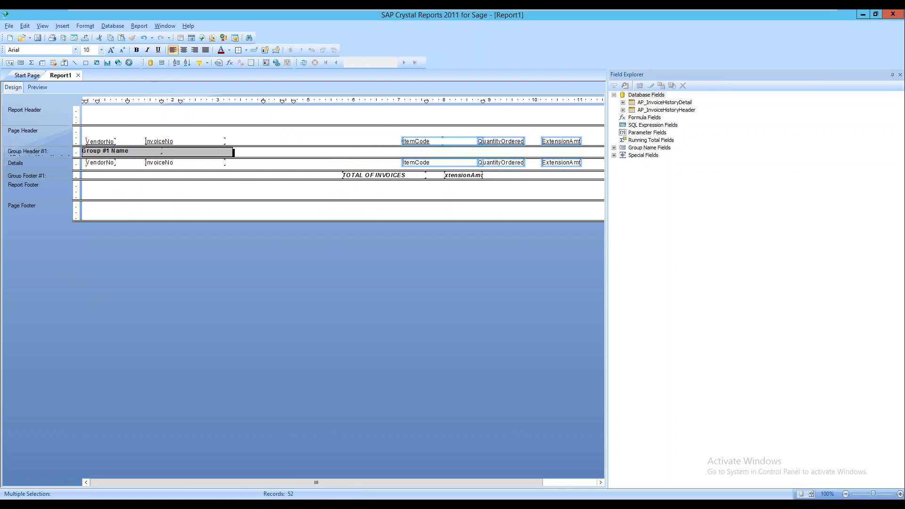
{"action": "left_click", "coordinate": [336, 174]}
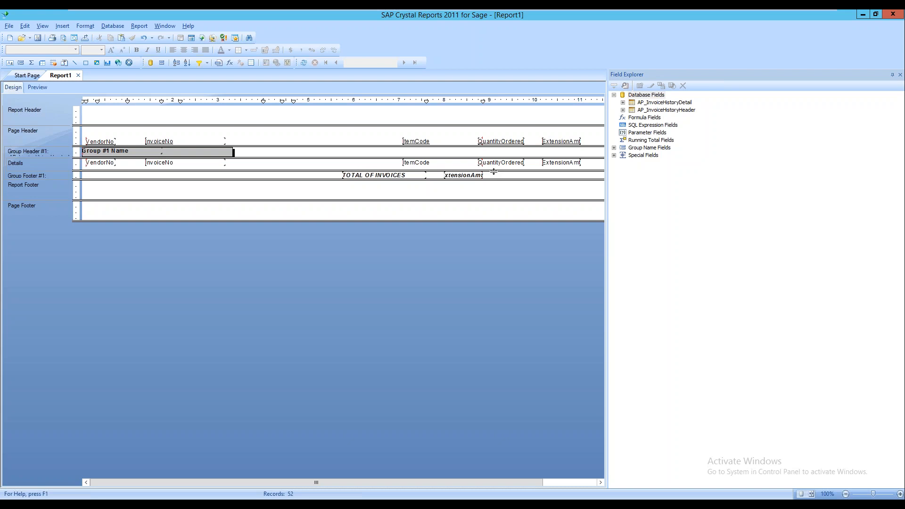
{"action": "left_click_drag", "start_coordinate": [494, 173], "coordinate": [336, 174]}
{"action": "key", "text": "Right"}
{"action": "key", "text": "Right"}
{"action": "key", "text": "Right"}
{"action": "key", "text": "Right"}
{"action": "key", "text": "Right"}
{"action": "key", "text": "Right"}
{"action": "key", "text": "Right"}
{"action": "key", "text": "Right"}
{"action": "key", "text": "Right"}
{"action": "key", "text": "Right"}
{"action": "key", "text": "Right"}
{"action": "key", "text": "Right"}
{"action": "key", "text": "Right"}
{"action": "key", "text": "Right"}
{"action": "key", "text": "Right"}
{"action": "key", "text": "Right"}
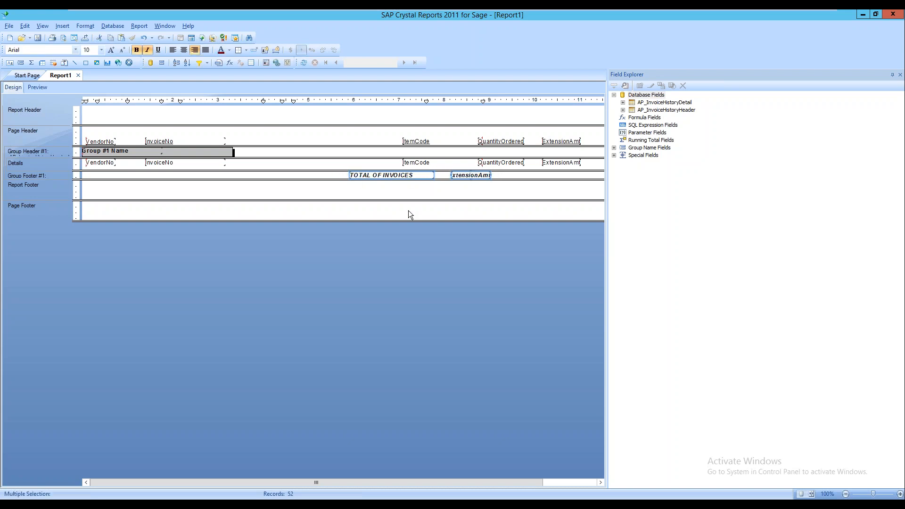
{"action": "key", "text": "Right"}
{"action": "key", "text": "Right"}
{"action": "key", "text": "Right"}
{"action": "key", "text": "Right"}
{"action": "key", "text": "Right"}
{"action": "key", "text": "Right"}
{"action": "key", "text": "Right"}
{"action": "key", "text": "Right"}
{"action": "key", "text": "Right"}
{"action": "key", "text": "Right"}
{"action": "key", "text": "Right"}
{"action": "key", "text": "Right"}
{"action": "key", "text": "Right"}
{"action": "key", "text": "Right"}
{"action": "key", "text": "Right"}
{"action": "key", "text": "Right"}
{"action": "key", "text": "Right"}
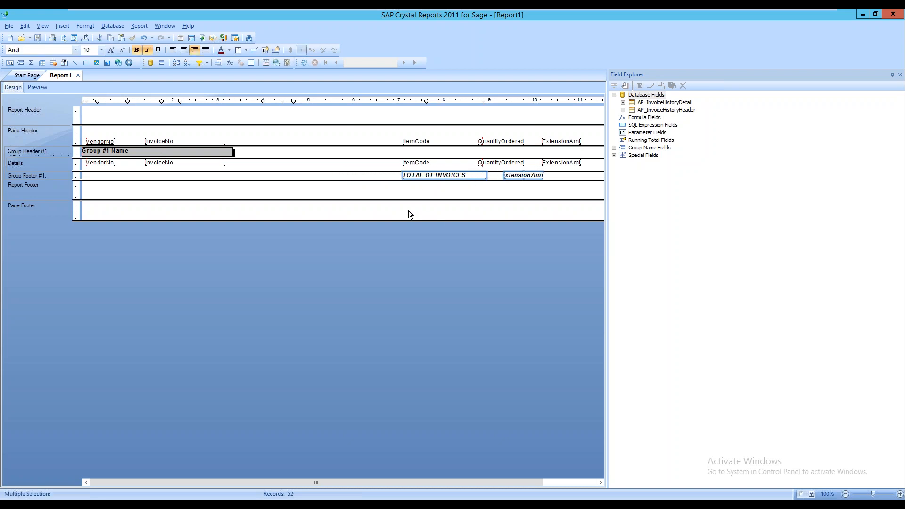
{"action": "key", "text": "Right"}
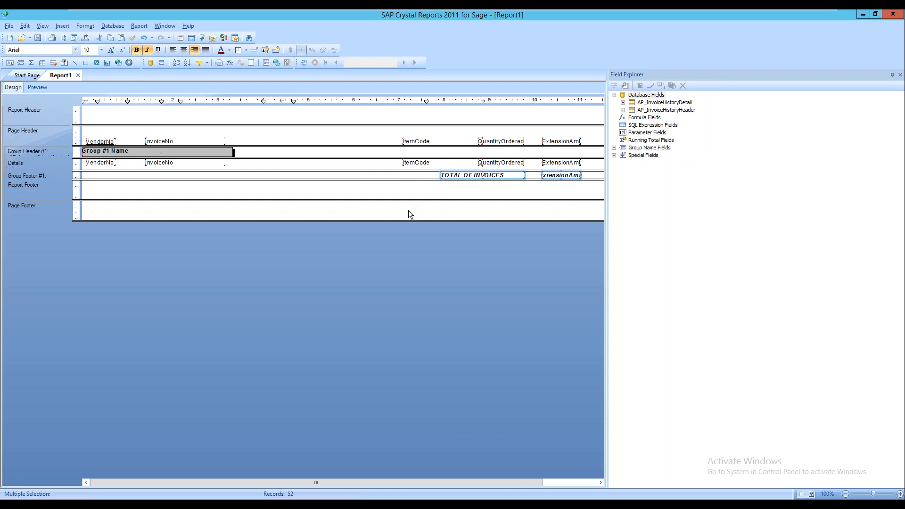
{"action": "left_click", "coordinate": [357, 133]}
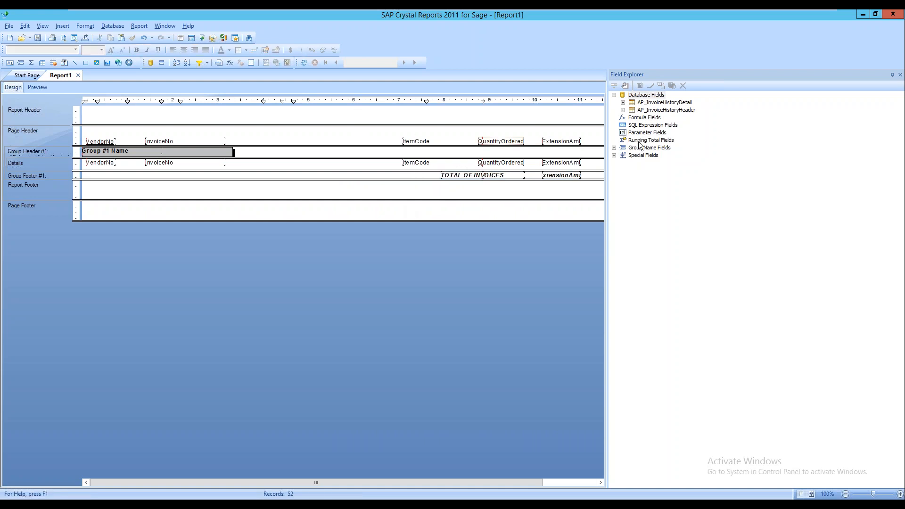
Add InvoiceDate to the Details row after InvoiceNo and refresh the data
{"action": "left_click", "coordinate": [623, 109]}
{"action": "left_click_drag", "start_coordinate": [659, 147], "coordinate": [242, 161]}
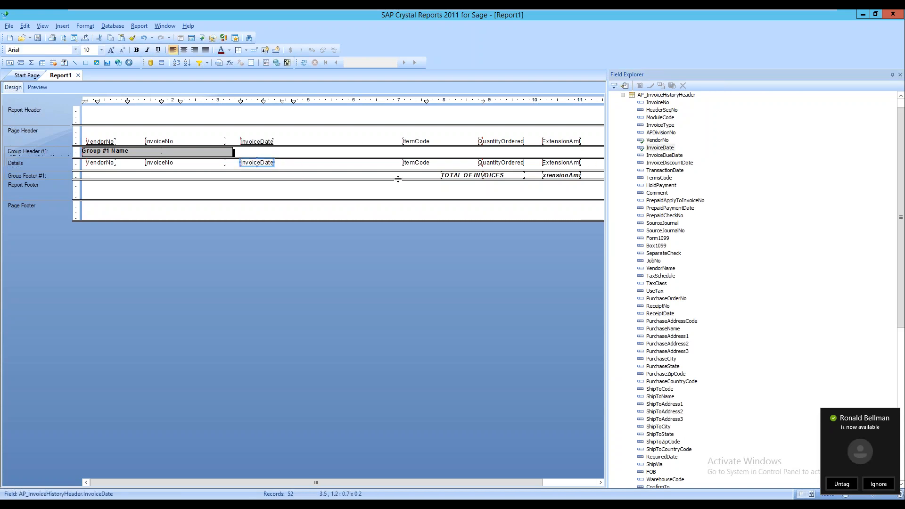
{"action": "left_click", "coordinate": [303, 63]}
Confirm the data refresh so invoice dates like 5/31/2020 appear for every row
{"action": "left_click", "coordinate": [437, 276]}
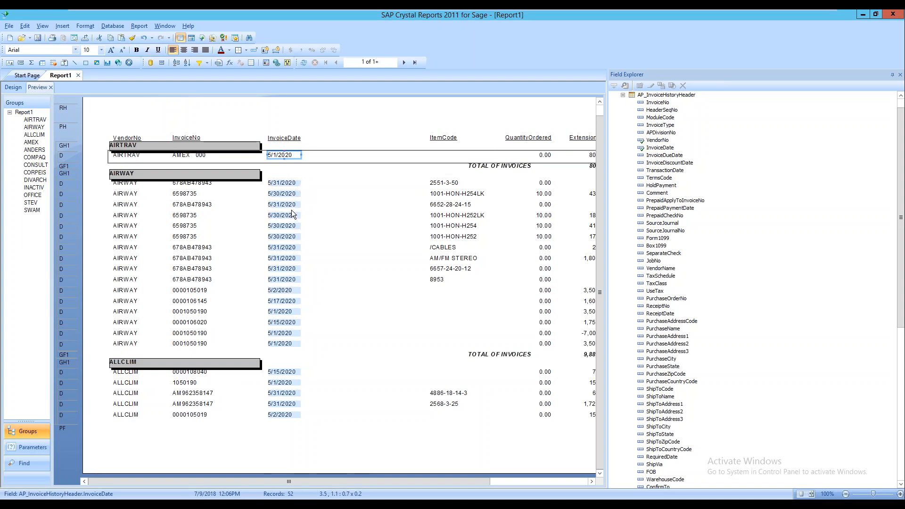
{"action": "left_click", "coordinate": [622, 95]}
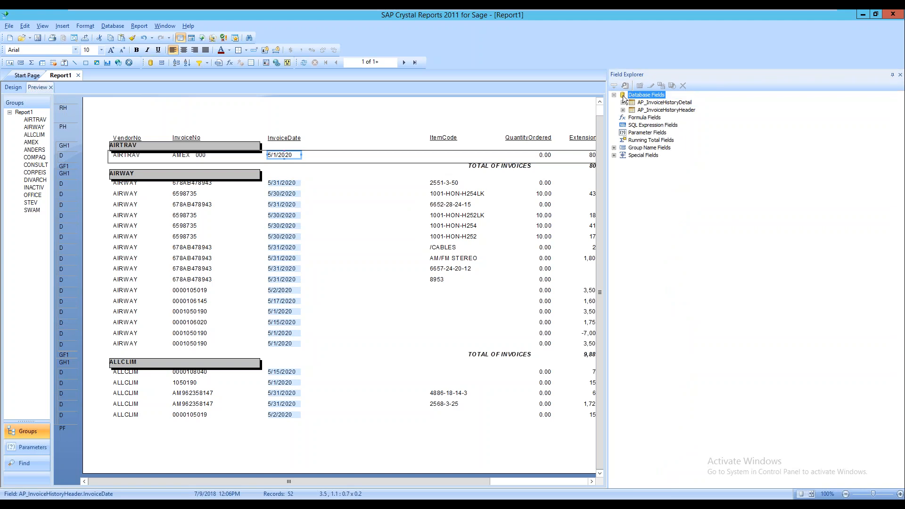
Create a new parameter named Date with Allow range values set to True
{"action": "left_click", "coordinate": [656, 134]}
{"action": "right_click", "coordinate": [655, 135]}
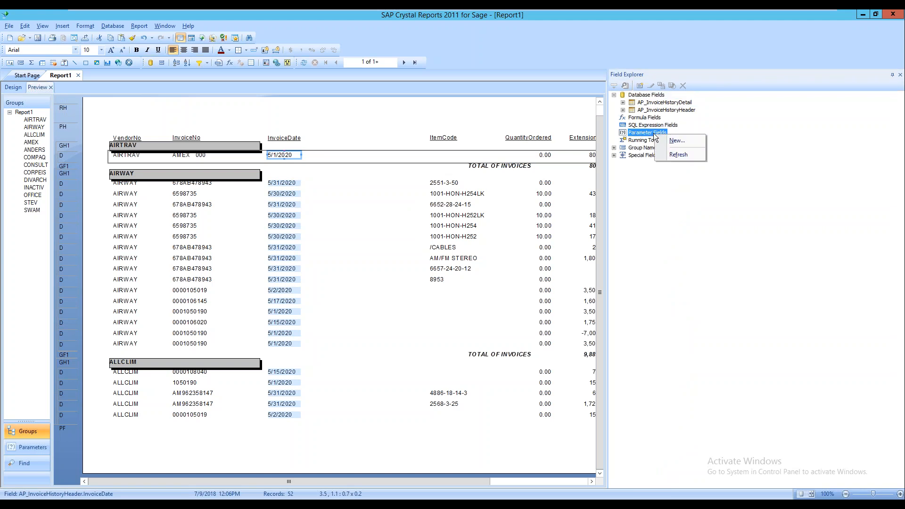
{"action": "left_click", "coordinate": [677, 141]}
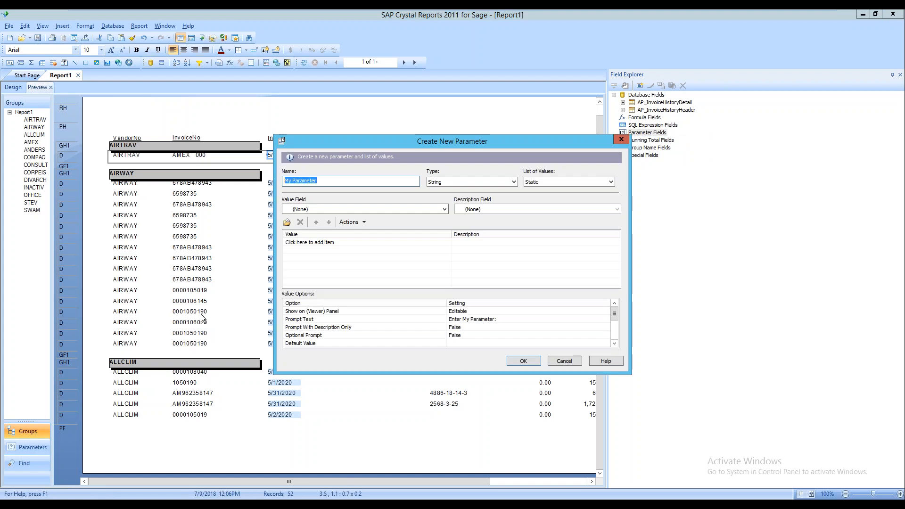
{"action": "type", "text": "Dat"}
{"action": "key", "text": "Tab"}
{"action": "key", "text": "Tab"}
{"action": "key", "text": "Tab"}
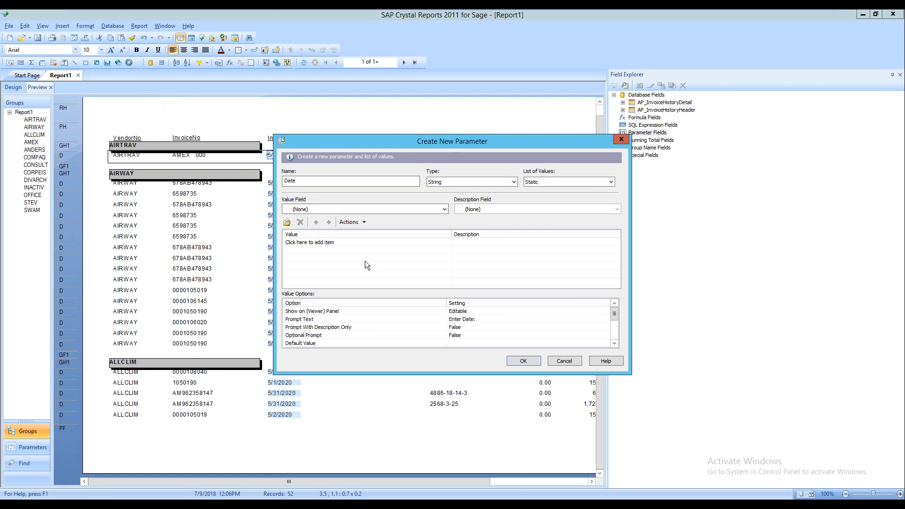
{"action": "left_click_drag", "start_coordinate": [616, 314], "coordinate": [615, 337]}
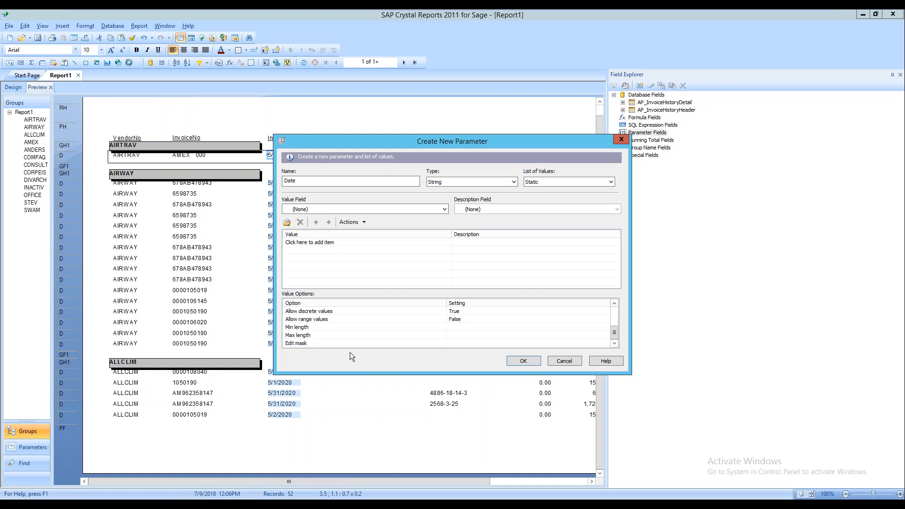
{"action": "scroll", "coordinate": [396, 324], "scroll_direction": "up", "scroll_amount": 1}
{"action": "scroll", "coordinate": [394, 325], "scroll_direction": "up", "scroll_amount": 1}
{"action": "scroll", "coordinate": [397, 324], "scroll_direction": "down", "scroll_amount": 1}
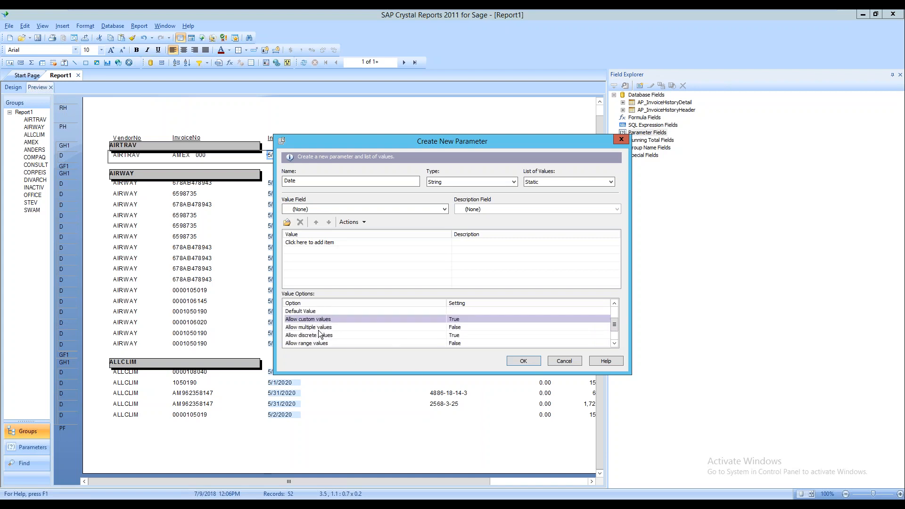
{"action": "left_click", "coordinate": [455, 342]}
{"action": "left_click", "coordinate": [456, 351]}
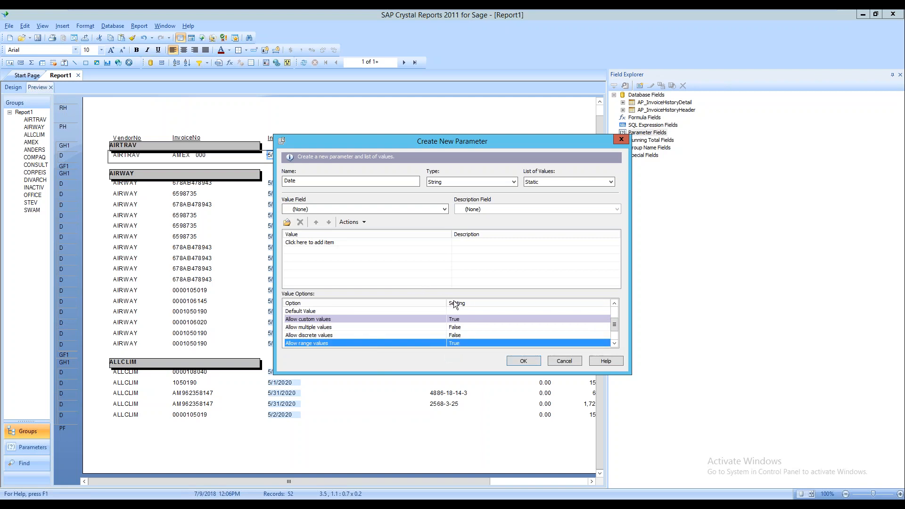
Set the Date parameter's prompt text to 'Pleaase Enter Start Date:' and create it
{"action": "left_click", "coordinate": [615, 304]}
{"action": "left_click", "coordinate": [615, 303]}
{"action": "left_click", "coordinate": [615, 302]}
{"action": "left_click", "coordinate": [614, 302]}
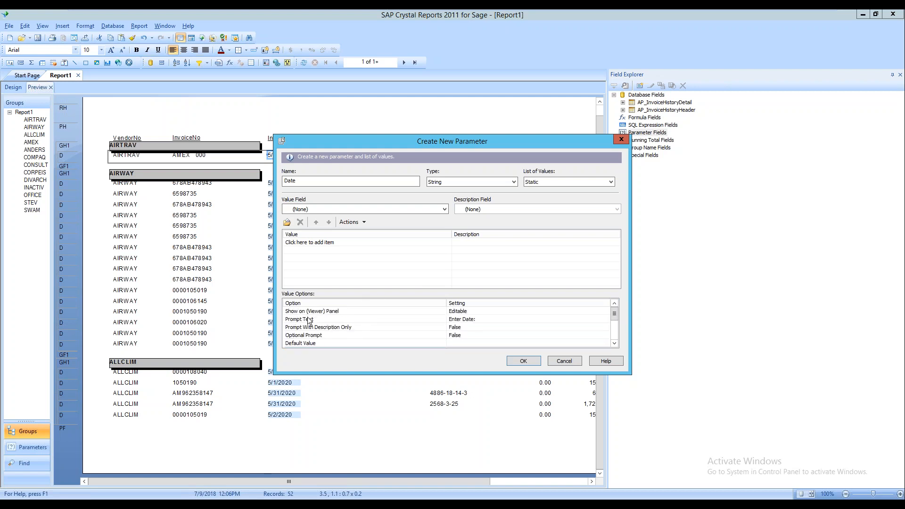
{"action": "left_click", "coordinate": [473, 322]}
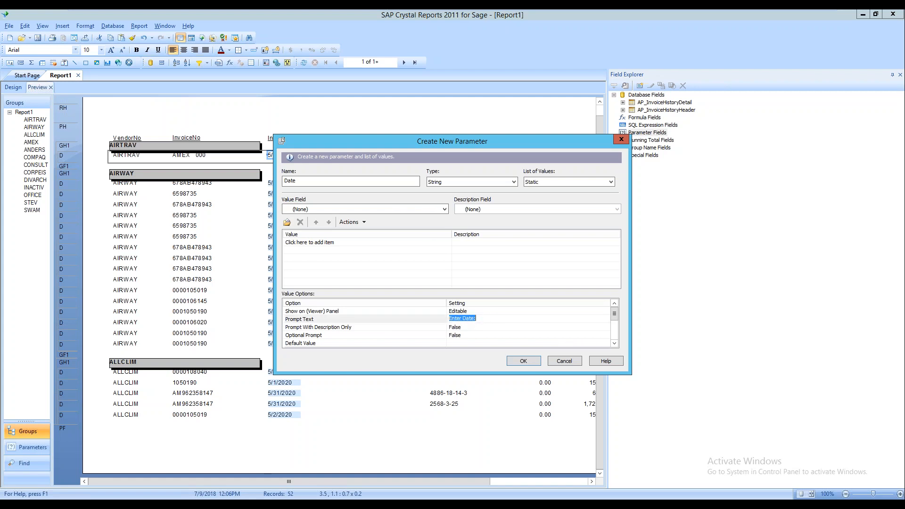
{"action": "type", "text": "Pleaase Enter Start Date:"}
{"action": "left_click", "coordinate": [529, 359]}
{"action": "left_click", "coordinate": [523, 361]}
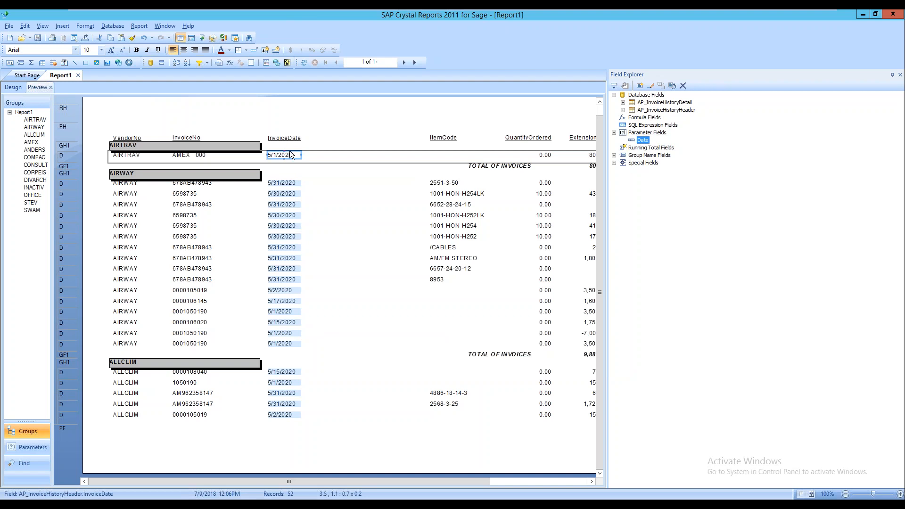
{"action": "left_click", "coordinate": [150, 24]}
{"action": "mouse_move", "coordinate": [159, 36]}
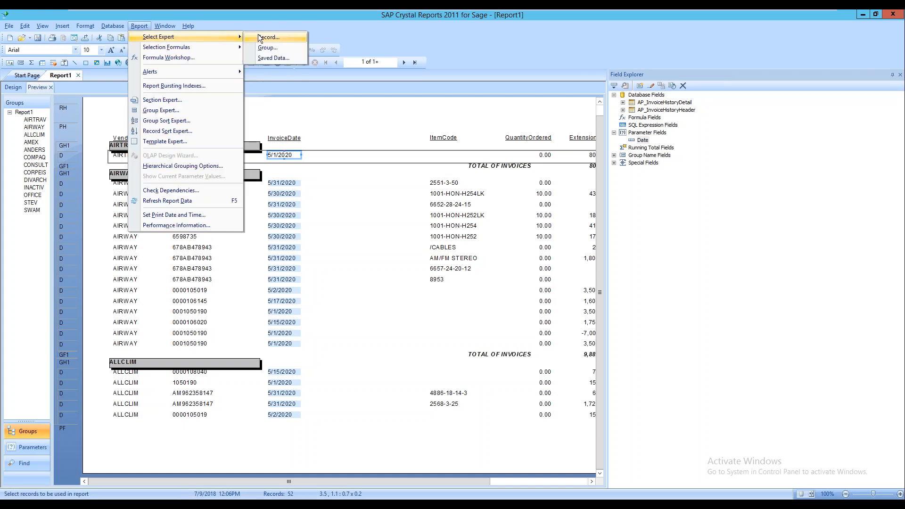
In the Select Expert, try InvoiceDate conditions is equal to and is between
{"action": "left_click", "coordinate": [267, 38]}
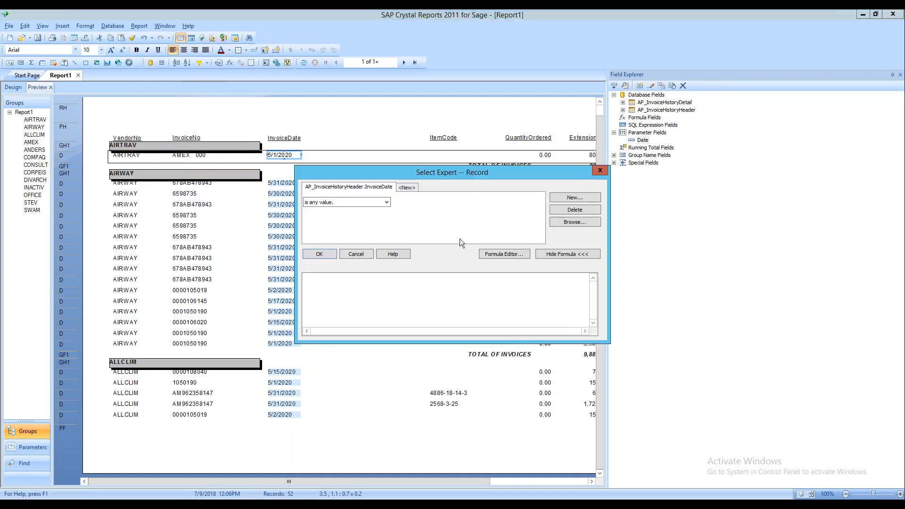
{"action": "left_click", "coordinate": [387, 204]}
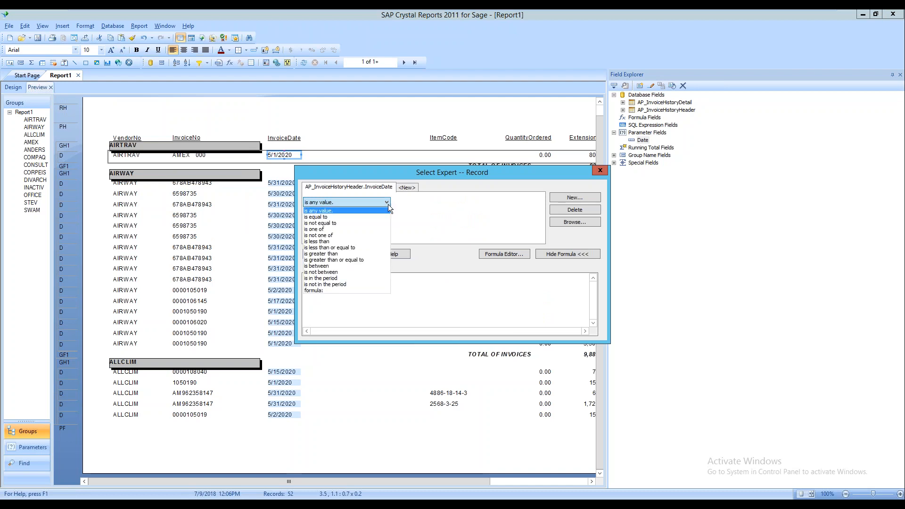
{"action": "left_click", "coordinate": [351, 217]}
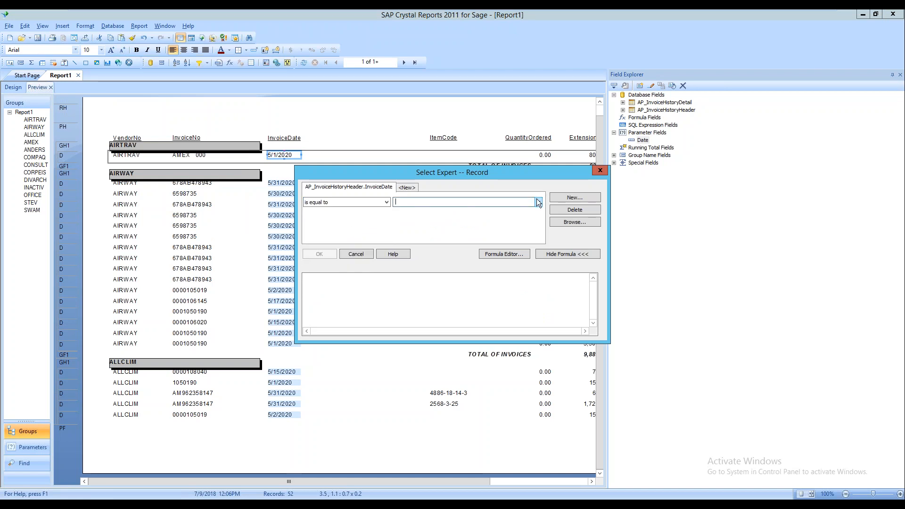
{"action": "left_click", "coordinate": [538, 202]}
{"action": "left_click", "coordinate": [380, 201]}
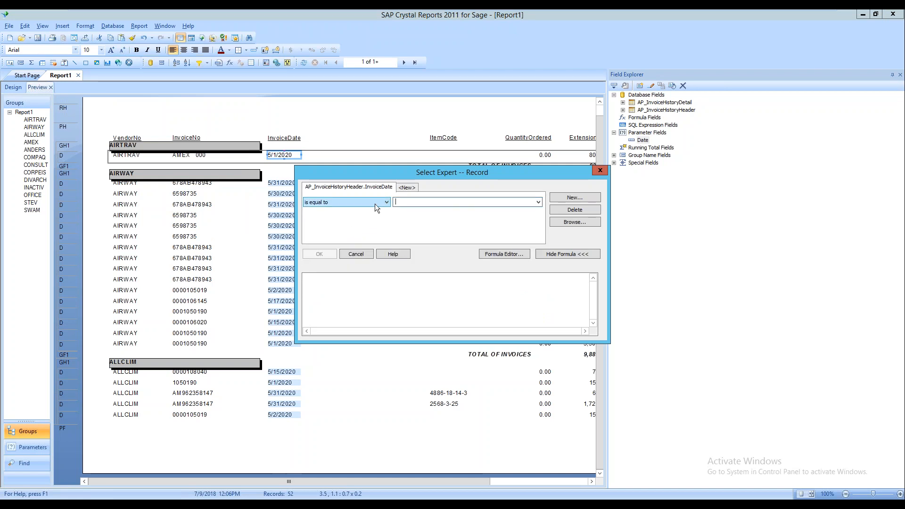
{"action": "left_click", "coordinate": [386, 201]}
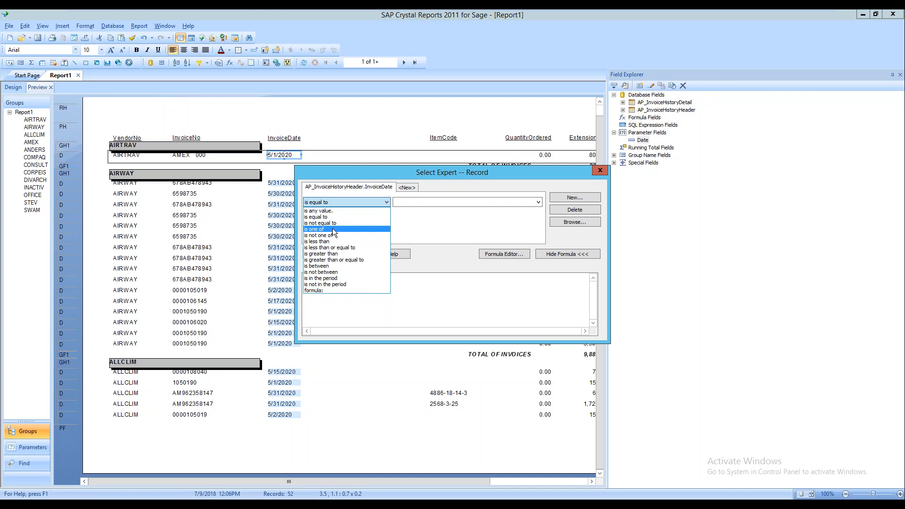
{"action": "left_click", "coordinate": [329, 266]}
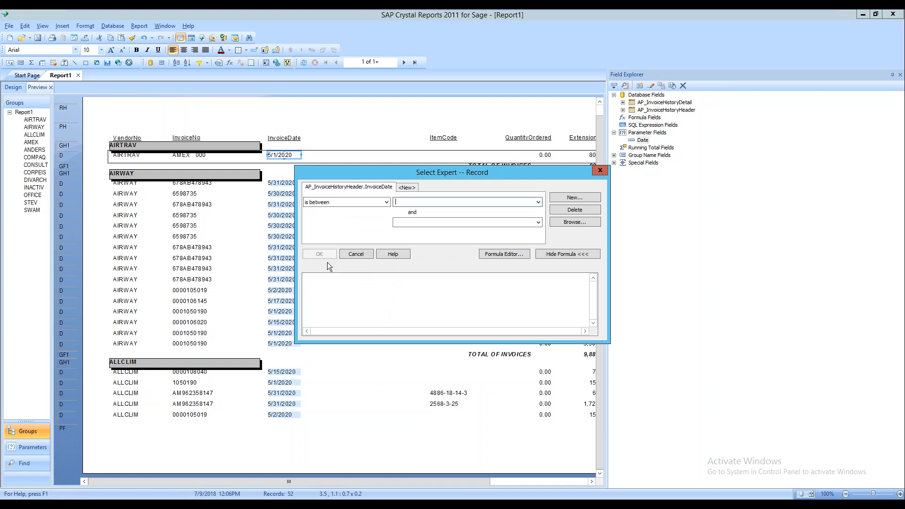
{"action": "left_click", "coordinate": [538, 202]}
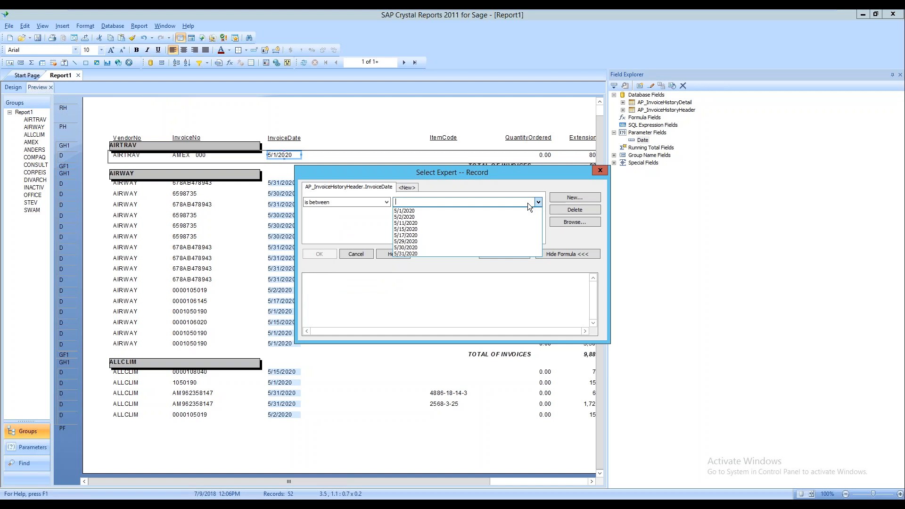
{"action": "left_click", "coordinate": [527, 203]}
{"action": "left_click", "coordinate": [385, 202]}
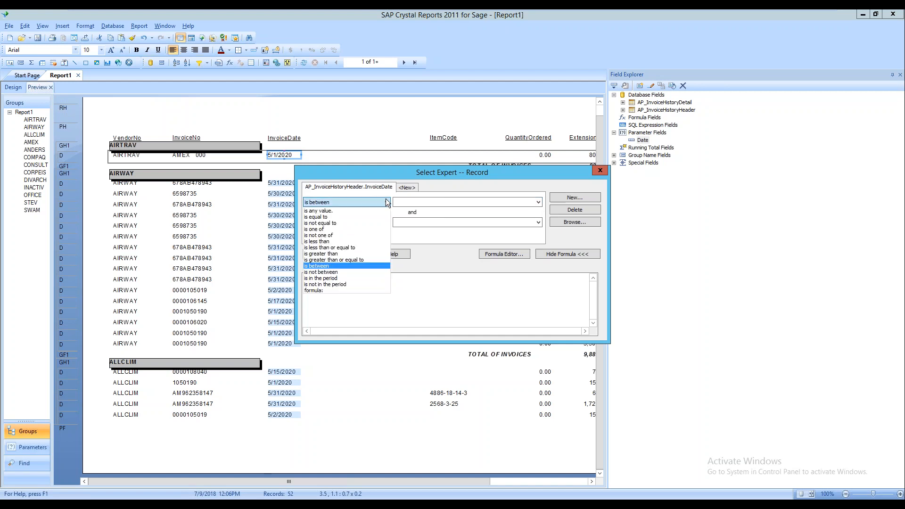
{"action": "left_click", "coordinate": [355, 213]}
{"action": "left_click", "coordinate": [538, 202]}
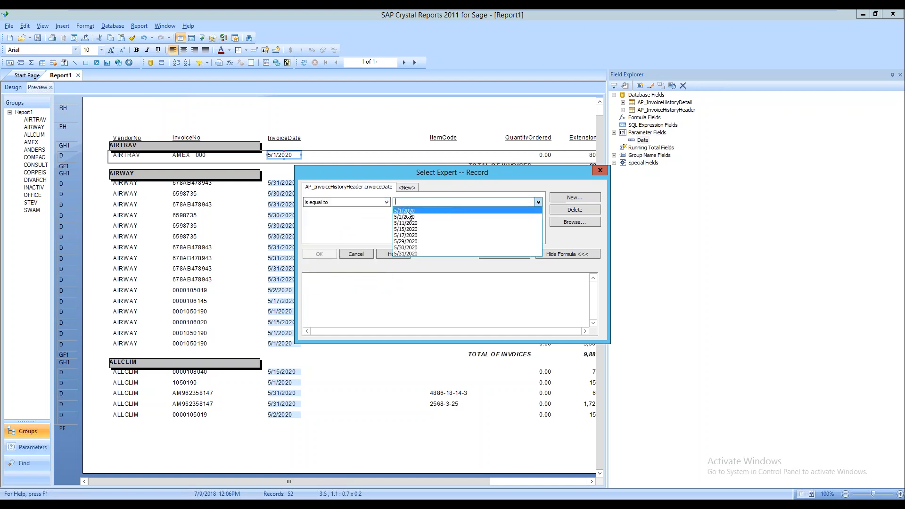
Switch the InvoiceDate condition via is any value to is between, leaving dates empty
{"action": "left_click", "coordinate": [388, 203]}
{"action": "left_click", "coordinate": [378, 202]}
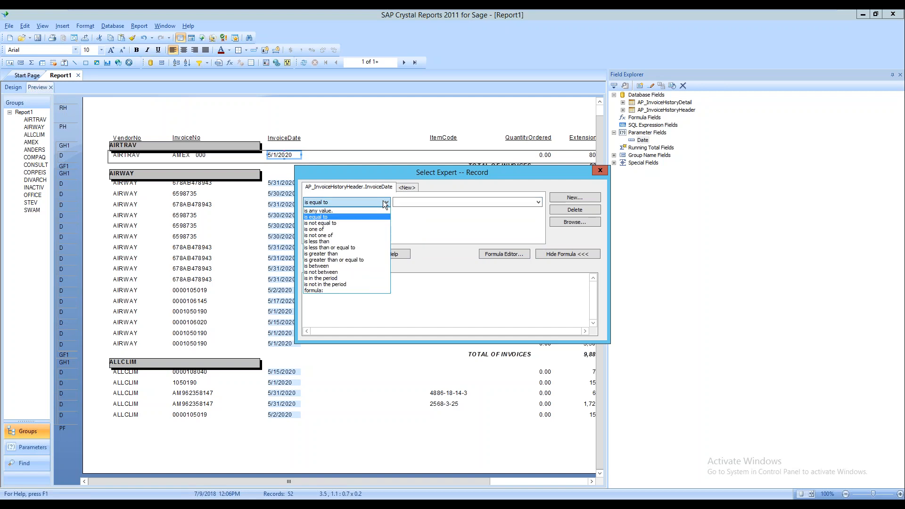
{"action": "left_click", "coordinate": [344, 210]}
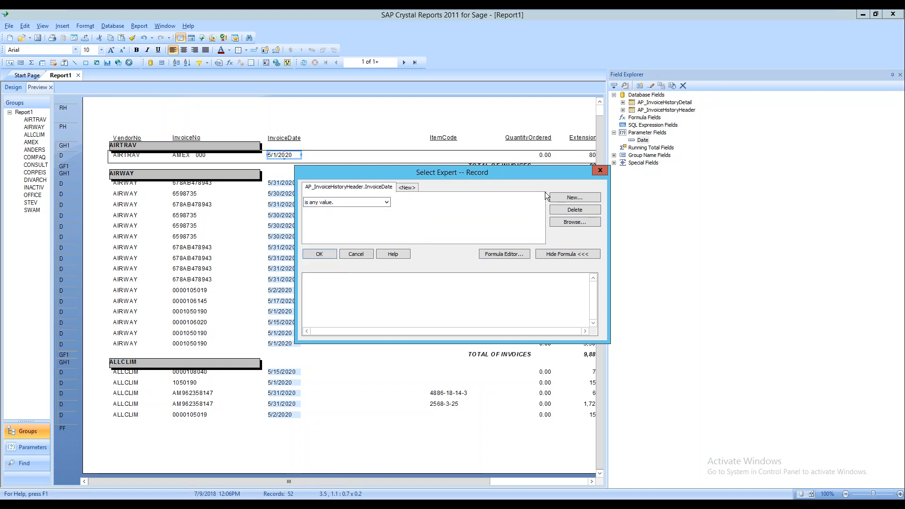
{"action": "left_click", "coordinate": [386, 202]}
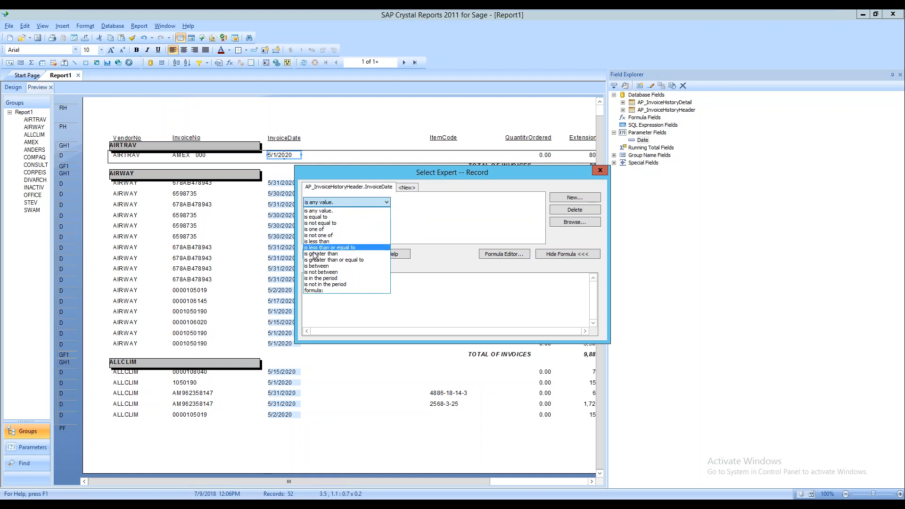
{"action": "left_click", "coordinate": [326, 266]}
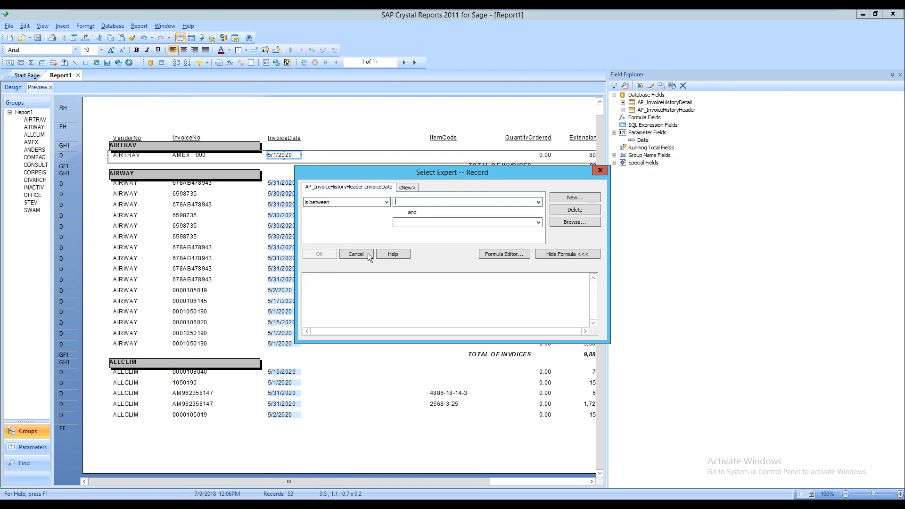
{"action": "left_click", "coordinate": [537, 202]}
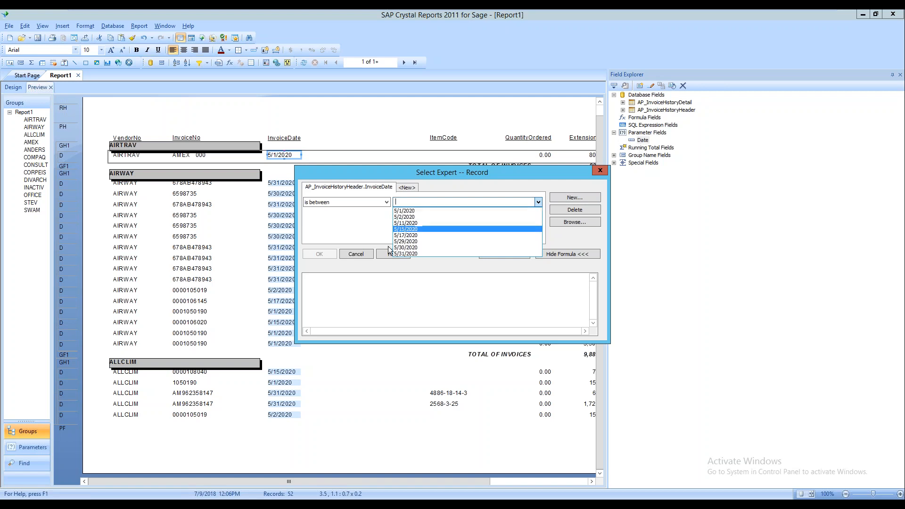
{"action": "left_click", "coordinate": [389, 202]}
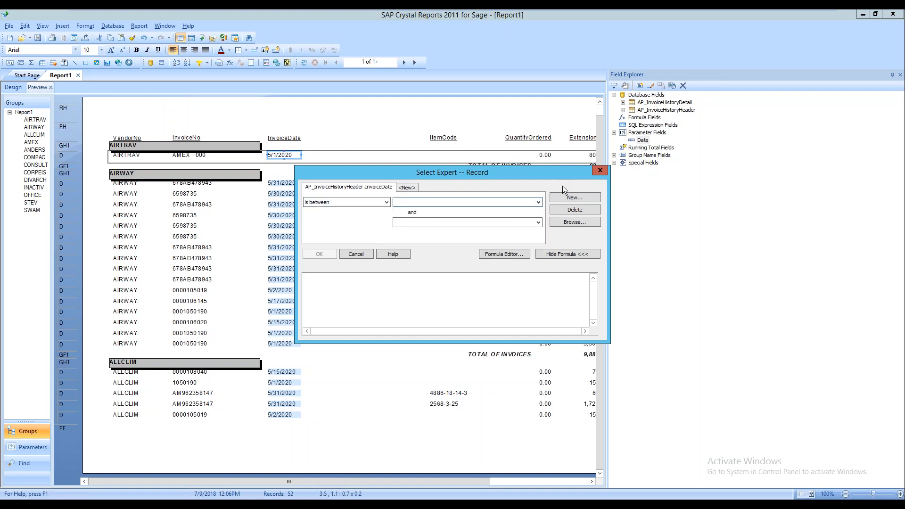
{"action": "left_click", "coordinate": [605, 171]}
Edit the Date parameter so its type is Date, with the prompt 'Enter Date:'
{"action": "right_click", "coordinate": [643, 140]}
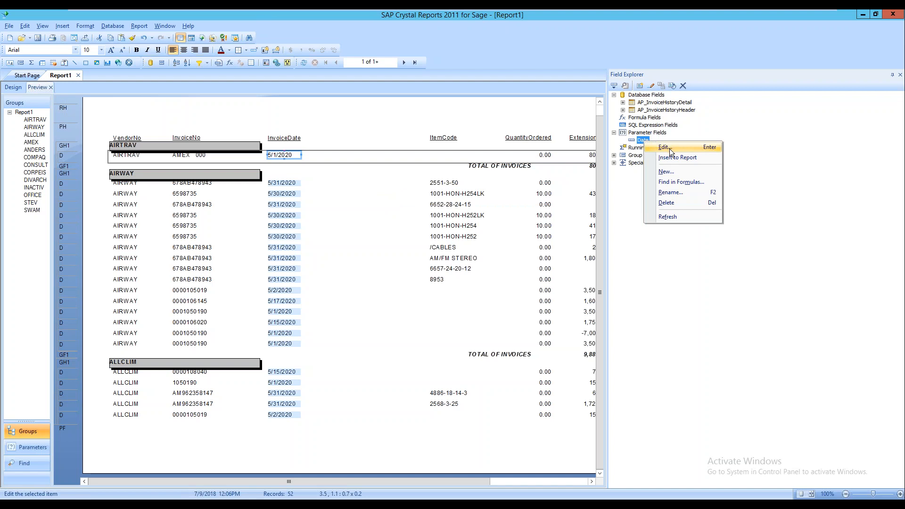
{"action": "left_click", "coordinate": [669, 149]}
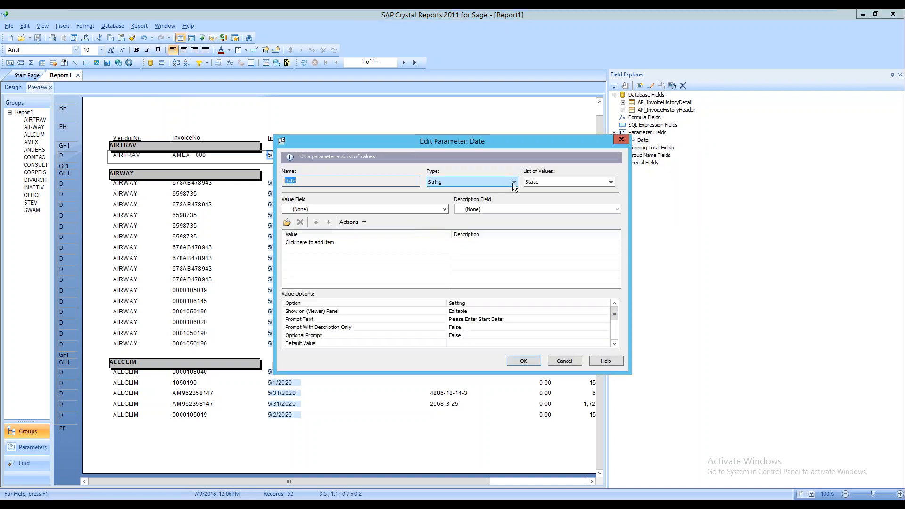
{"action": "left_click", "coordinate": [512, 183]}
{"action": "left_click", "coordinate": [470, 202]}
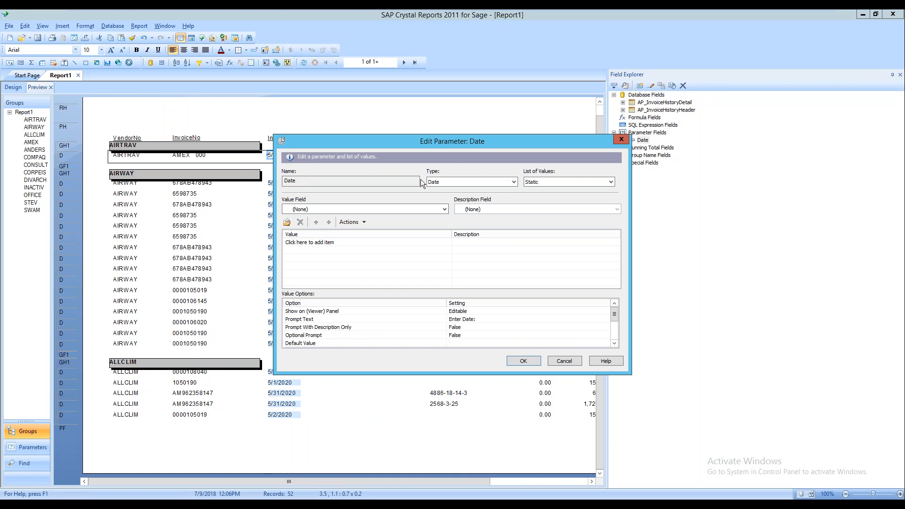
{"action": "left_click", "coordinate": [487, 184]}
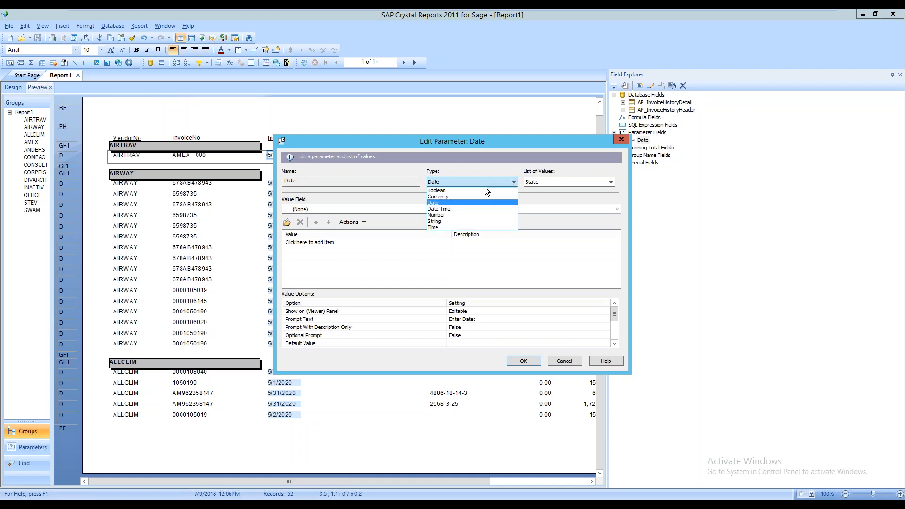
{"action": "left_click", "coordinate": [445, 203]}
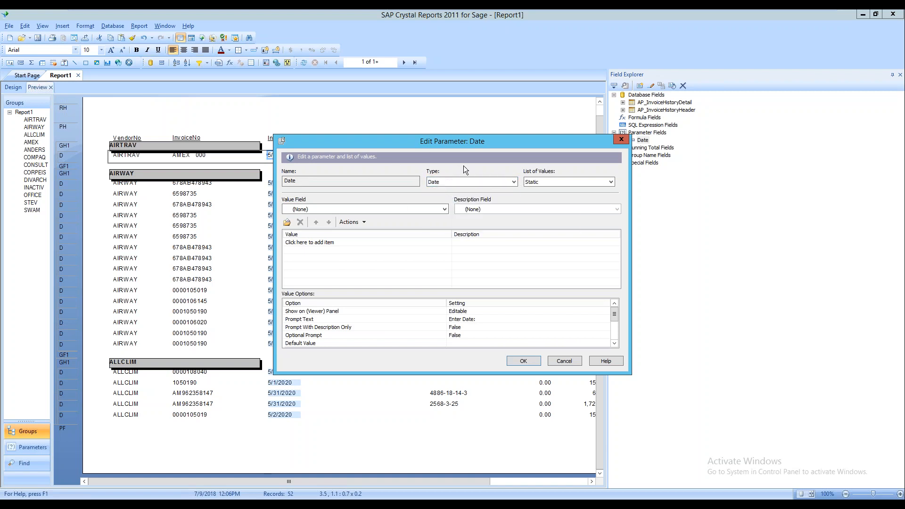
{"action": "left_click", "coordinate": [527, 362]}
Add a record selection where InvoiceDate is equal to the {?Date} parameter
{"action": "left_click", "coordinate": [145, 23]}
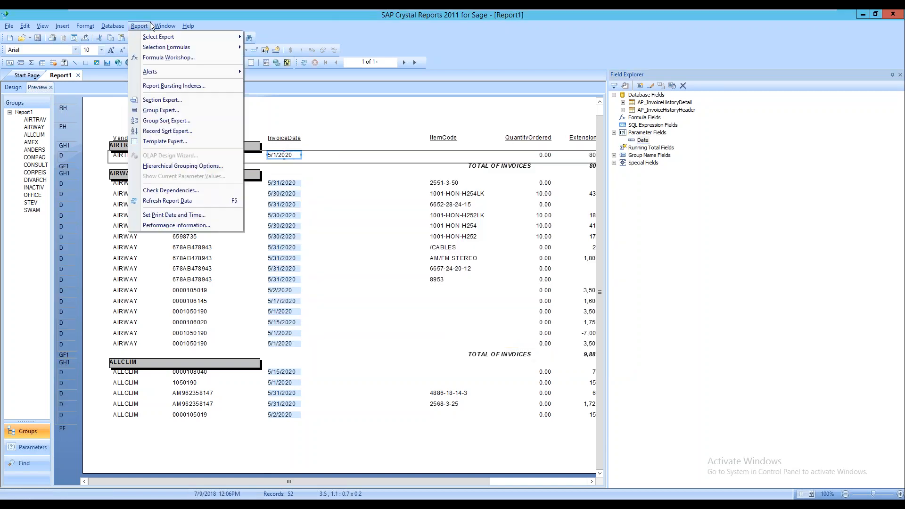
{"action": "mouse_move", "coordinate": [188, 36]}
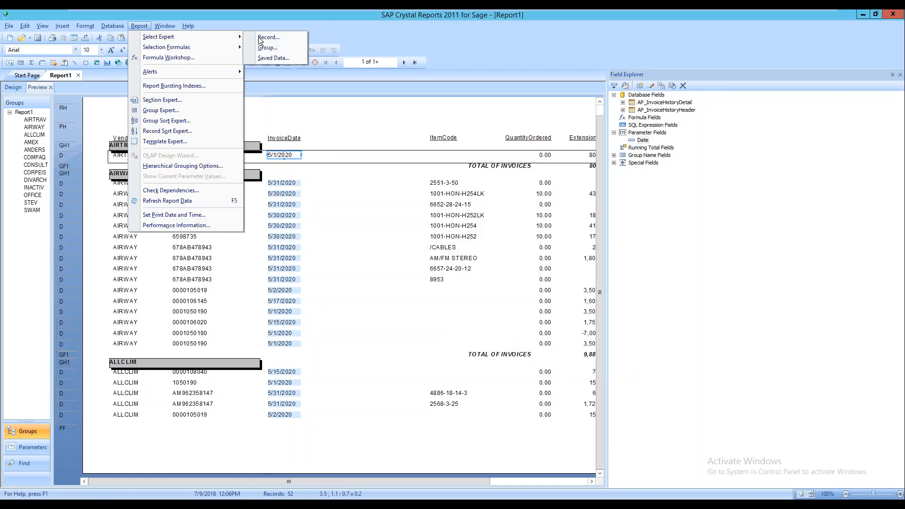
{"action": "left_click", "coordinate": [283, 37]}
{"action": "left_click", "coordinate": [386, 202]}
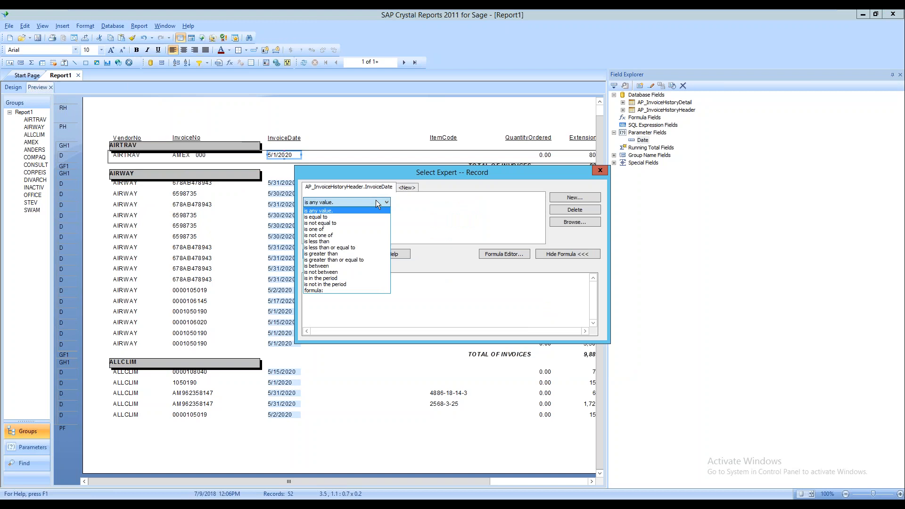
{"action": "left_click", "coordinate": [336, 217]}
{"action": "left_click", "coordinate": [537, 201]}
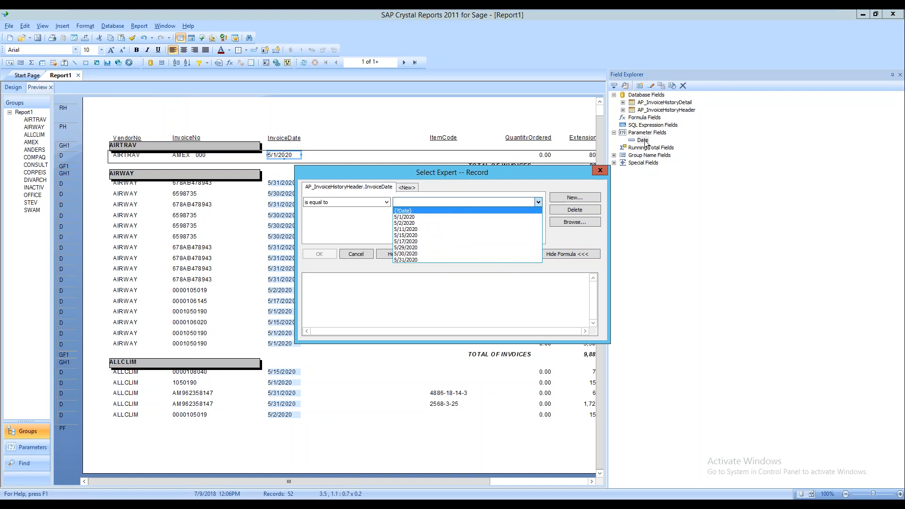
{"action": "left_click", "coordinate": [403, 211]}
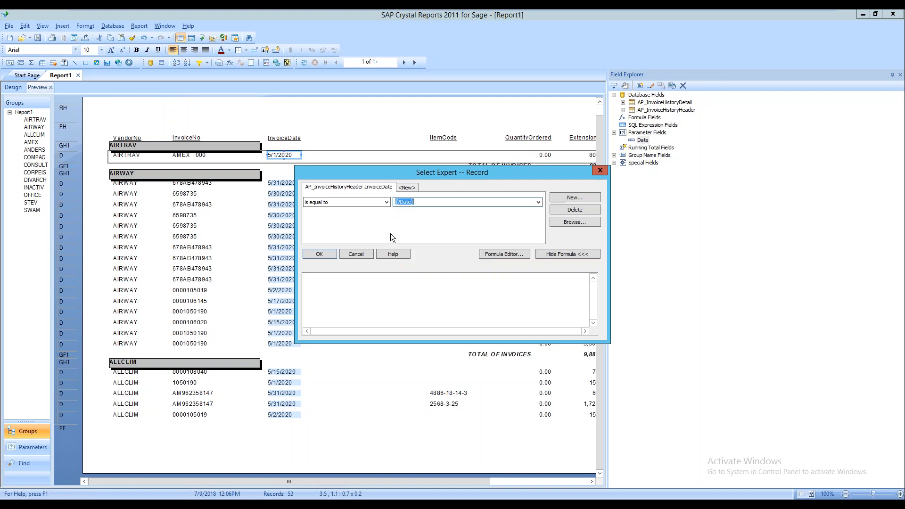
{"action": "left_click", "coordinate": [320, 253]}
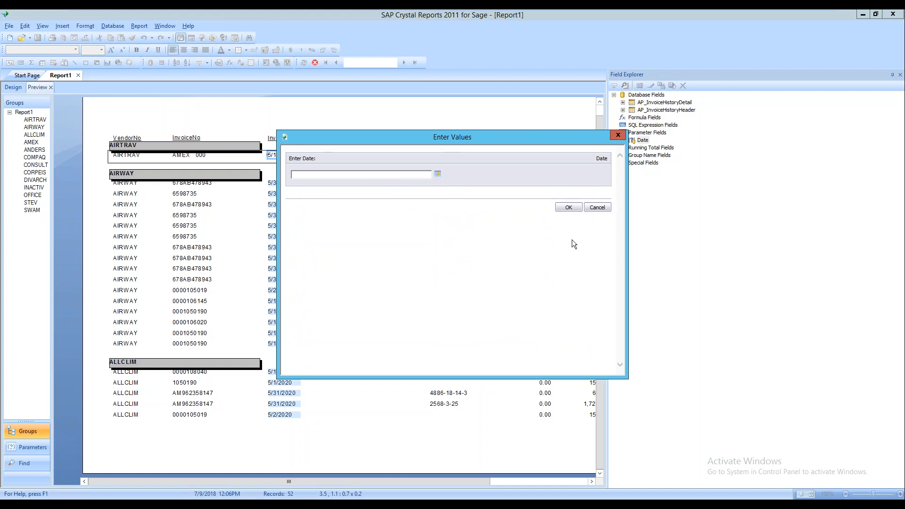
Enter 05/01/2020 at the Enter Date prompt to show only that day's invoices
{"action": "left_click", "coordinate": [569, 208]}
{"action": "left_click", "coordinate": [487, 283]}
{"action": "left_click_drag", "start_coordinate": [411, 136], "coordinate": [508, 112]}
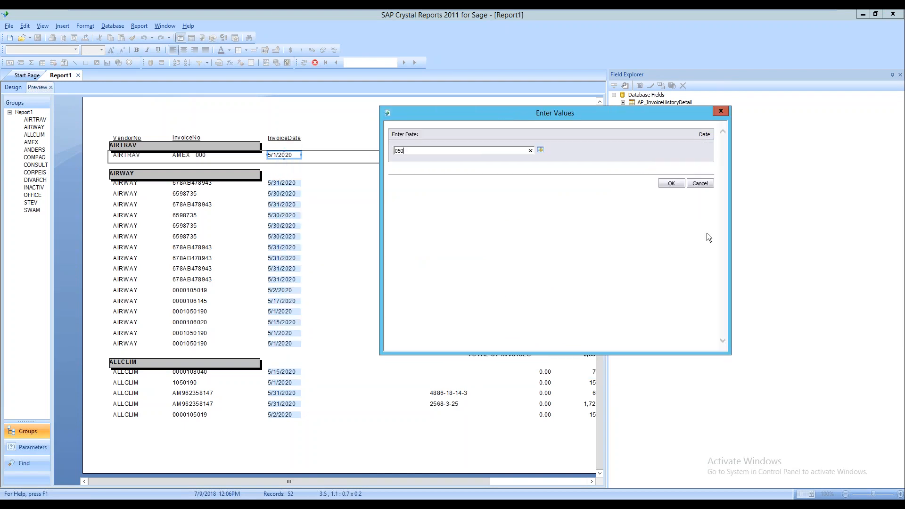
{"action": "key", "text": "BackSpace"}
{"action": "type", "text": "/01/2020"}
{"action": "key", "text": "Return"}
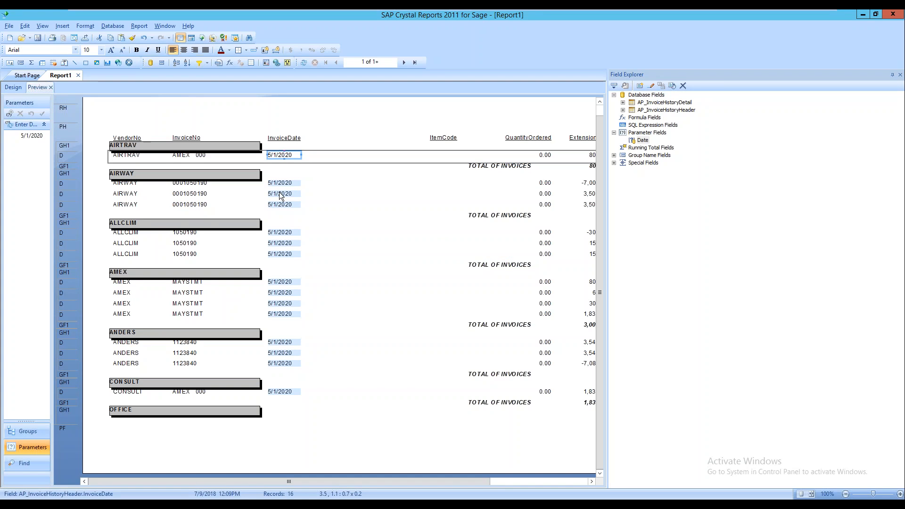
Set the Date parameter's Allow range values option to True
{"action": "right_click", "coordinate": [644, 142]}
{"action": "left_click", "coordinate": [649, 145]}
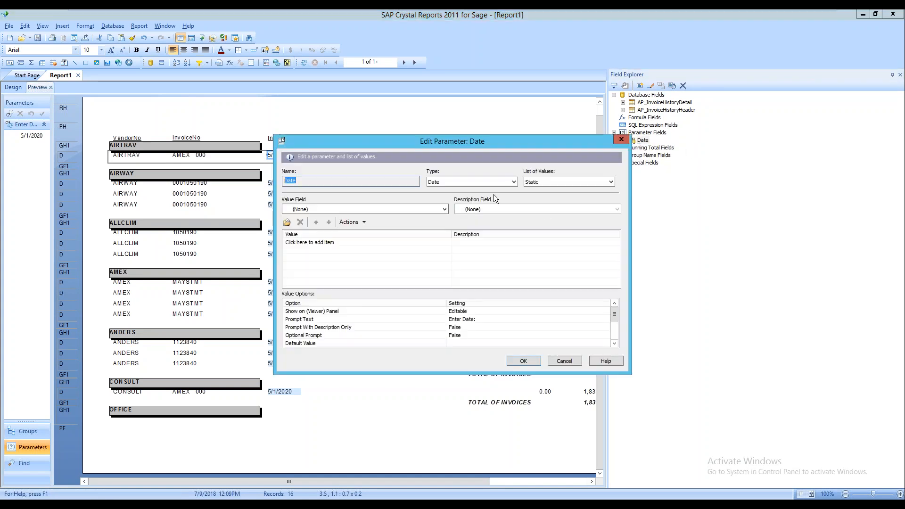
{"action": "left_click_drag", "start_coordinate": [616, 312], "coordinate": [614, 335]}
{"action": "left_click", "coordinate": [337, 327]}
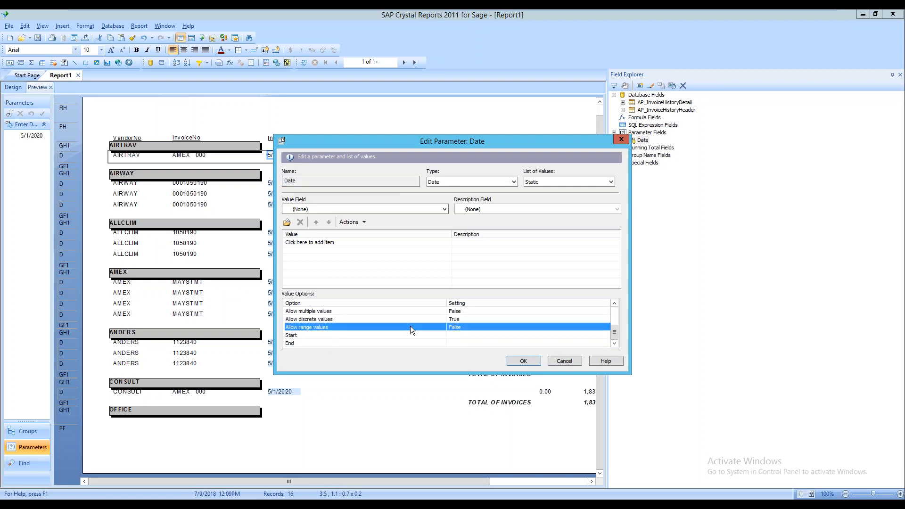
{"action": "left_click", "coordinate": [466, 326]}
{"action": "left_click", "coordinate": [481, 335]}
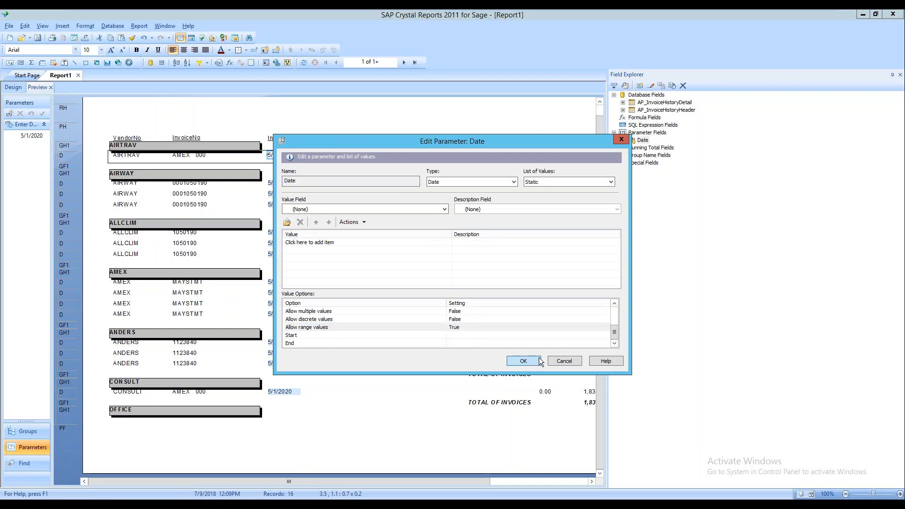
{"action": "left_click", "coordinate": [538, 361]}
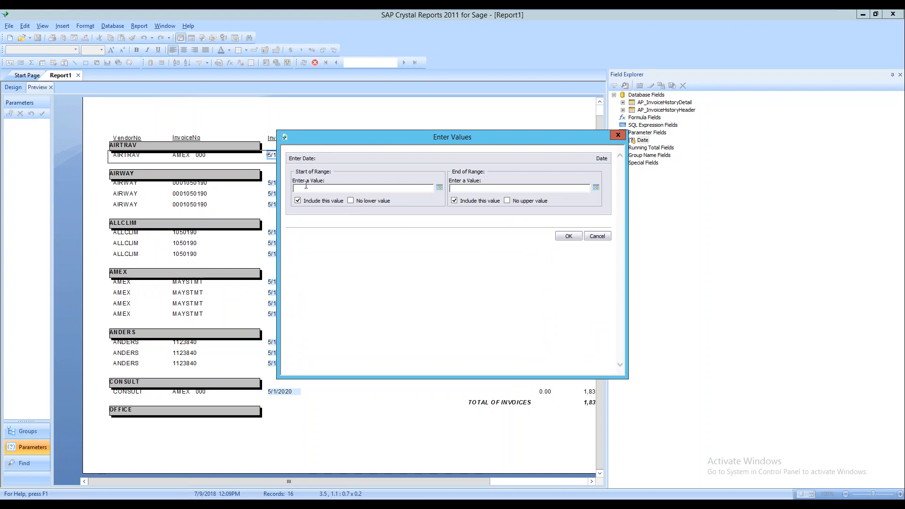
Run the report for the date range 05/01/2020 to 05/31/2020
{"action": "left_click", "coordinate": [484, 191]}
{"action": "type", "text": "05/01/2020"}
{"action": "key", "text": "Tab"}
{"action": "key", "text": "Tab"}
{"action": "left_click", "coordinate": [452, 188]}
{"action": "type", "text": "05/31/2020"}
{"action": "key", "text": "Return"}
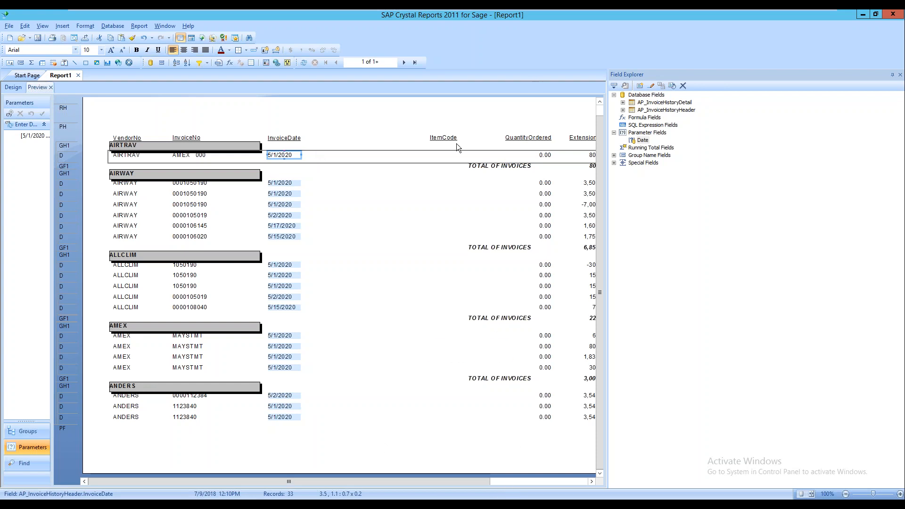
{"action": "scroll", "coordinate": [357, 479], "scroll_direction": "right", "scroll_amount": 3}
{"action": "scroll", "coordinate": [542, 341], "scroll_direction": "left", "scroll_amount": 1}
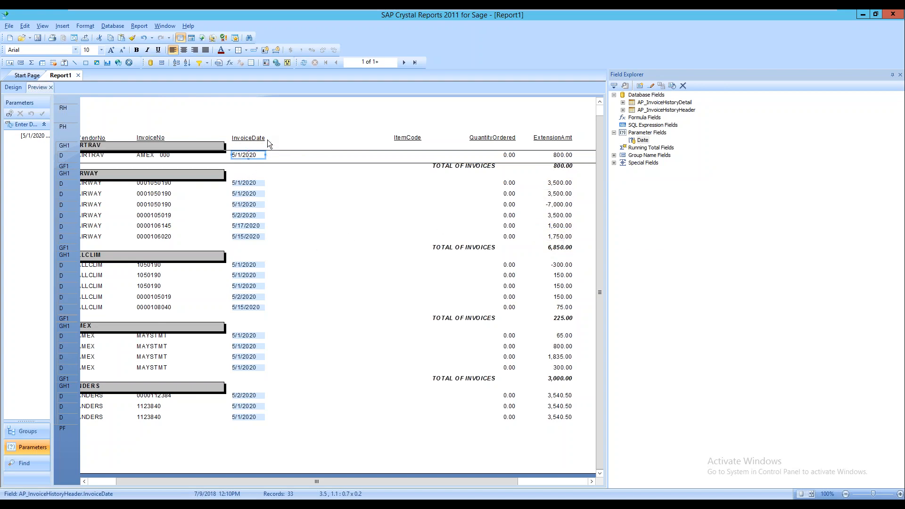
{"action": "left_click", "coordinate": [274, 116]}
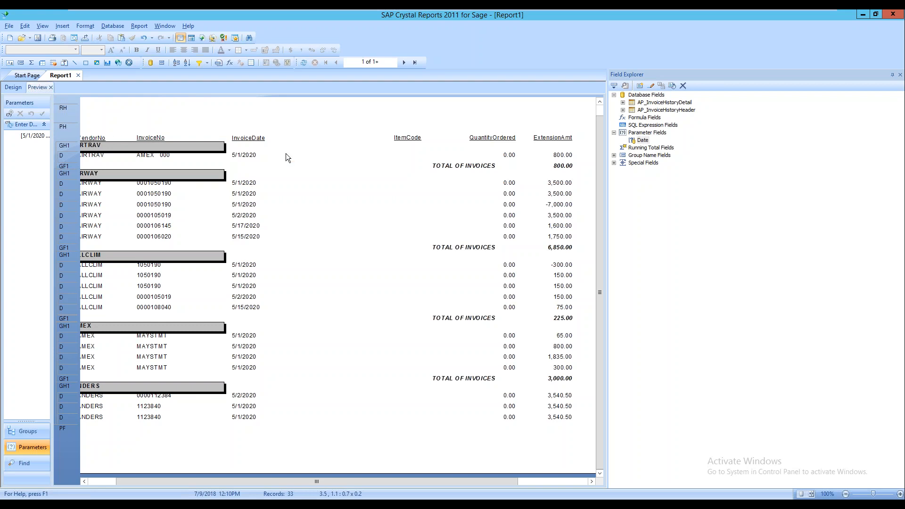
Delete the InvoiceDate = {?Date} selection condition and refresh the report data
{"action": "left_click", "coordinate": [147, 26]}
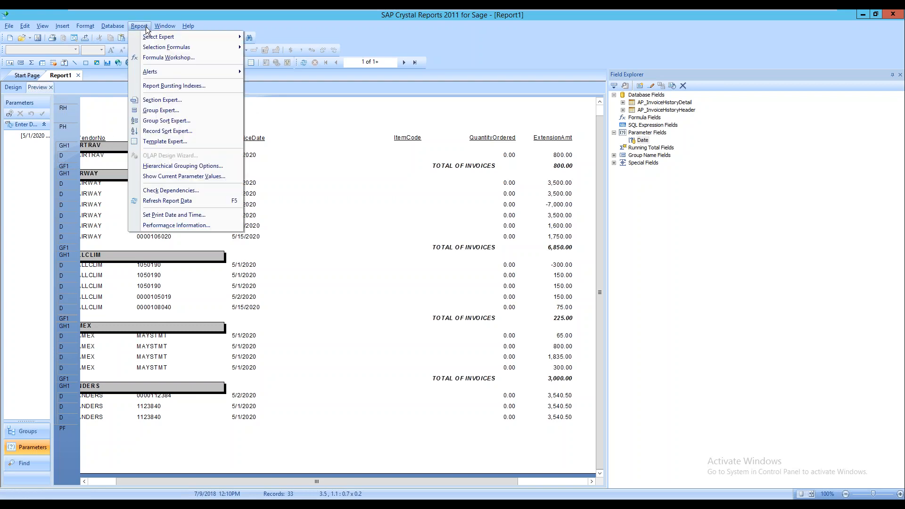
{"action": "mouse_move", "coordinate": [235, 36]}
{"action": "left_click", "coordinate": [270, 38]}
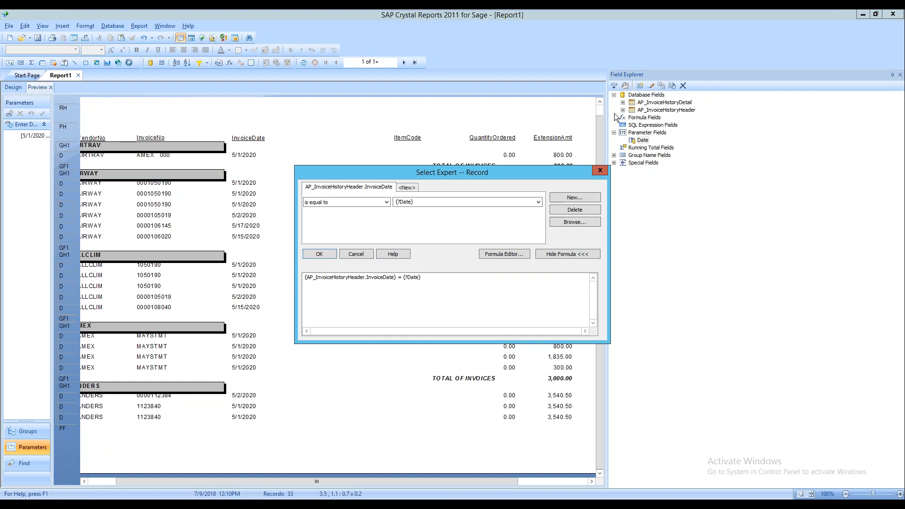
{"action": "double_click", "coordinate": [516, 202]}
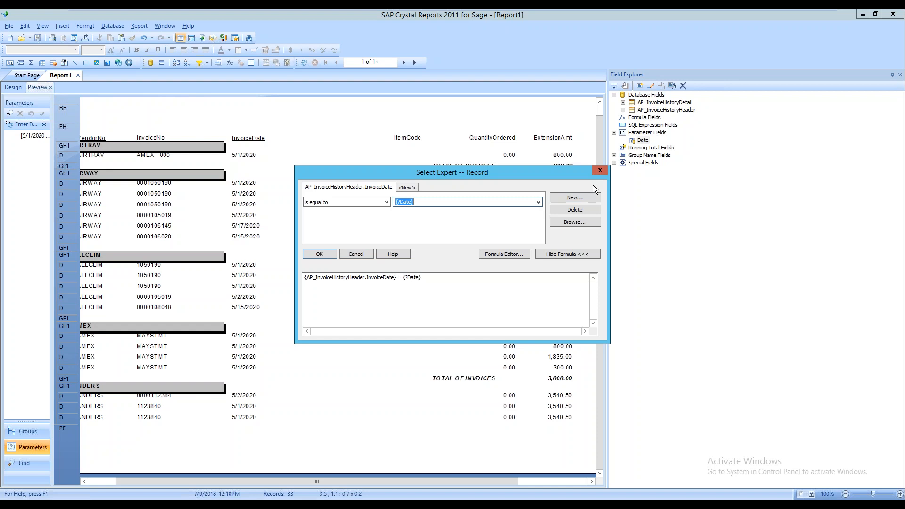
{"action": "left_click", "coordinate": [588, 209]}
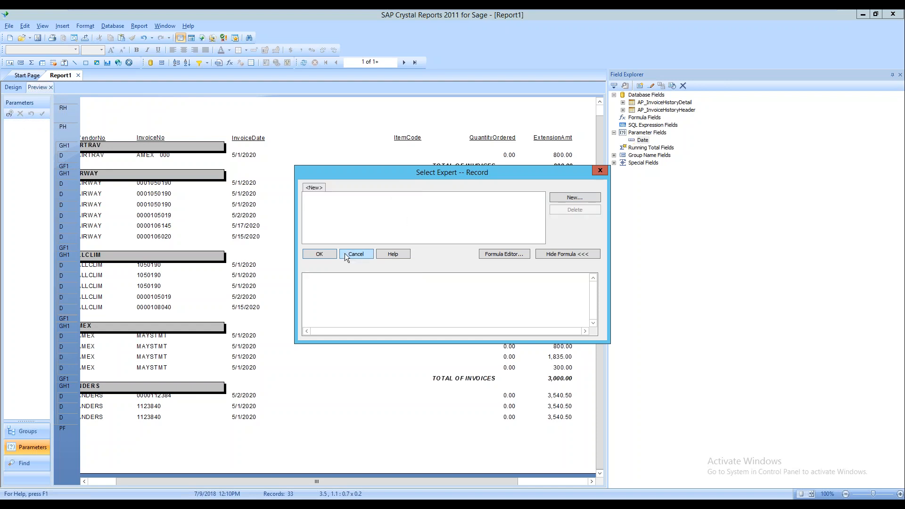
{"action": "left_click", "coordinate": [320, 253]}
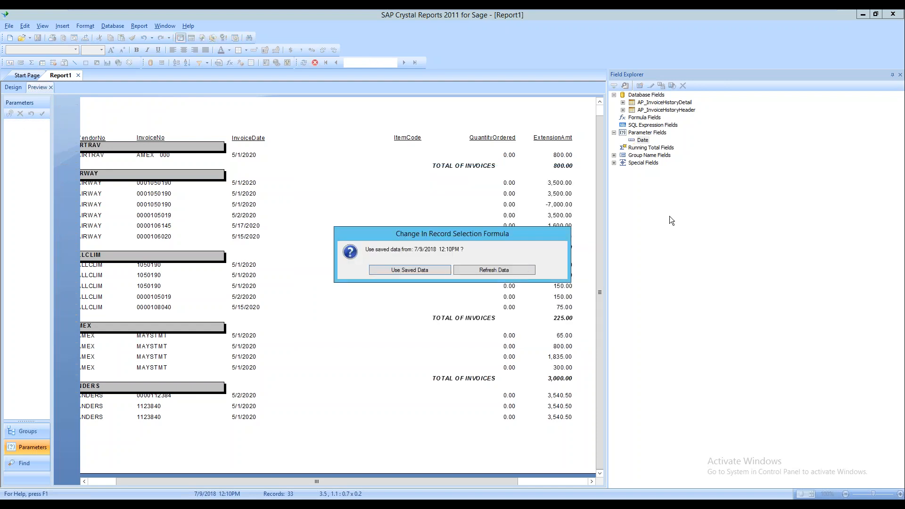
{"action": "left_click", "coordinate": [476, 271]}
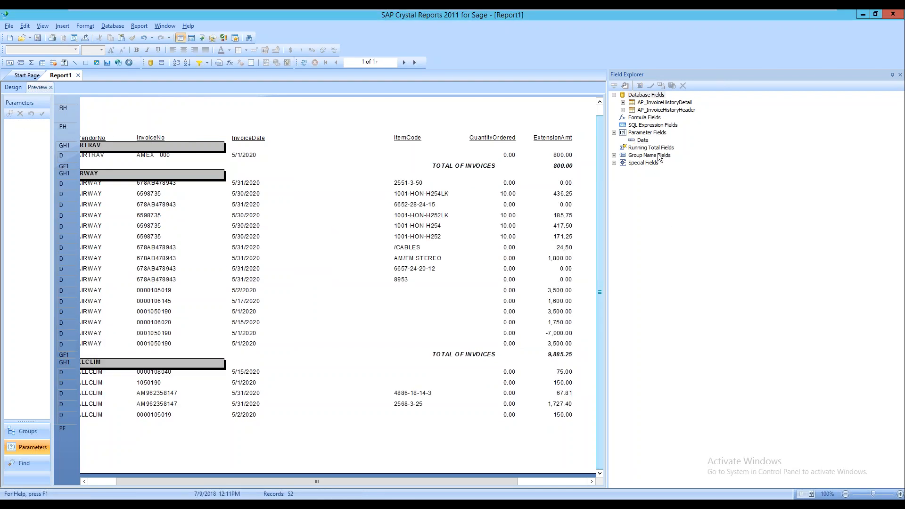
Delete the Date parameter from Parameter Fields in Field Explorer
{"action": "right_click", "coordinate": [646, 142]}
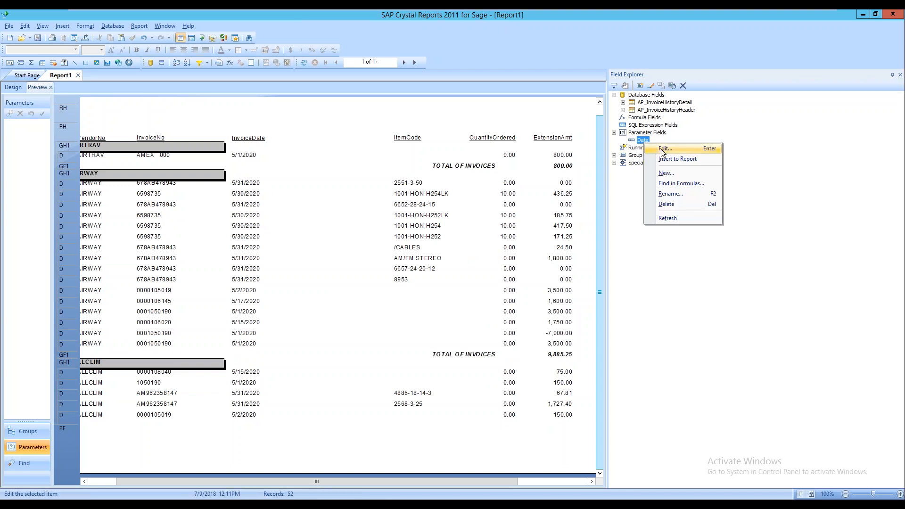
{"action": "left_click", "coordinate": [669, 205]}
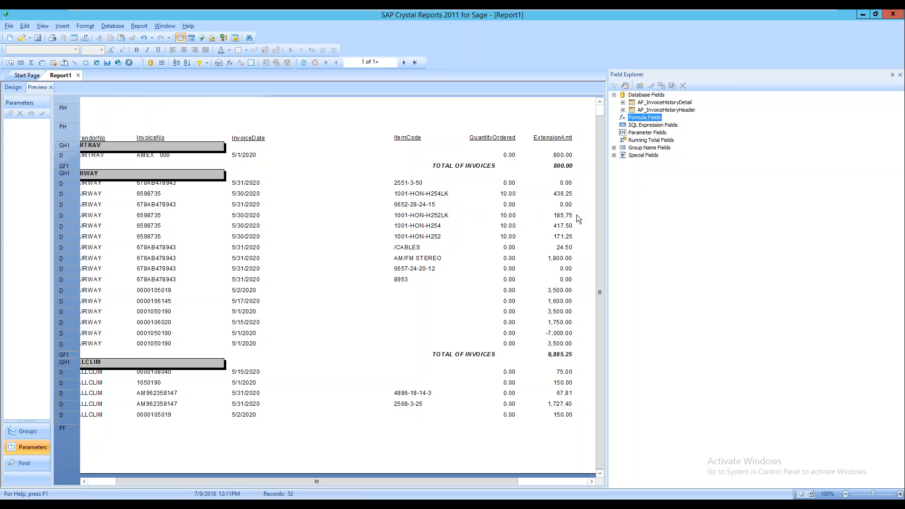
Create a new formula field named TEST
{"action": "right_click", "coordinate": [651, 119]}
{"action": "left_click", "coordinate": [676, 122]}
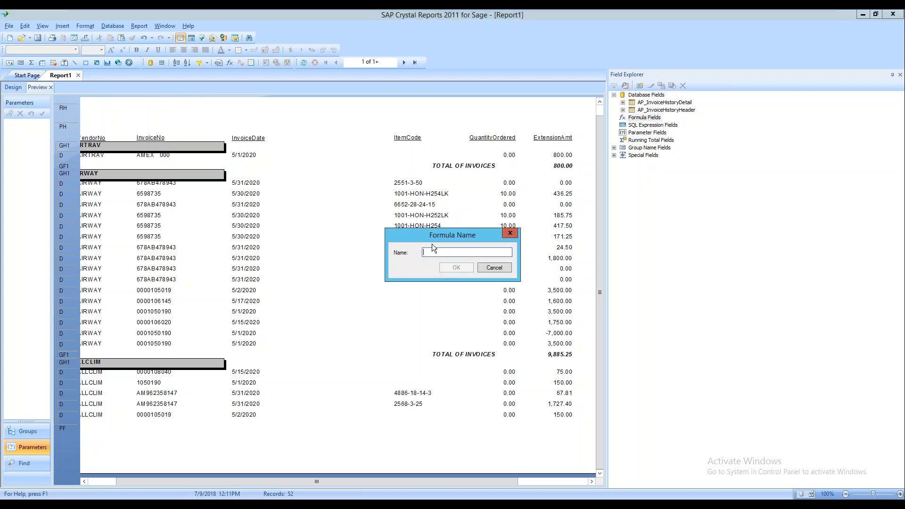
{"action": "type", "text": "TEST"}
{"action": "key", "text": "Return"}
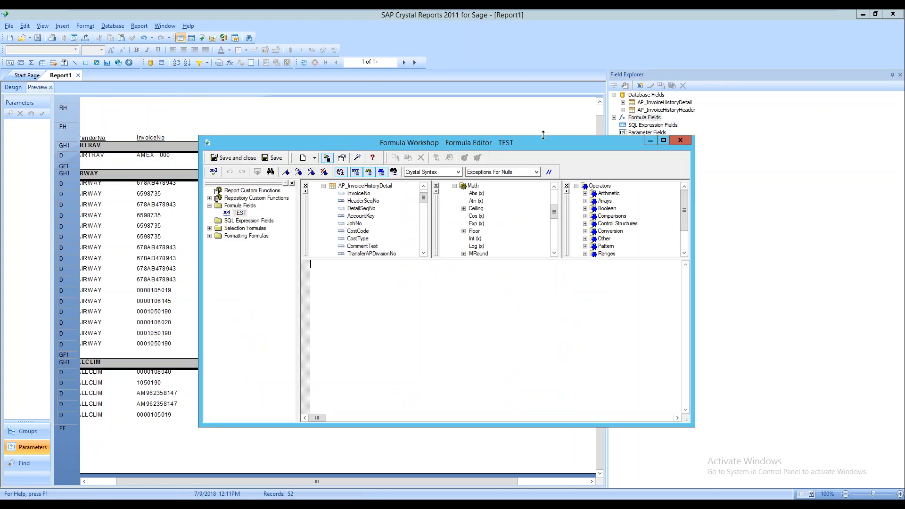
Move the Formula Workshop window lower to uncover the report
{"action": "left_click_drag", "start_coordinate": [460, 149], "coordinate": [562, 112]}
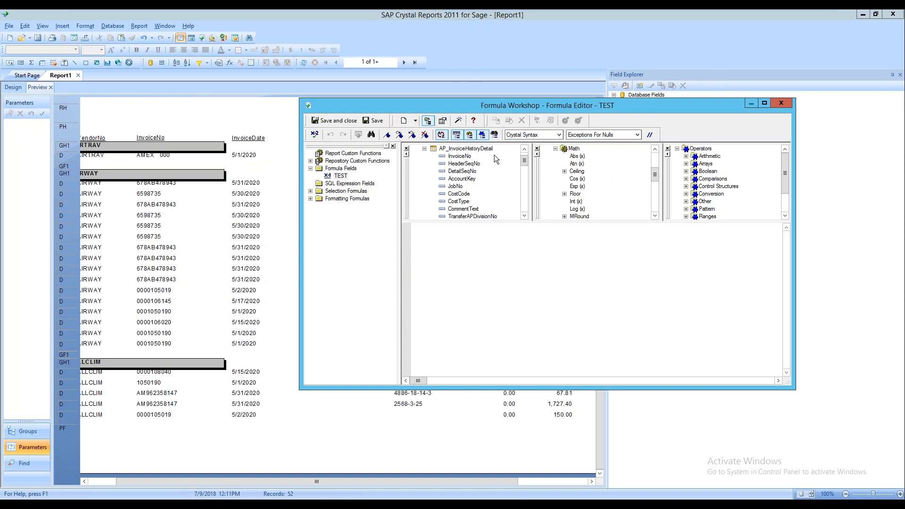
{"action": "scroll", "coordinate": [527, 162], "scroll_direction": "up", "scroll_amount": 1}
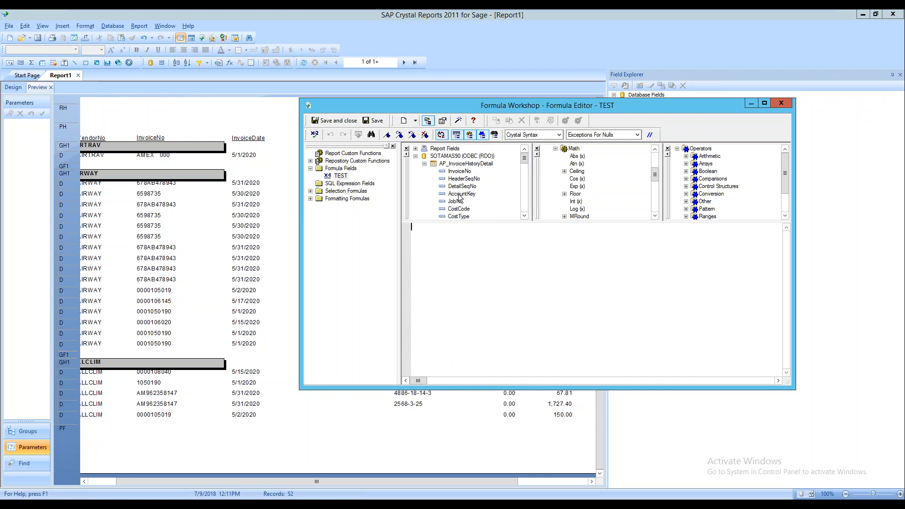
{"action": "left_click_drag", "start_coordinate": [524, 160], "coordinate": [524, 167]}
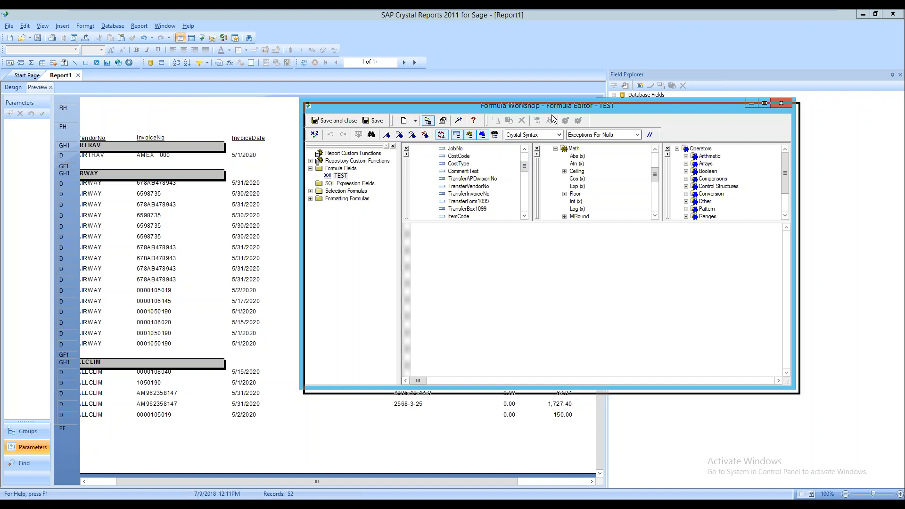
{"action": "left_click_drag", "start_coordinate": [548, 109], "coordinate": [531, 210]}
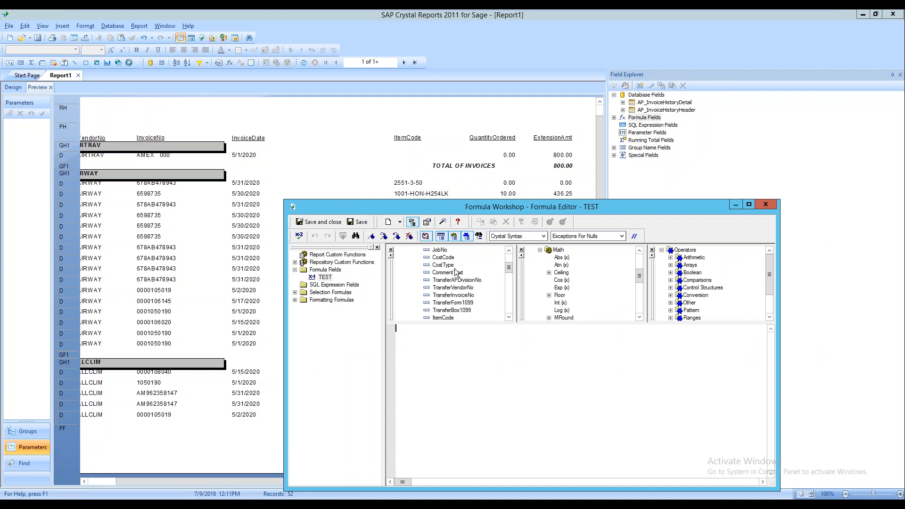
{"action": "left_click", "coordinate": [509, 250]}
{"action": "left_click", "coordinate": [509, 250]}
{"action": "left_click", "coordinate": [508, 251]}
{"action": "left_click", "coordinate": [509, 250]}
{"action": "left_click", "coordinate": [509, 250]}
{"action": "left_click", "coordinate": [509, 250]}
{"action": "left_click", "coordinate": [508, 250]}
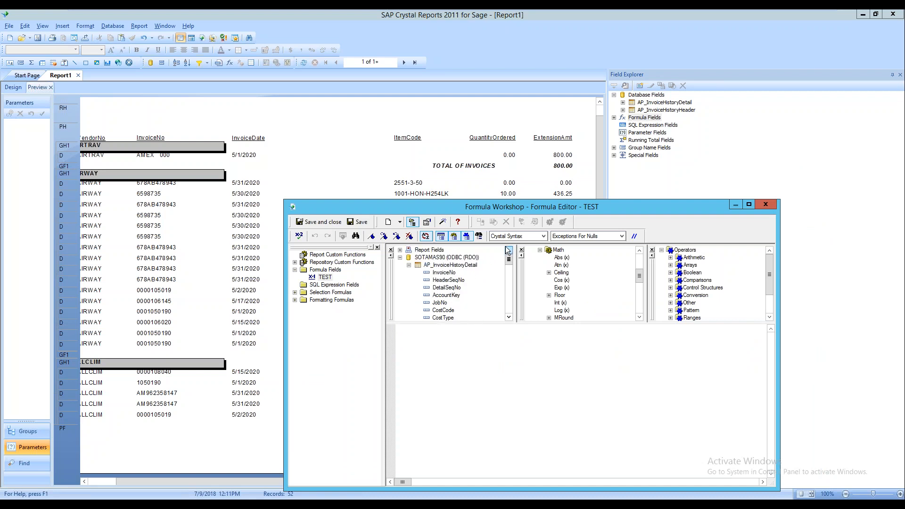
Start the formula with If {InvoiceNo} = "6598735"
{"action": "type", "text": "If"}
{"action": "key", "text": "BackSpace"}
{"action": "type", "text": "f"}
{"action": "left_click", "coordinate": [452, 273]}
{"action": "double_click", "coordinate": [444, 273]}
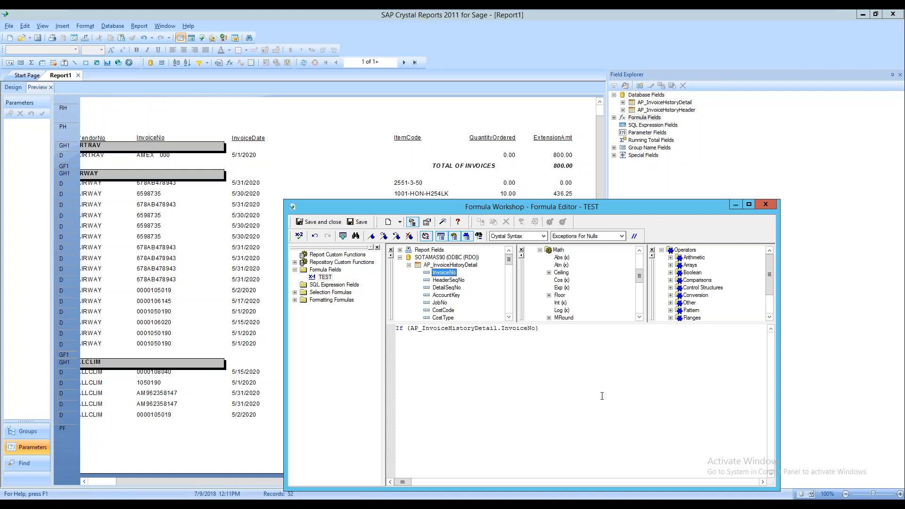
{"action": "left_click", "coordinate": [578, 336]}
{"action": "type", "text": "="}
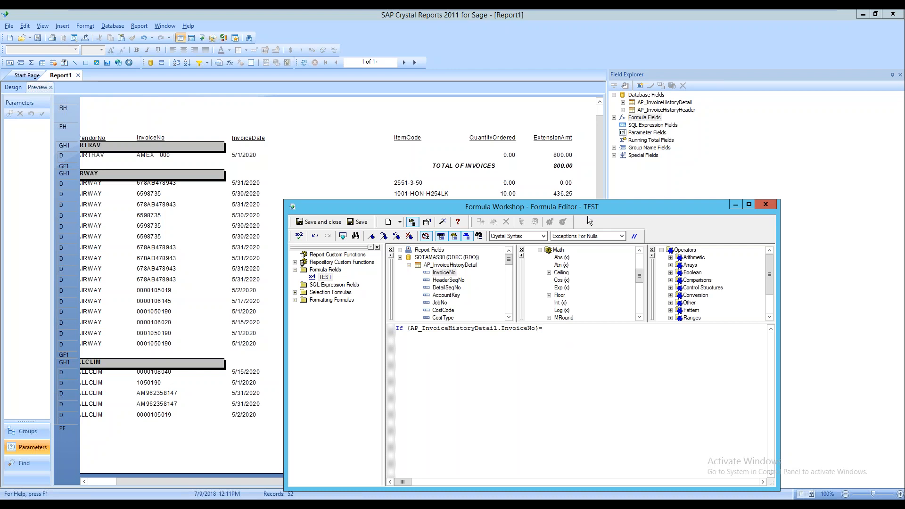
{"action": "left_click_drag", "start_coordinate": [550, 207], "coordinate": [545, 222]}
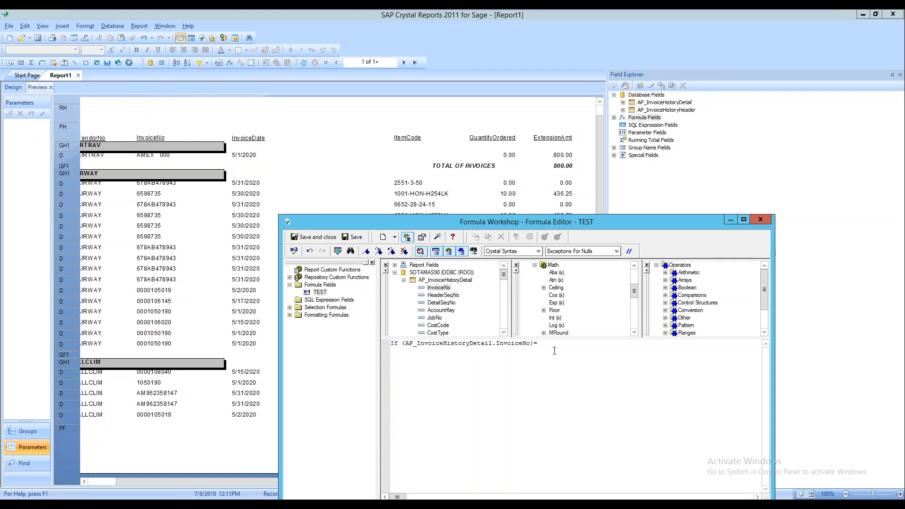
{"action": "type", "text": "659"}
{"action": "type", "text": "8735"}
{"action": "type", "text": "\""}
{"action": "type", "text": "\""}
Add a 'then' line to the formula and float the field list
{"action": "key", "text": "Return"}
{"action": "type", "text": "then"}
{"action": "left_click_drag", "start_coordinate": [503, 277], "coordinate": [504, 279]}
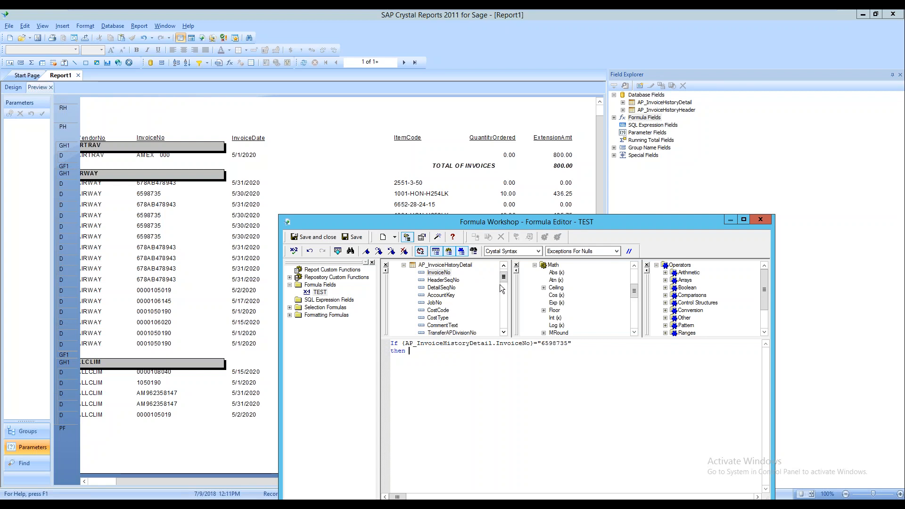
{"action": "left_click_drag", "start_coordinate": [517, 224], "coordinate": [557, 160]}
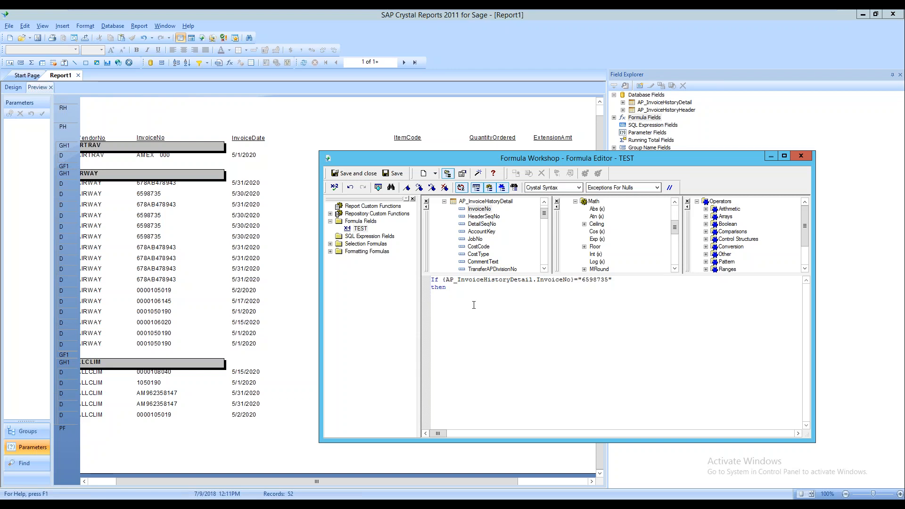
{"action": "type", "text": "then"}
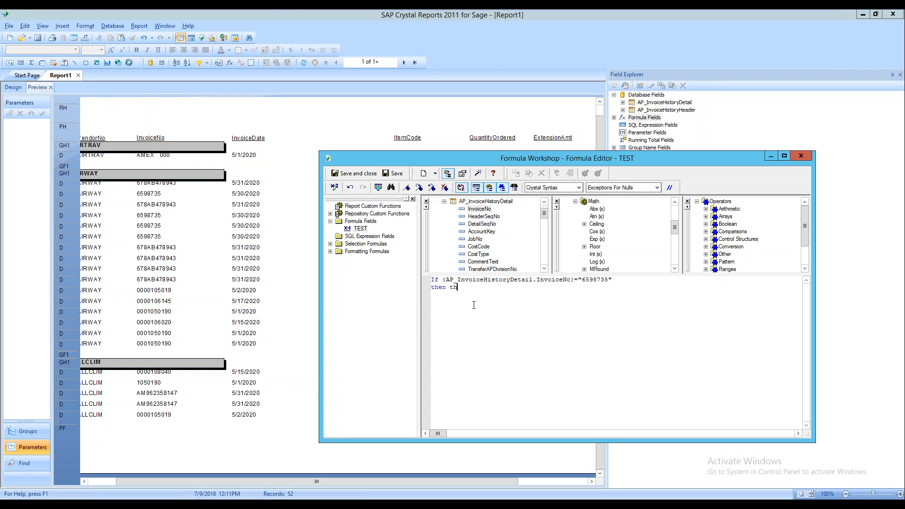
{"action": "key", "text": "BackSpace"}
{"action": "key", "text": "BackSpace"}
{"action": "key", "text": "BackSpace"}
{"action": "key", "text": "BackSpace"}
{"action": "key", "text": "BackSpace"}
{"action": "left_click", "coordinate": [544, 269]}
{"action": "left_click", "coordinate": [545, 269]}
{"action": "left_click", "coordinate": [544, 269]}
{"action": "left_click", "coordinate": [545, 269]}
{"action": "double_click", "coordinate": [548, 269]}
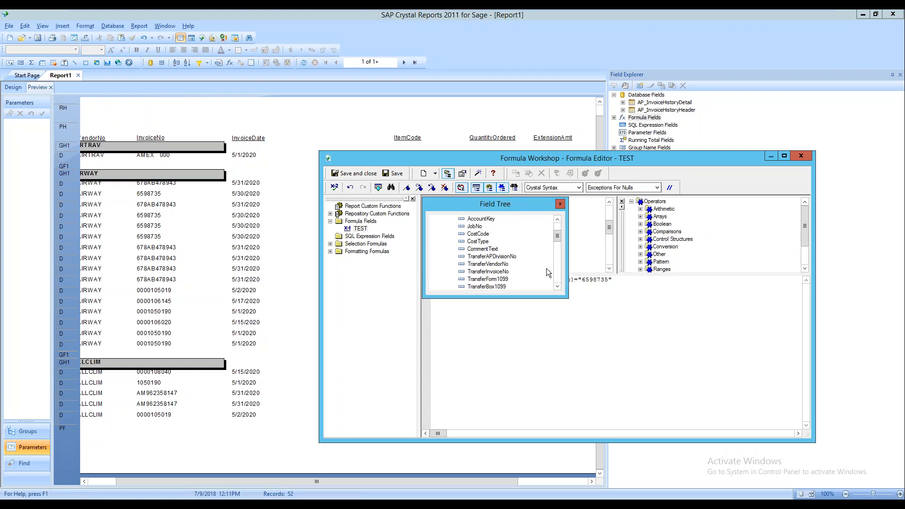
{"action": "left_click_drag", "start_coordinate": [557, 236], "coordinate": [560, 273]}
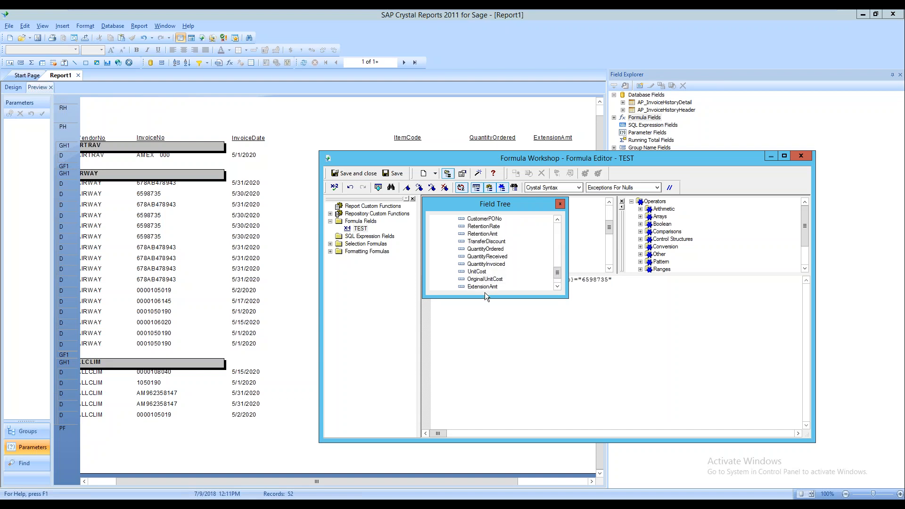
Complete the then clause with {ExtensionAmt} = 0.00
{"action": "left_click", "coordinate": [486, 287]}
{"action": "double_click", "coordinate": [489, 289]}
{"action": "left_click", "coordinate": [558, 204]}
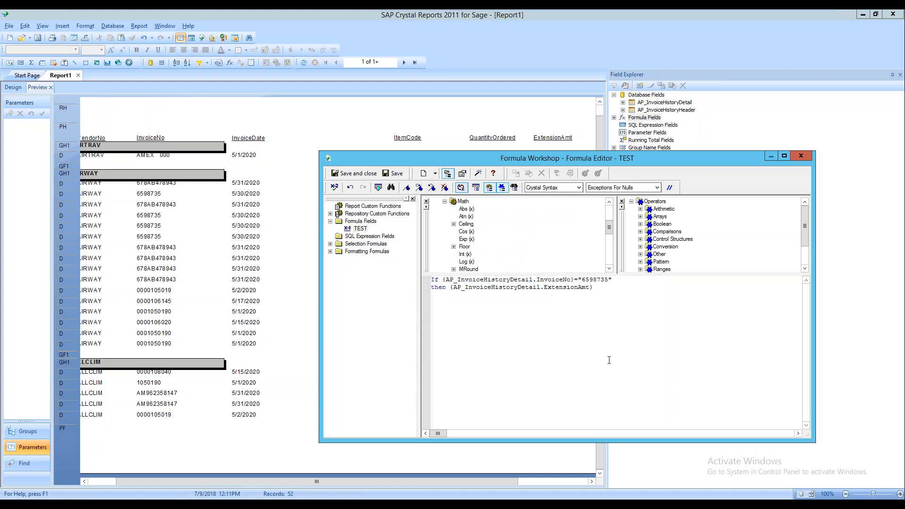
{"action": "type", "text": "=0"}
{"action": "key", "text": "Return"}
{"action": "type", "text": ".00"}
{"action": "key", "text": "Return"}
Check the TEST formula and confirm no errors are found
{"action": "left_click", "coordinate": [334, 187]}
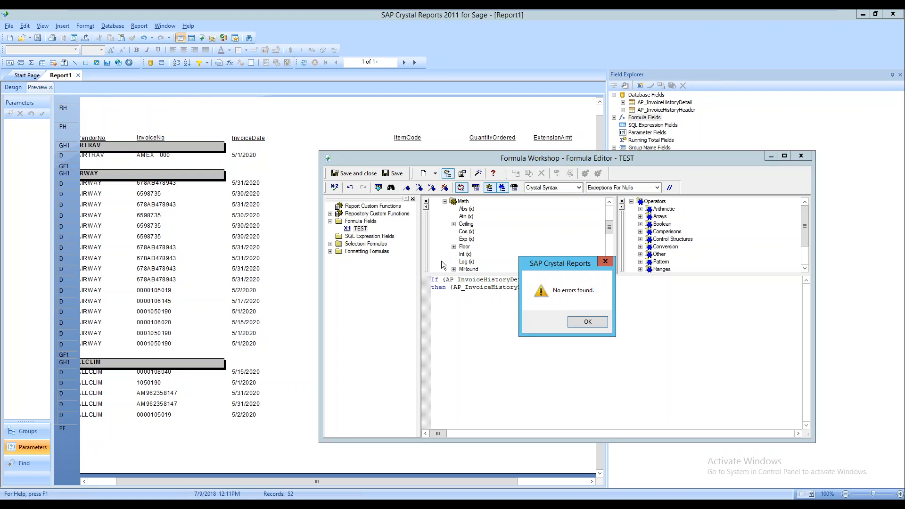
{"action": "left_click", "coordinate": [588, 322]}
{"action": "left_click_drag", "start_coordinate": [725, 158], "coordinate": [662, 100]}
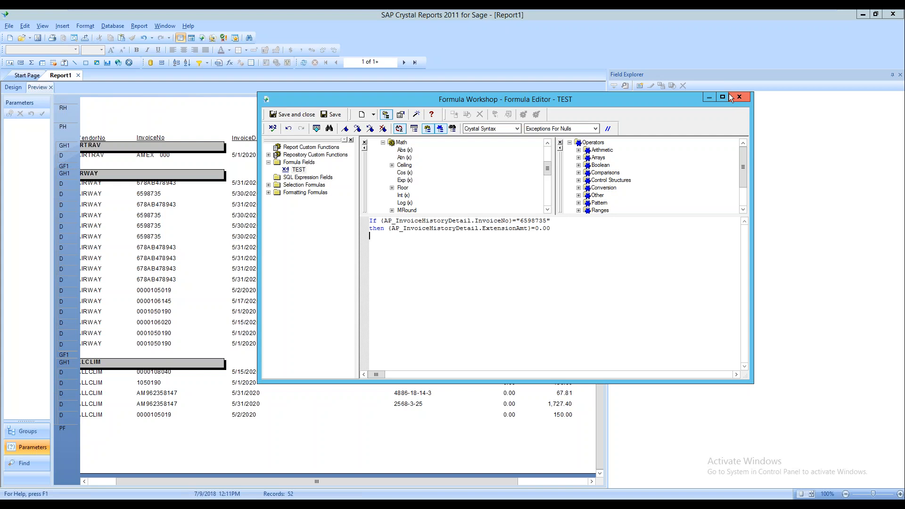
Recheck TEST for errors and keep Crystal Syntax as the formula language
{"action": "mouse_move", "coordinate": [903, 498]}
{"action": "left_click", "coordinate": [267, 129]}
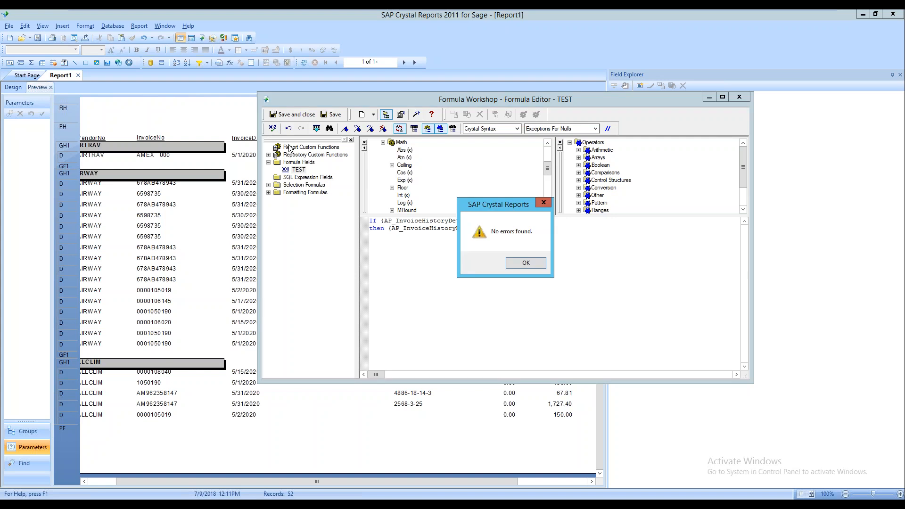
{"action": "left_click", "coordinate": [527, 262]}
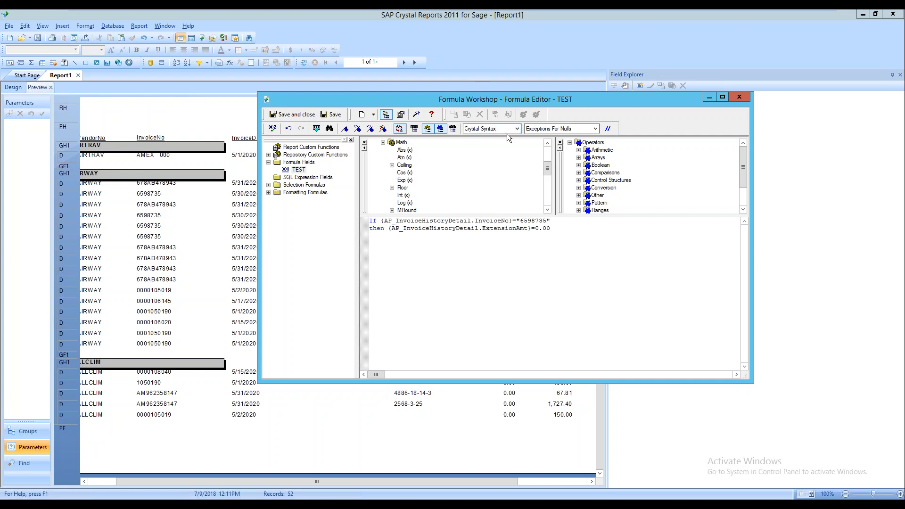
{"action": "left_click", "coordinate": [517, 128]}
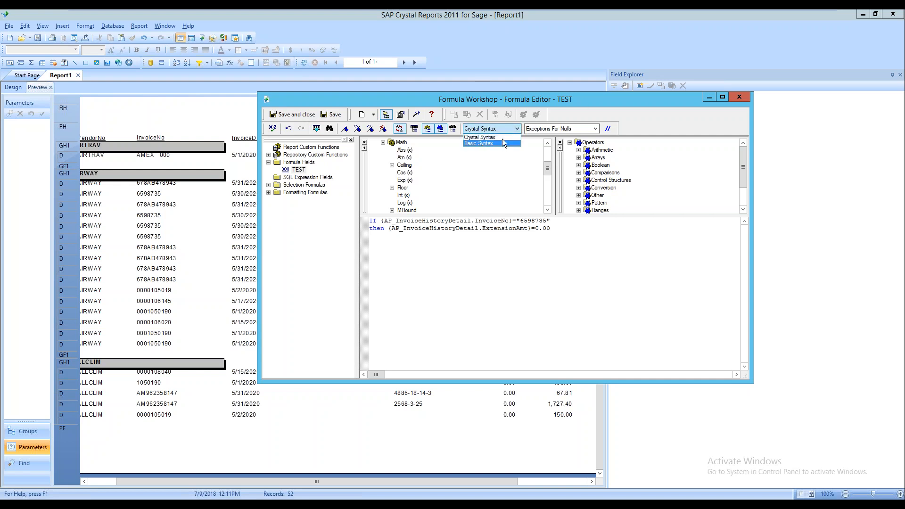
{"action": "left_click", "coordinate": [502, 137]}
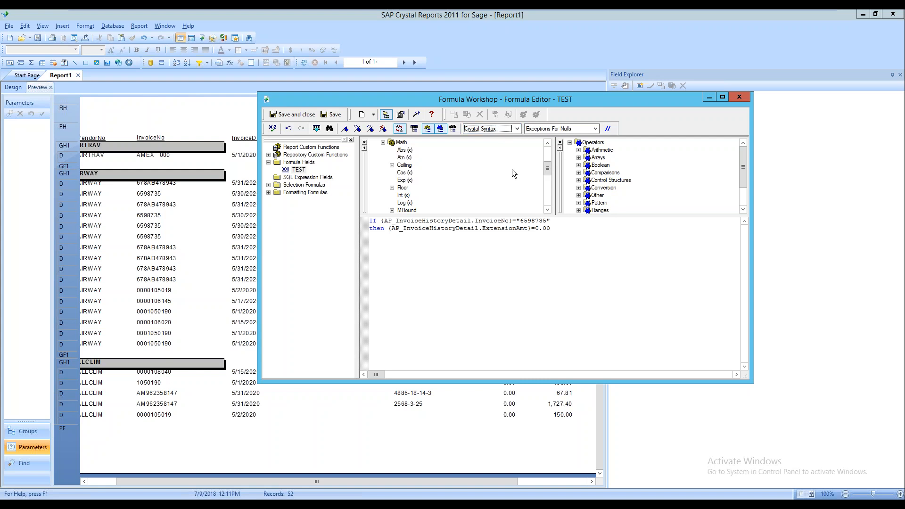
Check the TEST formula once more, then close Formula Workshop, saving changes
{"action": "left_click", "coordinate": [273, 128]}
{"action": "left_click", "coordinate": [525, 265]}
{"action": "left_click", "coordinate": [743, 100]}
{"action": "left_click", "coordinate": [468, 264]}
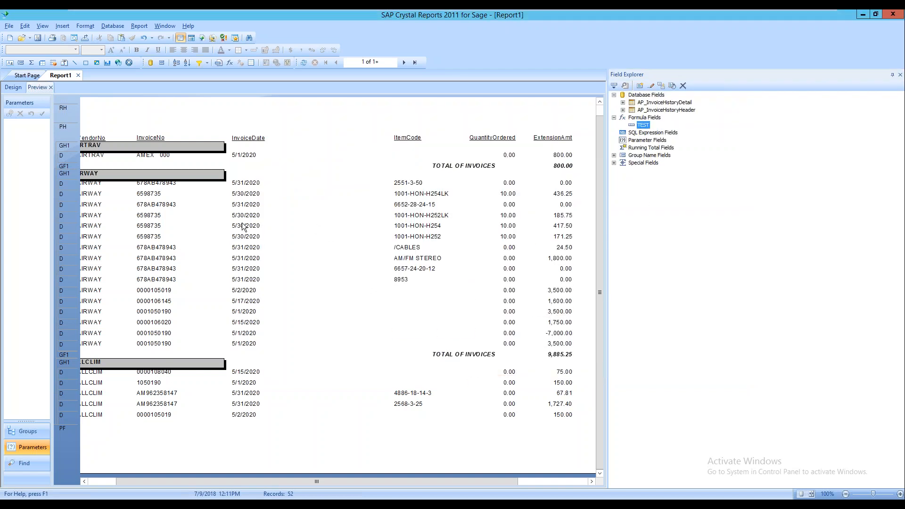
Select the ExtensionAmt field and look through the Insert and Database menus
{"action": "left_click", "coordinate": [542, 204]}
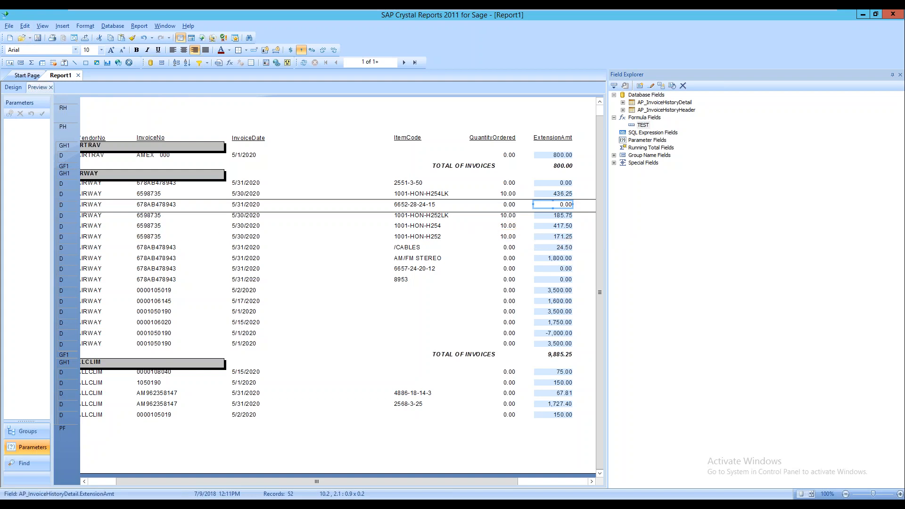
{"action": "left_click_drag", "start_coordinate": [299, 482], "coordinate": [188, 485]}
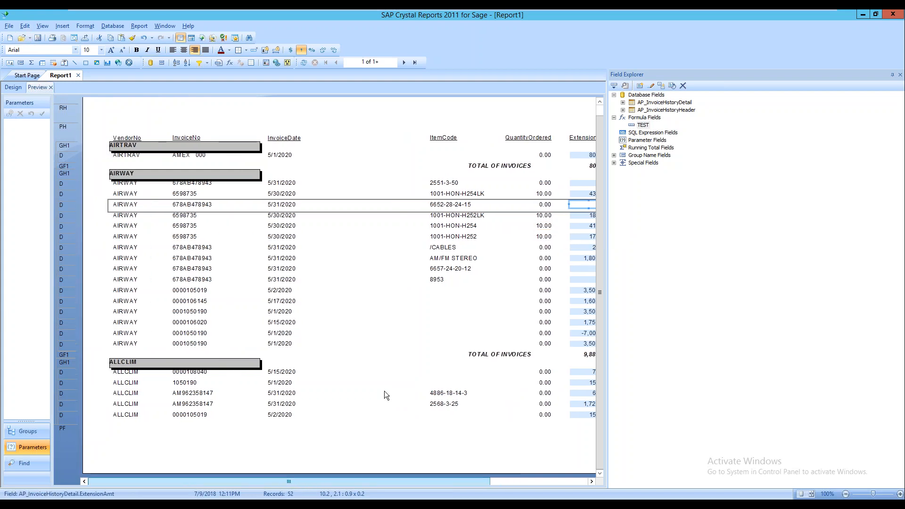
{"action": "scroll", "coordinate": [599, 161], "scroll_direction": "up", "scroll_amount": 2}
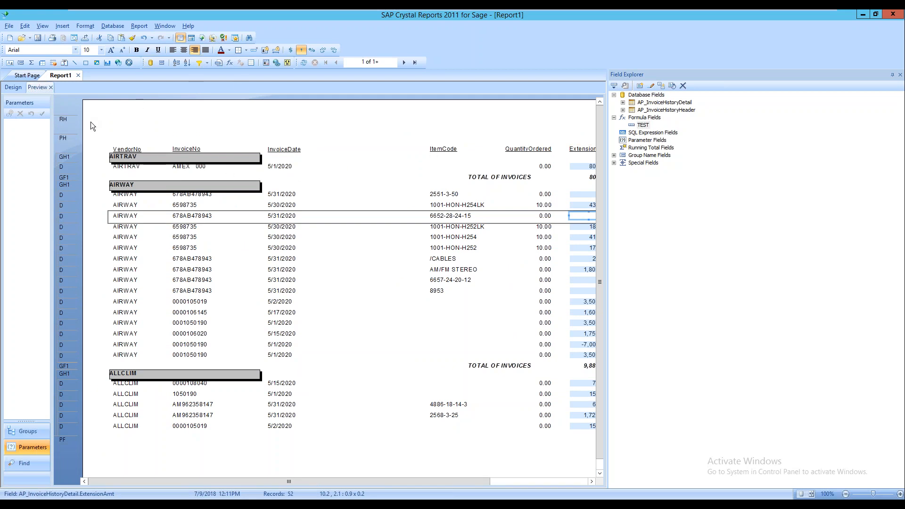
{"action": "left_click", "coordinate": [64, 27]}
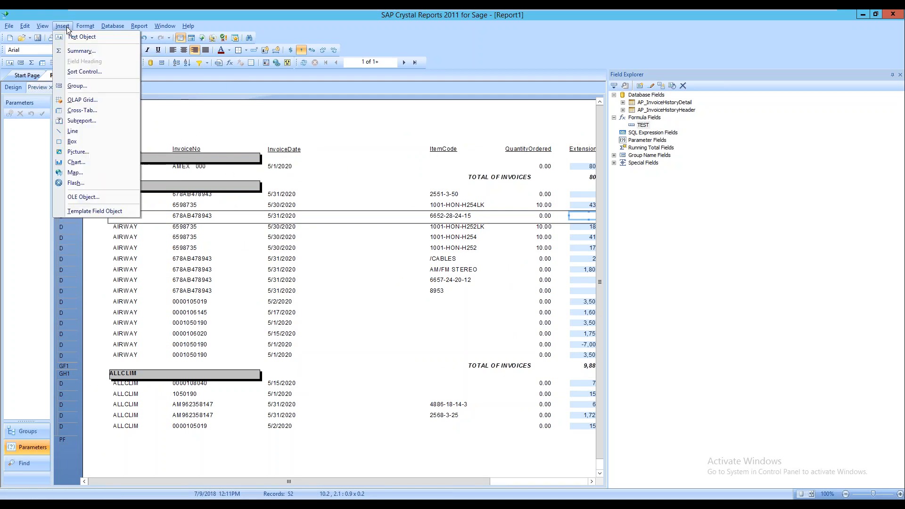
{"action": "left_click", "coordinate": [89, 37]}
{"action": "left_click", "coordinate": [116, 25]}
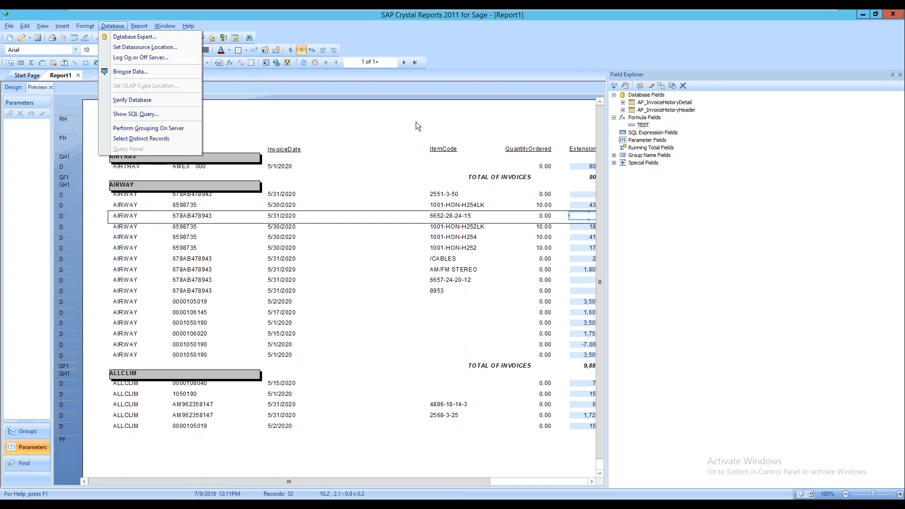
{"action": "left_click", "coordinate": [443, 123]}
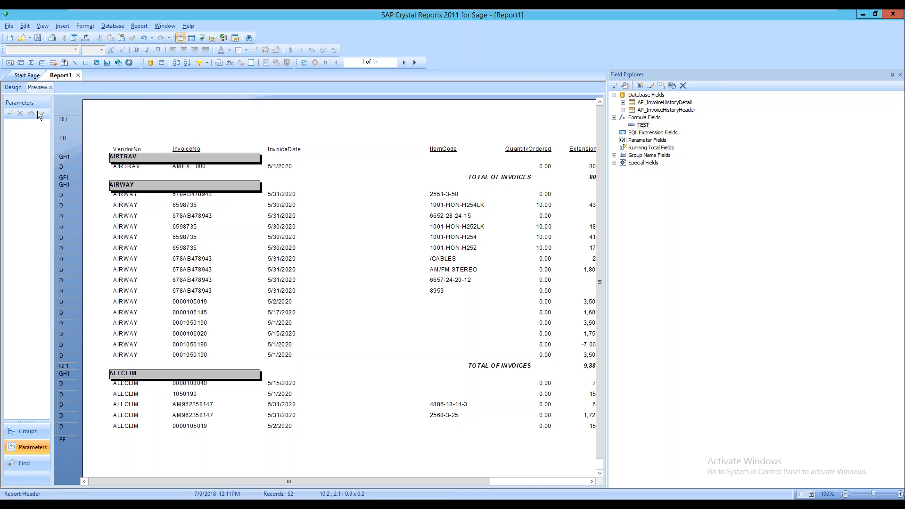
In the design layout, drag the Report Header section taller (a picture insert was cancelled)
{"action": "left_click", "coordinate": [13, 87]}
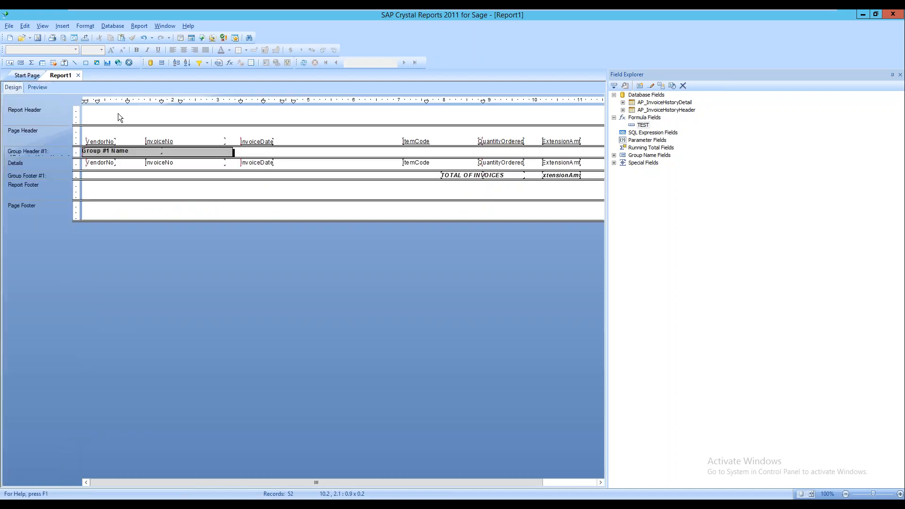
{"action": "left_click_drag", "start_coordinate": [123, 125], "coordinate": [122, 134]}
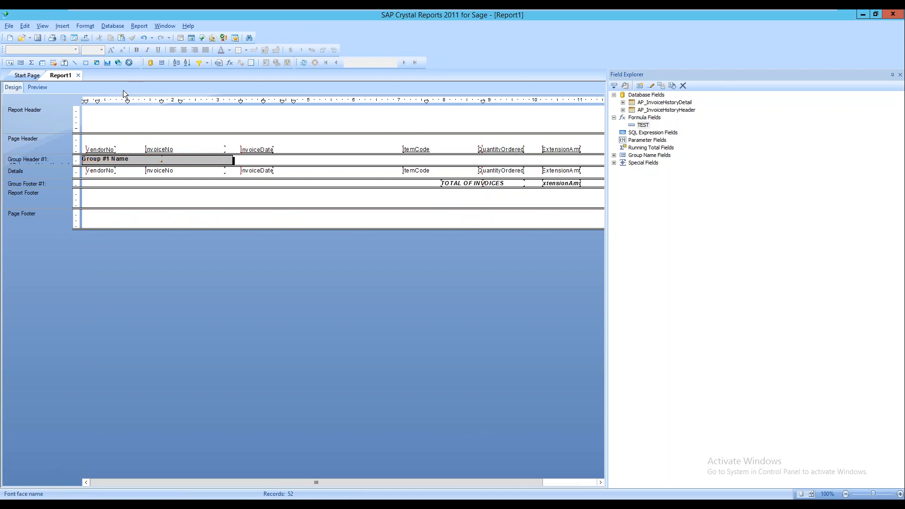
{"action": "left_click", "coordinate": [62, 26]}
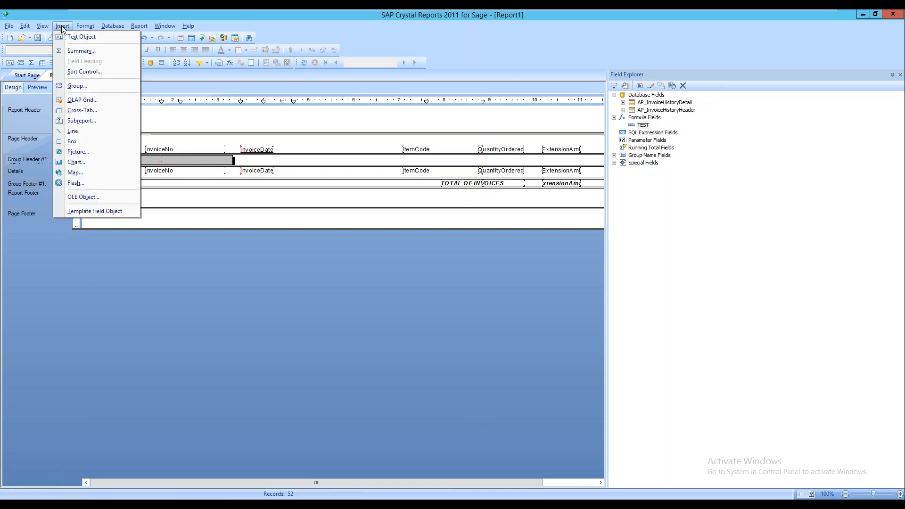
{"action": "left_click", "coordinate": [82, 151]}
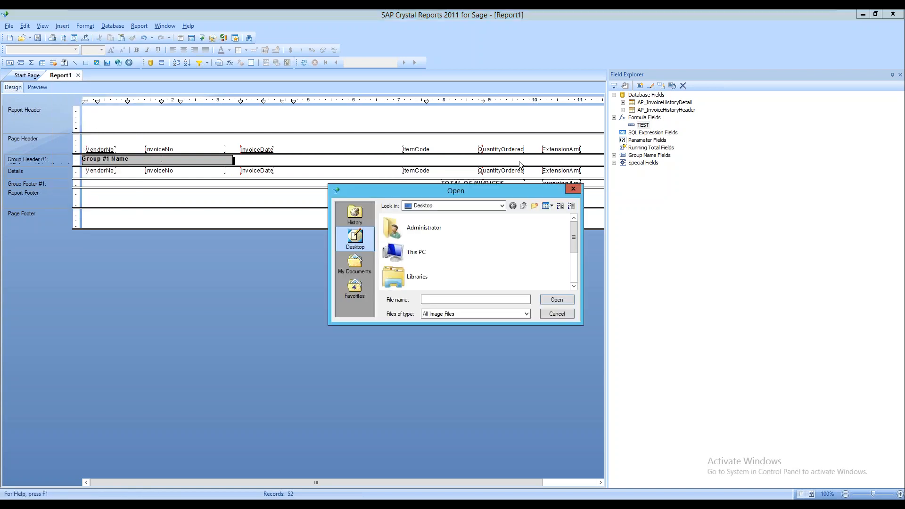
{"action": "left_click", "coordinate": [573, 188]}
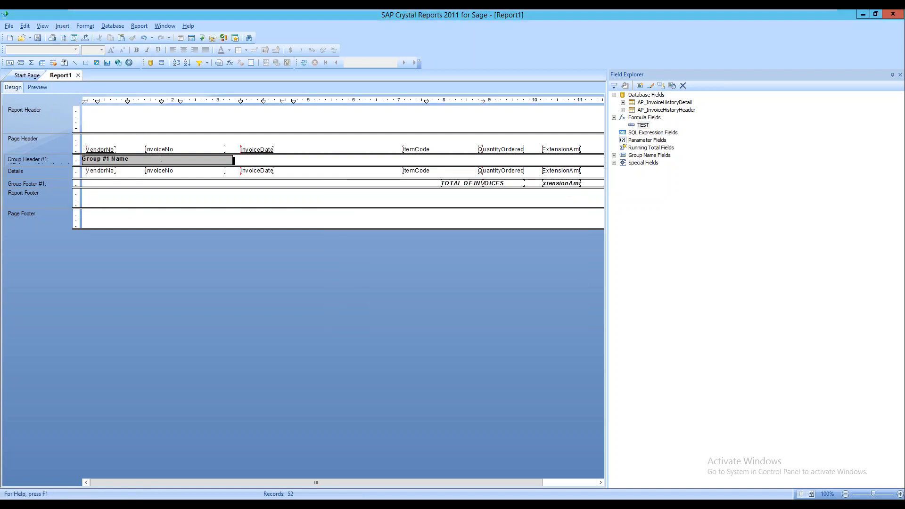
Draw a box across the full width of the Report Header and nudge it slightly higher
{"action": "left_click", "coordinate": [64, 28]}
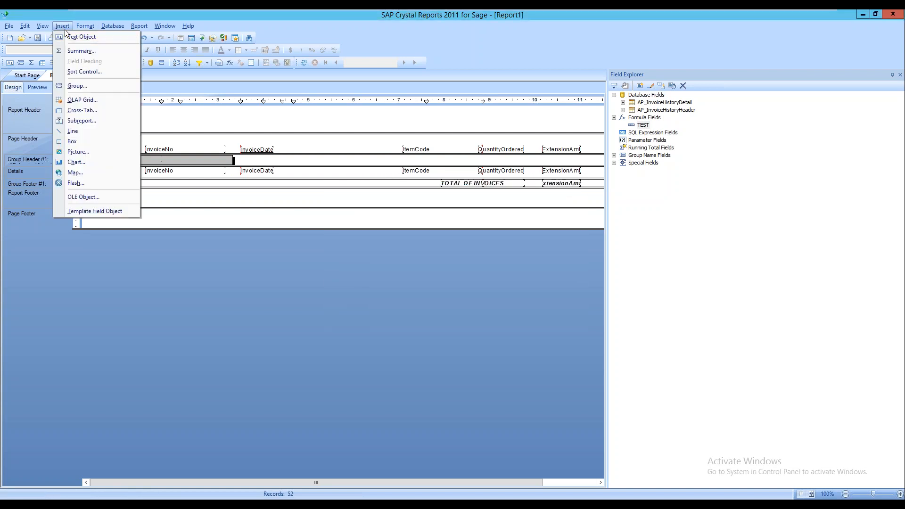
{"action": "left_click", "coordinate": [86, 144]}
{"action": "left_click_drag", "start_coordinate": [88, 136], "coordinate": [606, 124]}
{"action": "left_click", "coordinate": [336, 115]}
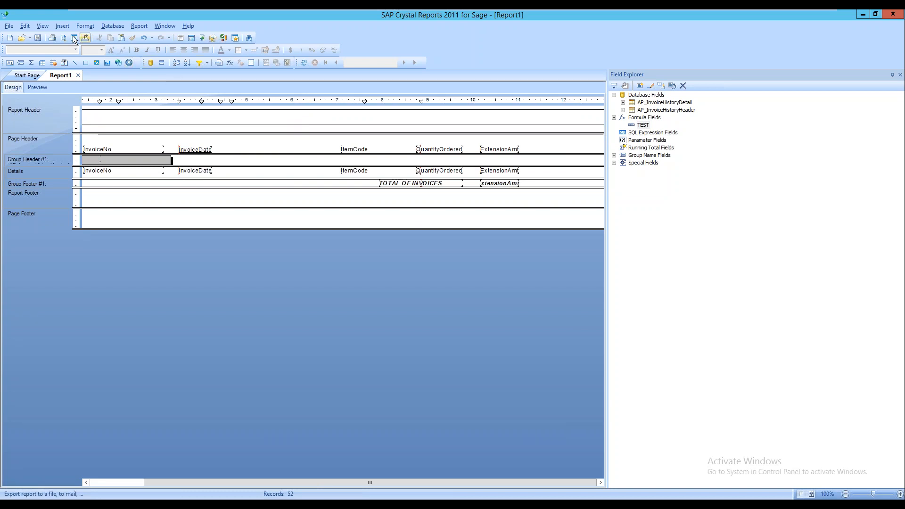
{"action": "left_click_drag", "start_coordinate": [239, 110], "coordinate": [241, 106]}
{"action": "left_click", "coordinate": [258, 116]}
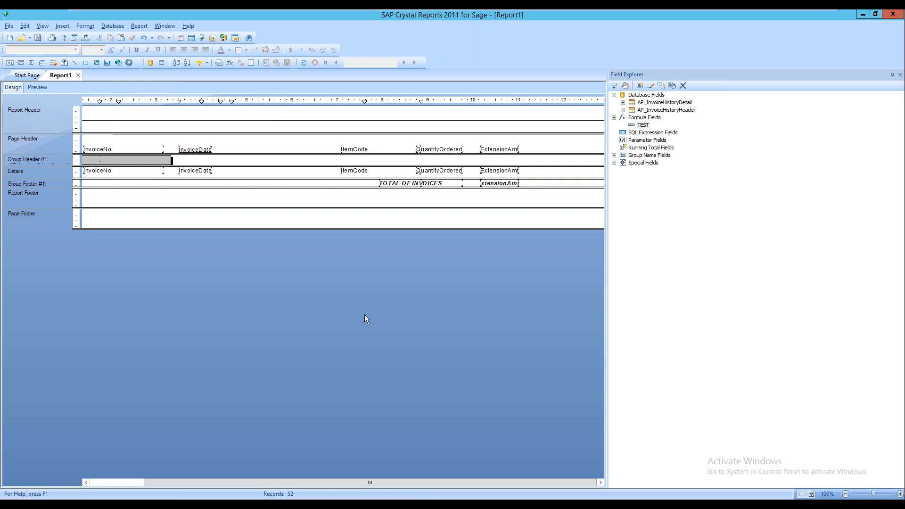
{"action": "left_click_drag", "start_coordinate": [361, 482], "coordinate": [260, 464]}
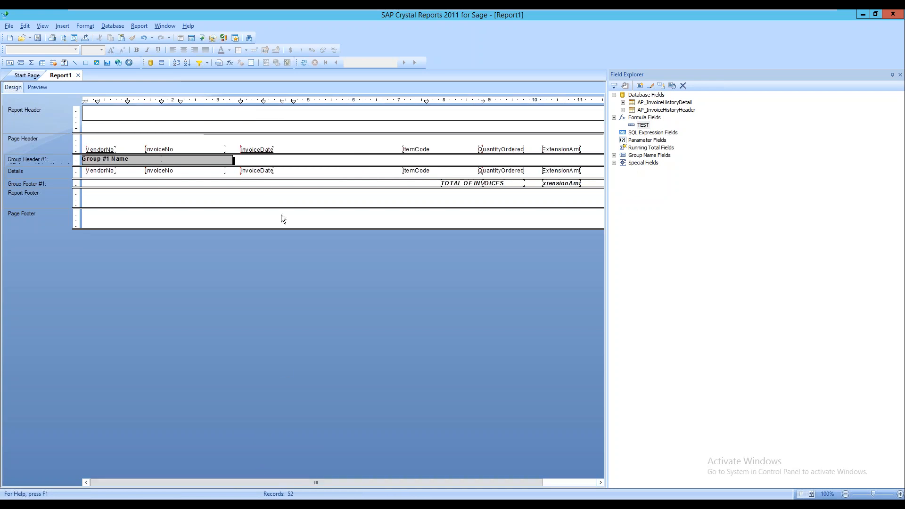
Add a text object reading 'THIS IS MY MONTHLY REPORT' inside the Report Header box
{"action": "left_click", "coordinate": [222, 115]}
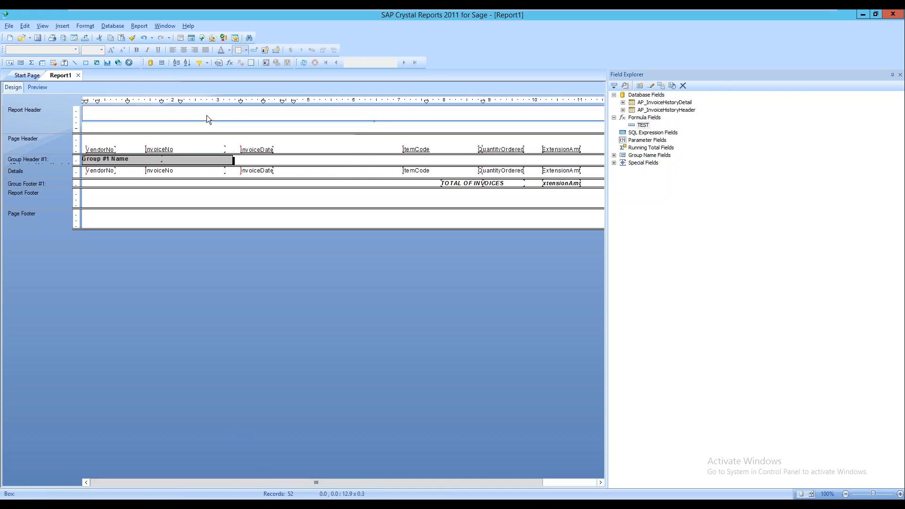
{"action": "left_click", "coordinate": [61, 26]}
{"action": "left_click", "coordinate": [75, 36]}
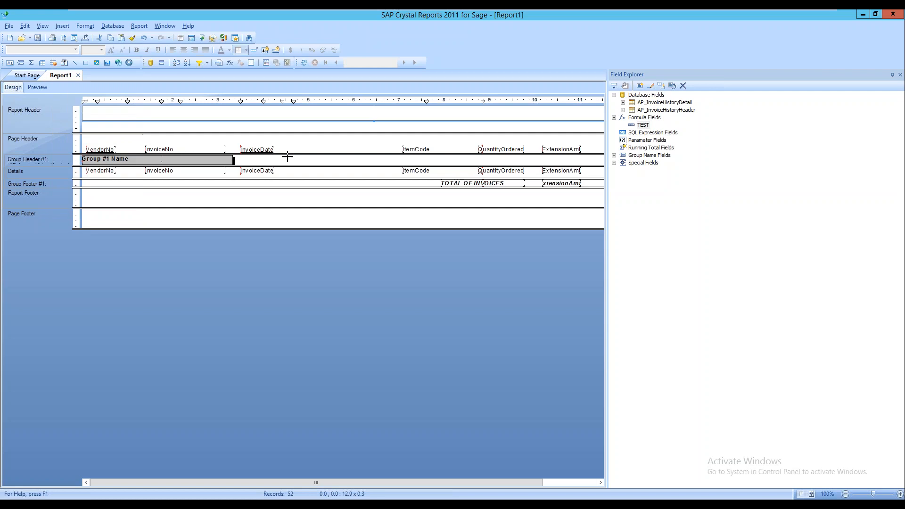
{"action": "left_click", "coordinate": [302, 112]}
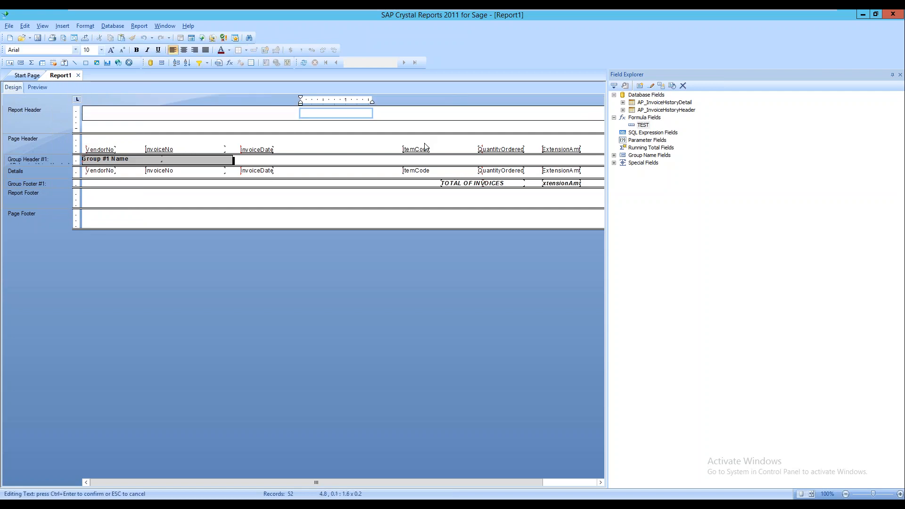
{"action": "type", "text": "THIS IS MY MONTY"}
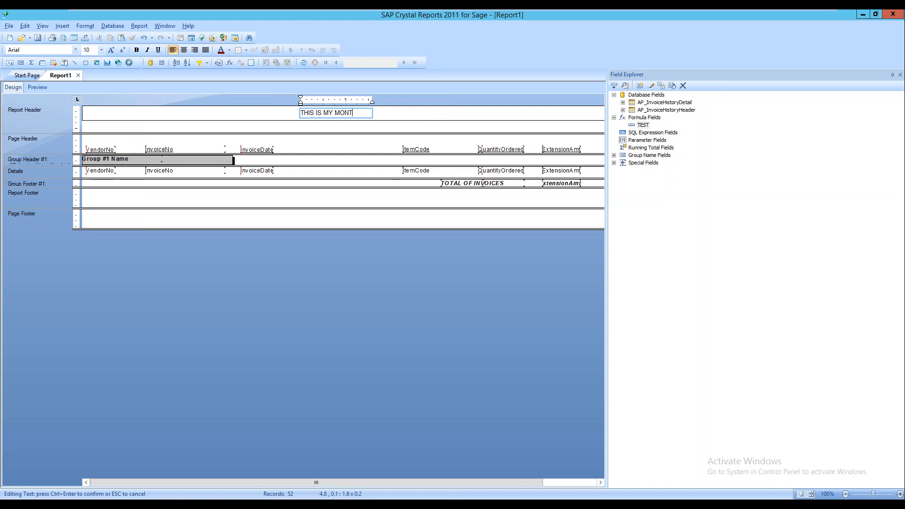
{"action": "key", "text": "ctrl+a"}
{"action": "type", "text": "REPO"}
{"action": "left_click", "coordinate": [383, 114]}
Stretch the heading text object left and right to span the header's full 12.8-inch width
{"action": "left_click", "coordinate": [363, 116]}
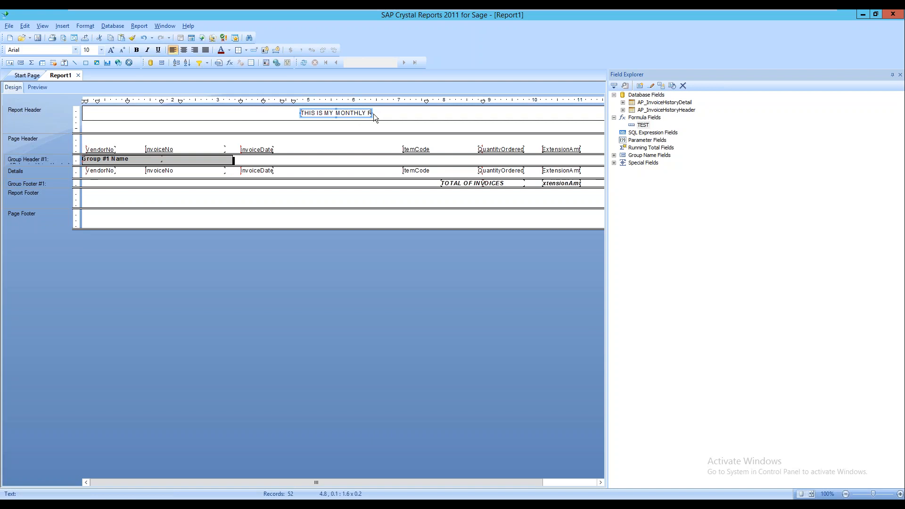
{"action": "left_click_drag", "start_coordinate": [372, 114], "coordinate": [466, 114]}
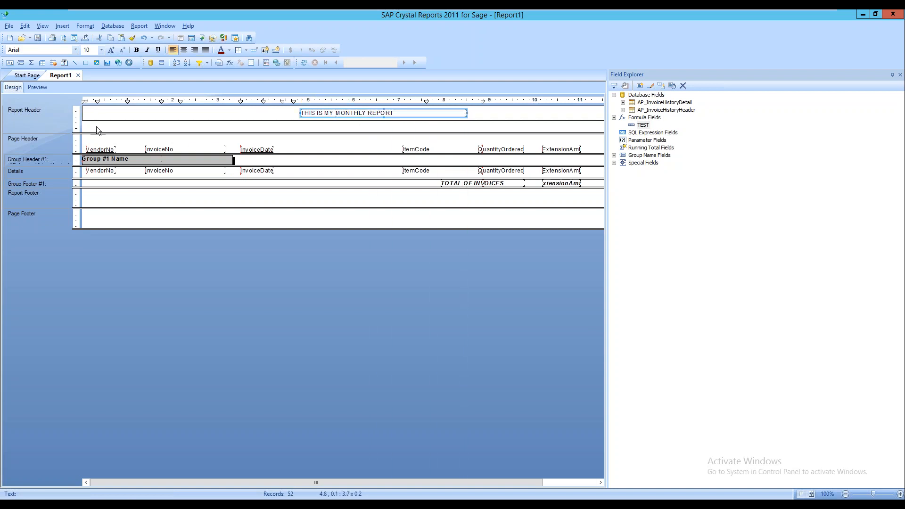
{"action": "left_click_drag", "start_coordinate": [300, 113], "coordinate": [85, 117]}
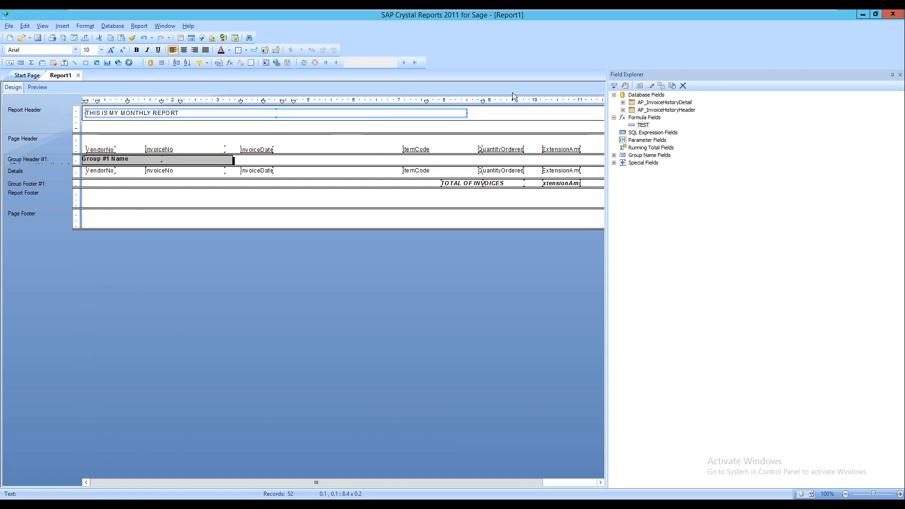
{"action": "left_click_drag", "start_coordinate": [466, 113], "coordinate": [600, 112]}
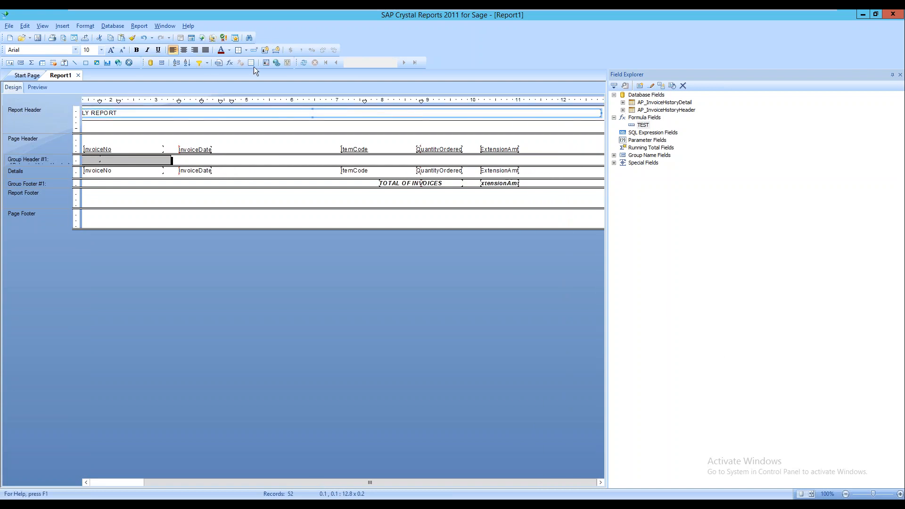
Center the heading; an attempt to replace its text with 'Prepared By' was cancelled
{"action": "left_click", "coordinate": [184, 51]}
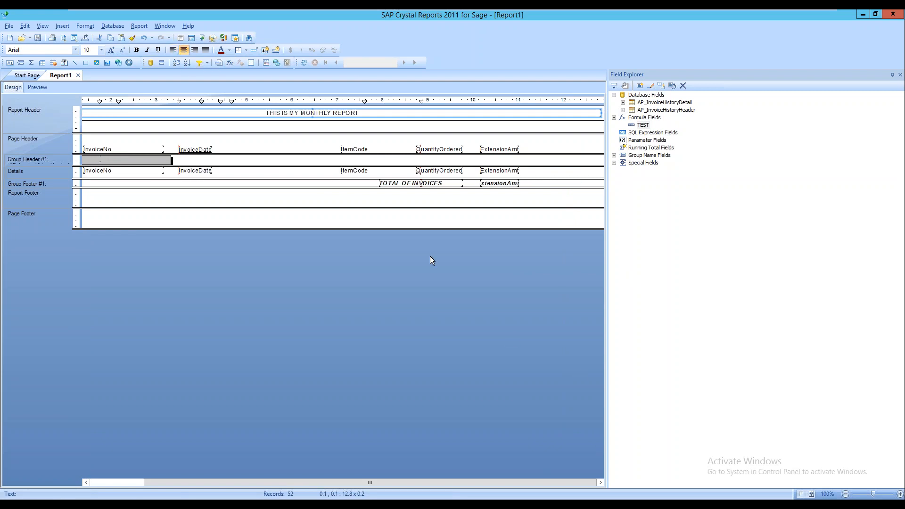
{"action": "double_click", "coordinate": [377, 111]}
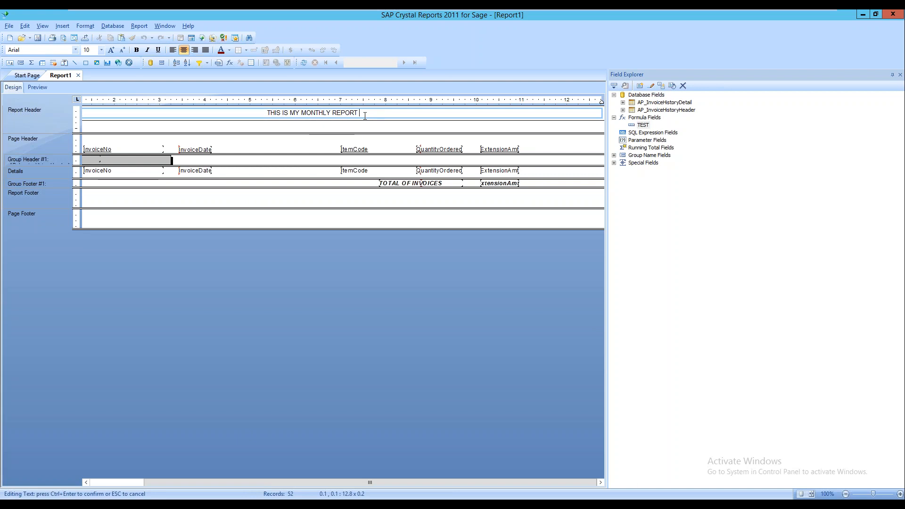
{"action": "key", "text": "ctrl+a"}
{"action": "key", "text": "BackSpace"}
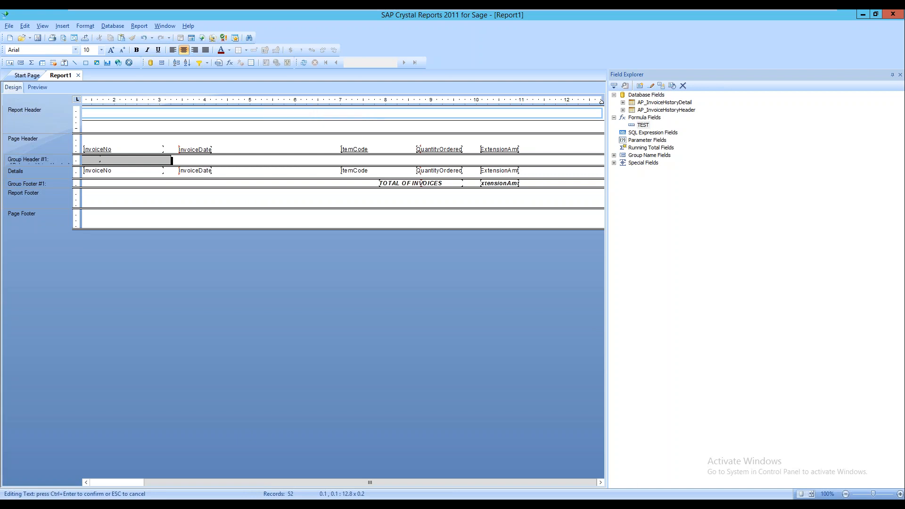
{"action": "type", "text": "Prepared By"}
{"action": "key", "text": "Escape"}
Make the header box and the title object taller so the 'Prepared By' line appears
{"action": "left_click", "coordinate": [363, 122]}
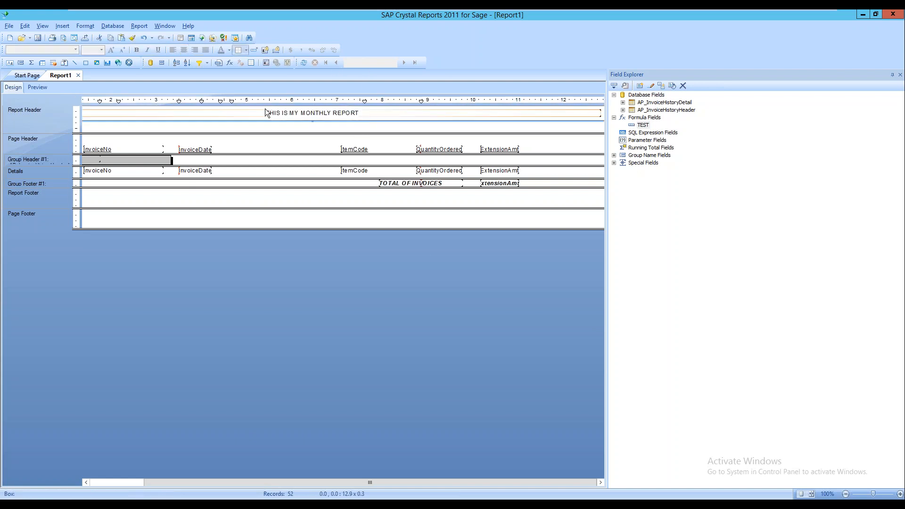
{"action": "left_click_drag", "start_coordinate": [312, 121], "coordinate": [313, 133]}
{"action": "left_click", "coordinate": [316, 117]}
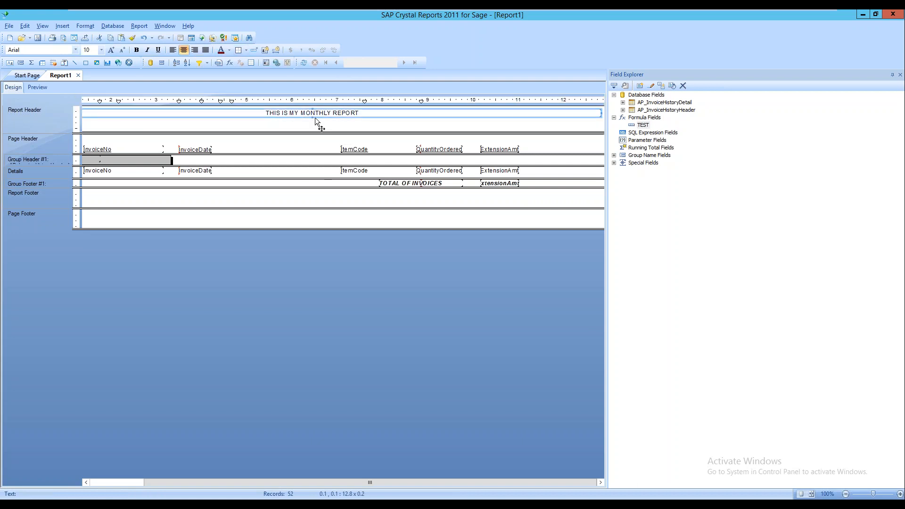
{"action": "left_click_drag", "start_coordinate": [312, 120], "coordinate": [312, 125]}
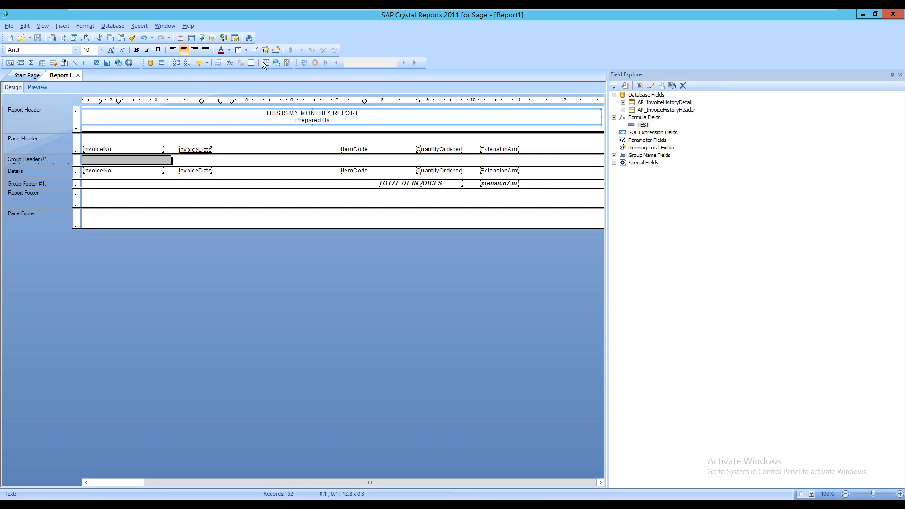
Preview the report with data, scroll across it, and select the header box and title
{"action": "left_click", "coordinate": [46, 89]}
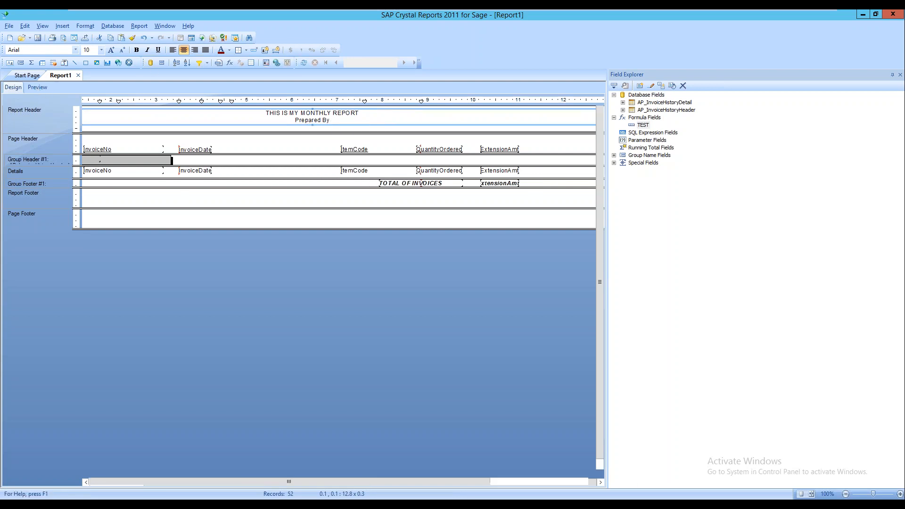
{"action": "left_click_drag", "start_coordinate": [281, 476], "coordinate": [211, 495]}
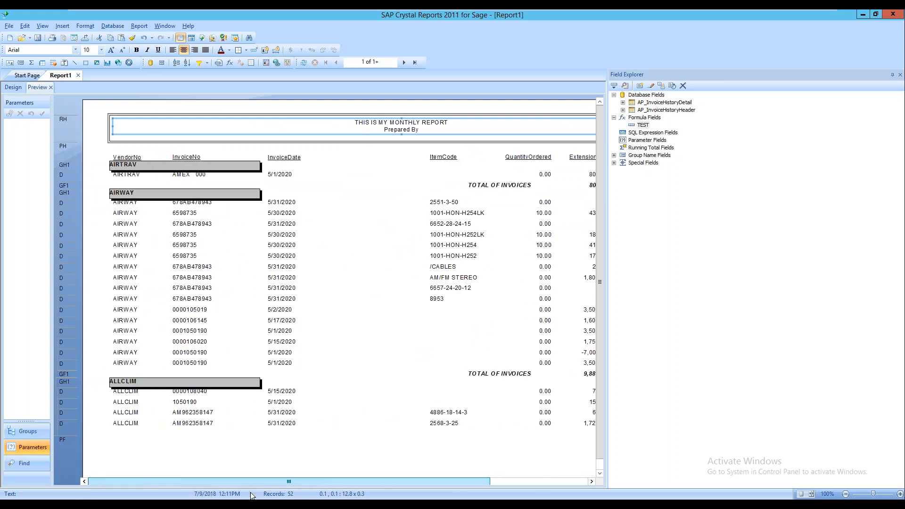
{"action": "left_click_drag", "start_coordinate": [275, 493], "coordinate": [490, 494]}
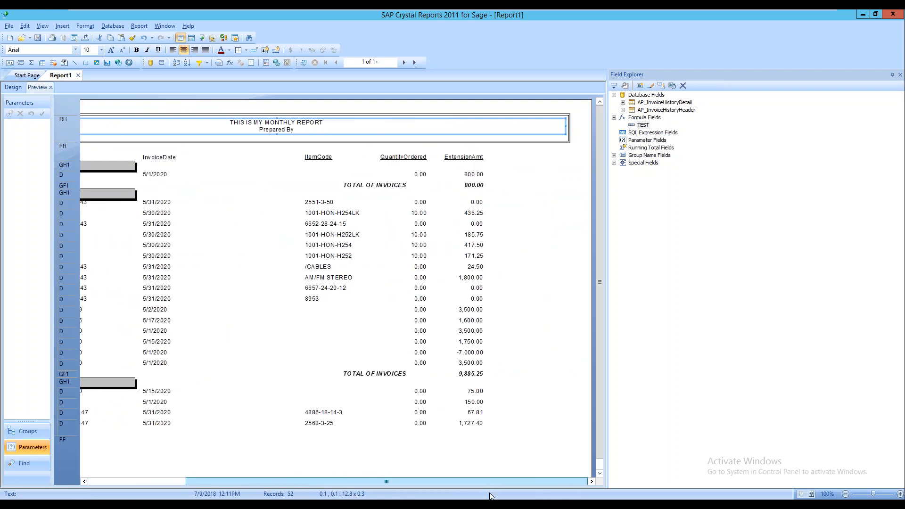
{"action": "left_click_drag", "start_coordinate": [364, 482], "coordinate": [395, 498]}
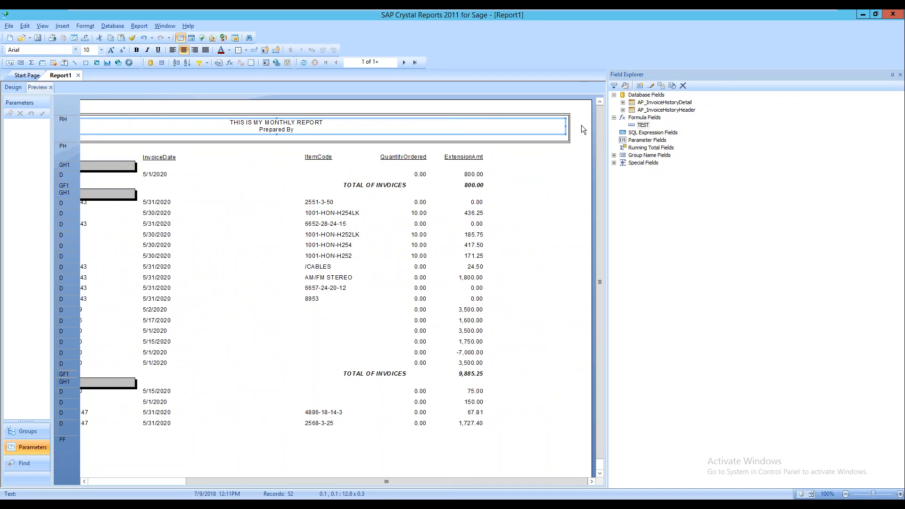
{"action": "left_click", "coordinate": [486, 141]}
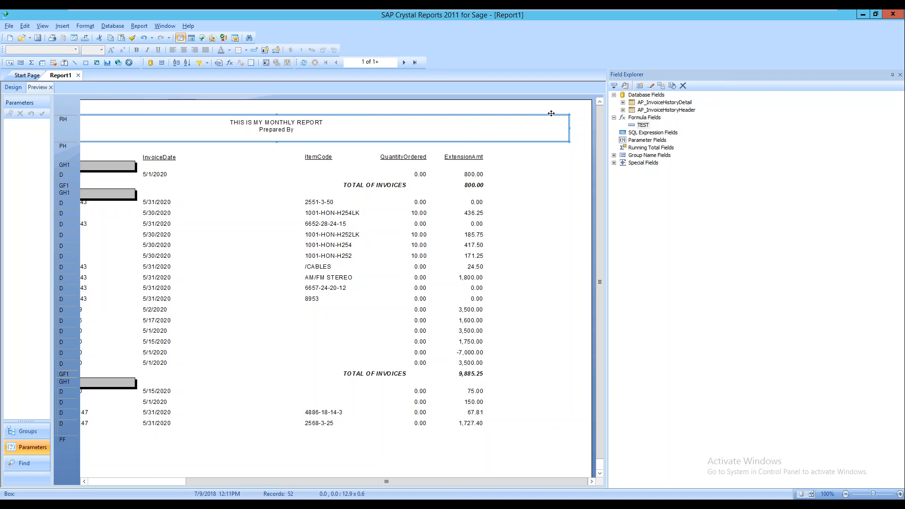
{"action": "left_click", "coordinate": [530, 130]}
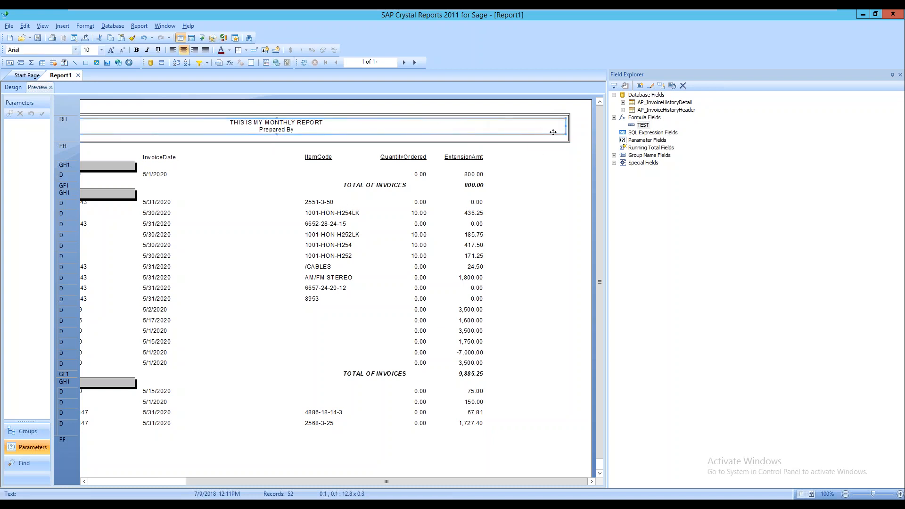
In Format Text's Border tab, turn on Background for the title and set it to Silver
{"action": "right_click", "coordinate": [545, 131]}
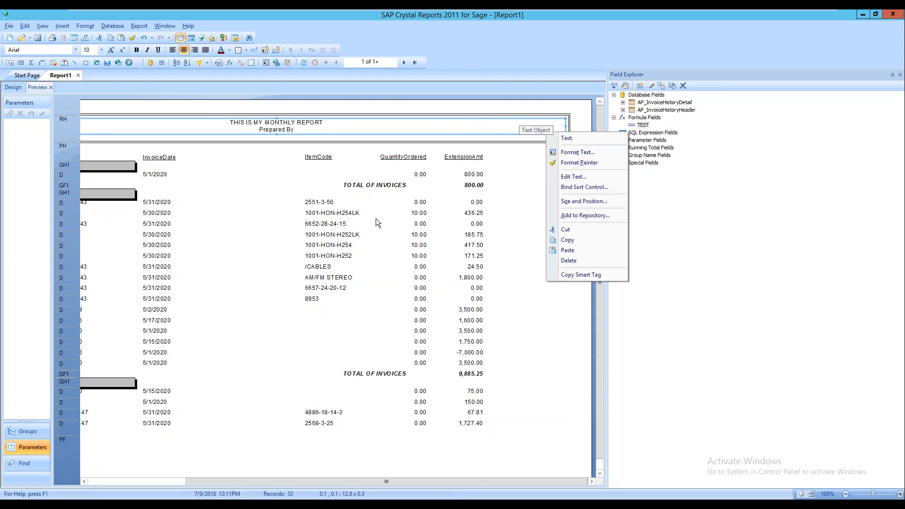
{"action": "left_click", "coordinate": [585, 152]}
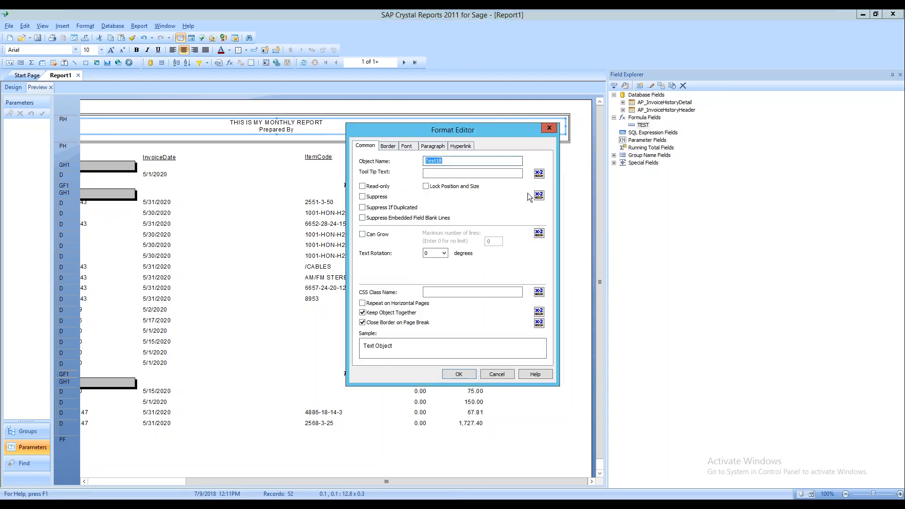
{"action": "left_click", "coordinate": [388, 146]}
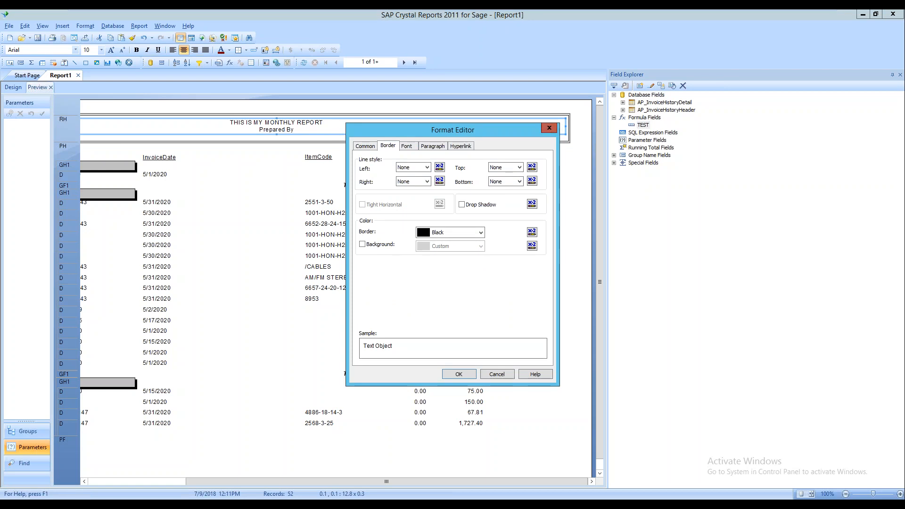
{"action": "left_click", "coordinate": [549, 128]}
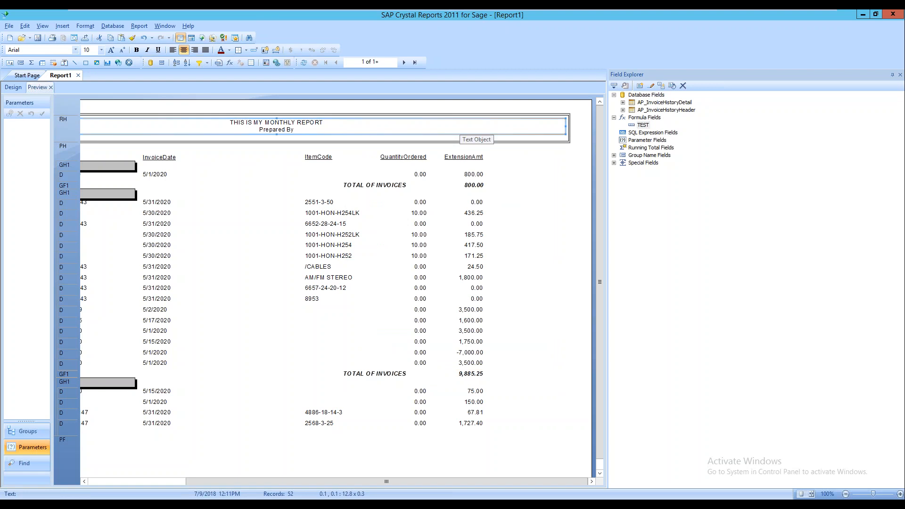
{"action": "right_click", "coordinate": [463, 127]}
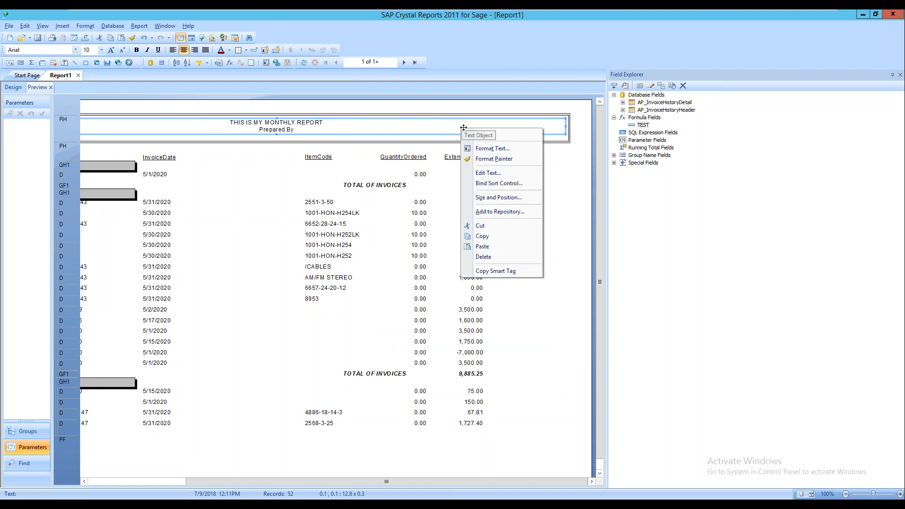
{"action": "left_click", "coordinate": [490, 148]}
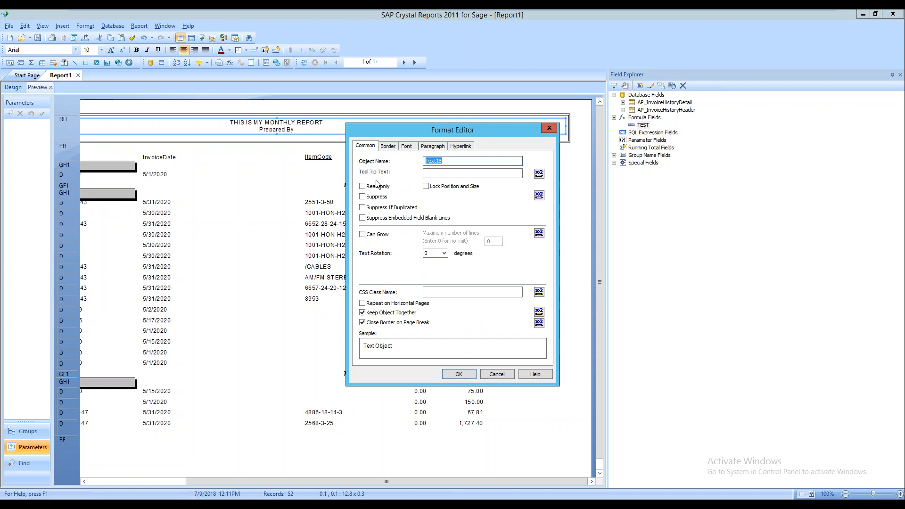
{"action": "left_click", "coordinate": [391, 148]}
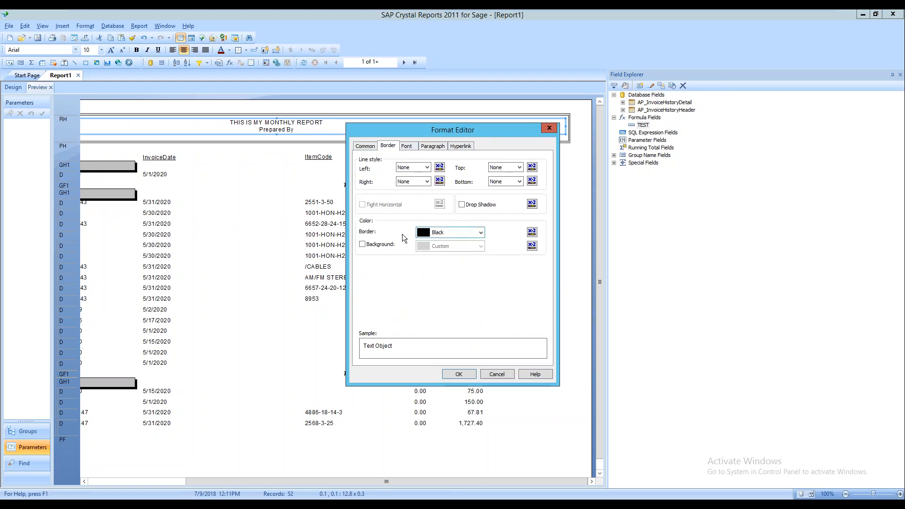
{"action": "left_click", "coordinate": [362, 244]}
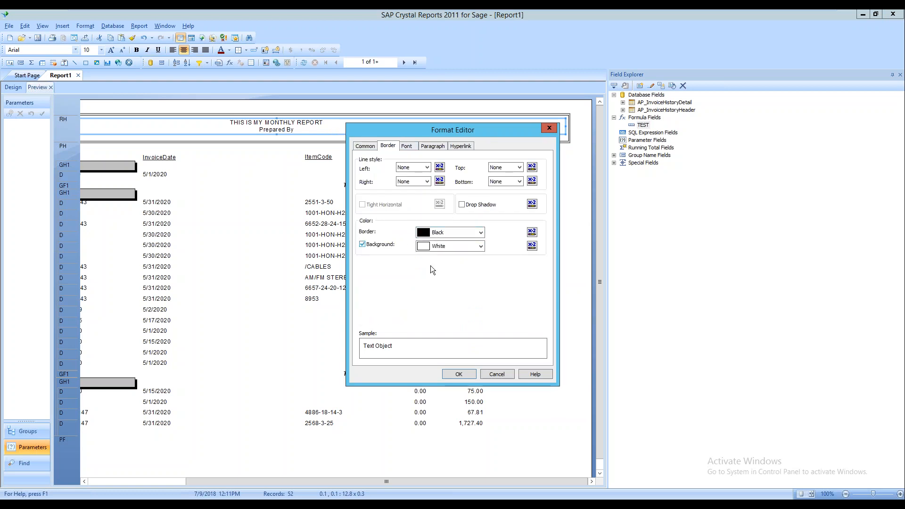
{"action": "left_click", "coordinate": [481, 246]}
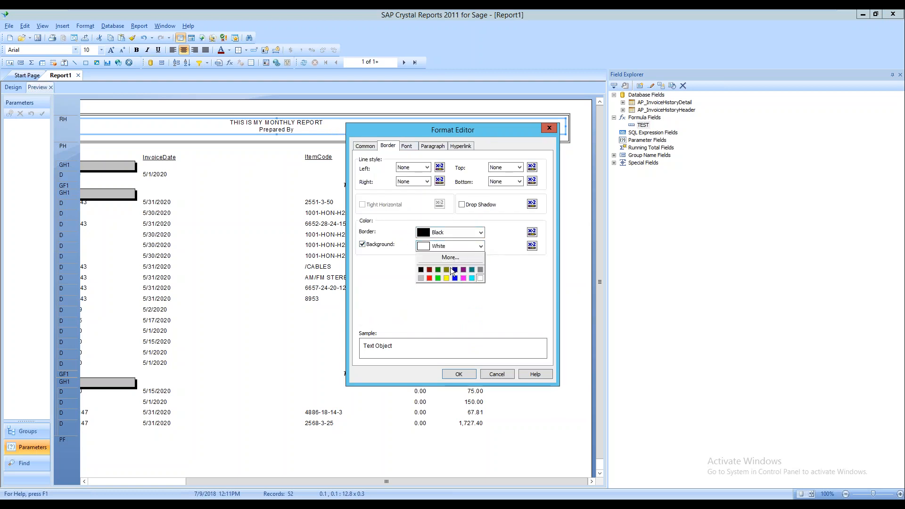
{"action": "left_click", "coordinate": [420, 278]}
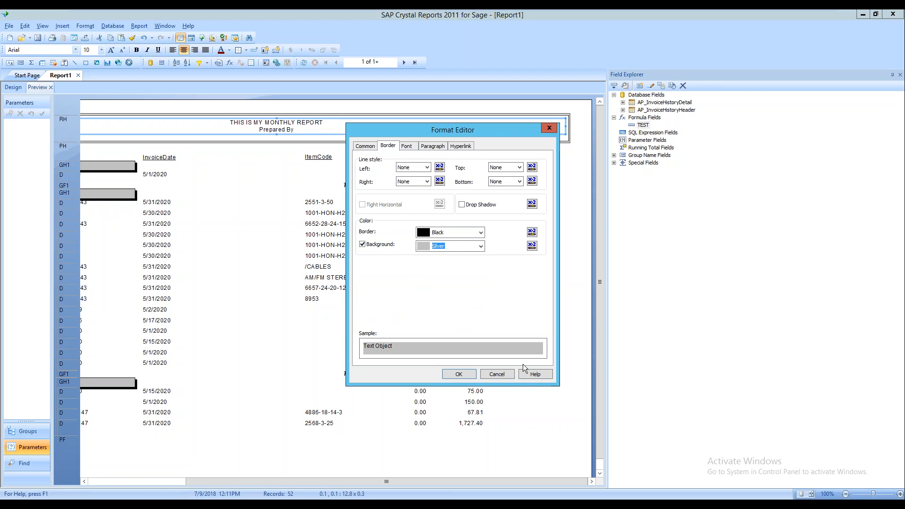
{"action": "left_click", "coordinate": [457, 374]}
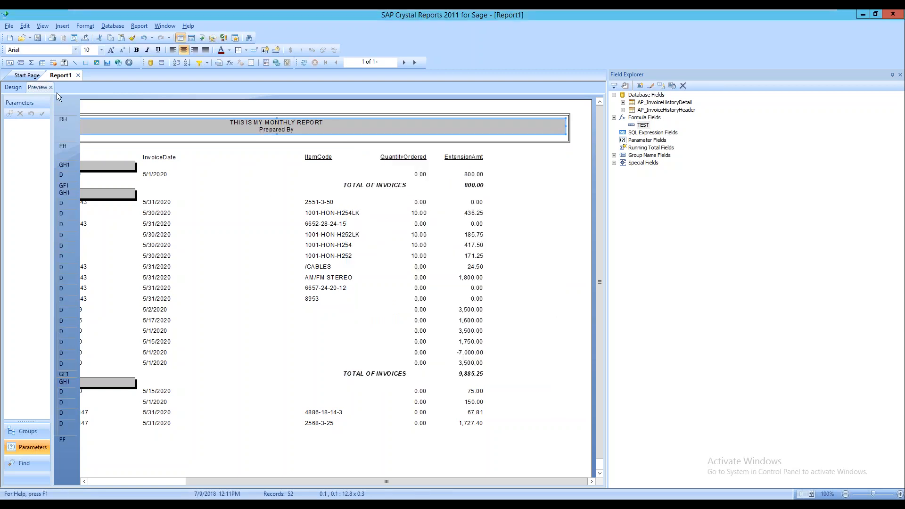
{"action": "scroll", "coordinate": [386, 330], "scroll_direction": "down", "scroll_amount": 1}
{"action": "left_click_drag", "start_coordinate": [423, 479], "coordinate": [325, 480]}
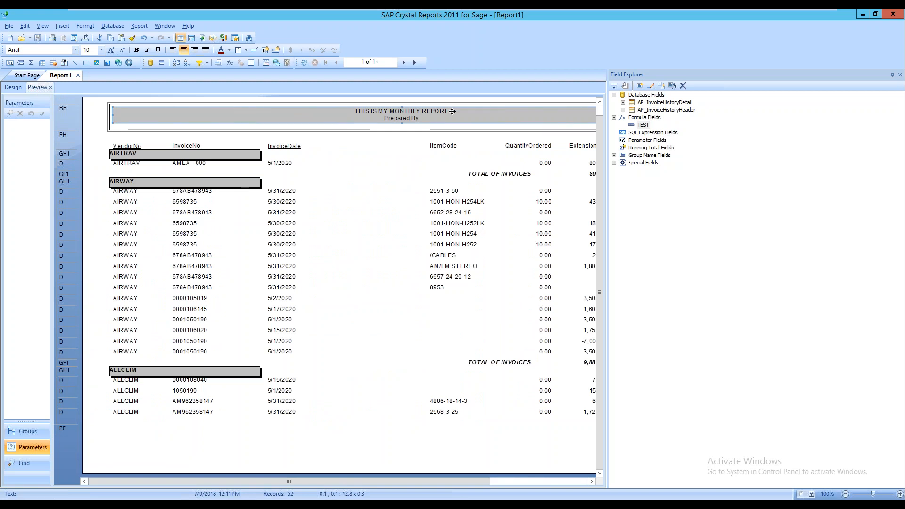
{"action": "left_click", "coordinate": [229, 152]}
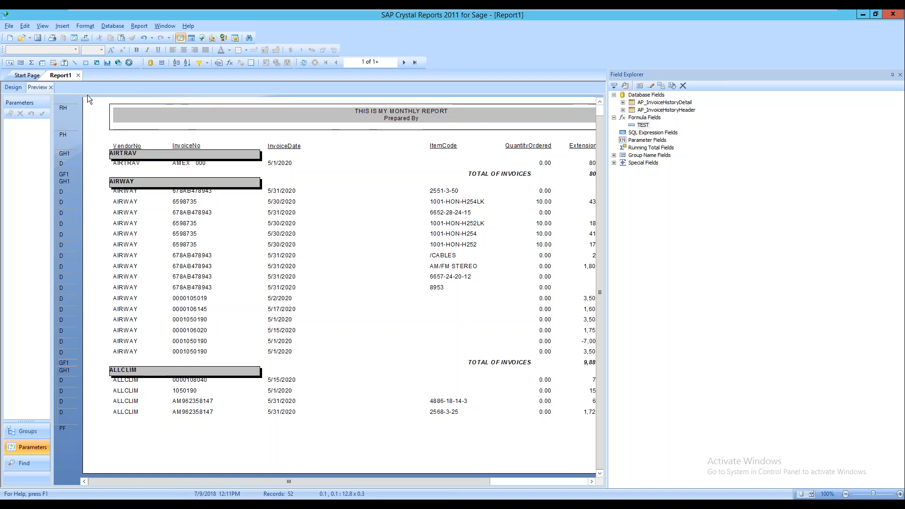
Close the preview and Report1 without saving, and start a new blank report
{"action": "left_click", "coordinate": [50, 87]}
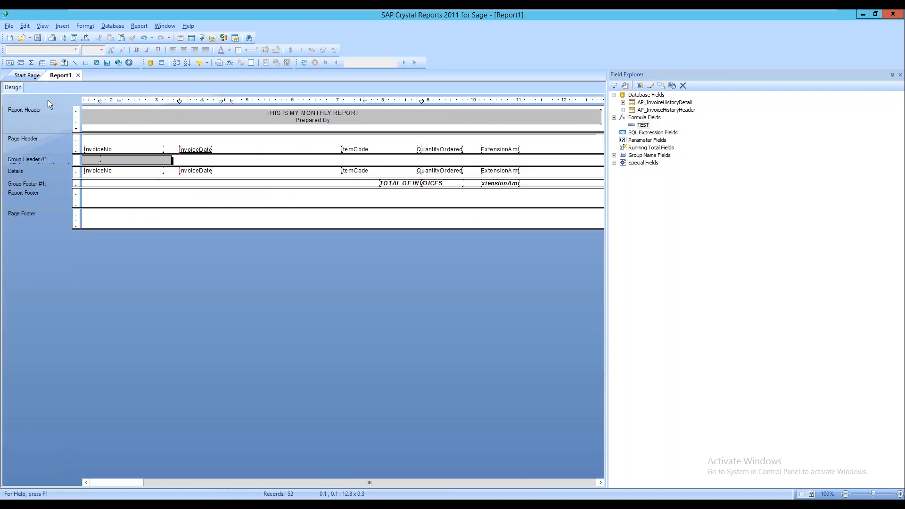
{"action": "left_click", "coordinate": [78, 75]}
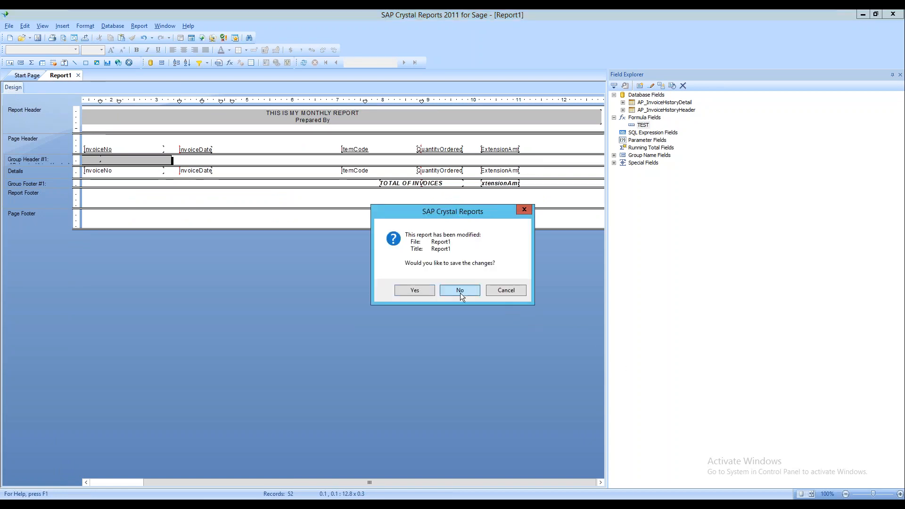
{"action": "left_click", "coordinate": [460, 290]}
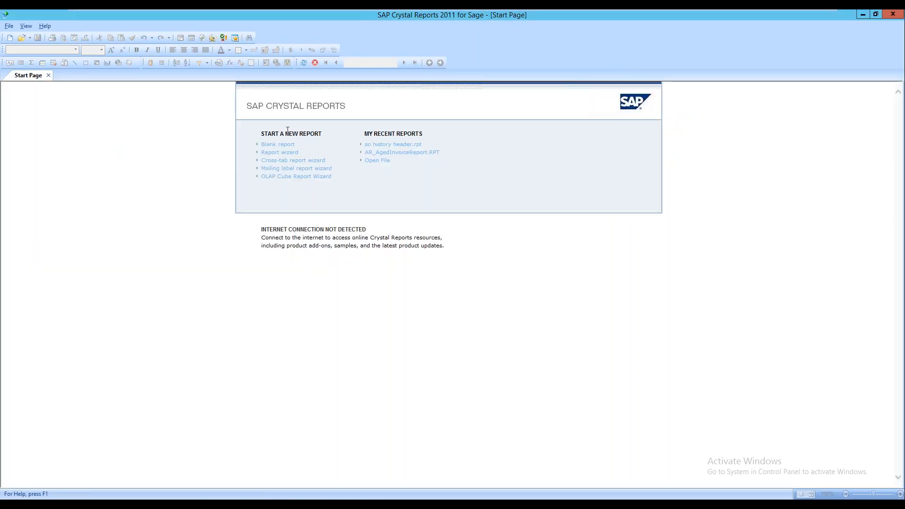
{"action": "left_click", "coordinate": [277, 143]}
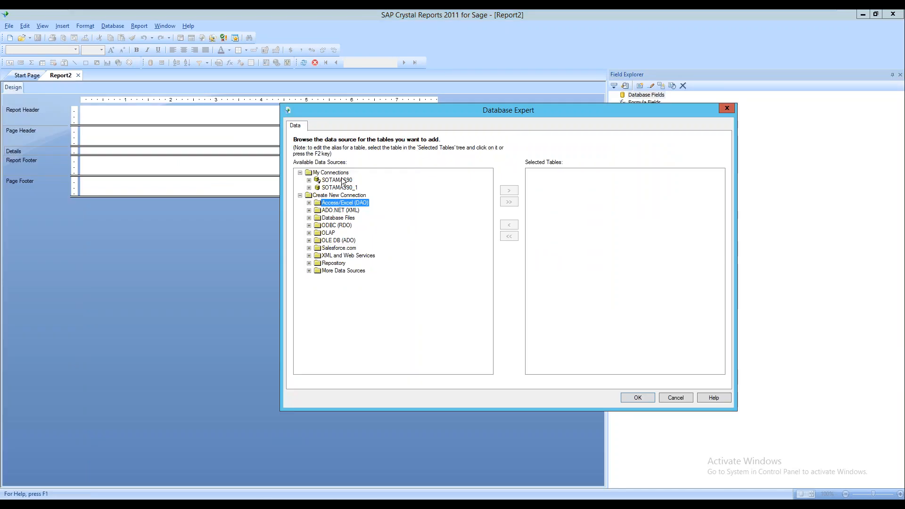
Expand SOTAMAS90 in the Database Expert and browse its tables down to the S tables
{"action": "double_click", "coordinate": [342, 180]}
{"action": "scroll", "coordinate": [364, 334], "scroll_direction": "down", "scroll_amount": 8}
{"action": "scroll", "coordinate": [365, 333], "scroll_direction": "up", "scroll_amount": 8}
{"action": "scroll", "coordinate": [378, 325], "scroll_direction": "down", "scroll_amount": 8}
{"action": "scroll", "coordinate": [358, 311], "scroll_direction": "up", "scroll_amount": 8}
{"action": "scroll", "coordinate": [354, 310], "scroll_direction": "down", "scroll_amount": 5}
{"action": "scroll", "coordinate": [353, 309], "scroll_direction": "down", "scroll_amount": 12}
{"action": "left_click_drag", "start_coordinate": [488, 189], "coordinate": [488, 222]}
{"action": "left_click", "coordinate": [349, 271]}
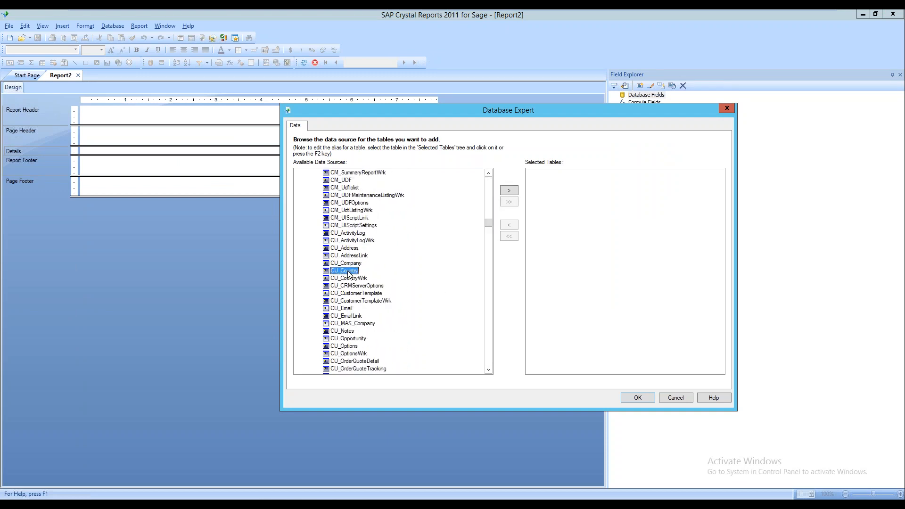
{"action": "key", "text": "s"}
{"action": "scroll", "coordinate": [358, 311], "scroll_direction": "down", "scroll_amount": 9}
{"action": "scroll", "coordinate": [365, 344], "scroll_direction": "down", "scroll_amount": 5}
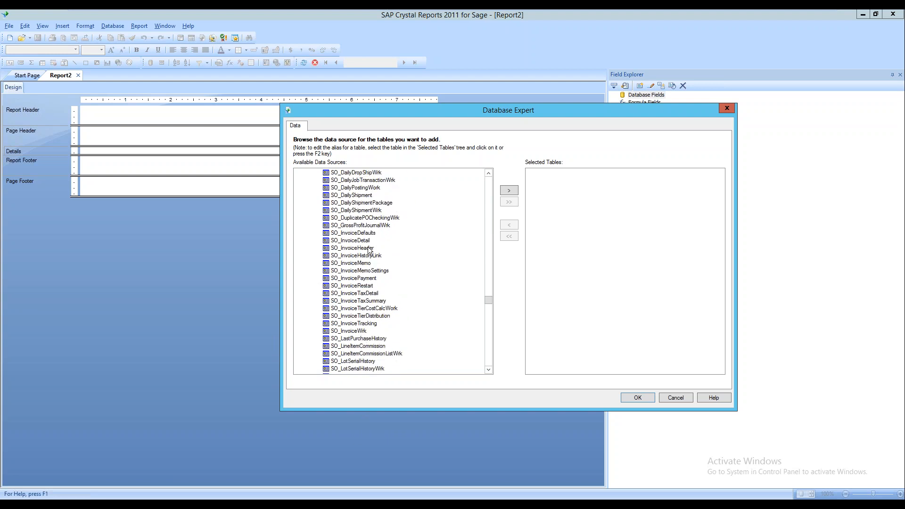
{"action": "scroll", "coordinate": [380, 287], "scroll_direction": "down", "scroll_amount": 2}
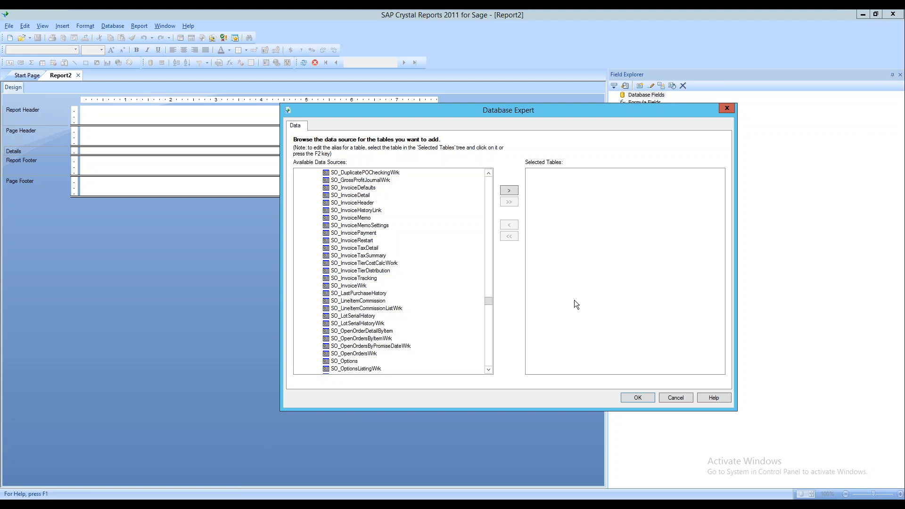
Add the SO_SalesOrderHeader and SO_InvoiceHeader tables from SOTAMAS90 to the report
{"action": "scroll", "coordinate": [356, 235], "scroll_direction": "down", "scroll_amount": 1}
{"action": "scroll", "coordinate": [357, 239], "scroll_direction": "down", "scroll_amount": 1}
{"action": "scroll", "coordinate": [359, 242], "scroll_direction": "up", "scroll_amount": 1}
{"action": "scroll", "coordinate": [359, 243], "scroll_direction": "up", "scroll_amount": 1}
{"action": "scroll", "coordinate": [359, 243], "scroll_direction": "down", "scroll_amount": 1}
{"action": "scroll", "coordinate": [359, 243], "scroll_direction": "down", "scroll_amount": 3}
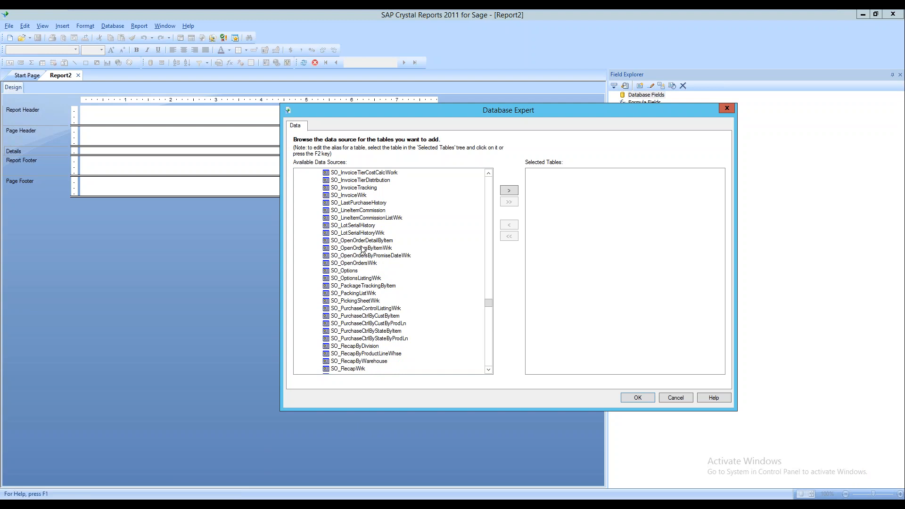
{"action": "scroll", "coordinate": [377, 212], "scroll_direction": "down", "scroll_amount": 3}
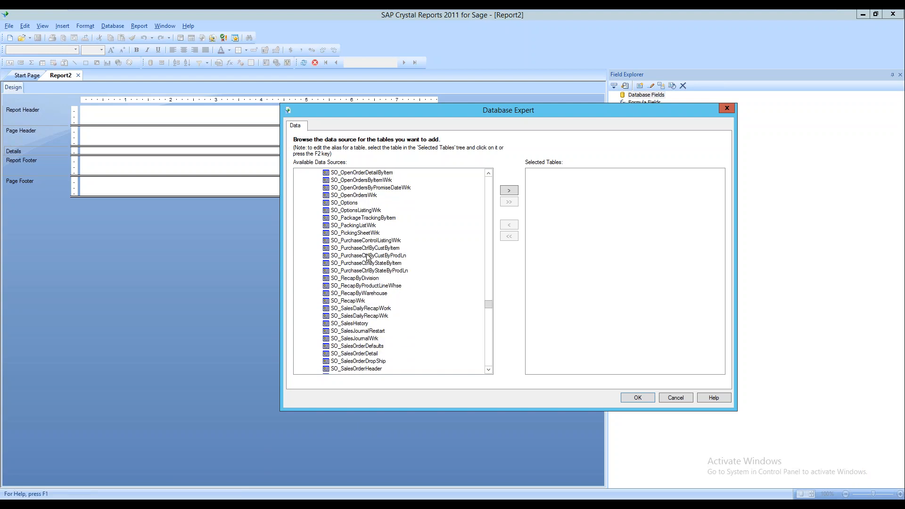
{"action": "scroll", "coordinate": [365, 299], "scroll_direction": "down", "scroll_amount": 2}
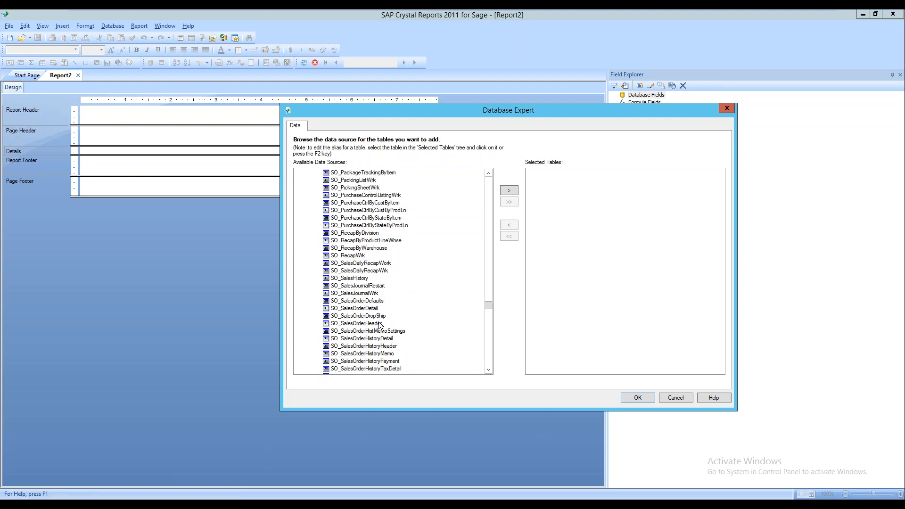
{"action": "double_click", "coordinate": [368, 324]}
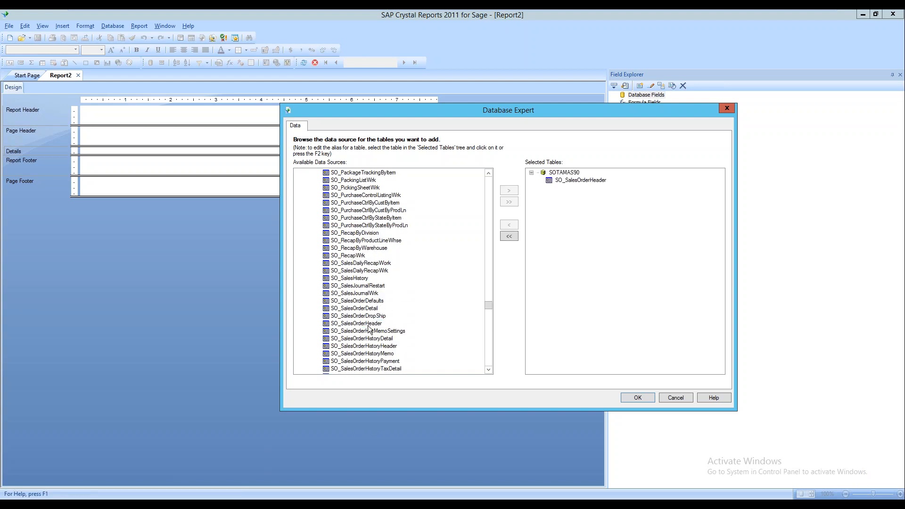
{"action": "scroll", "coordinate": [363, 348], "scroll_direction": "down", "scroll_amount": 3}
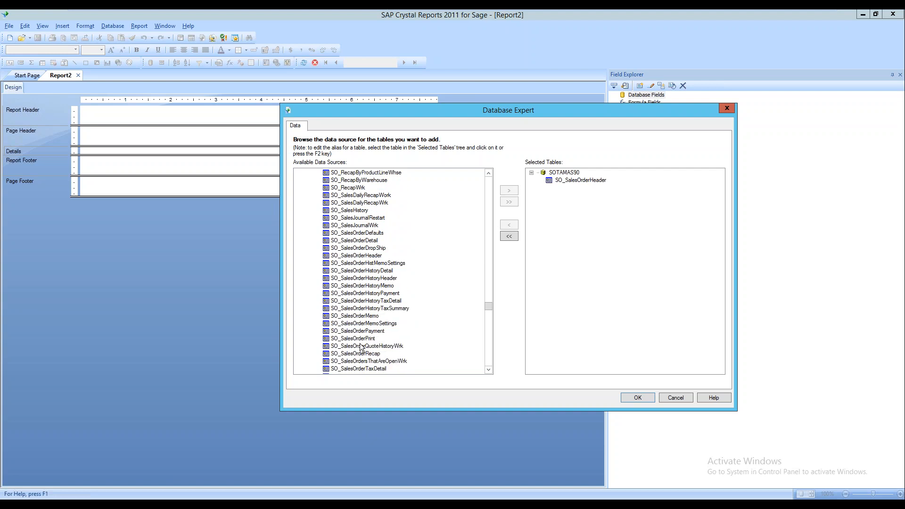
{"action": "scroll", "coordinate": [362, 347], "scroll_direction": "down", "scroll_amount": 2}
{"action": "scroll", "coordinate": [363, 349], "scroll_direction": "down", "scroll_amount": 4}
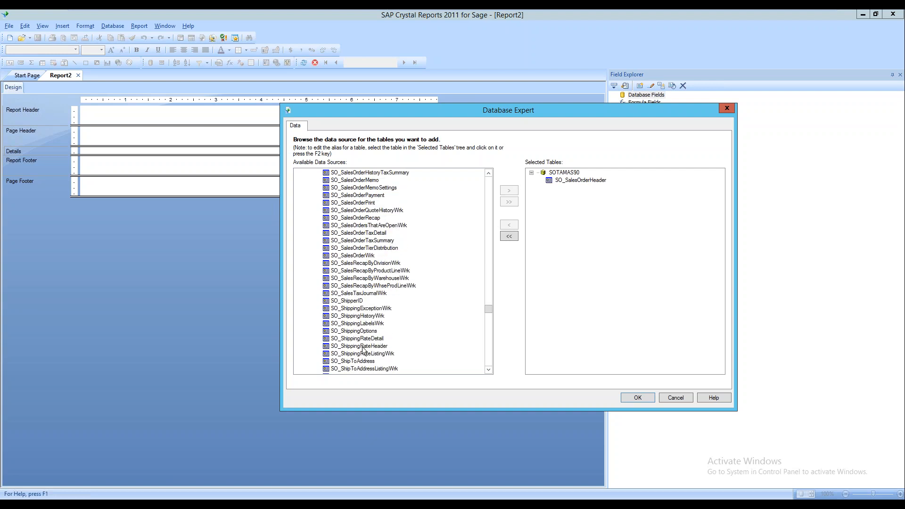
{"action": "scroll", "coordinate": [366, 353], "scroll_direction": "up", "scroll_amount": 3}
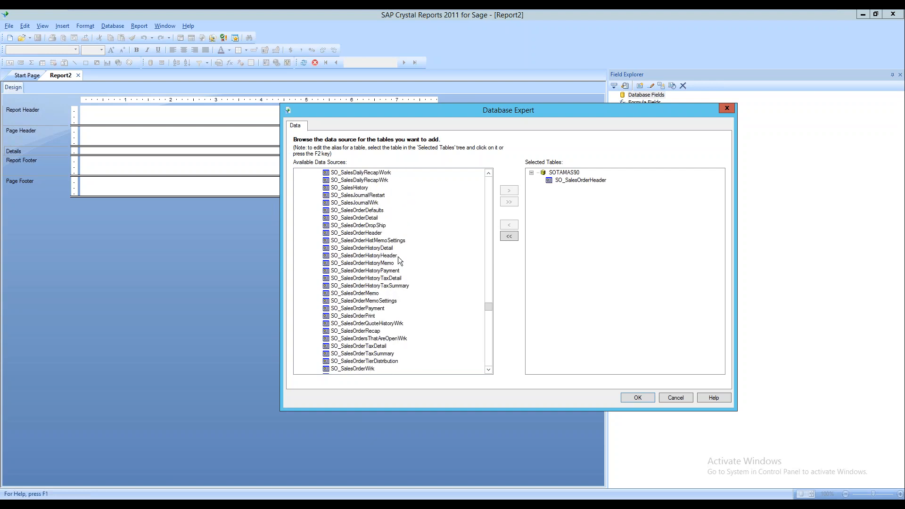
{"action": "scroll", "coordinate": [379, 255], "scroll_direction": "up", "scroll_amount": 3}
{"action": "scroll", "coordinate": [380, 253], "scroll_direction": "up", "scroll_amount": 12}
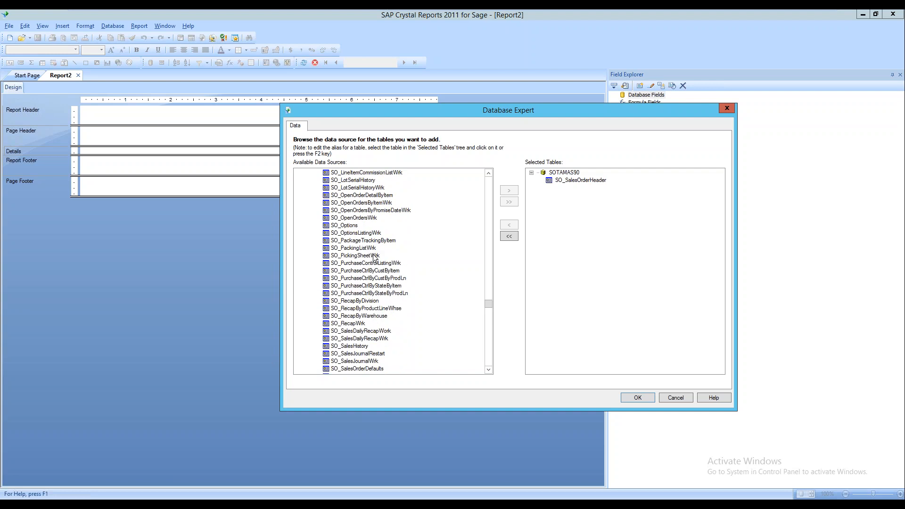
{"action": "scroll", "coordinate": [381, 250], "scroll_direction": "up", "scroll_amount": 2}
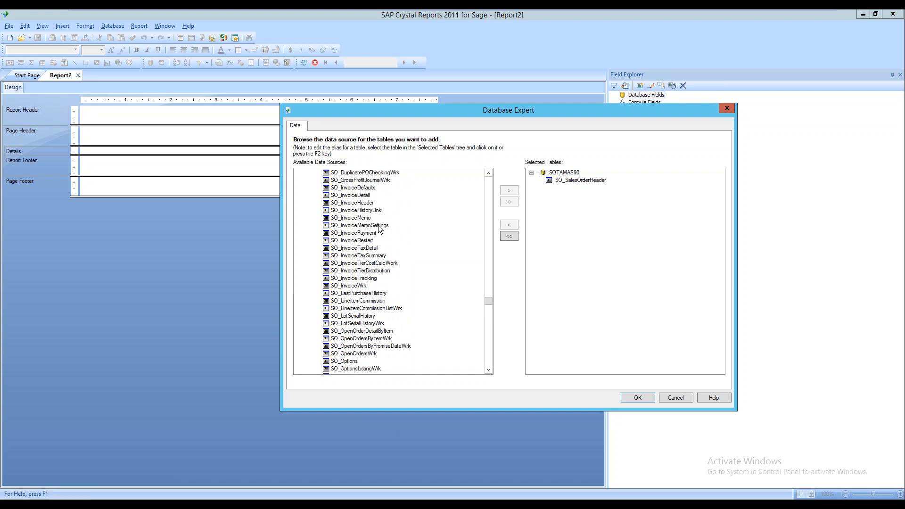
{"action": "double_click", "coordinate": [363, 204]}
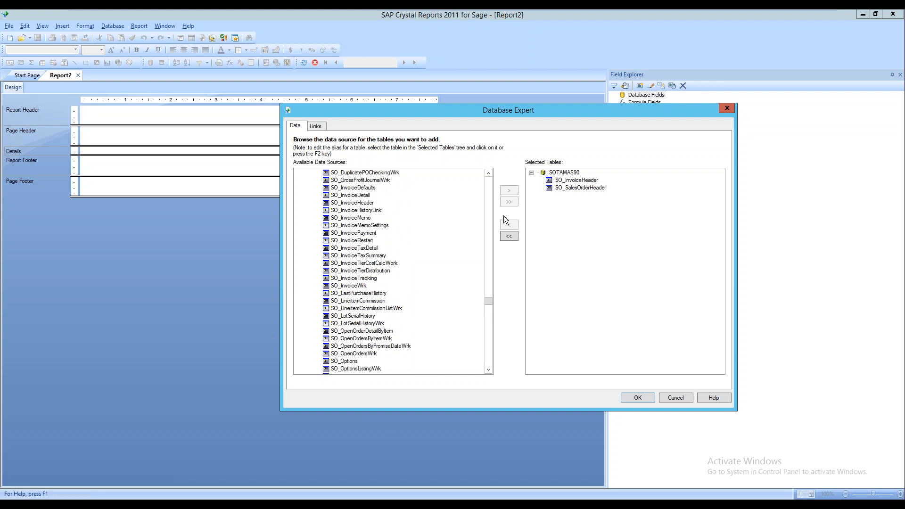
Remove SO_SalesOrderHeader so only SO_InvoiceHeader remains, and close the Database Expert
{"action": "left_click", "coordinate": [584, 183]}
{"action": "left_click", "coordinate": [581, 188]}
{"action": "left_click", "coordinate": [517, 227]}
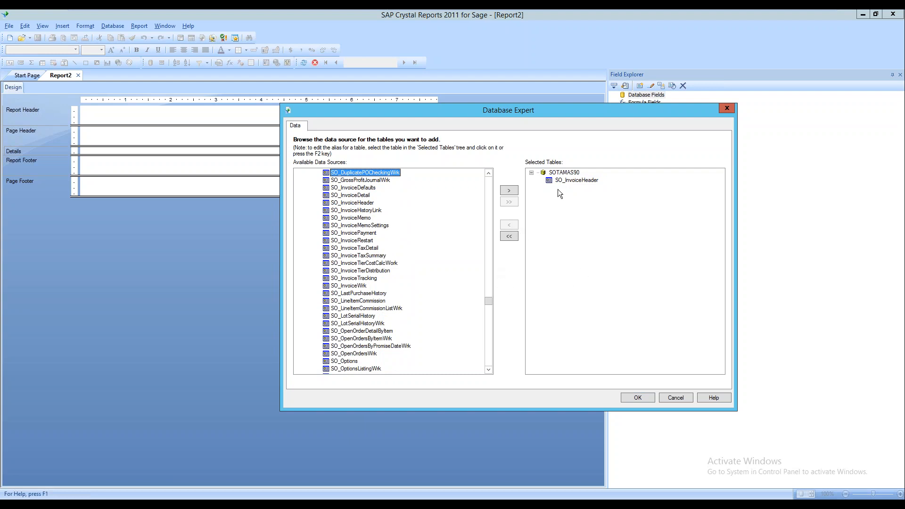
{"action": "left_click", "coordinate": [646, 398]}
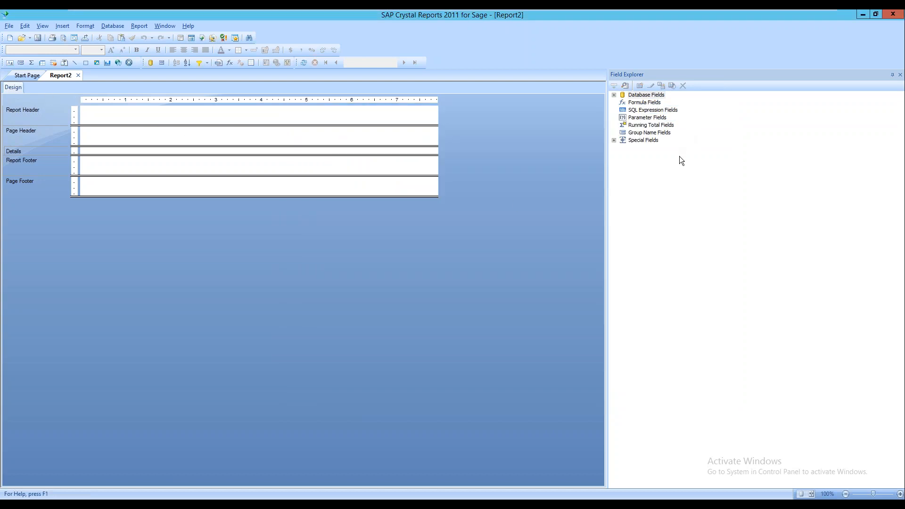
Place SO_InvoiceHeader's InvoiceNo and InvoiceDate in the Details section and shift them right
{"action": "double_click", "coordinate": [661, 96]}
{"action": "left_click", "coordinate": [656, 104]}
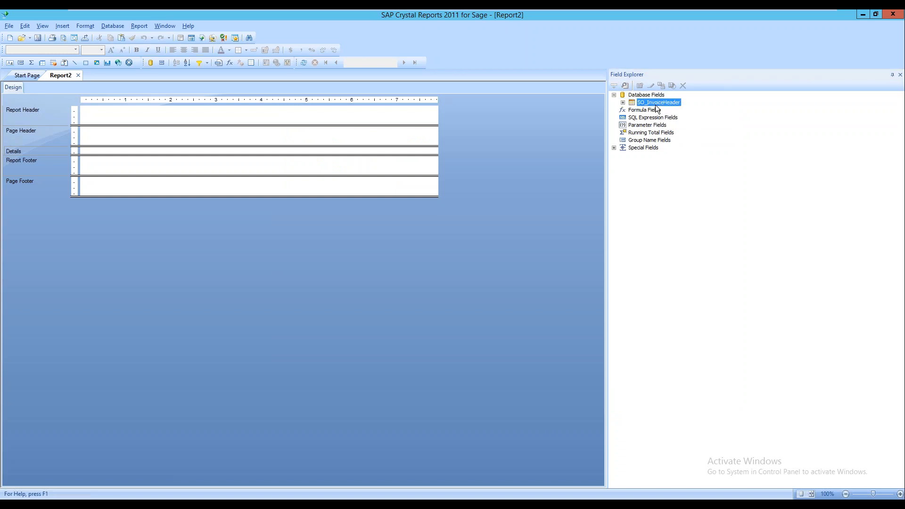
{"action": "double_click", "coordinate": [656, 104]}
{"action": "left_click_drag", "start_coordinate": [656, 109], "coordinate": [88, 149]}
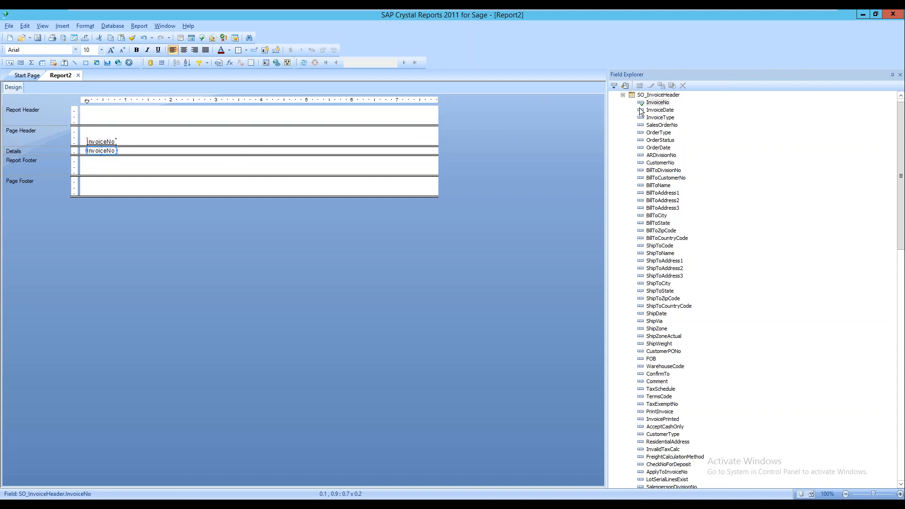
{"action": "left_click_drag", "start_coordinate": [658, 110], "coordinate": [123, 148]}
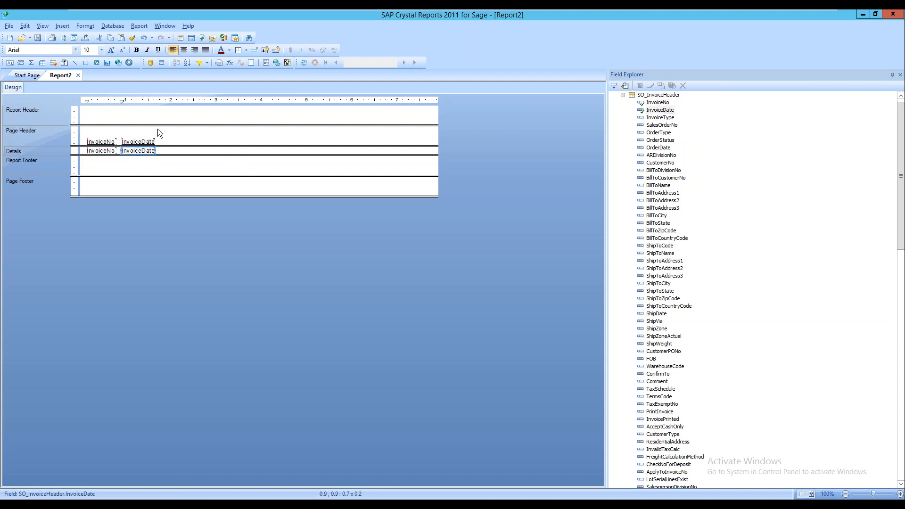
{"action": "left_click", "coordinate": [137, 163]}
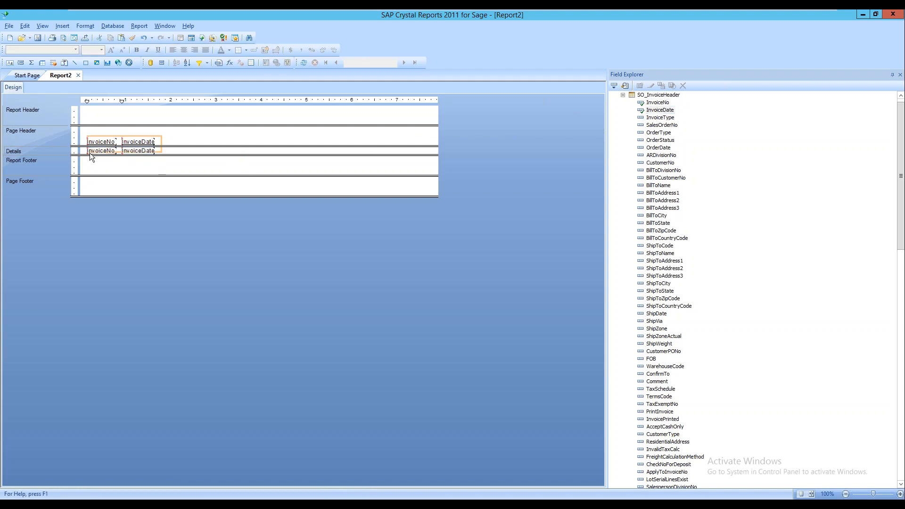
{"action": "key", "text": "ctrl+a"}
{"action": "key", "text": "Right"}
{"action": "key", "text": "Right"}
{"action": "key", "text": "Right"}
{"action": "key", "text": "Right"}
{"action": "key", "text": "Right"}
{"action": "key", "text": "Right"}
{"action": "key", "text": "Right"}
{"action": "key", "text": "Right"}
{"action": "key", "text": "Right"}
{"action": "key", "text": "Right"}
{"action": "key", "text": "Right"}
{"action": "key", "text": "Right"}
{"action": "key", "text": "Right"}
{"action": "key", "text": "Right"}
{"action": "key", "text": "Right"}
{"action": "key", "text": "Right"}
{"action": "key", "text": "Right"}
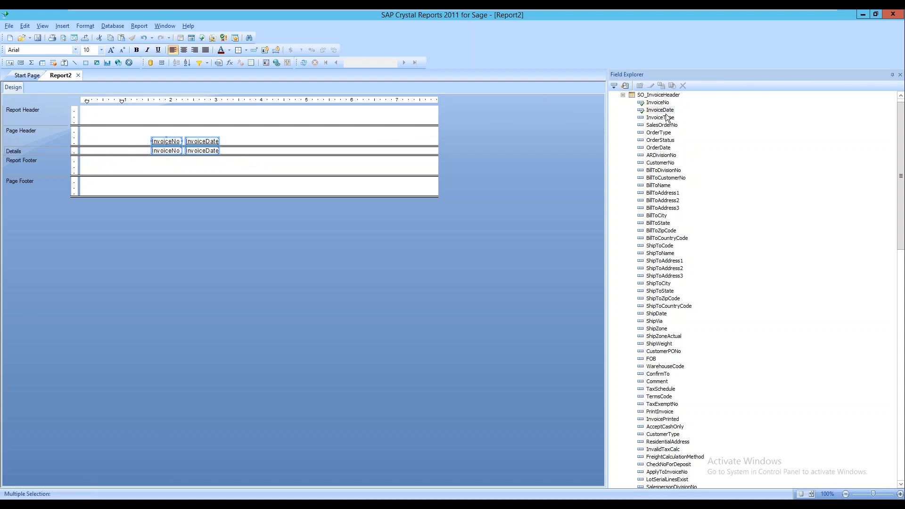
Add CustomerNo at the left of Details and refresh to preview the invoice data
{"action": "left_click_drag", "start_coordinate": [649, 161], "coordinate": [80, 148]}
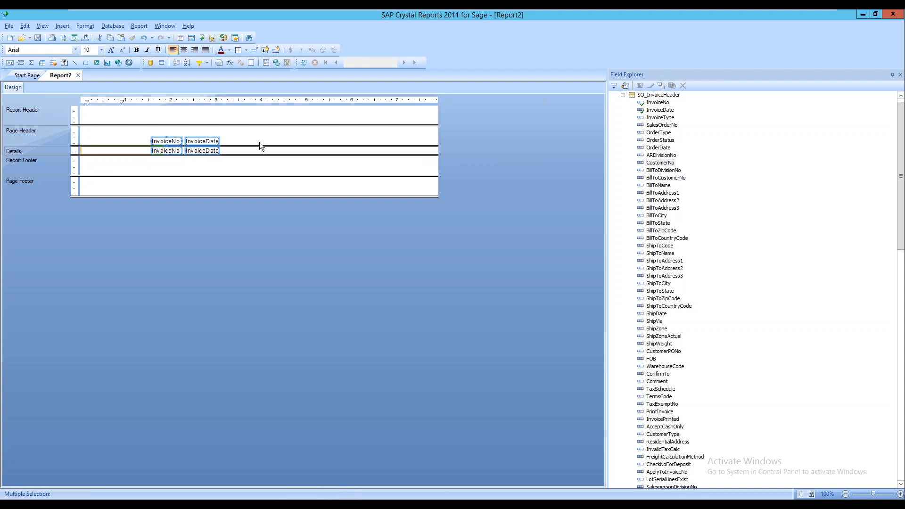
{"action": "left_click", "coordinate": [104, 151]}
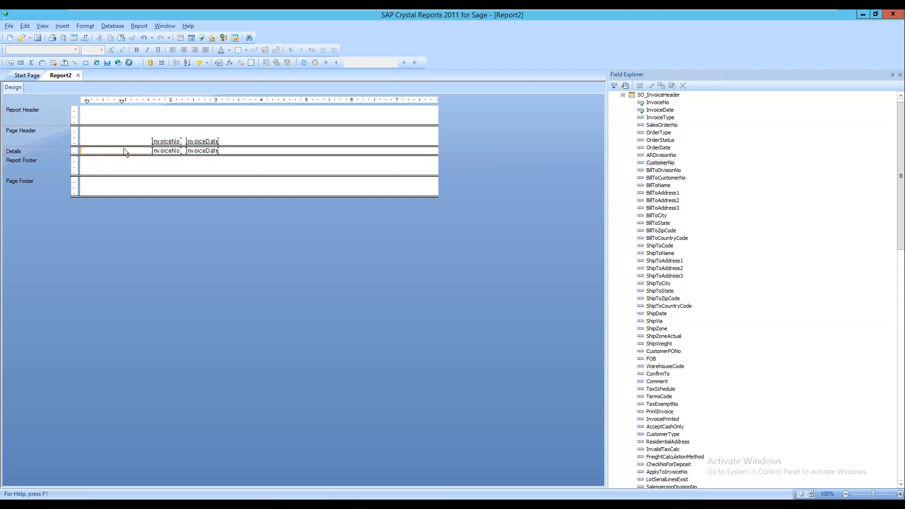
{"action": "left_click_drag", "start_coordinate": [197, 157], "coordinate": [162, 153]}
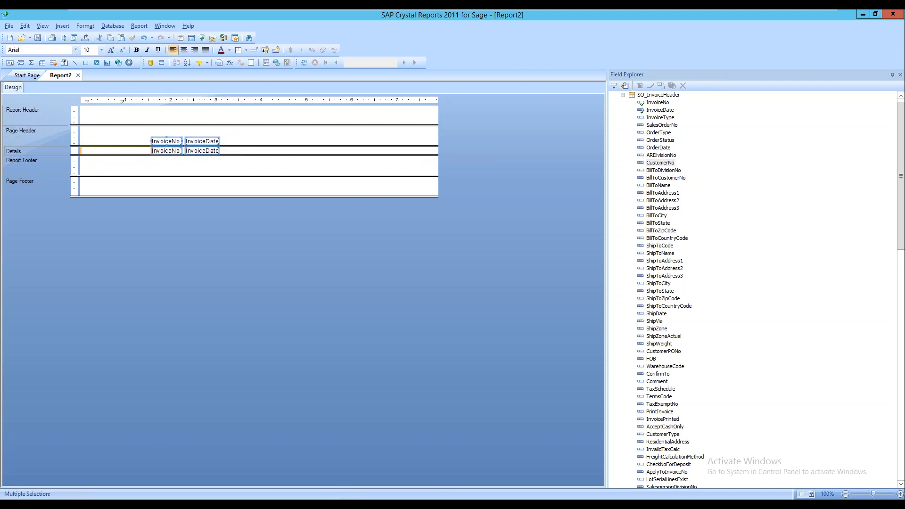
{"action": "key", "text": "Right"}
{"action": "key", "text": "Right"}
{"action": "key", "text": "Right"}
{"action": "key", "text": "Right"}
{"action": "key", "text": "Right"}
{"action": "key", "text": "Right"}
{"action": "key", "text": "Right"}
{"action": "key", "text": "Right"}
{"action": "key", "text": "Right"}
{"action": "key", "text": "Right"}
{"action": "key", "text": "Right"}
{"action": "key", "text": "Right"}
{"action": "key", "text": "Right"}
{"action": "key", "text": "Right"}
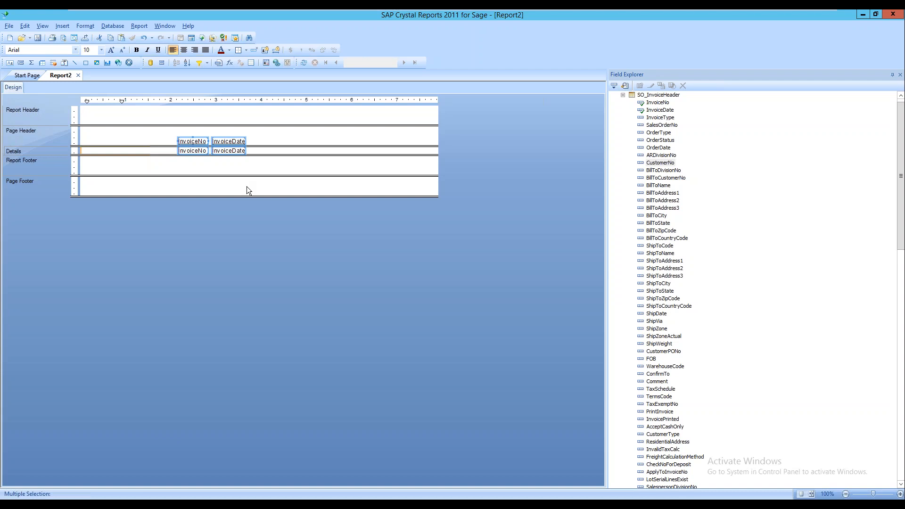
{"action": "left_click", "coordinate": [106, 151]}
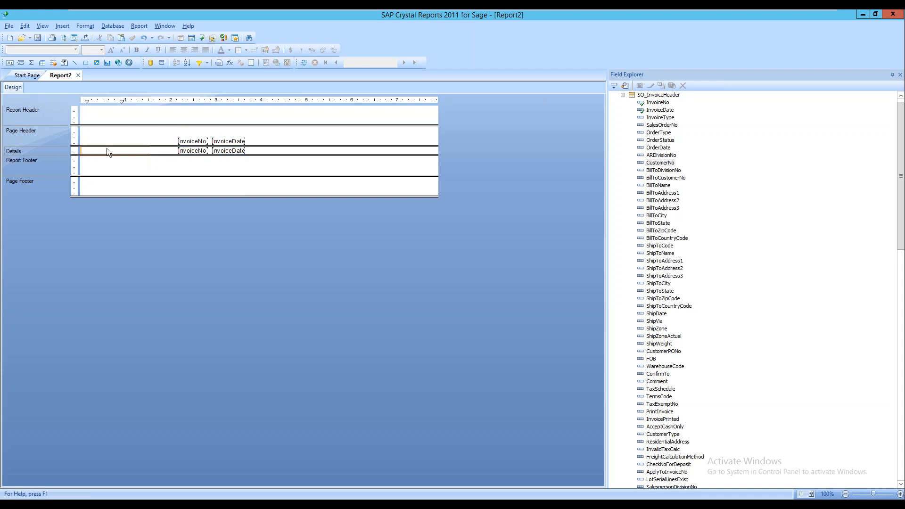
{"action": "left_click_drag", "start_coordinate": [658, 163], "coordinate": [85, 149]}
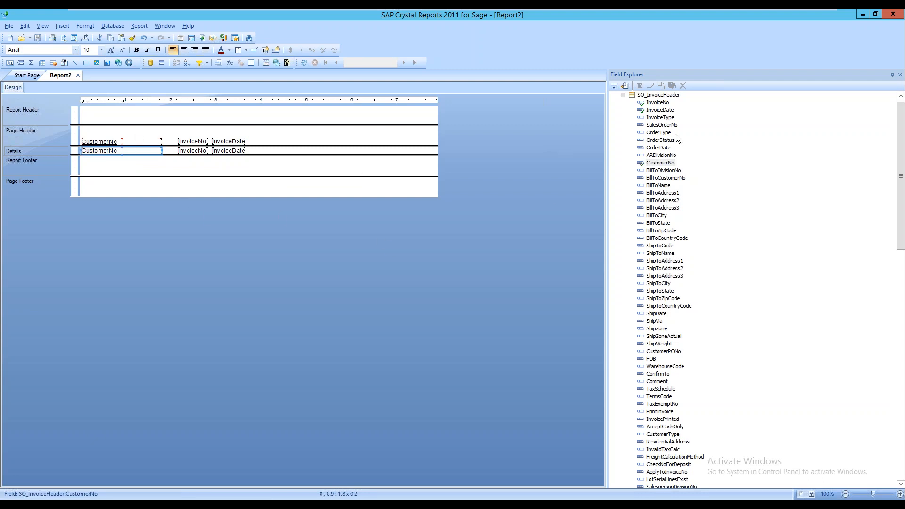
{"action": "left_click", "coordinate": [305, 63]}
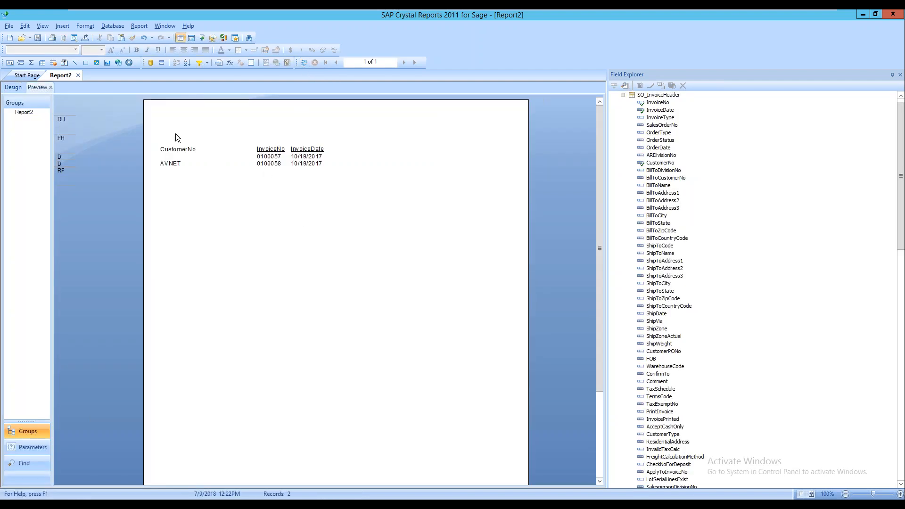
Check the AVNET invoice rows in the preview, then go back to the Design view
{"action": "left_click", "coordinate": [194, 163]}
{"action": "left_click", "coordinate": [298, 188]}
{"action": "left_click", "coordinate": [12, 88]}
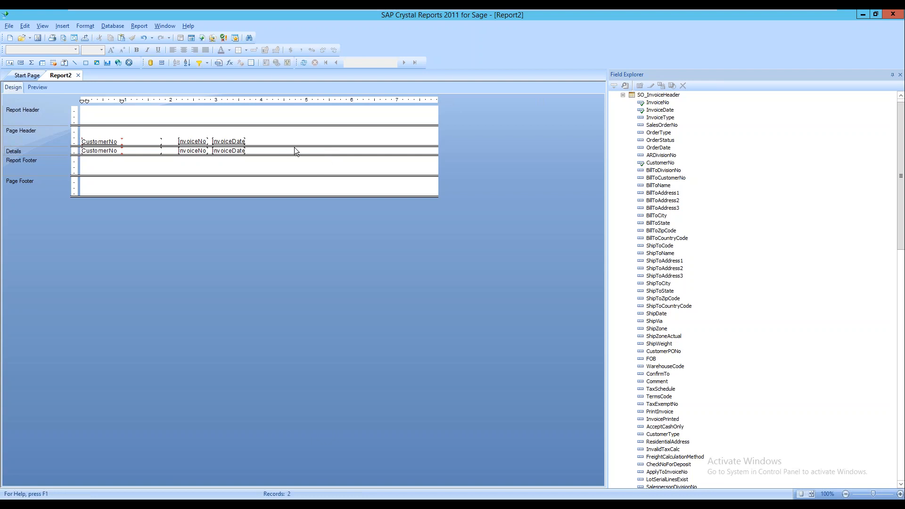
Insert a new subreport named SO ORDER using the Report Wizard
{"action": "left_click", "coordinate": [622, 95]}
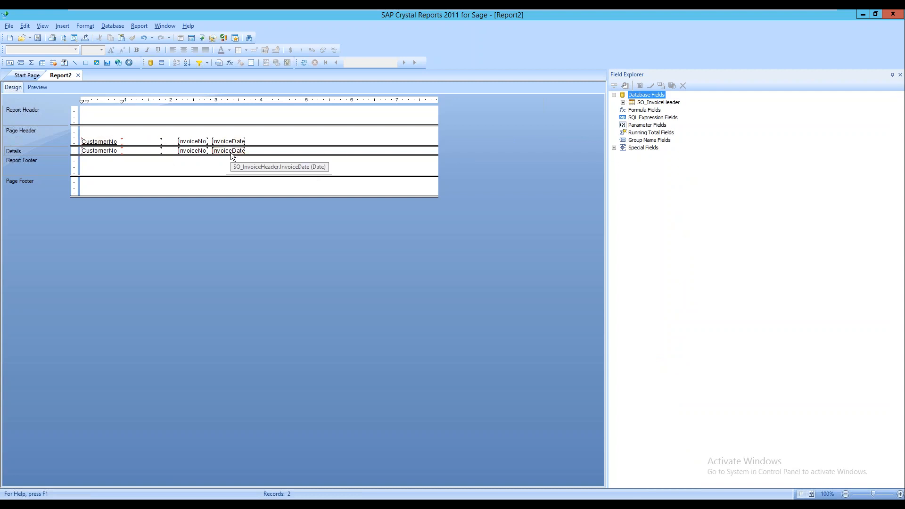
{"action": "left_click", "coordinate": [65, 26]}
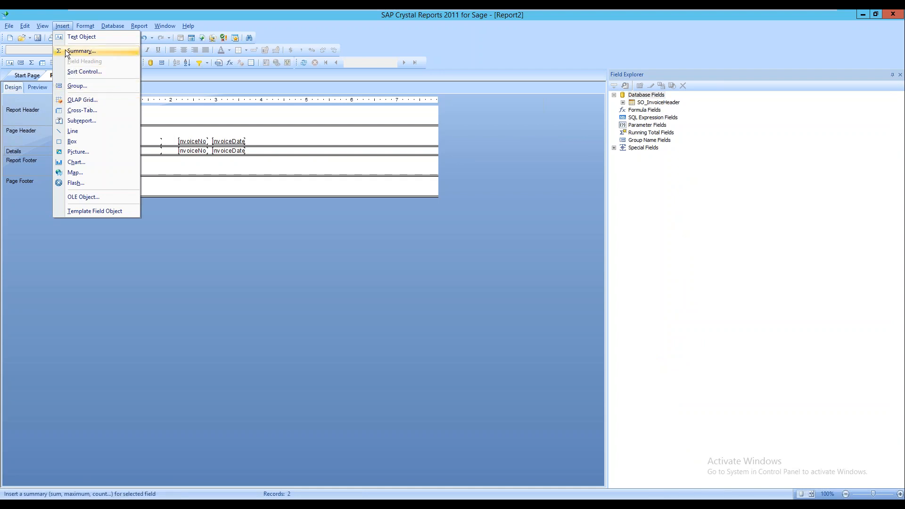
{"action": "left_click", "coordinate": [83, 121]}
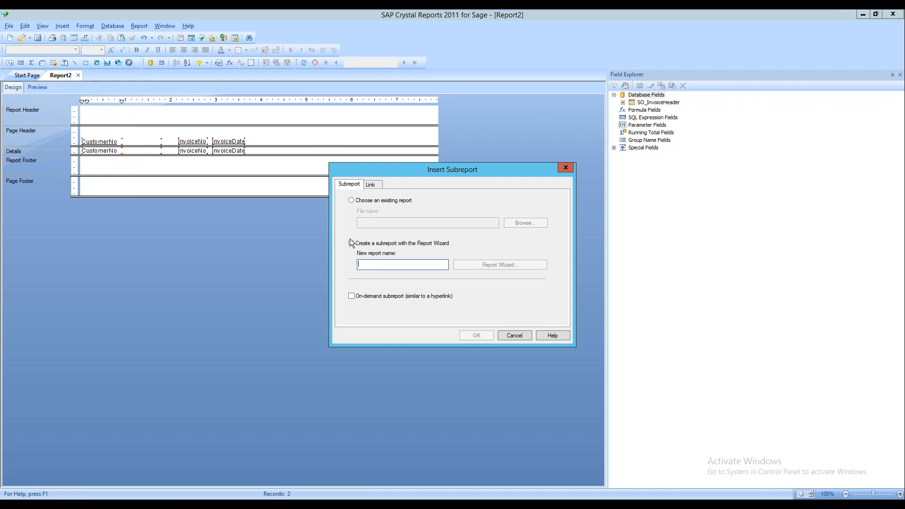
{"action": "type", "text": "SO ORDER"}
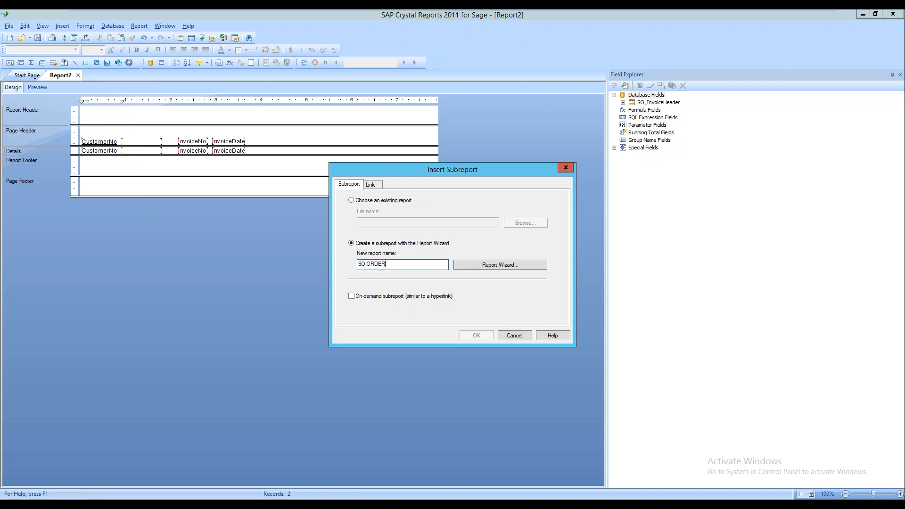
{"action": "left_click", "coordinate": [500, 266]}
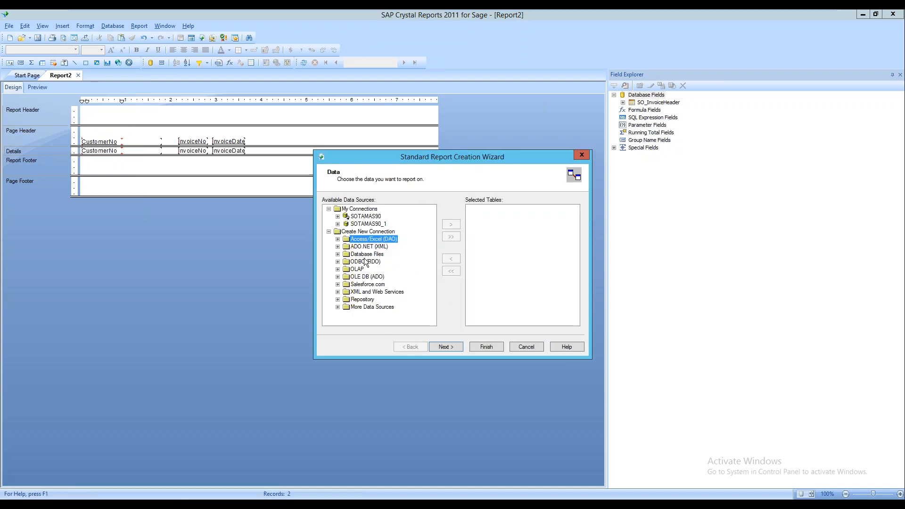
Build the SO ORDER subreport on SOTAMAS90's SO_SalesOrderHeader table and confirm its creation
{"action": "double_click", "coordinate": [365, 218]}
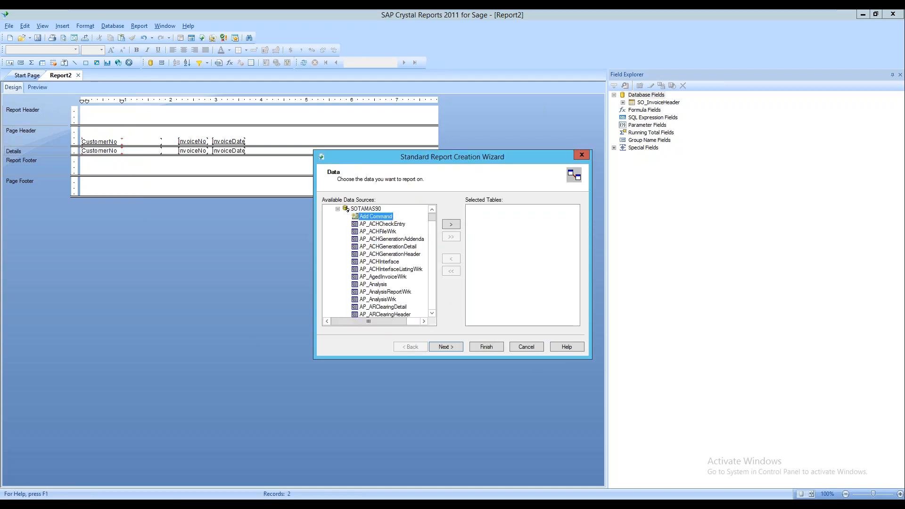
{"action": "left_click", "coordinate": [364, 256]}
{"action": "key", "text": "s"}
{"action": "scroll", "coordinate": [401, 291], "scroll_direction": "down", "scroll_amount": 10}
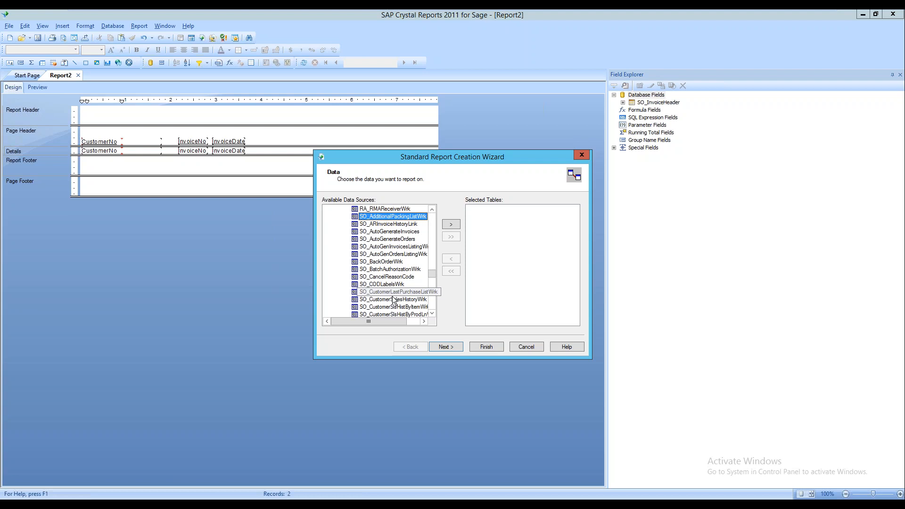
{"action": "scroll", "coordinate": [379, 292], "scroll_direction": "down", "scroll_amount": 12}
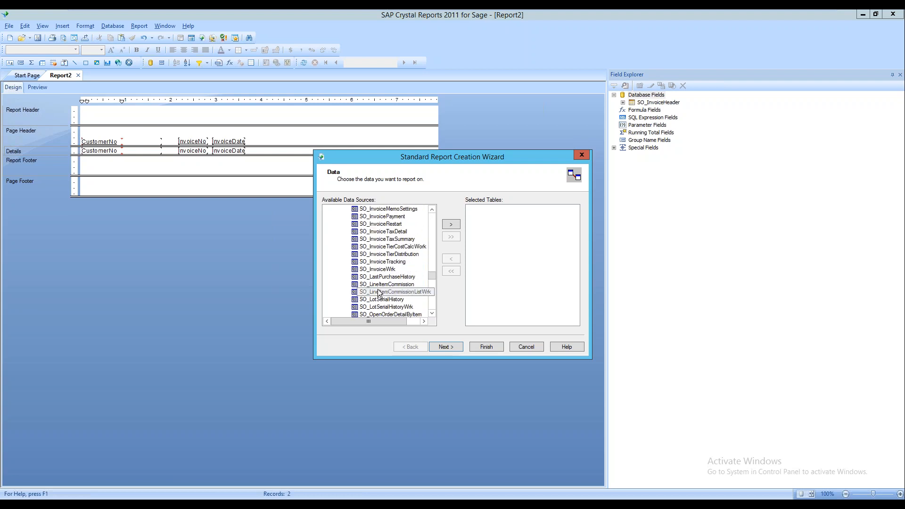
{"action": "scroll", "coordinate": [397, 256], "scroll_direction": "down", "scroll_amount": 15}
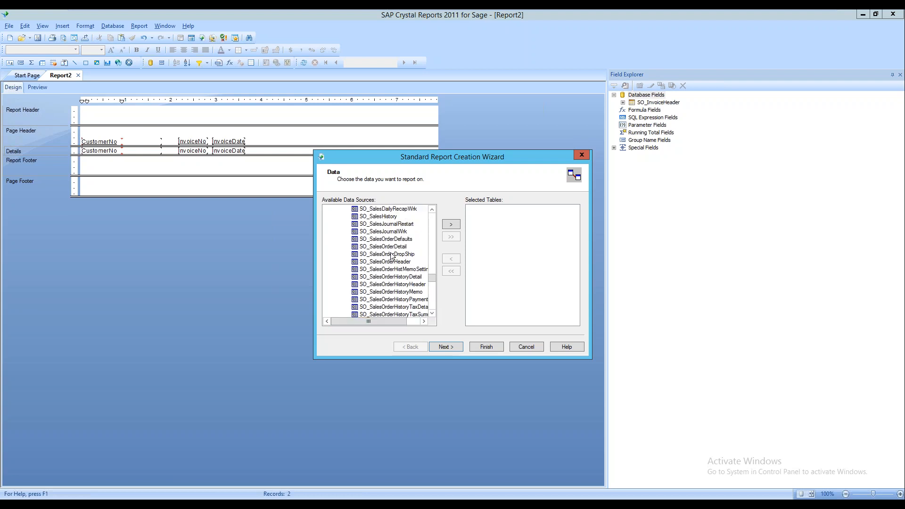
{"action": "double_click", "coordinate": [390, 262]}
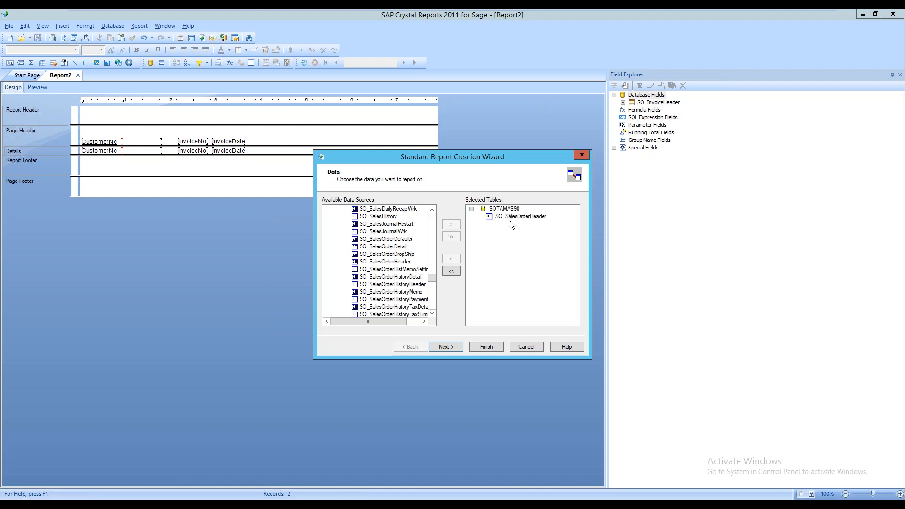
{"action": "left_click", "coordinate": [486, 351]}
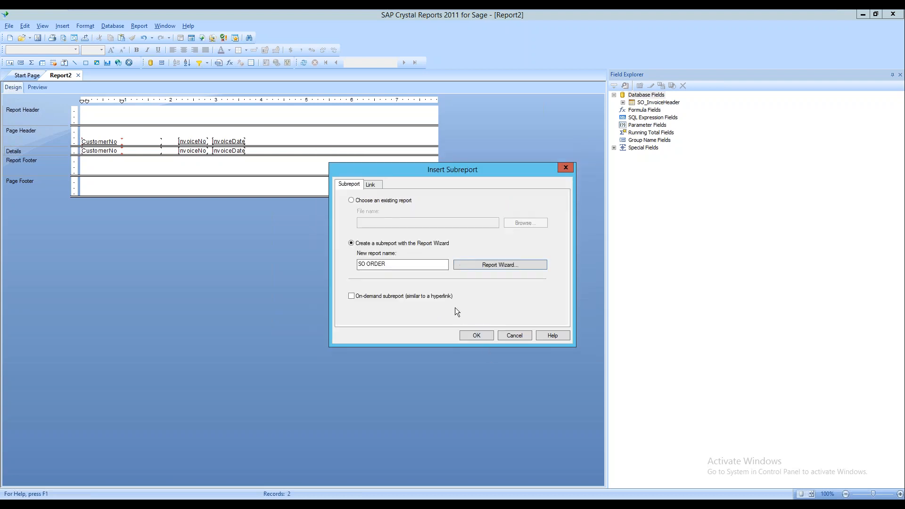
{"action": "left_click", "coordinate": [477, 335]}
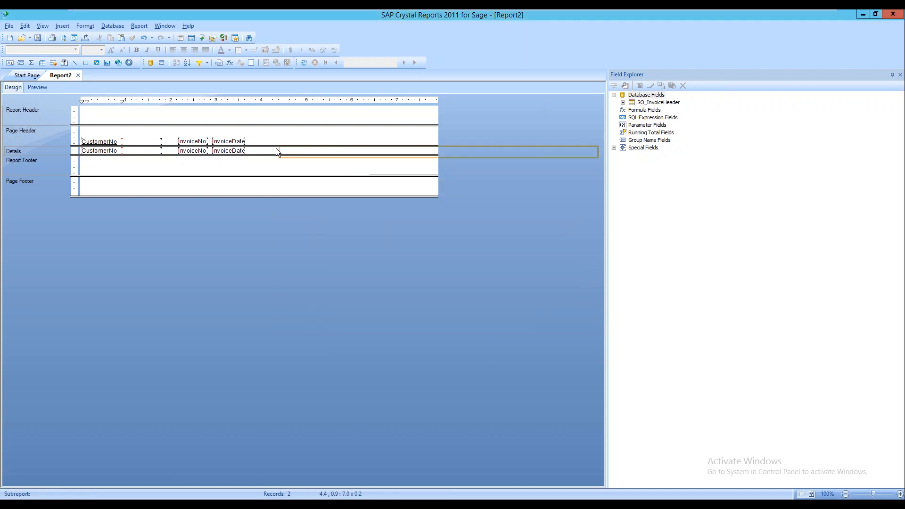
Place the SO ORDER subreport in Details beside InvoiceDate and delete its Print Date field
{"action": "left_click", "coordinate": [251, 149]}
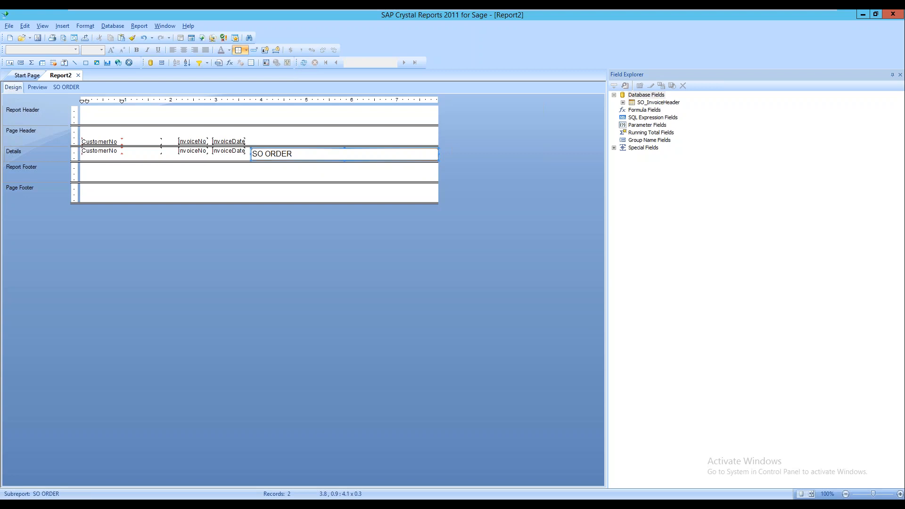
{"action": "double_click", "coordinate": [316, 155]}
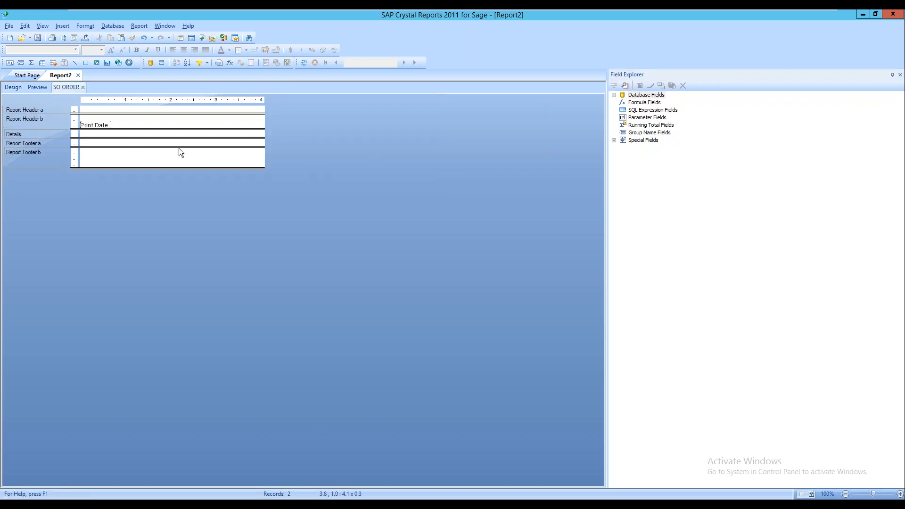
{"action": "left_click", "coordinate": [101, 125]}
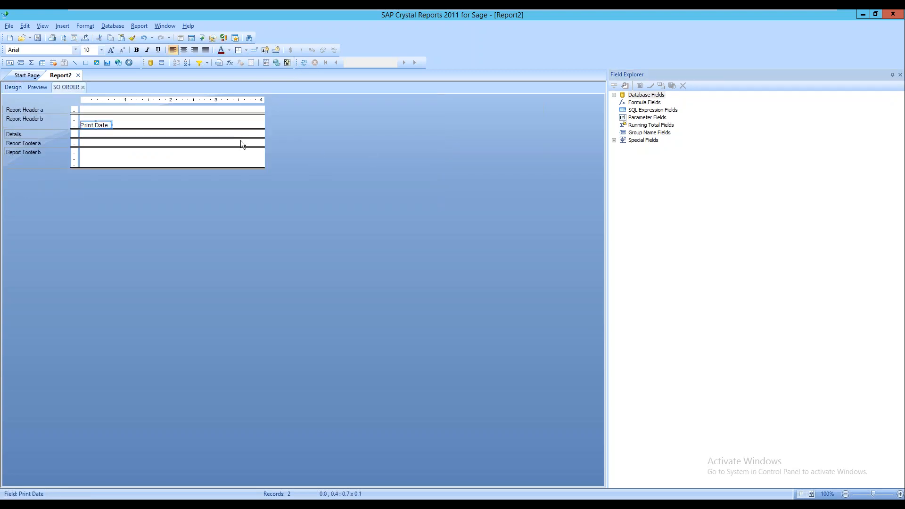
{"action": "key", "text": "Delete"}
{"action": "left_click", "coordinate": [645, 96]}
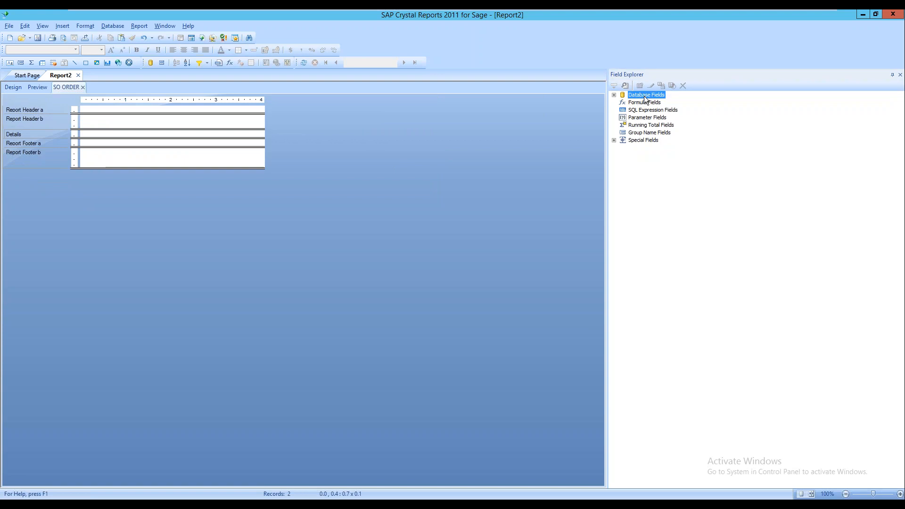
{"action": "double_click", "coordinate": [645, 97]}
{"action": "double_click", "coordinate": [653, 103]}
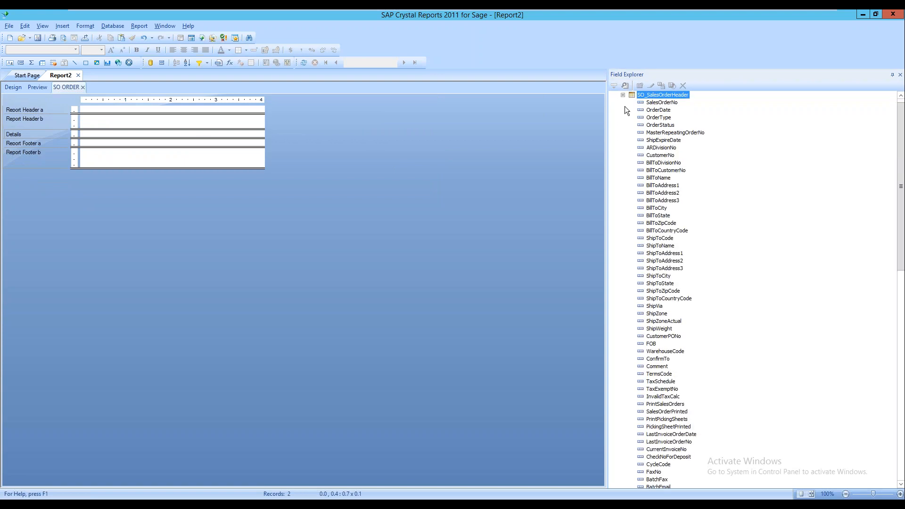
Add CustomerNo, SalesOrderNo and OrderDate to the subreport's details and preview the main report
{"action": "left_click", "coordinate": [12, 89]}
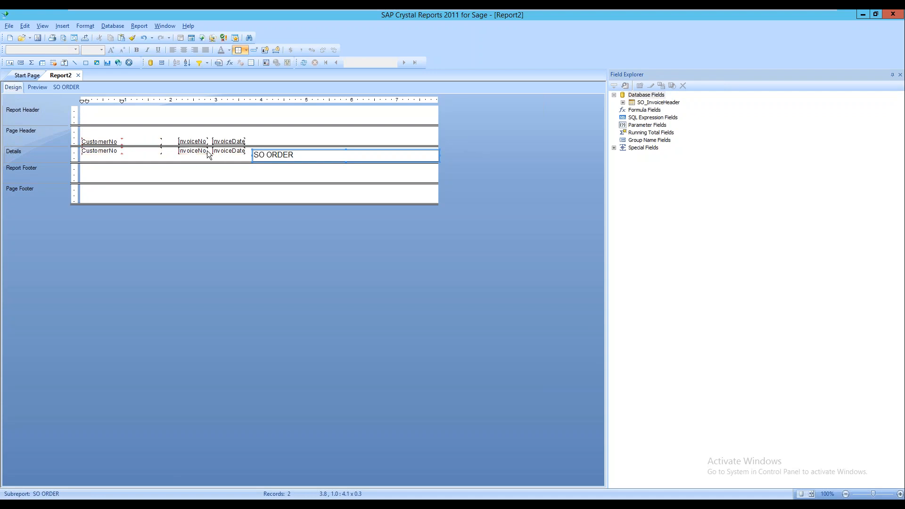
{"action": "left_click", "coordinate": [45, 86]}
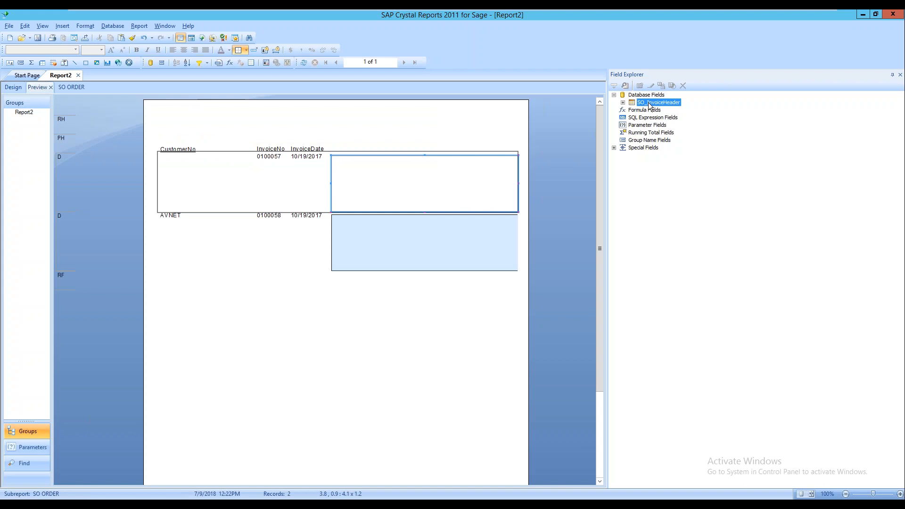
{"action": "double_click", "coordinate": [372, 176]}
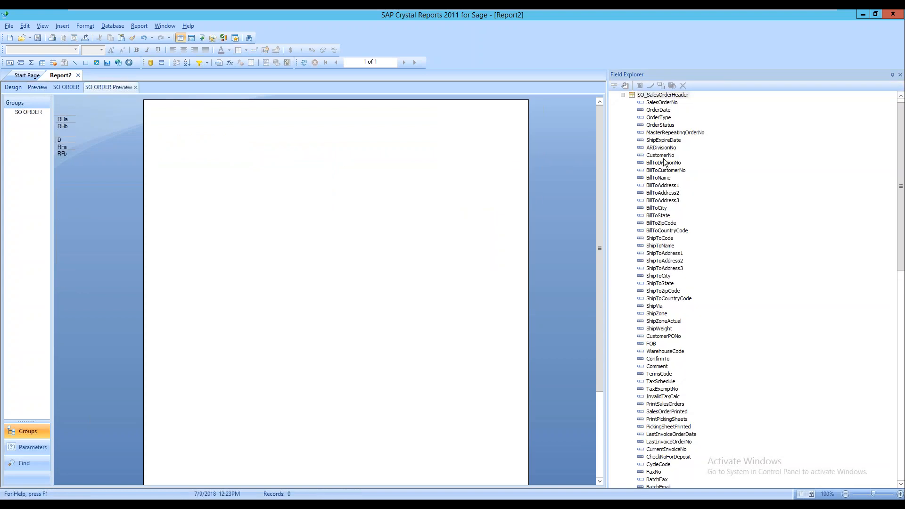
{"action": "left_click_drag", "start_coordinate": [663, 158], "coordinate": [151, 137]}
{"action": "left_click_drag", "start_coordinate": [657, 107], "coordinate": [259, 137]}
{"action": "left_click_drag", "start_coordinate": [658, 111], "coordinate": [307, 136]}
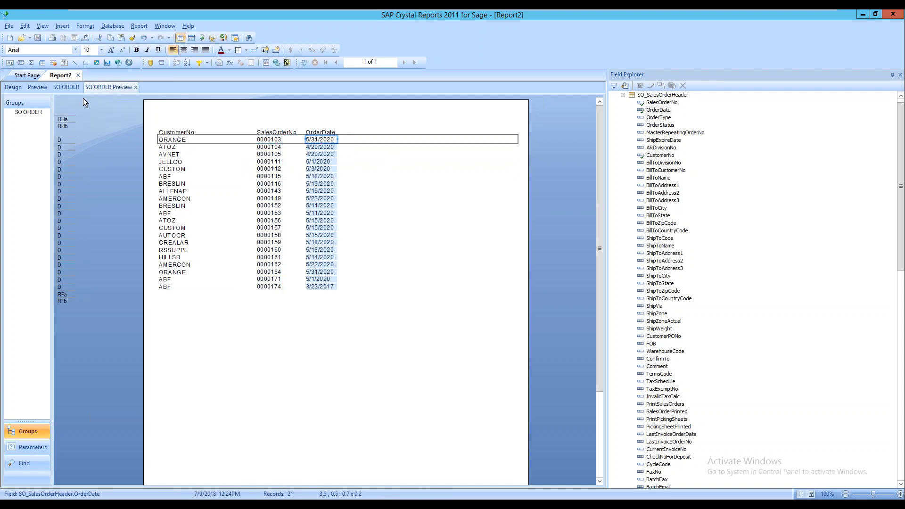
{"action": "left_click", "coordinate": [44, 87]}
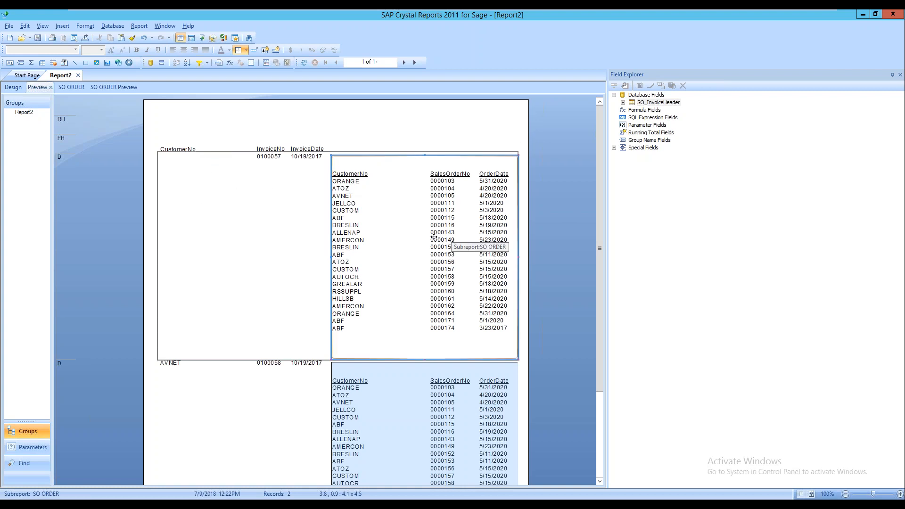
Link the SO ORDER subreport to the main report on SO_InvoiceHeader.CustomerNo
{"action": "right_click", "coordinate": [365, 196]}
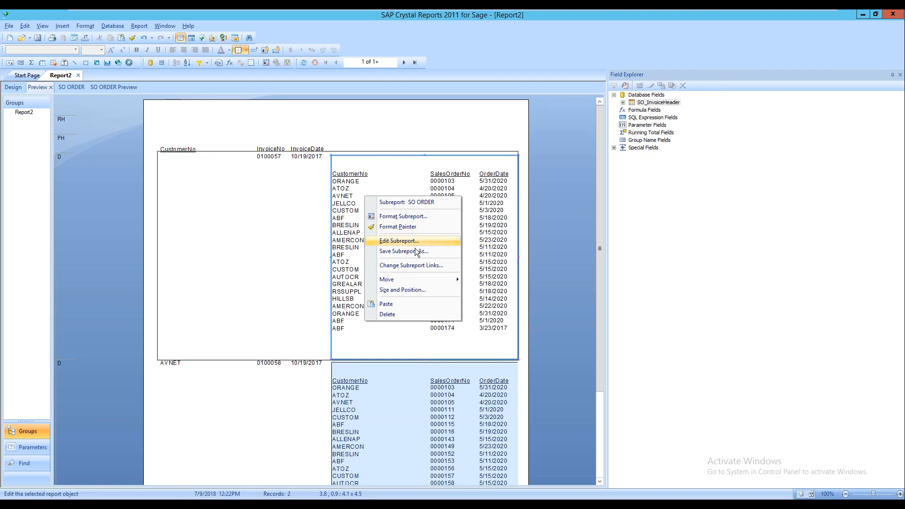
{"action": "left_click", "coordinate": [413, 265]}
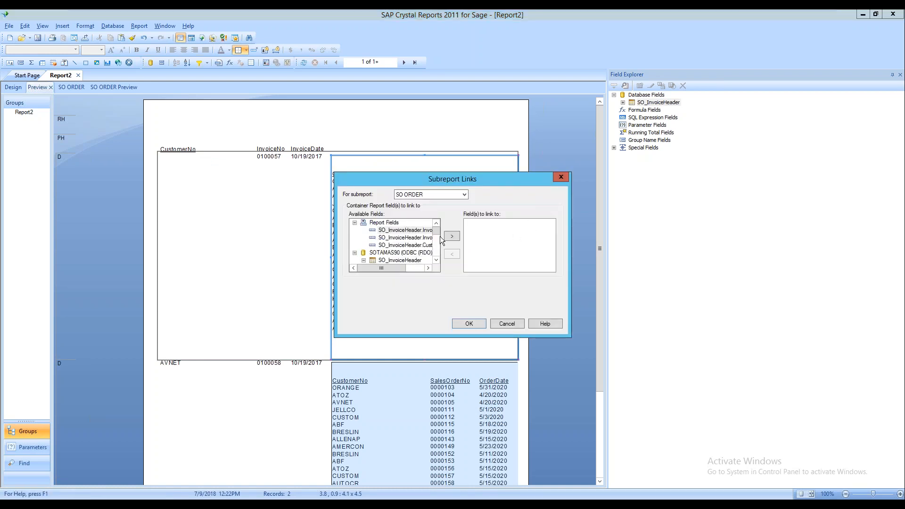
{"action": "left_click", "coordinate": [428, 268]}
{"action": "left_click", "coordinate": [428, 268]}
{"action": "left_click", "coordinate": [428, 268]}
{"action": "left_click", "coordinate": [428, 268]}
{"action": "left_click", "coordinate": [429, 268]}
{"action": "left_click", "coordinate": [429, 268]}
{"action": "left_click", "coordinate": [429, 268]}
{"action": "left_click", "coordinate": [415, 245]}
{"action": "left_click", "coordinate": [451, 236]}
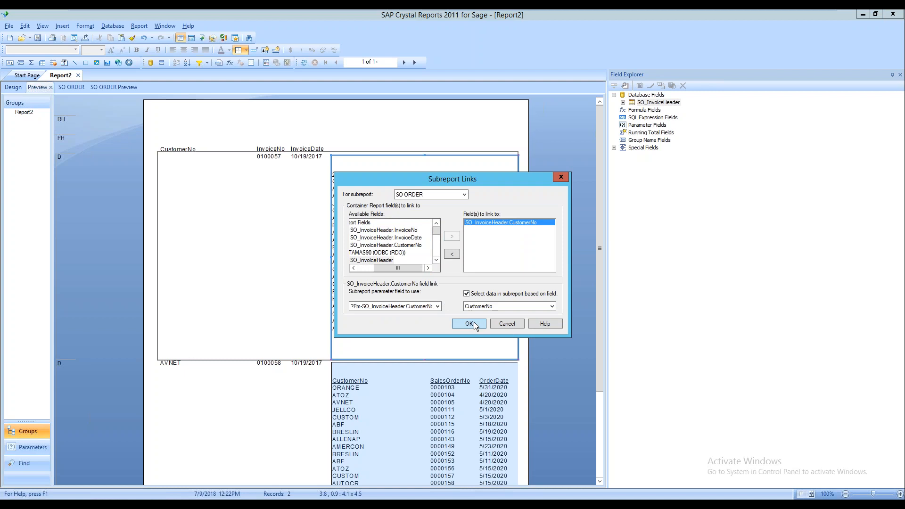
{"action": "left_click", "coordinate": [474, 323]}
{"action": "left_click", "coordinate": [490, 284]}
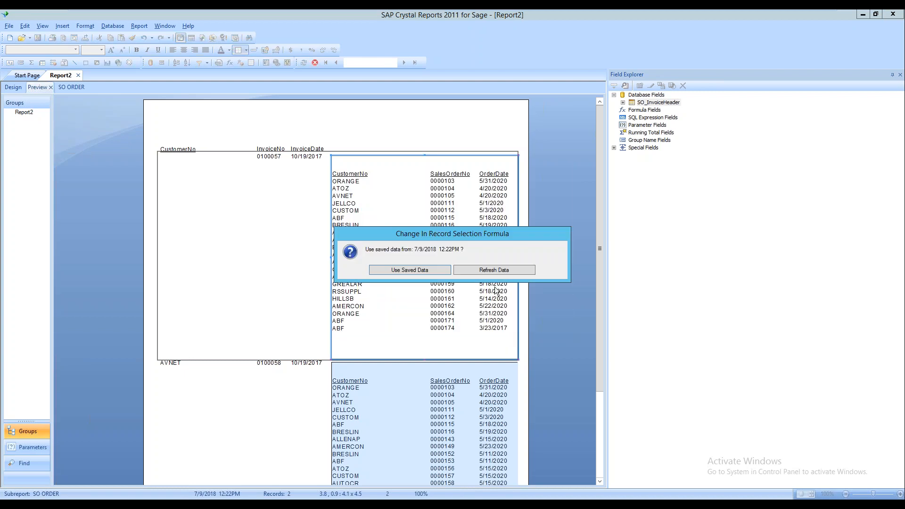
Refresh the data so each invoice shows only its customer's sales orders
{"action": "left_click", "coordinate": [488, 274]}
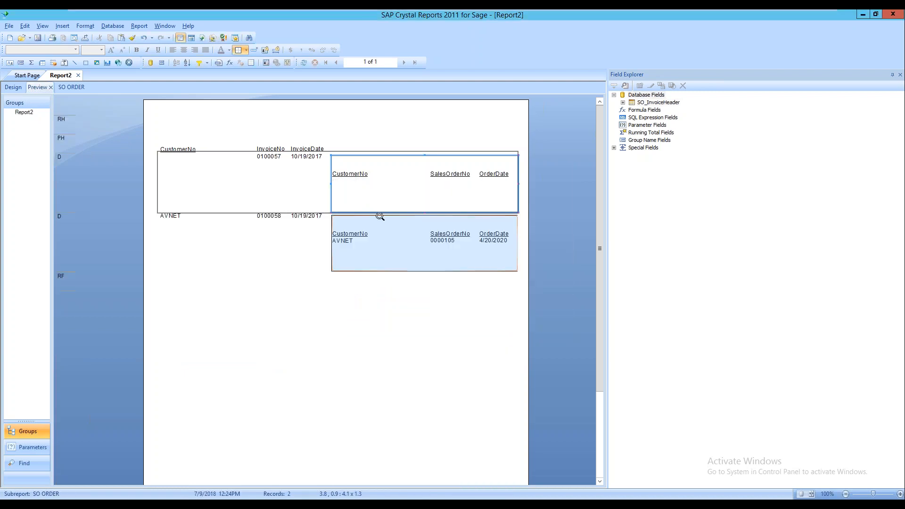
{"action": "left_click", "coordinate": [269, 241]}
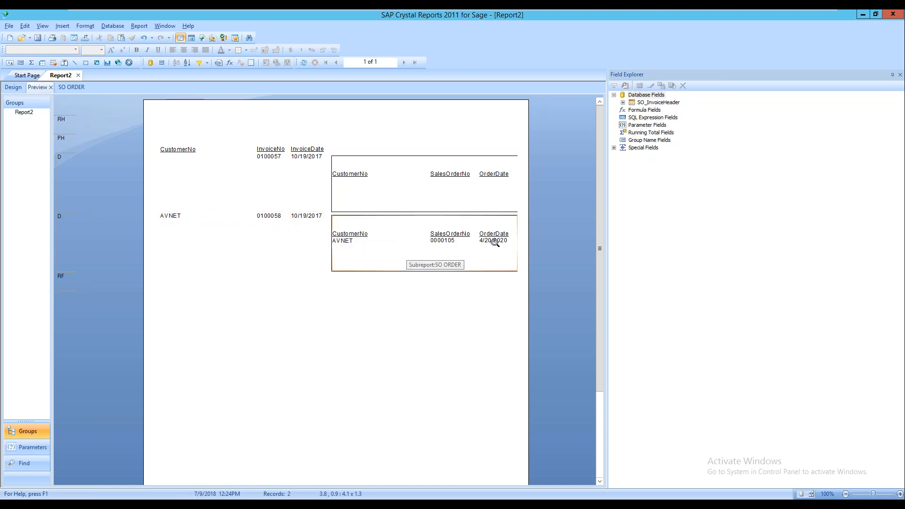
{"action": "left_click", "coordinate": [391, 220]}
{"action": "left_click", "coordinate": [422, 182]}
Set the SO ORDER subreport's left, right, top and bottom border line styles to None
{"action": "right_click", "coordinate": [423, 186]}
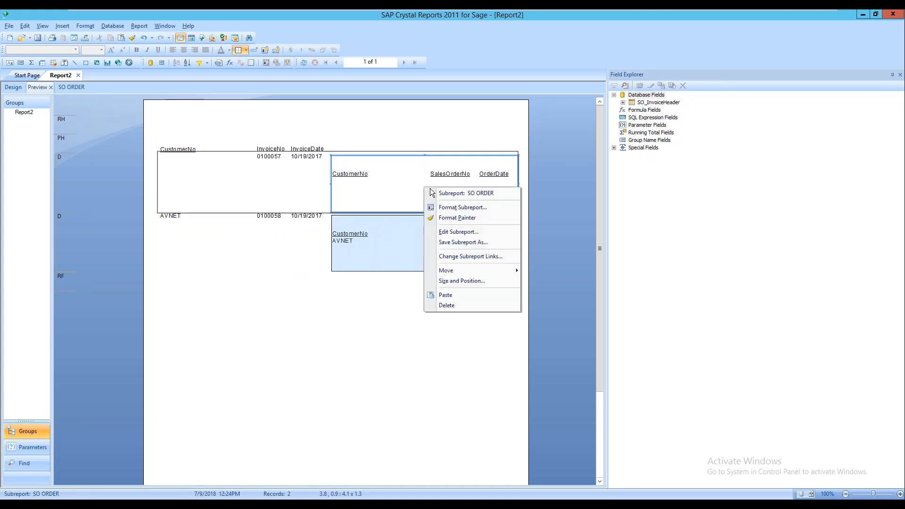
{"action": "left_click", "coordinate": [455, 210]}
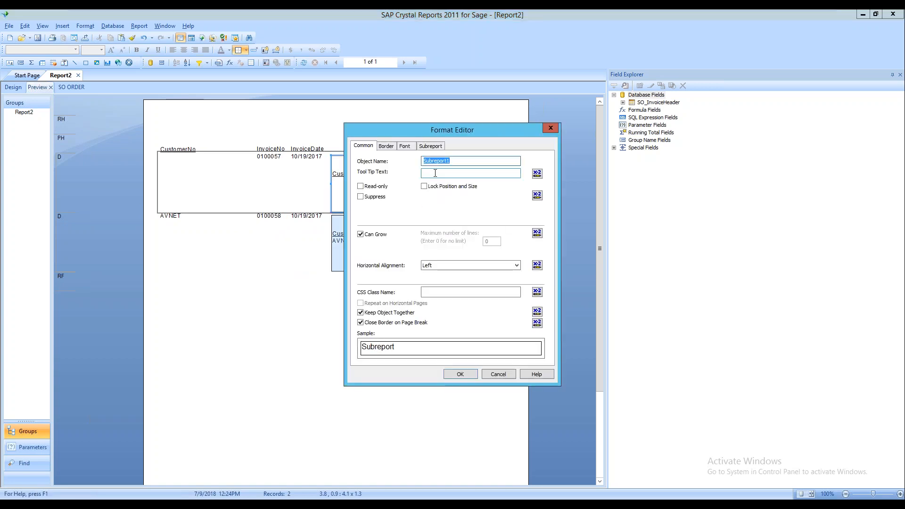
{"action": "left_click", "coordinate": [383, 147]}
{"action": "left_click", "coordinate": [427, 170]}
{"action": "left_click", "coordinate": [421, 176]}
{"action": "left_click", "coordinate": [421, 182]}
{"action": "left_click", "coordinate": [420, 191]}
{"action": "left_click", "coordinate": [498, 167]}
{"action": "left_click", "coordinate": [495, 190]}
{"action": "left_click", "coordinate": [497, 182]}
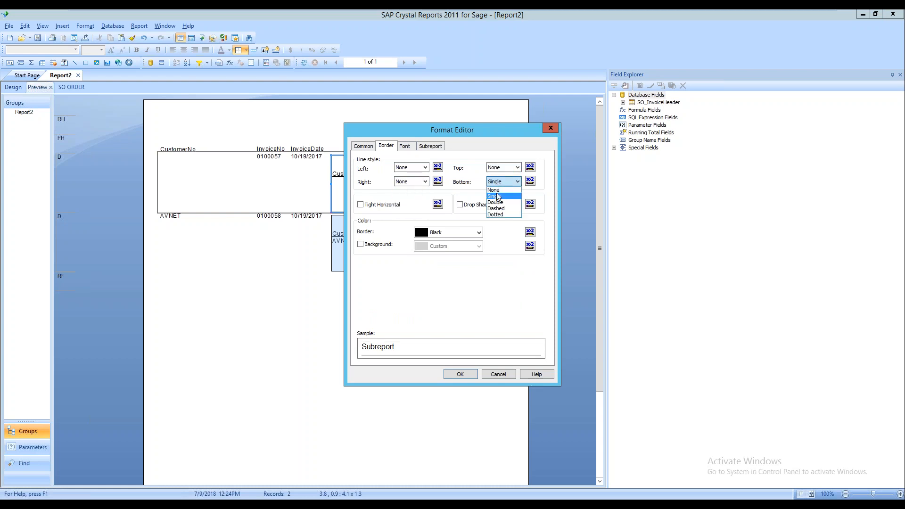
{"action": "left_click", "coordinate": [498, 194]}
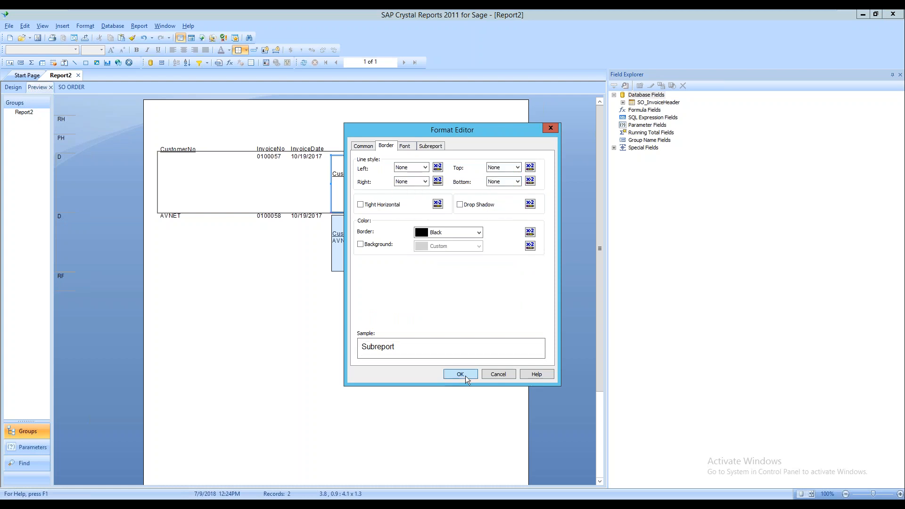
{"action": "left_click", "coordinate": [467, 375]}
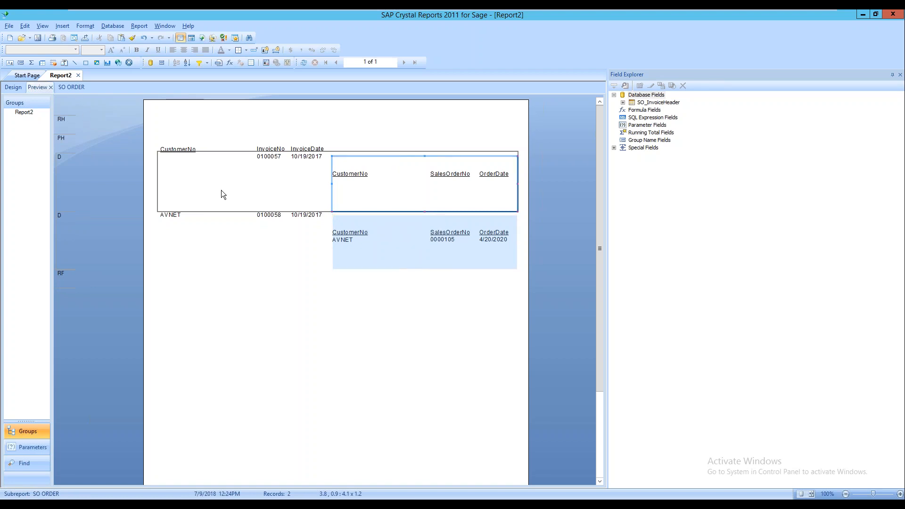
In SO ORDER's design, suppress Report Header a and b and Report Footer a and b
{"action": "double_click", "coordinate": [378, 236]}
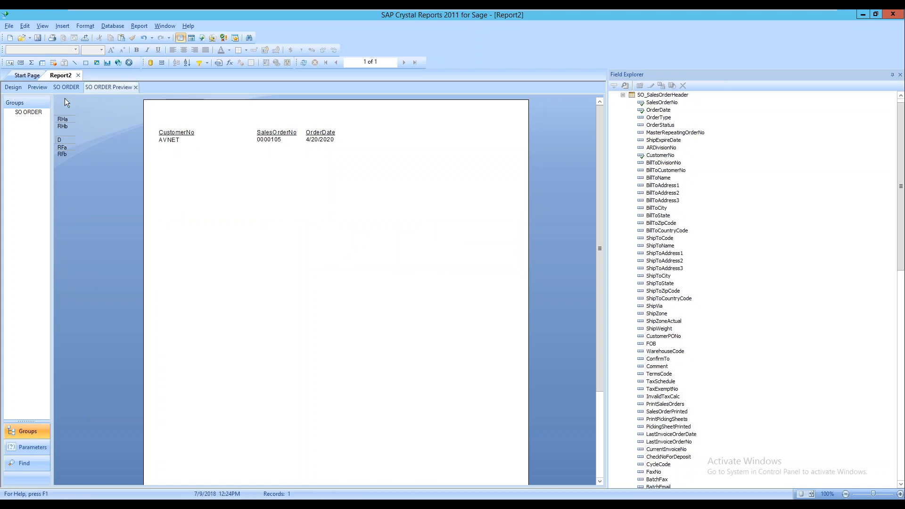
{"action": "left_click", "coordinate": [66, 87]}
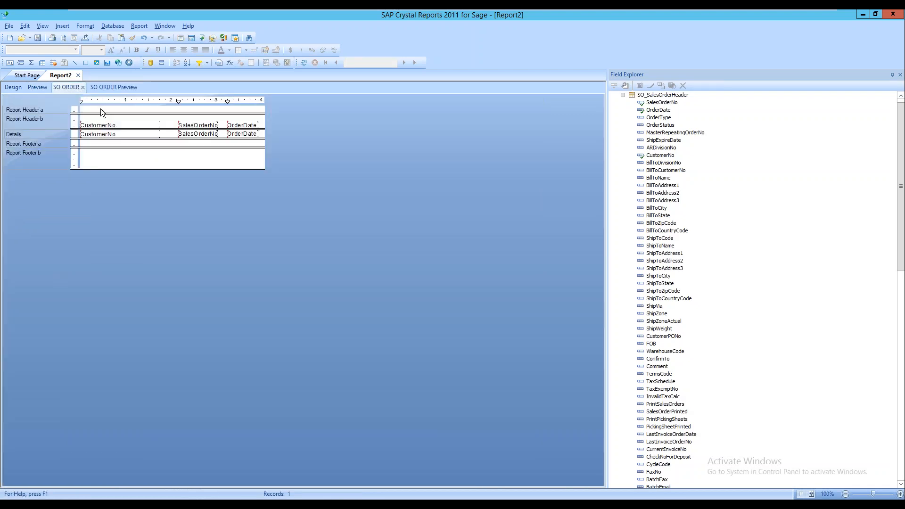
{"action": "right_click", "coordinate": [62, 109]}
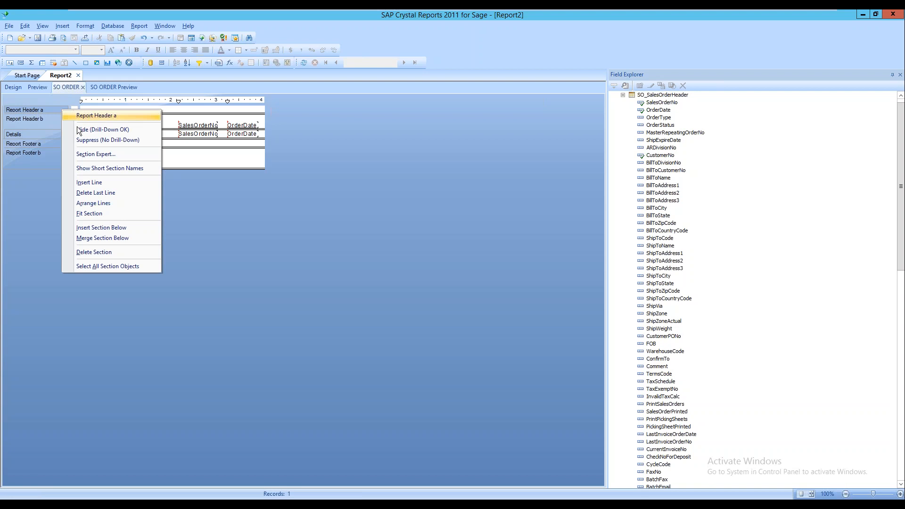
{"action": "left_click", "coordinate": [113, 138]}
{"action": "right_click", "coordinate": [52, 120]}
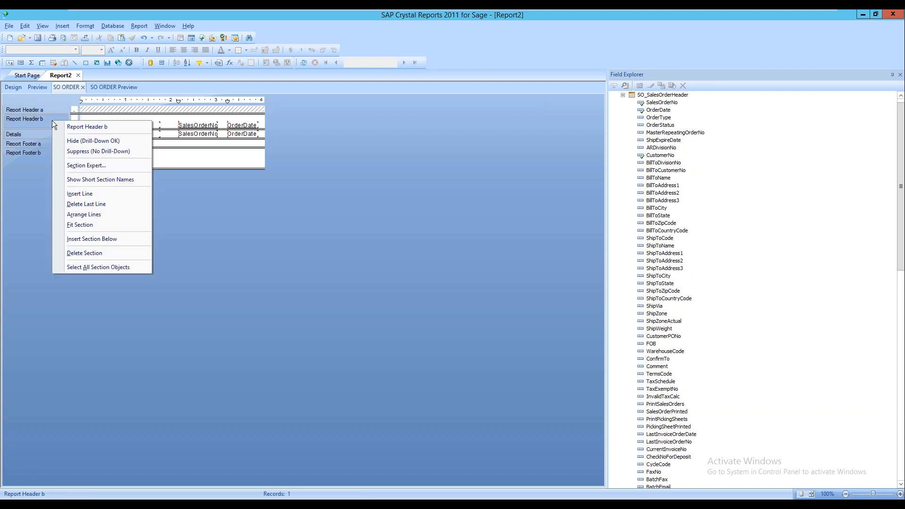
{"action": "left_click", "coordinate": [88, 152]}
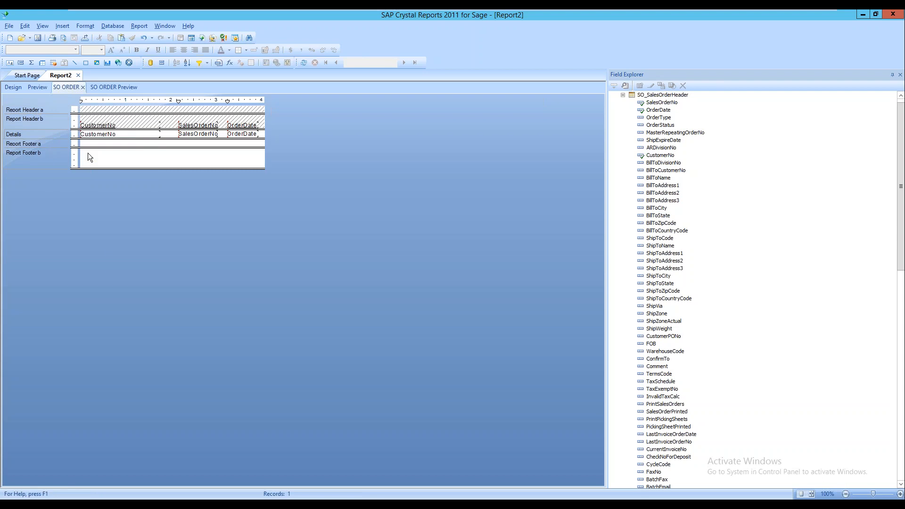
{"action": "right_click", "coordinate": [59, 146]}
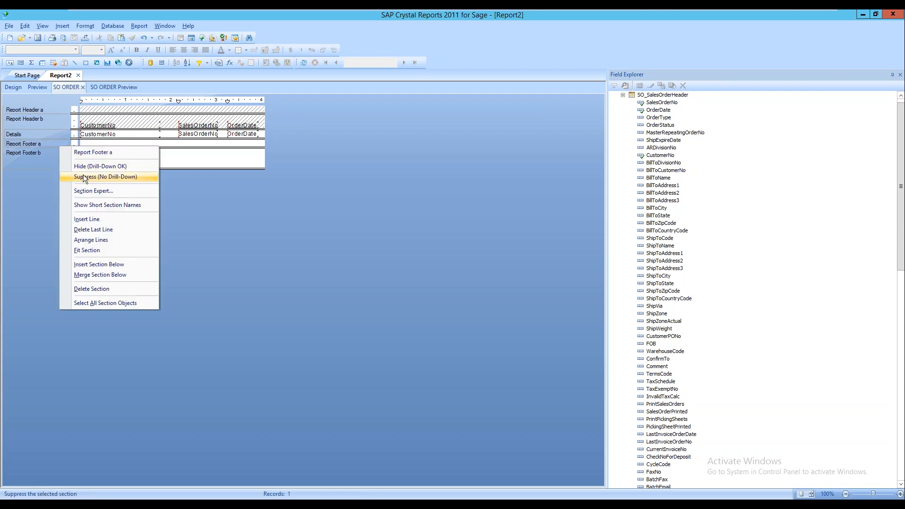
{"action": "left_click", "coordinate": [84, 177]}
{"action": "right_click", "coordinate": [55, 155]}
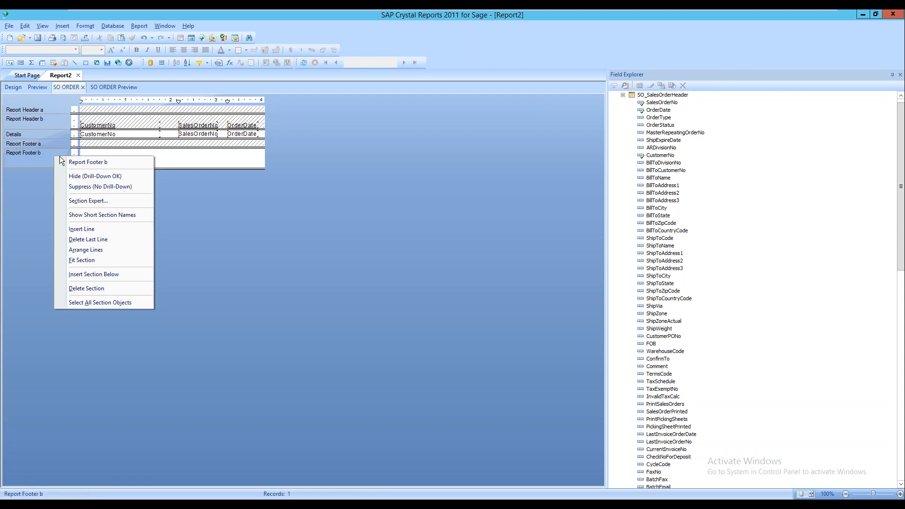
{"action": "left_click", "coordinate": [79, 187]}
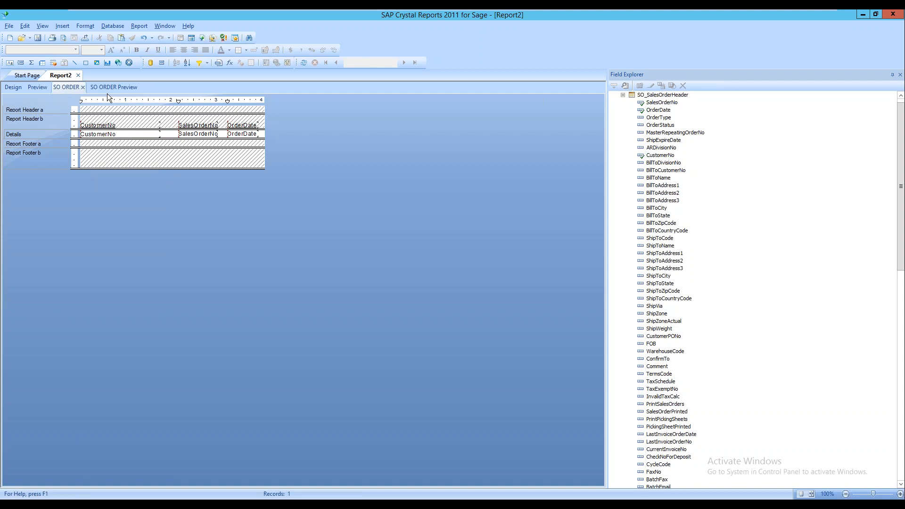
{"action": "left_click", "coordinate": [40, 86]}
{"action": "left_click", "coordinate": [307, 189]}
Move the SO ORDER subreport up onto the AVNET invoice row
{"action": "left_click", "coordinate": [370, 176]}
{"action": "left_click_drag", "start_coordinate": [375, 173], "coordinate": [376, 170]}
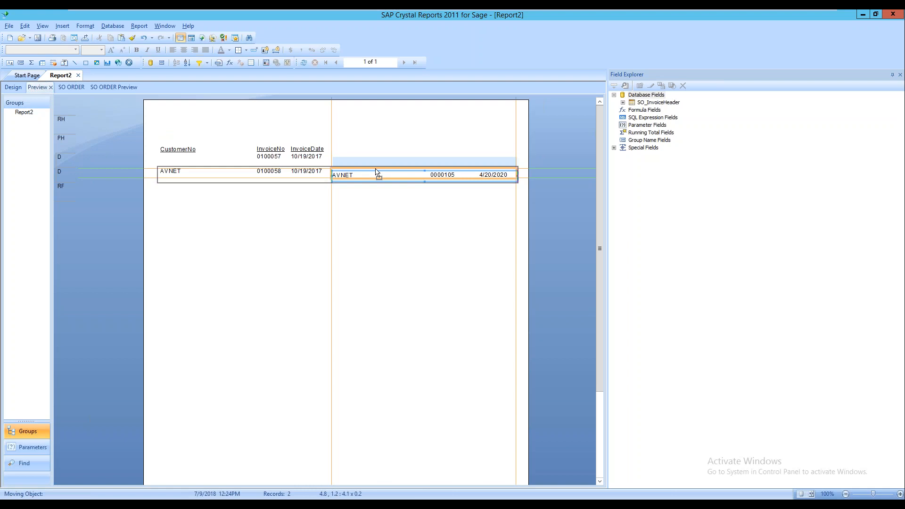
{"action": "left_click", "coordinate": [256, 185]}
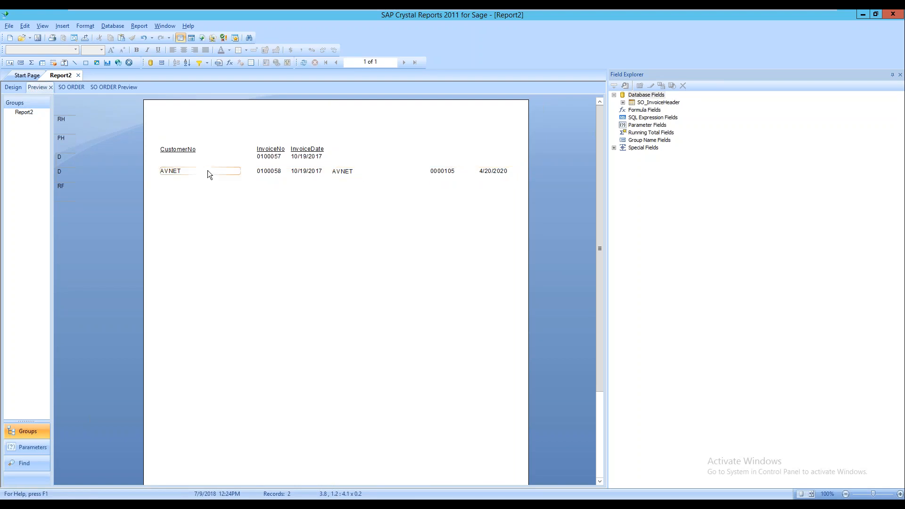
Add a centred INVOICE ORDERS text title at the top of the report header
{"action": "left_click", "coordinate": [84, 26]}
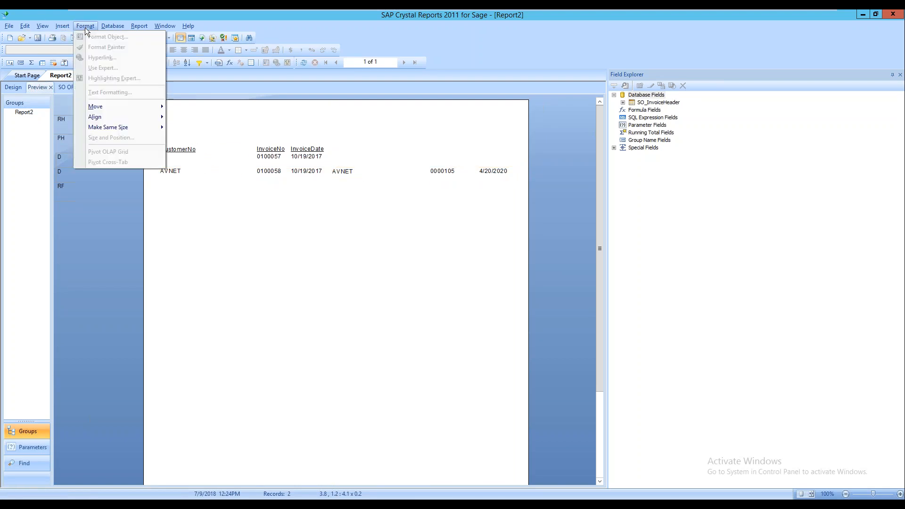
{"action": "left_click", "coordinate": [64, 28]}
{"action": "left_click", "coordinate": [74, 37]}
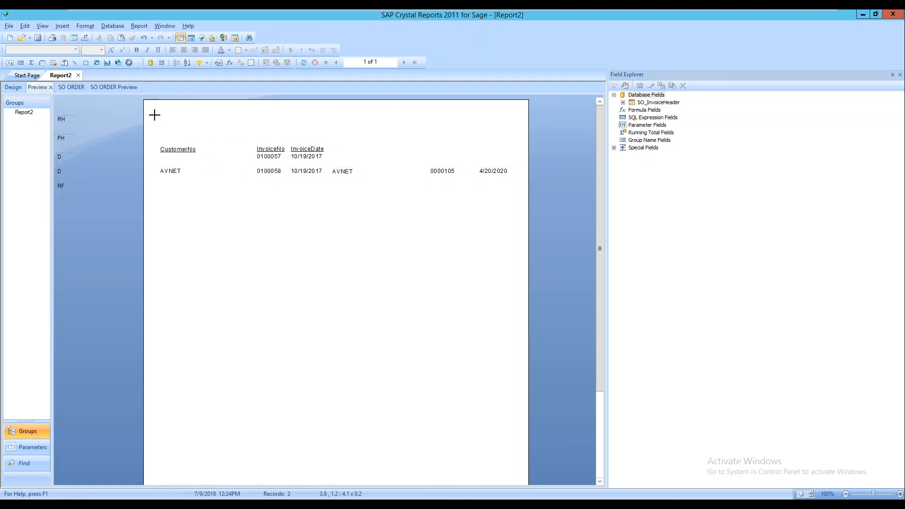
{"action": "left_click_drag", "start_coordinate": [154, 117], "coordinate": [326, 139]}
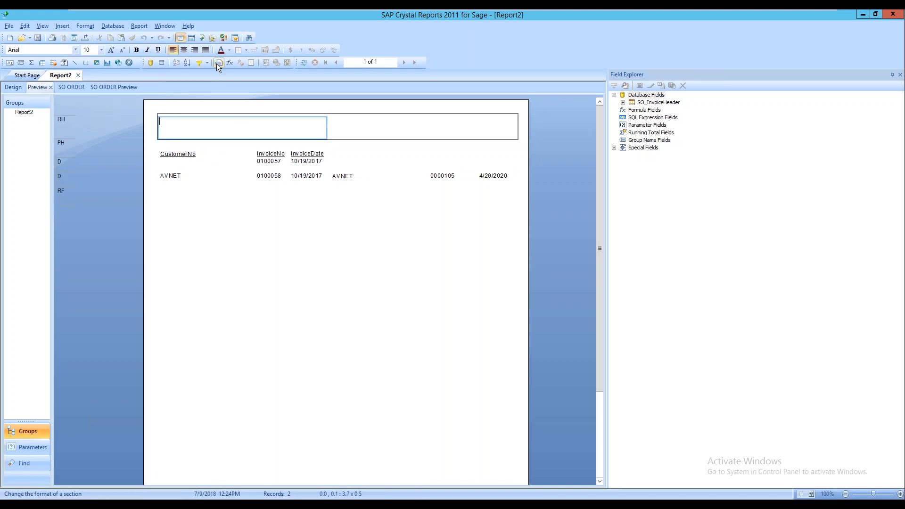
{"action": "type", "text": "INVOICE ORDERS"}
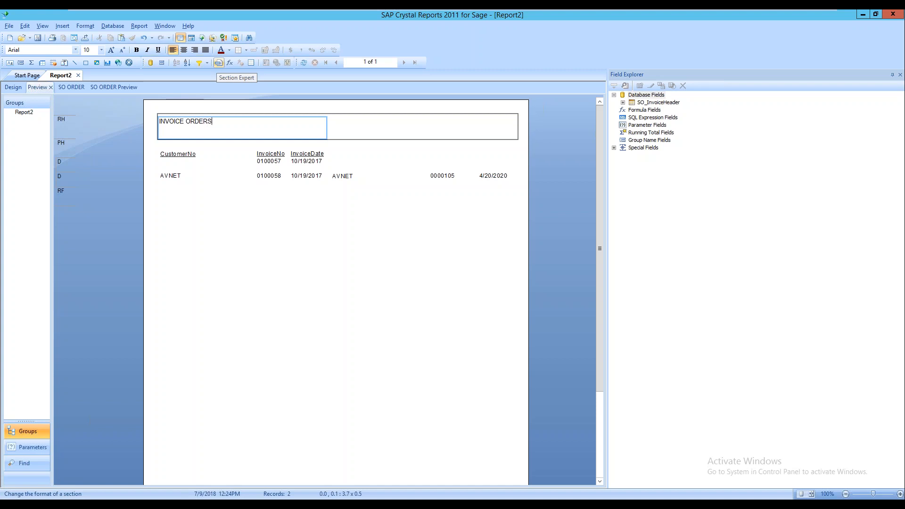
{"action": "left_click", "coordinate": [184, 49]}
{"action": "key", "text": "ctrl+Return"}
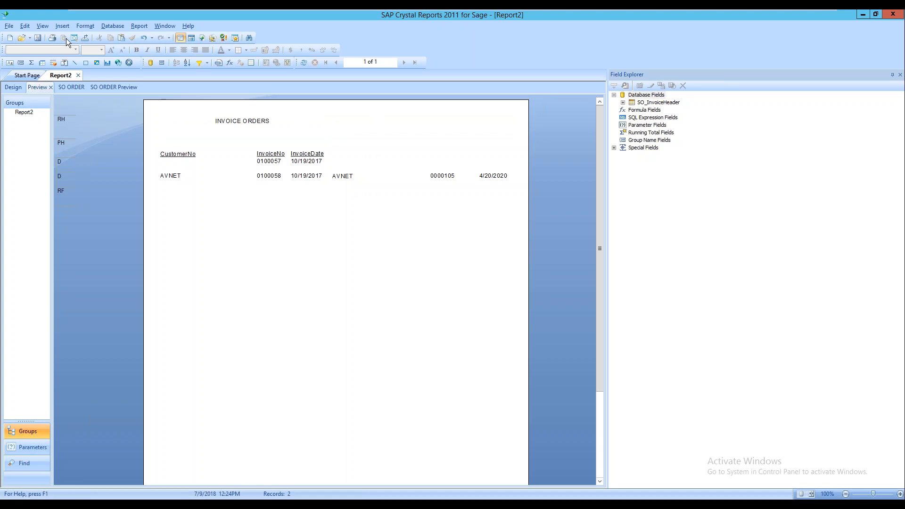
{"action": "left_click", "coordinate": [62, 26]}
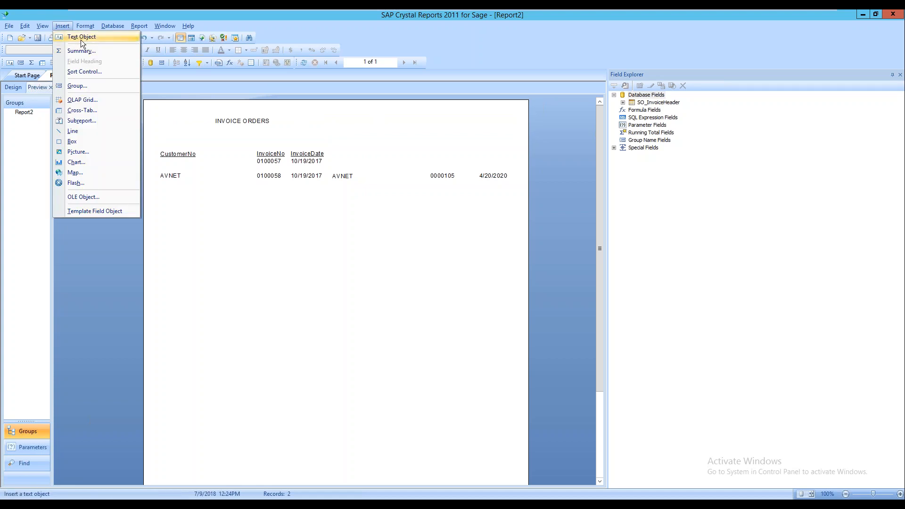
Add a centred 'SALES ORDERS OPEN' title right of INVOICE ORDERS, aligned level with it
{"action": "left_click", "coordinate": [80, 37]}
{"action": "left_click_drag", "start_coordinate": [328, 118], "coordinate": [515, 152]}
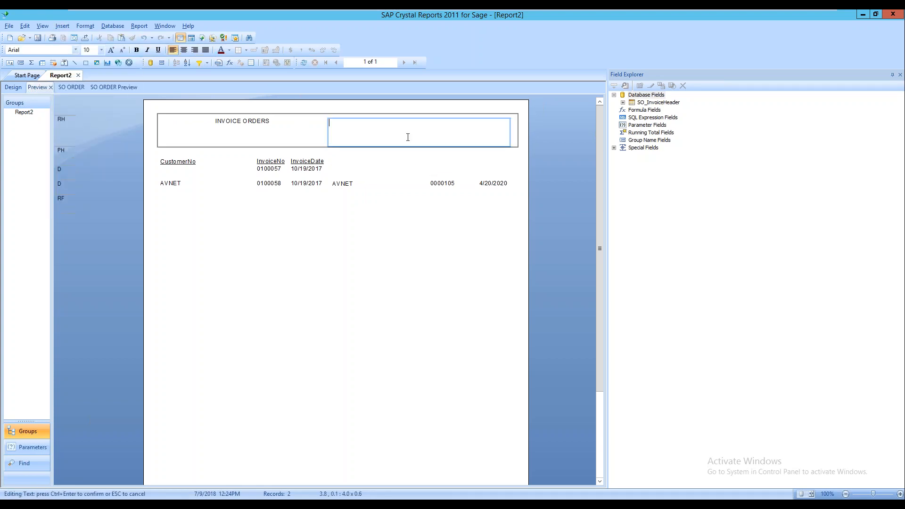
{"action": "type", "text": "SALES ORDERS OPEN"}
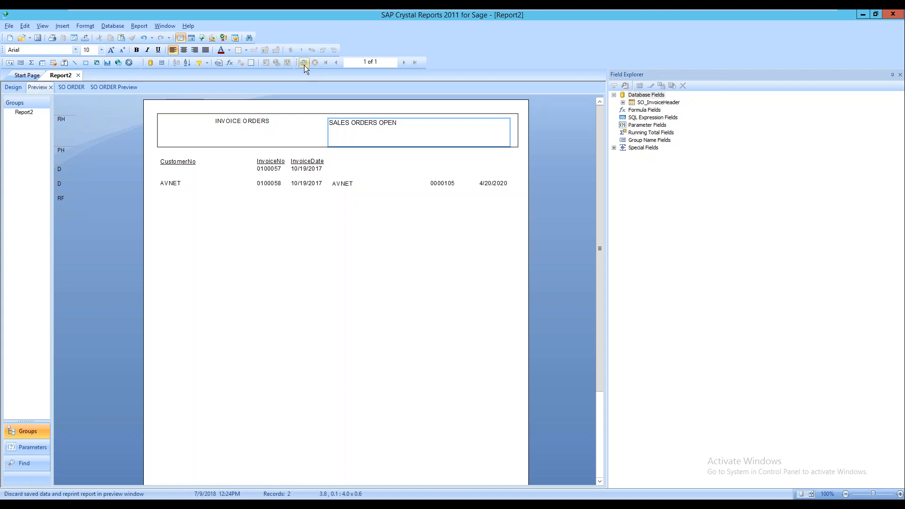
{"action": "left_click", "coordinate": [184, 50]}
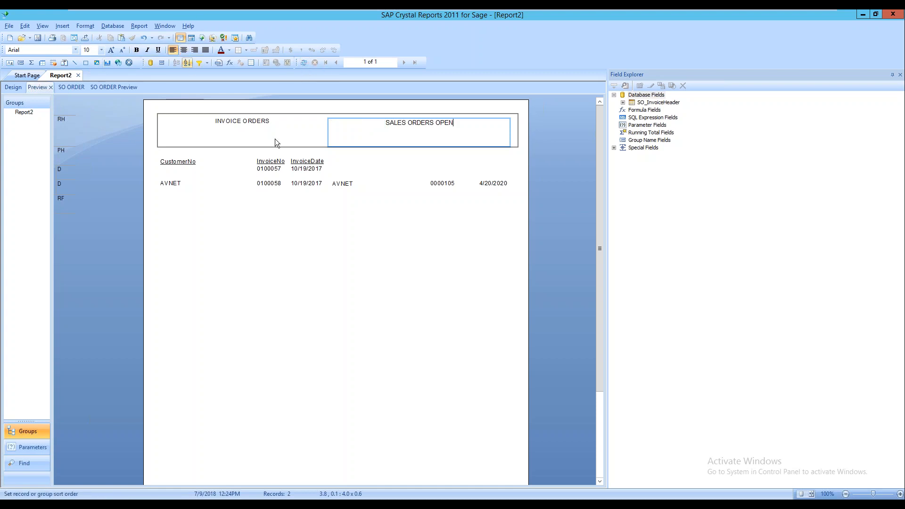
{"action": "left_click", "coordinate": [442, 250]}
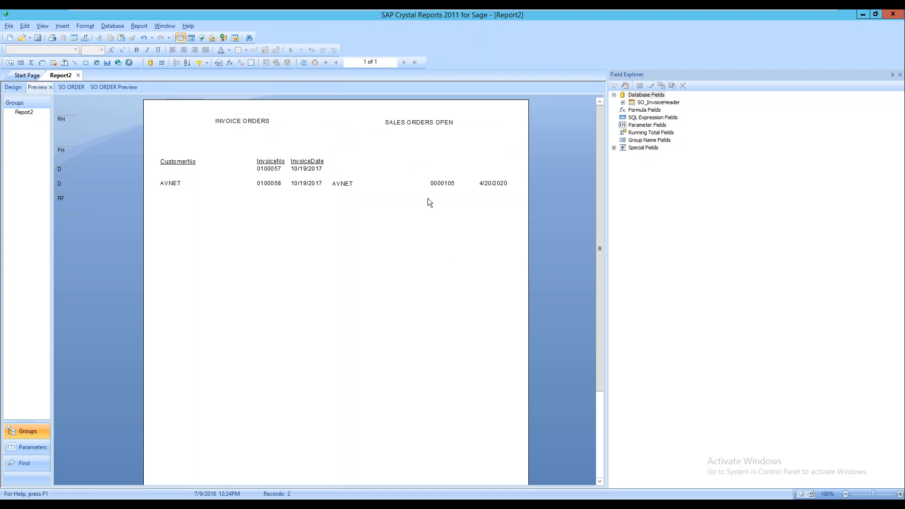
{"action": "left_click", "coordinate": [452, 130]}
{"action": "left_click_drag", "start_coordinate": [437, 126], "coordinate": [407, 127]}
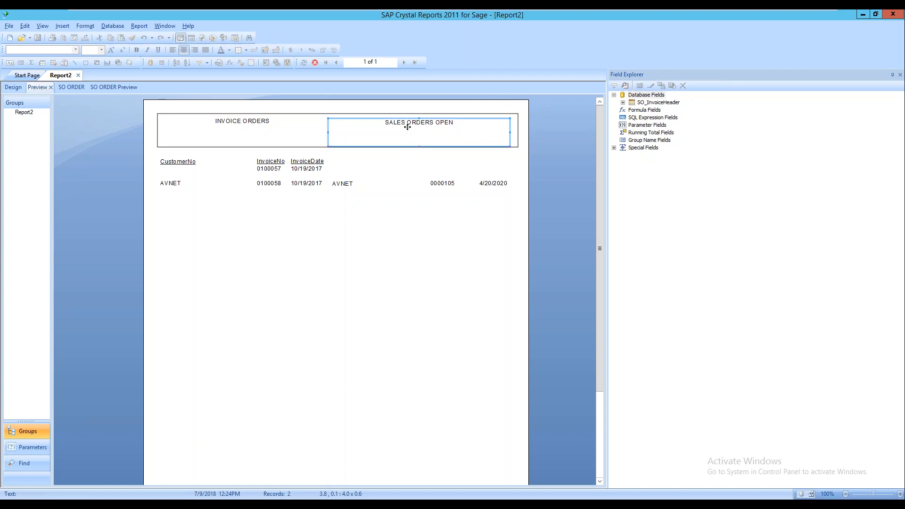
{"action": "left_click", "coordinate": [409, 273]}
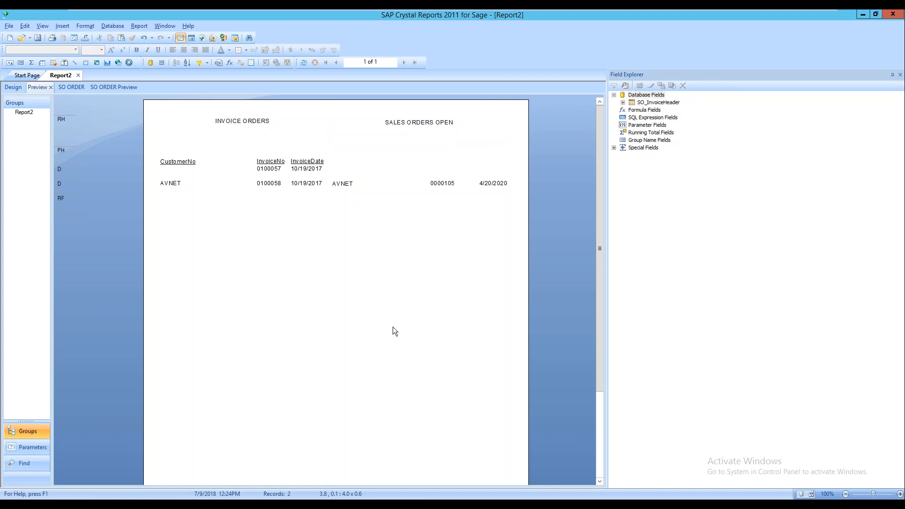